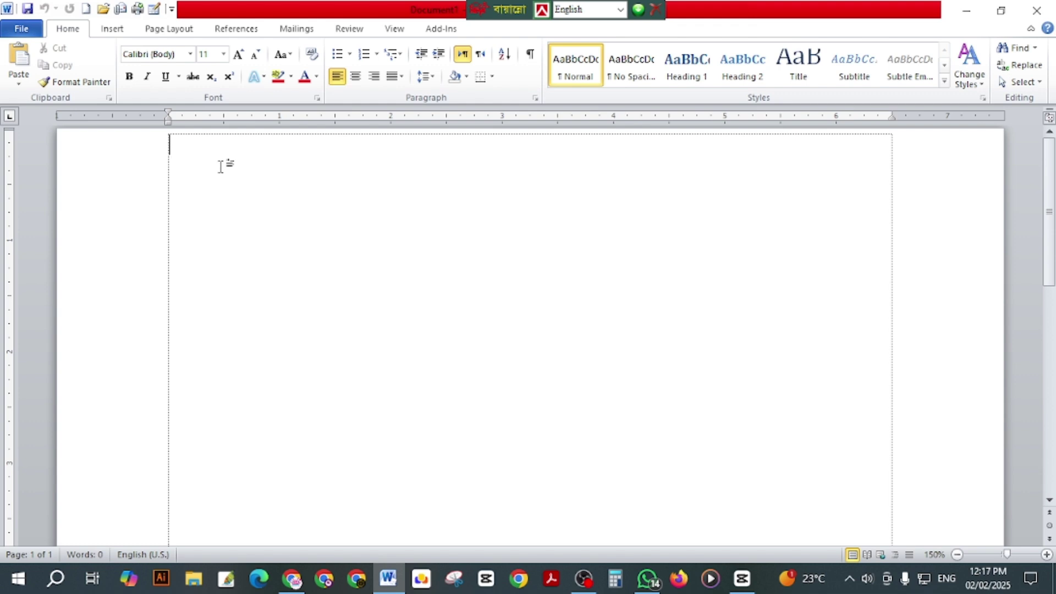
left_click(120, 32)
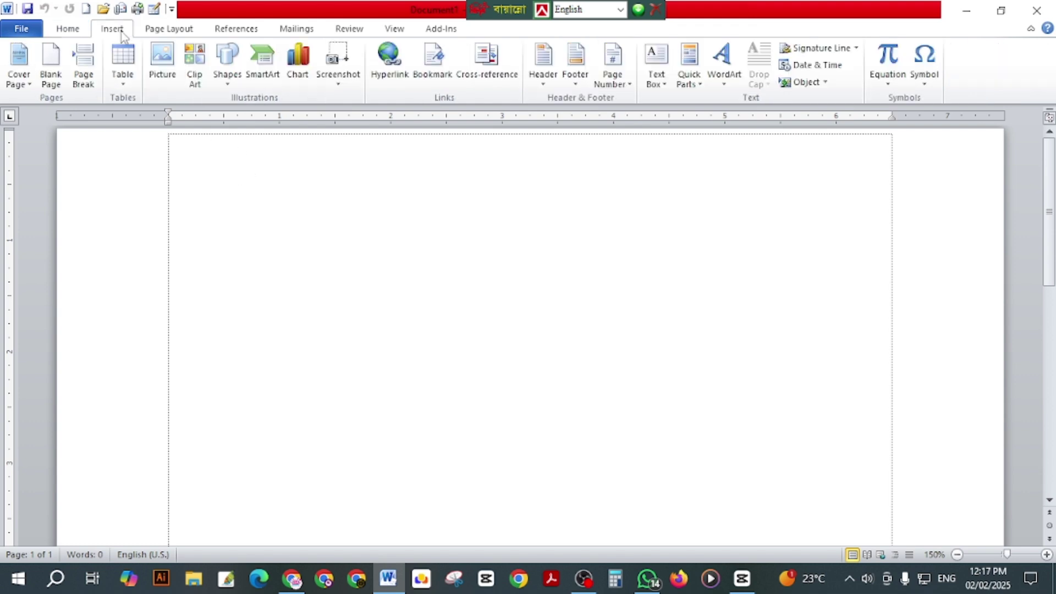
left_click(893, 82)
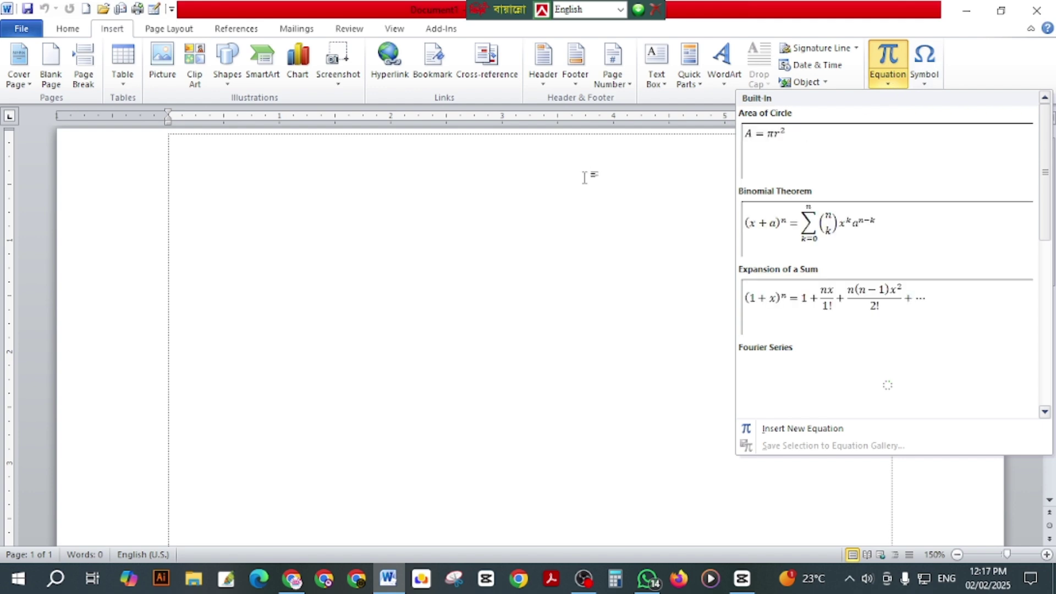
left_click(714, 406)
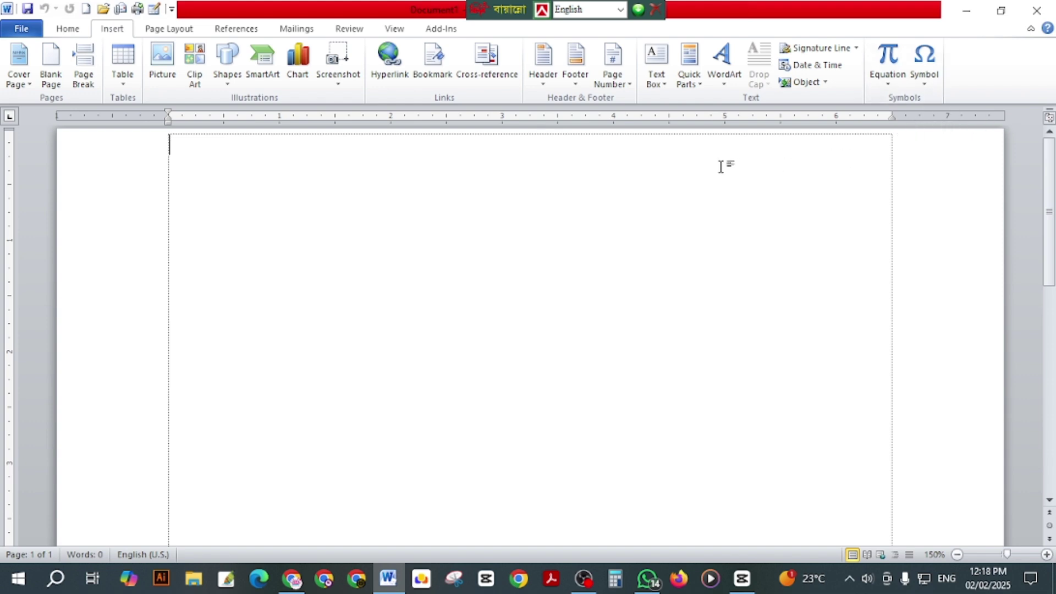
left_click(934, 93)
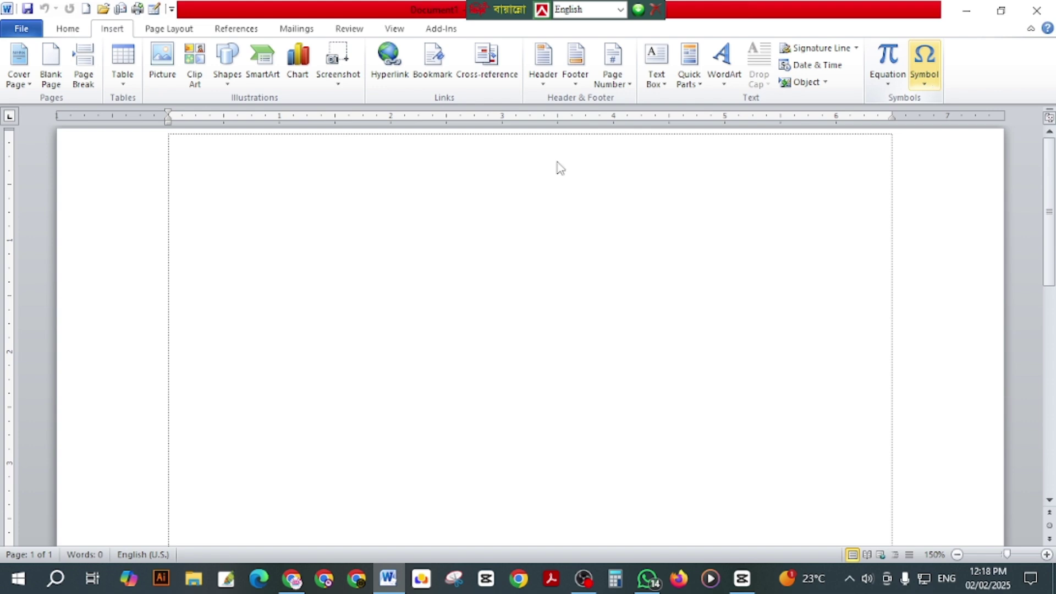
left_click(535, 177)
left_click(168, 31)
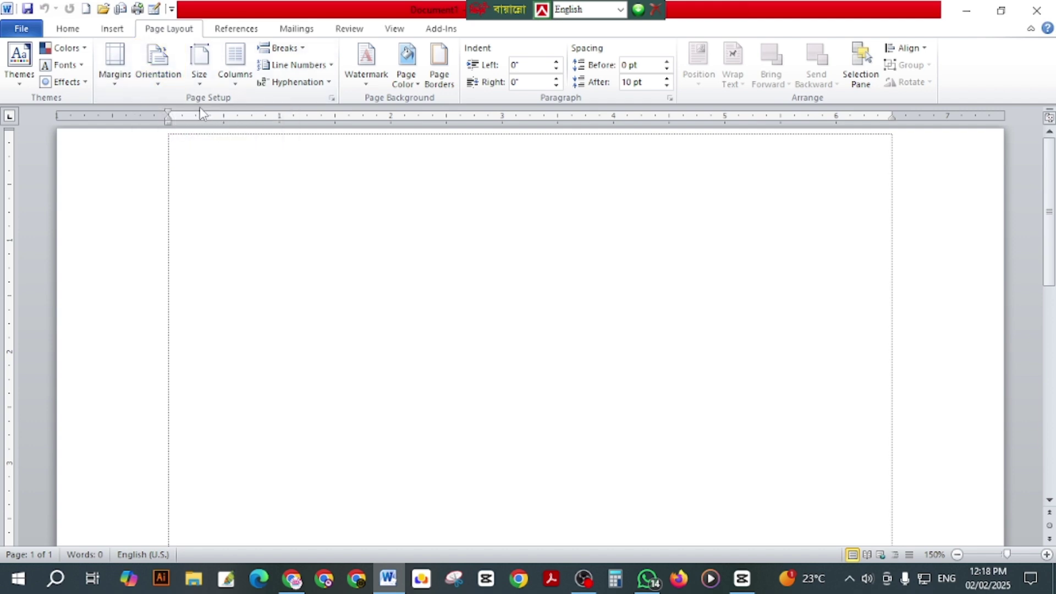
left_click(112, 29)
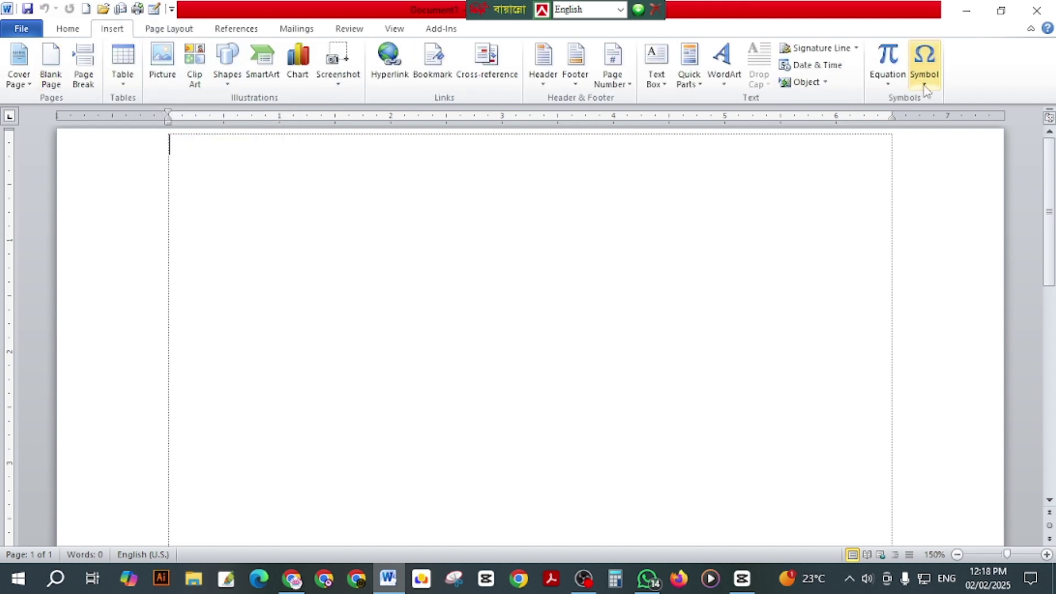
left_click(174, 33)
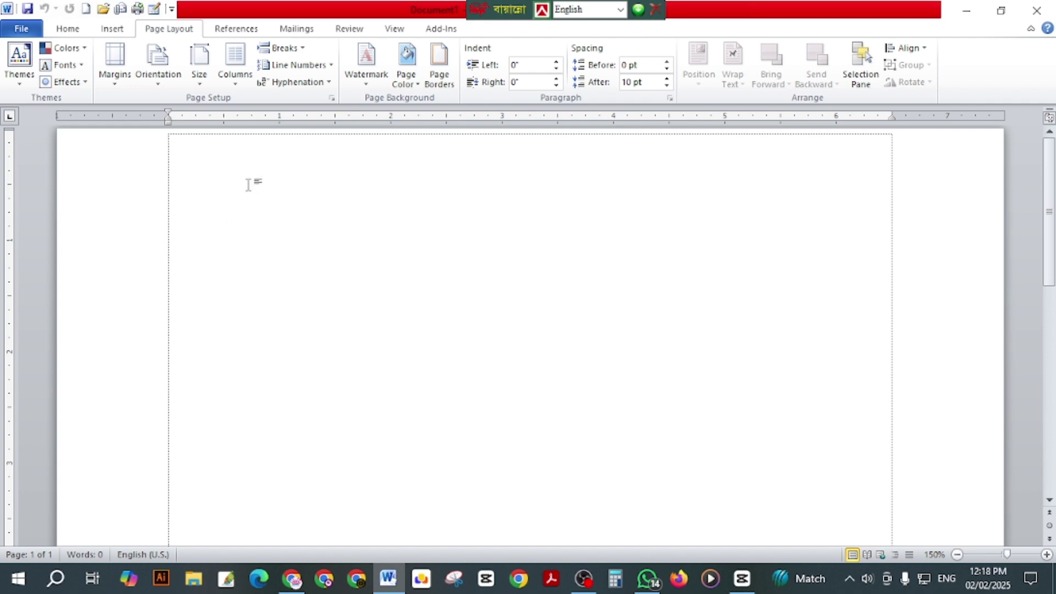
left_click(108, 31)
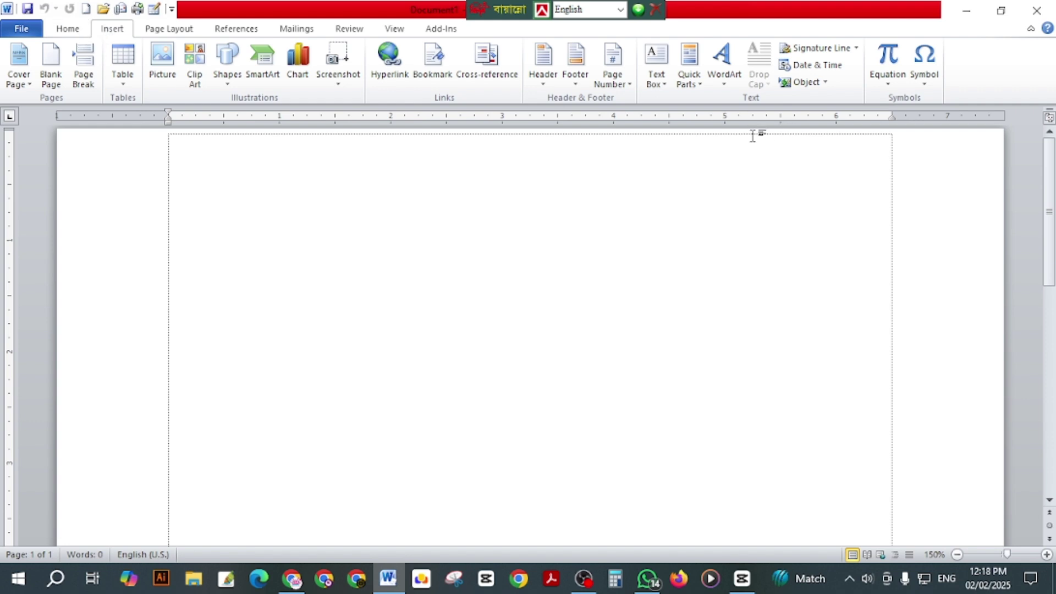
left_click(925, 88)
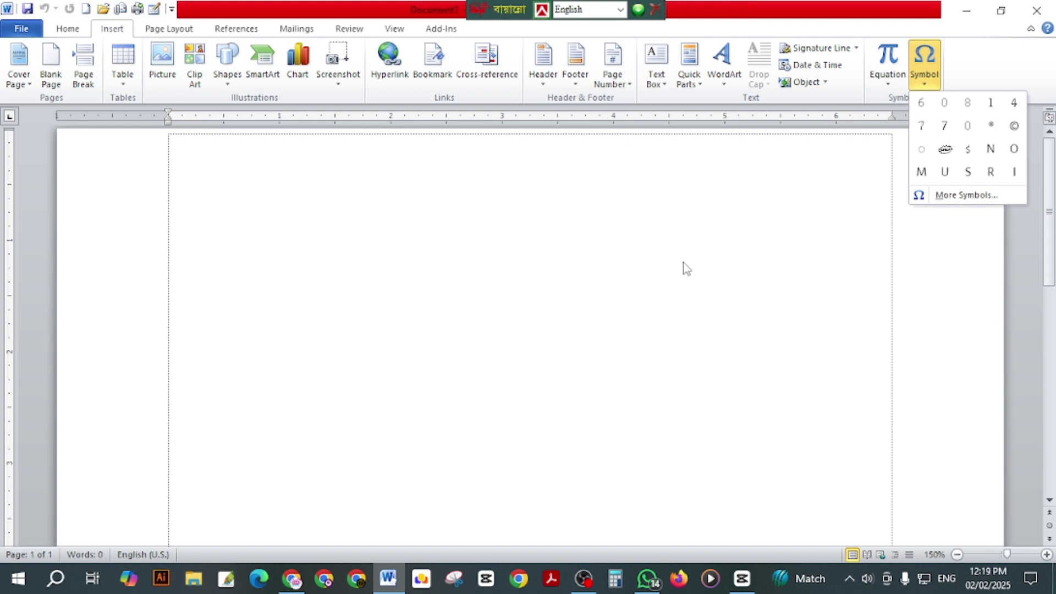
left_click(406, 220)
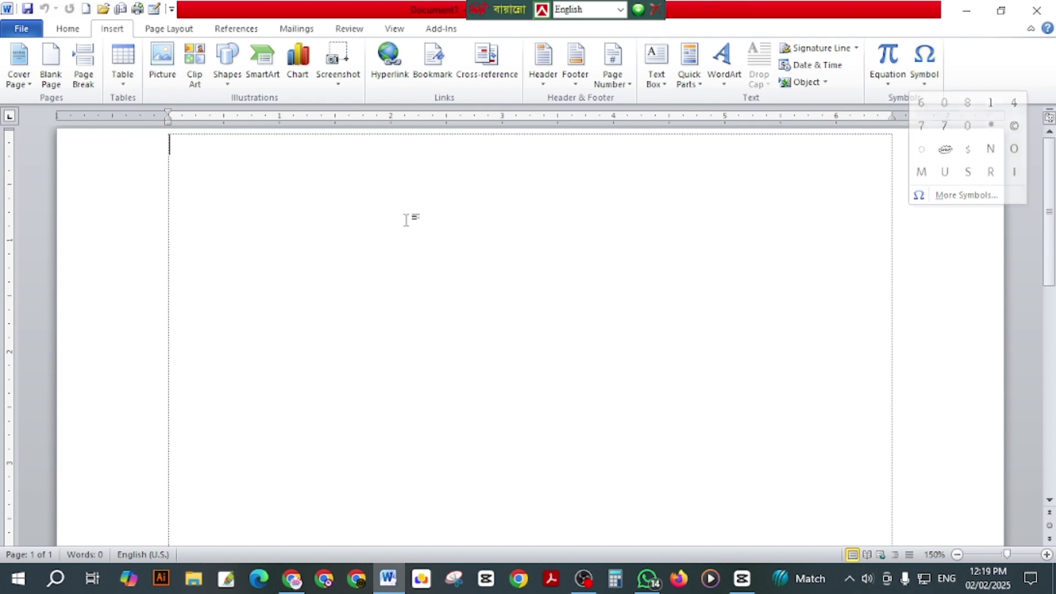
Step: Set the font size to 24 and enter the placeholder text "jkkkjkj" on the first line
left_click(68, 29)
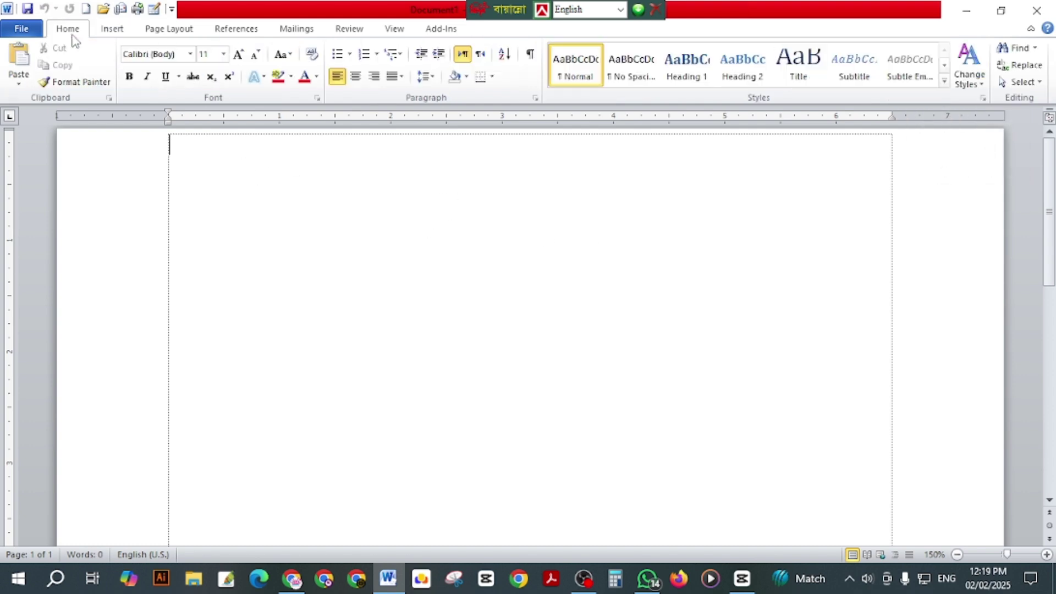
left_click(240, 55)
left_click(241, 54)
left_click(241, 55)
left_click(240, 54)
left_click(241, 54)
left_click(241, 54)
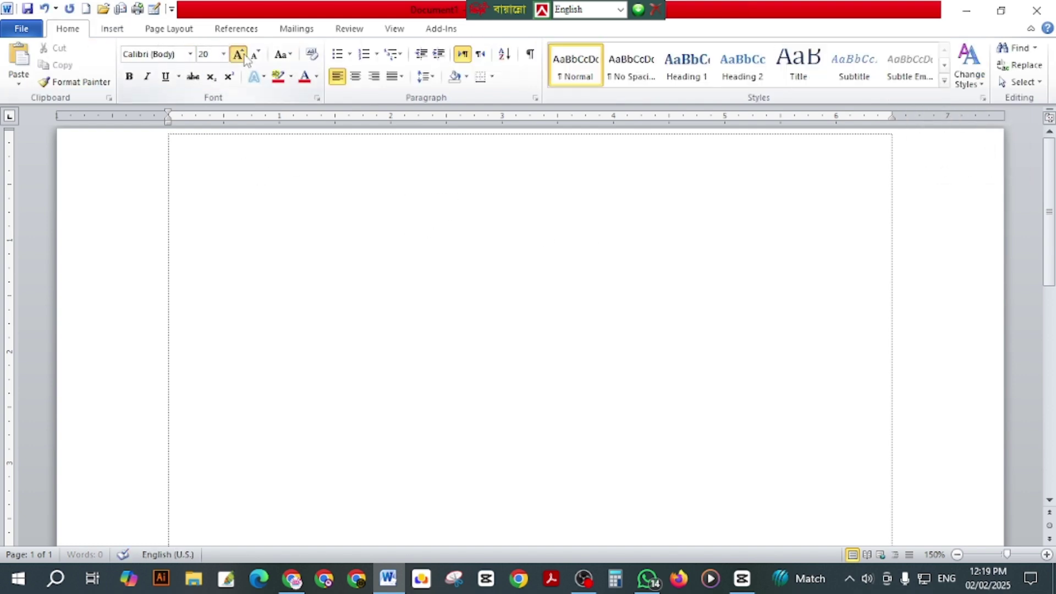
left_click(240, 55)
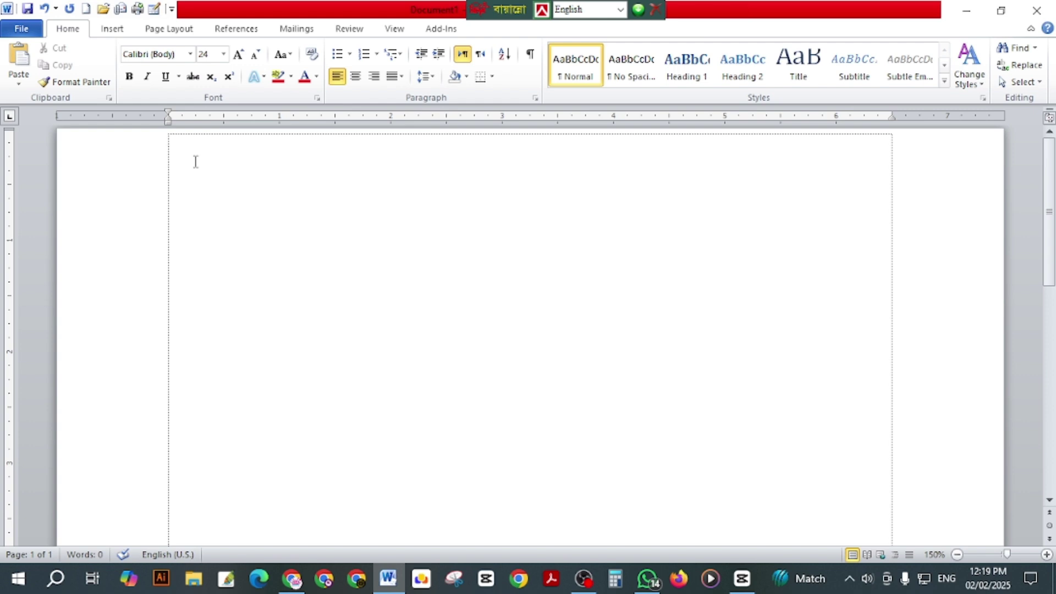
type("jkkkjkj")
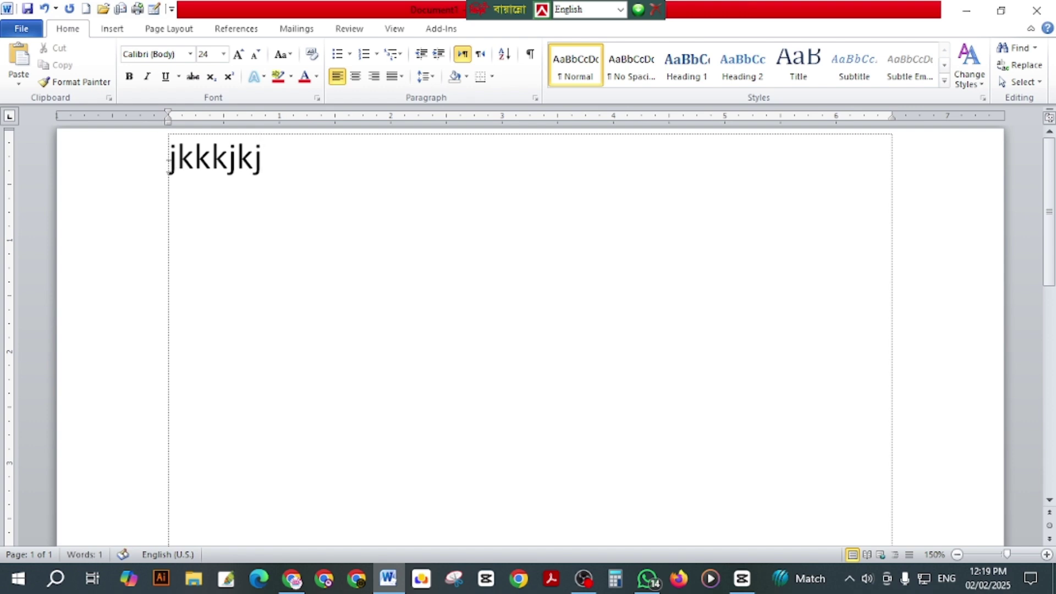
Step: Insert the Bodoni MT capital letter R as a symbol in front of the placeholder text
left_click(110, 29)
left_click(932, 91)
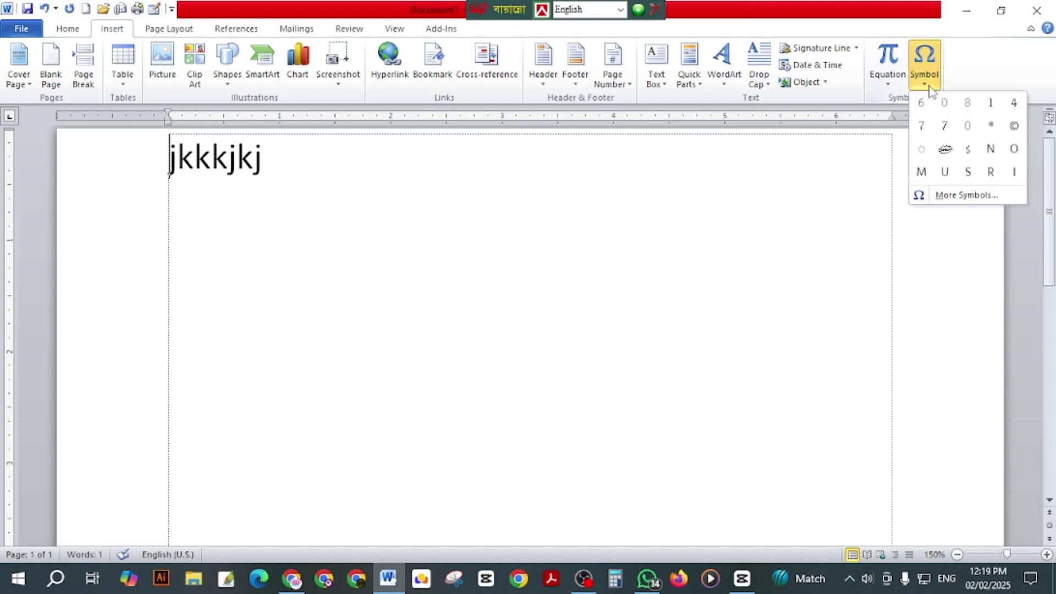
left_click(962, 197)
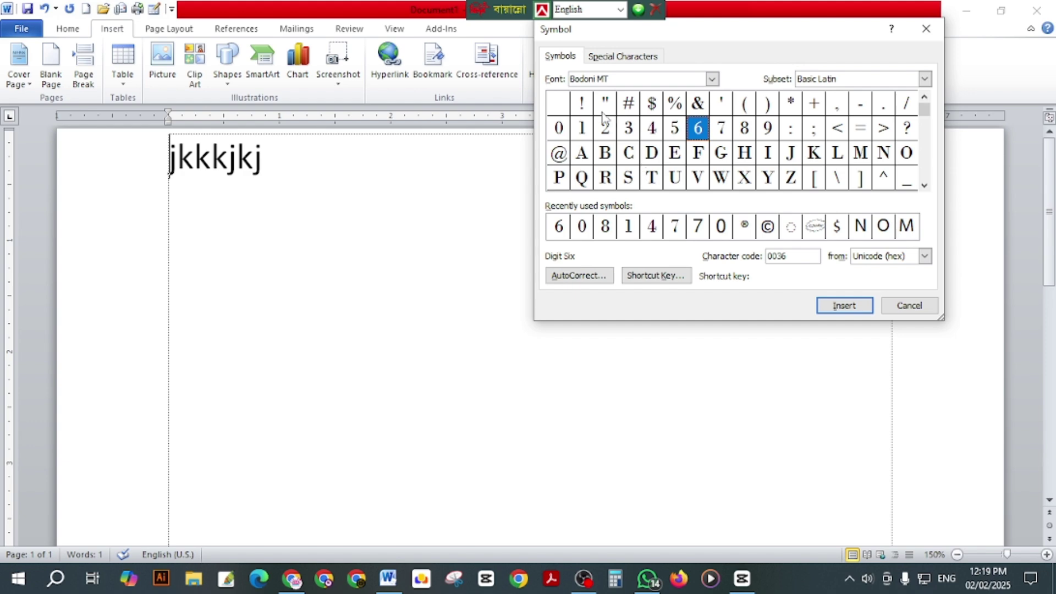
left_click(606, 179)
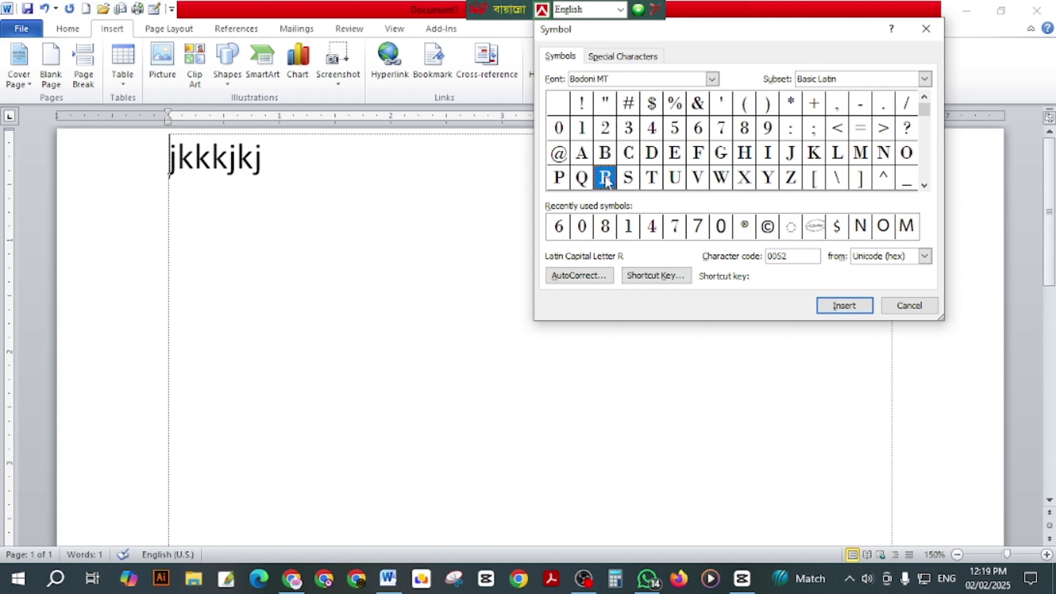
left_click(848, 306)
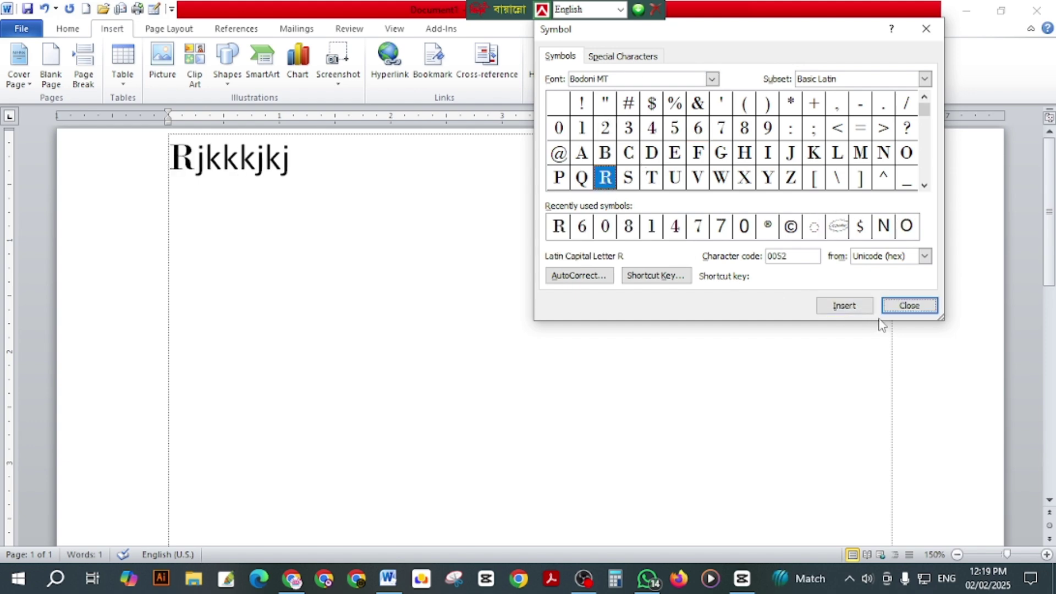
left_click(909, 305)
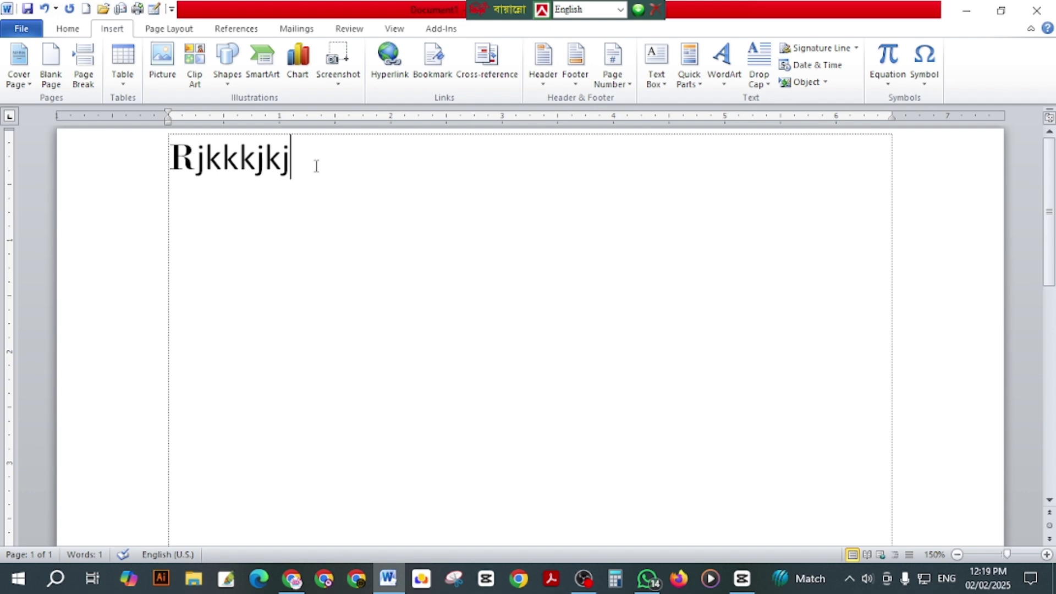
Step: Replace the placeholder letters after the inserted R with the remaining letters of the sample first name
left_click_drag(314, 166, 198, 162)
type("o")
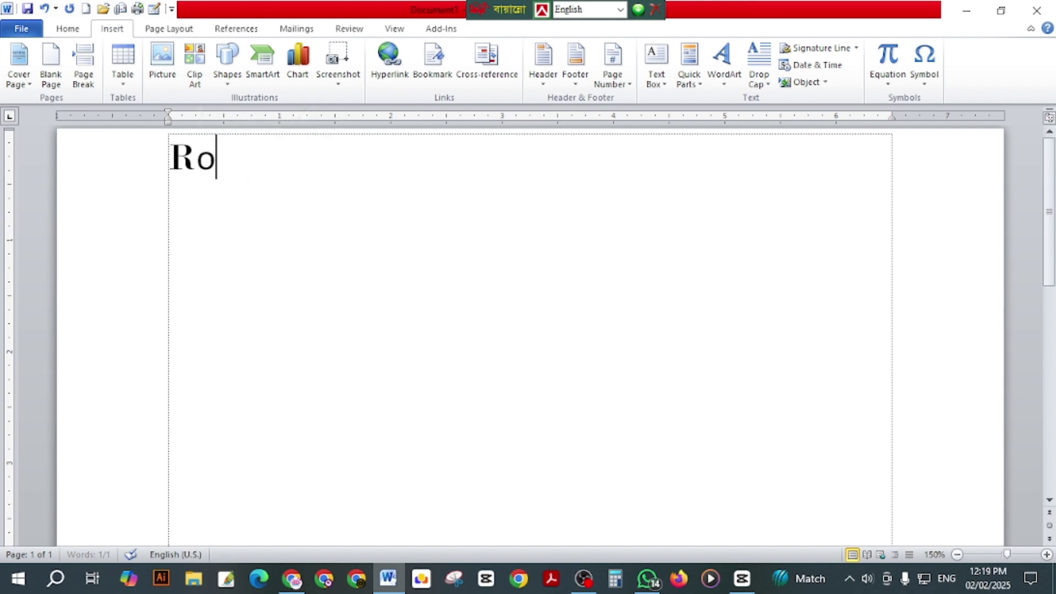
type("h")
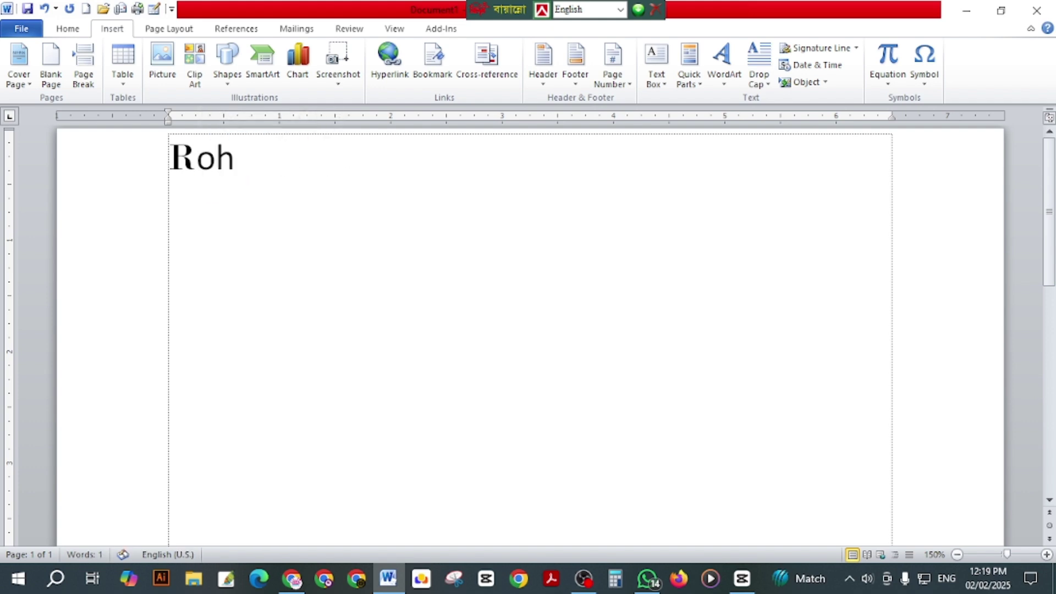
type("im")
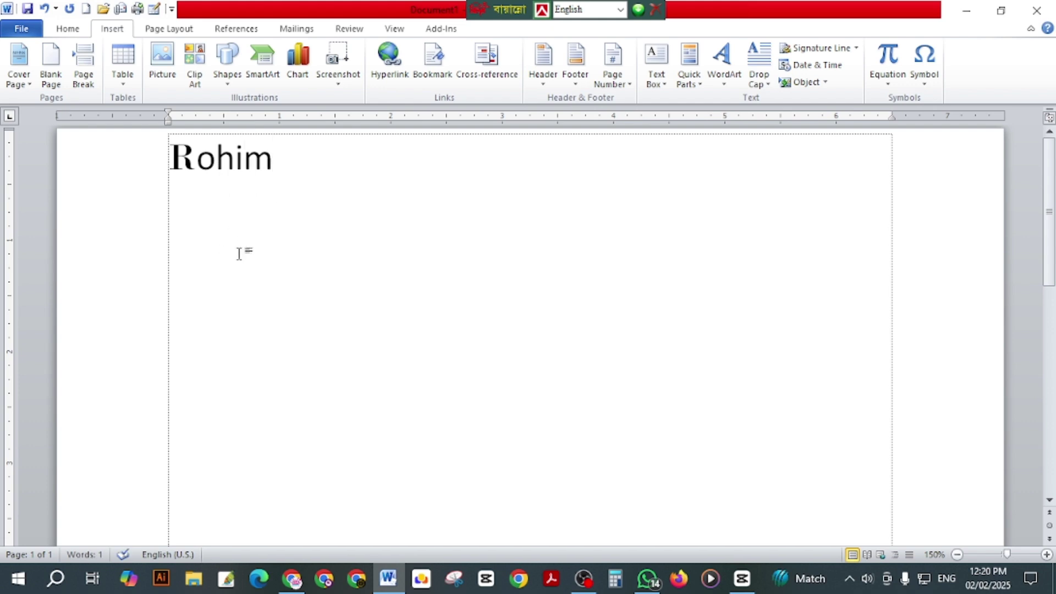
Step: On a new line, insert the recently used copyright sign, decorative oval symbol (character code 00BC) and registered sign
key("Return")
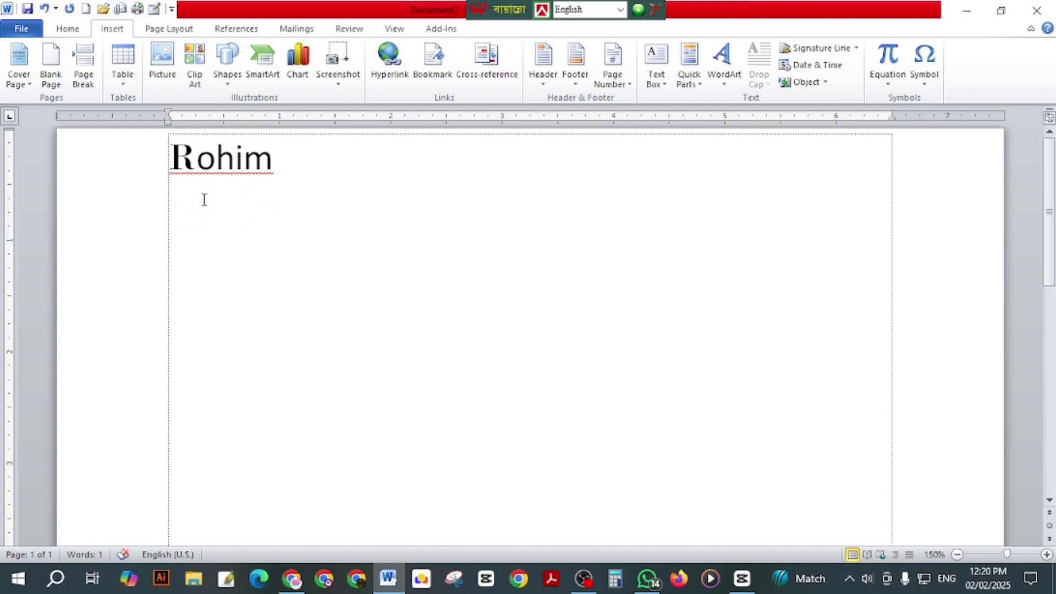
left_click(936, 84)
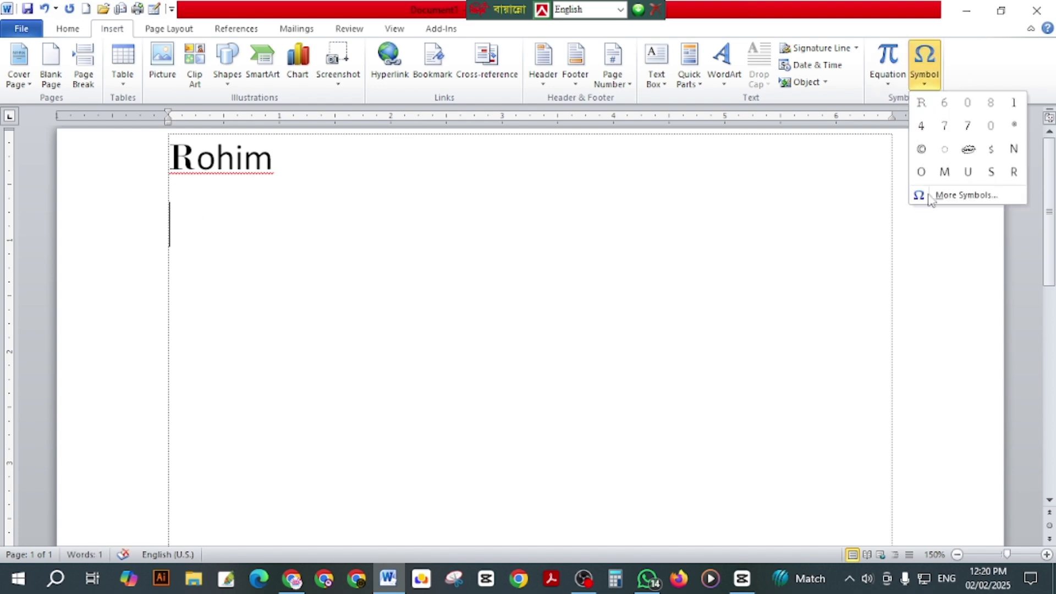
left_click(955, 195)
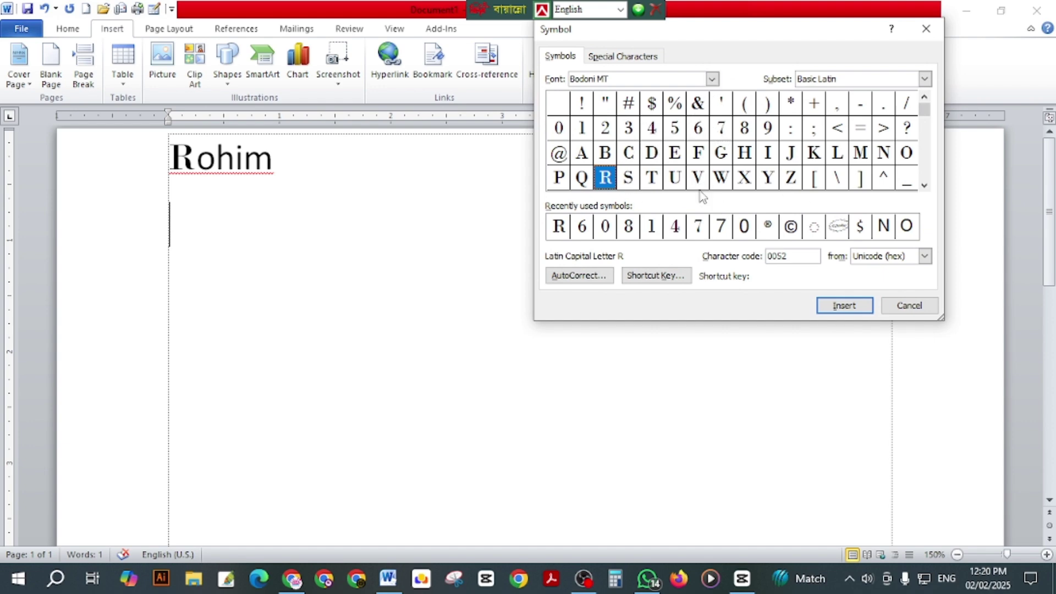
left_click(792, 231)
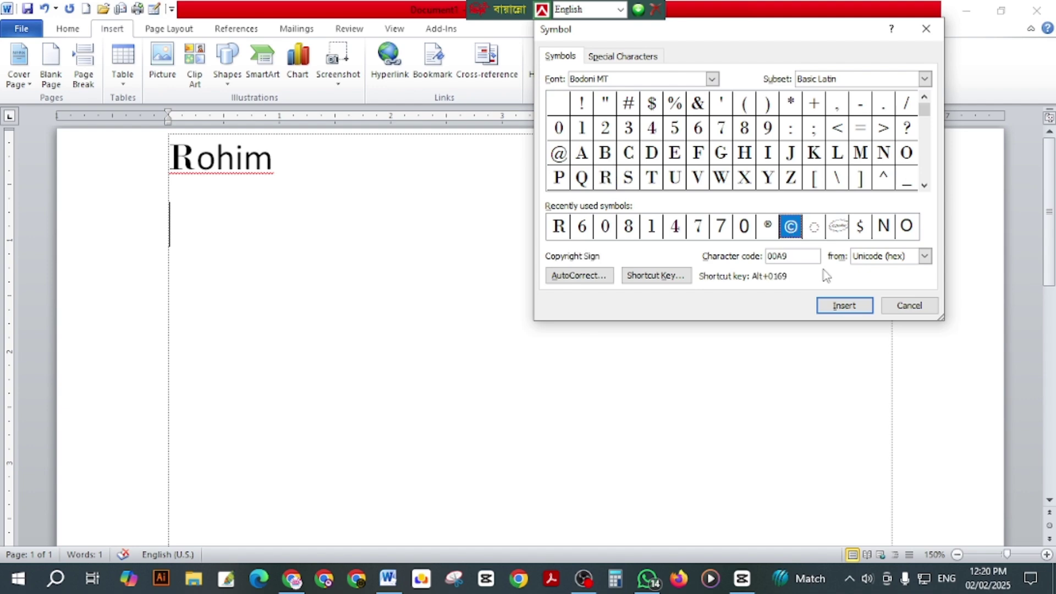
left_click(844, 307)
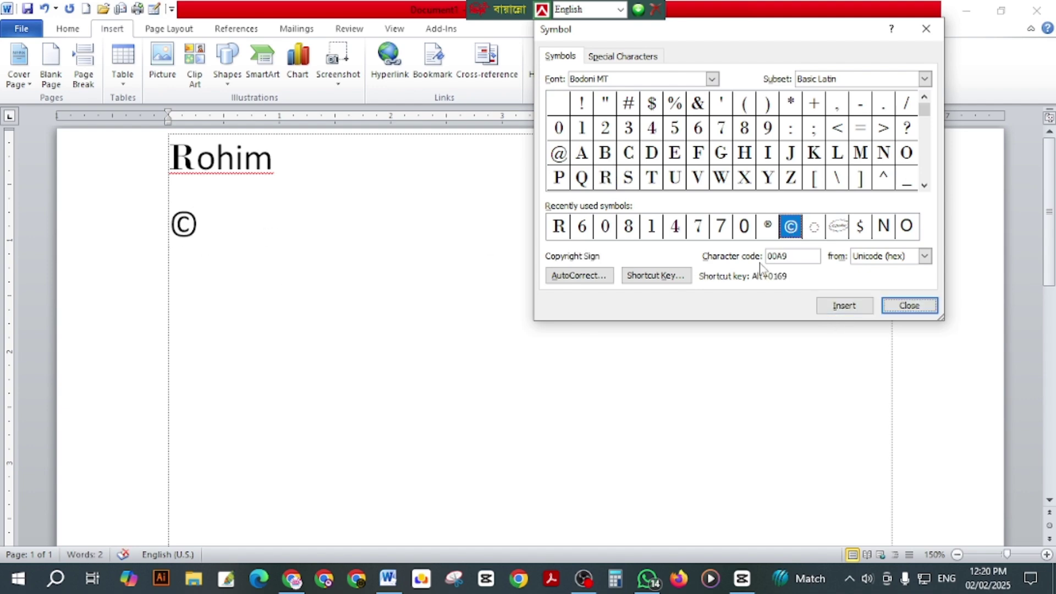
left_click(837, 226)
left_click(844, 306)
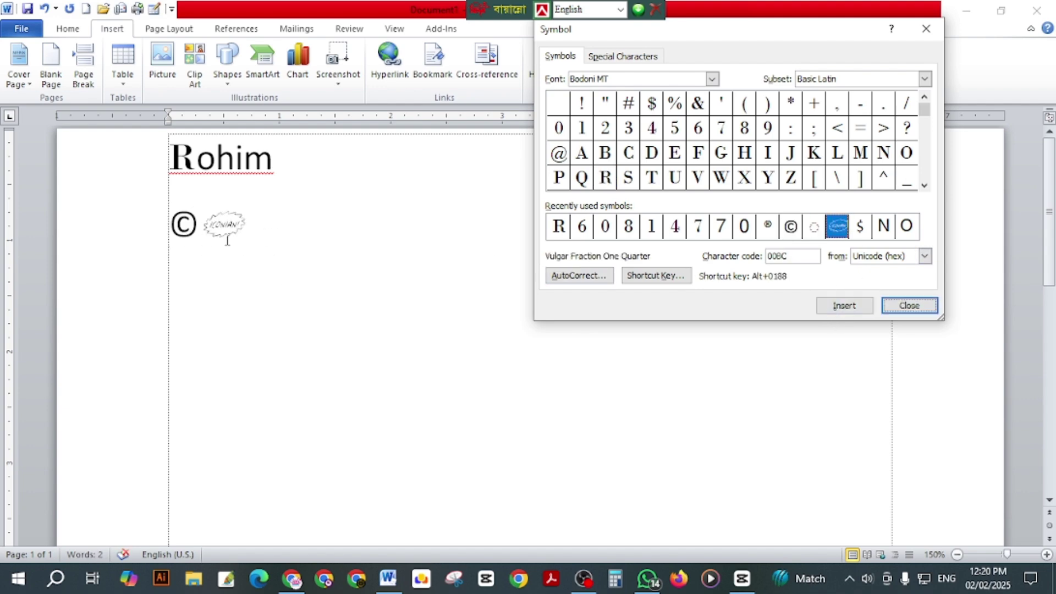
left_click(766, 227)
left_click(844, 305)
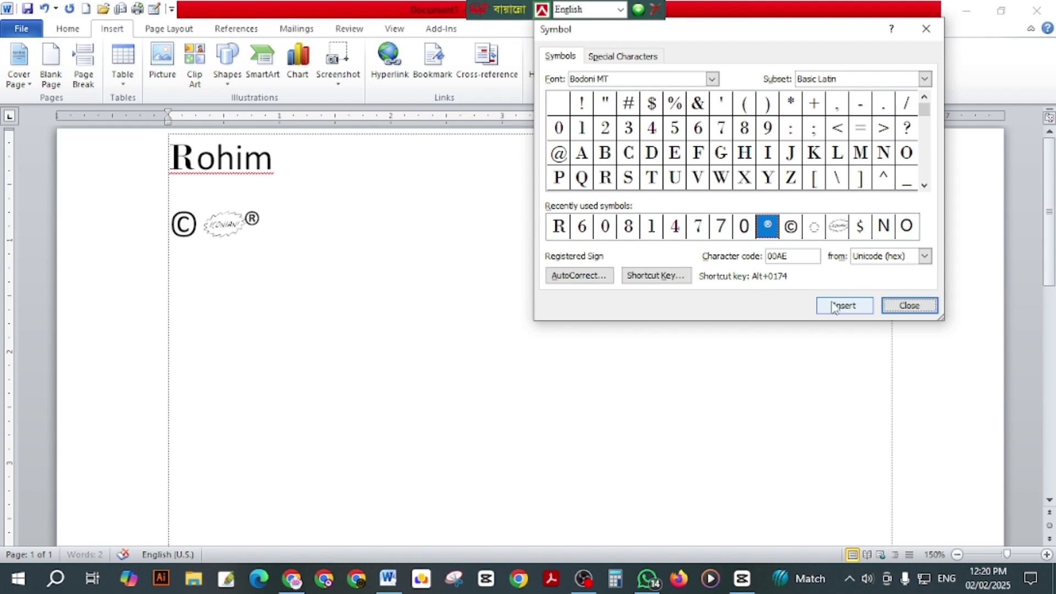
Step: Enlarge the inserted registered sign to font size 90
left_click(249, 225)
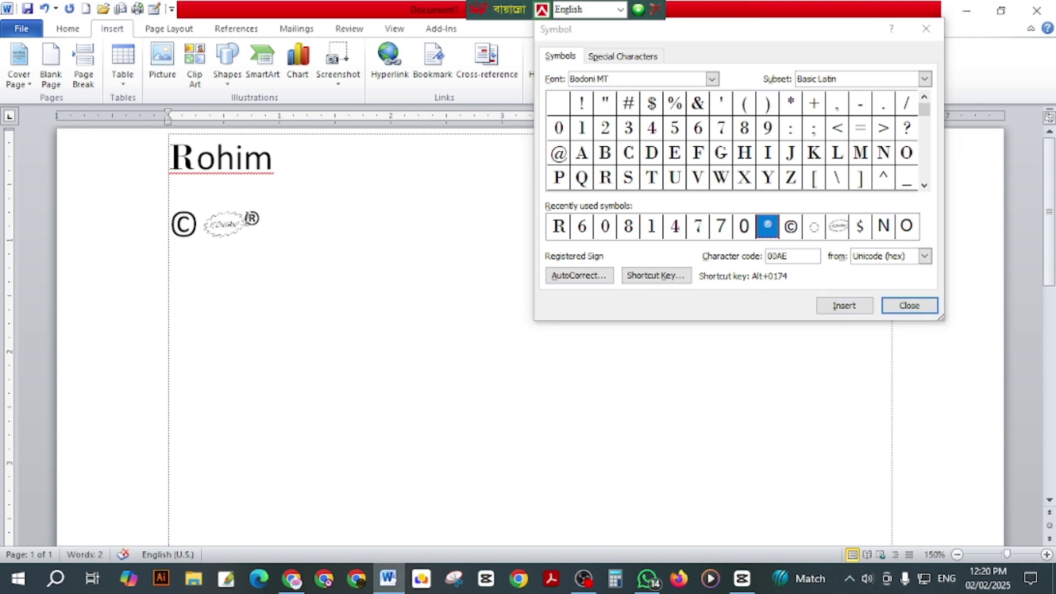
double_click(252, 218)
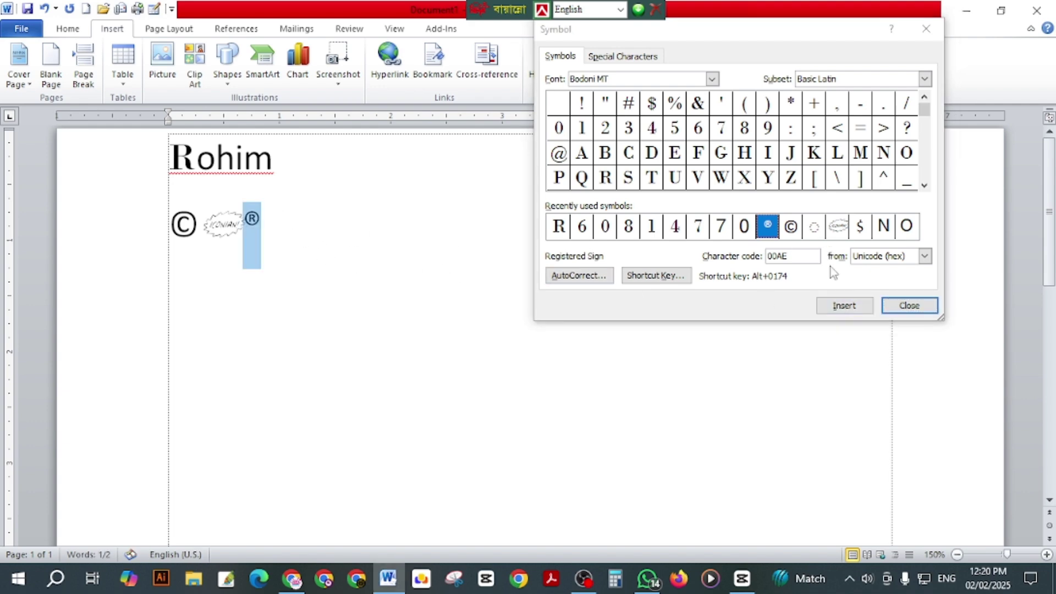
left_click(909, 305)
left_click(68, 28)
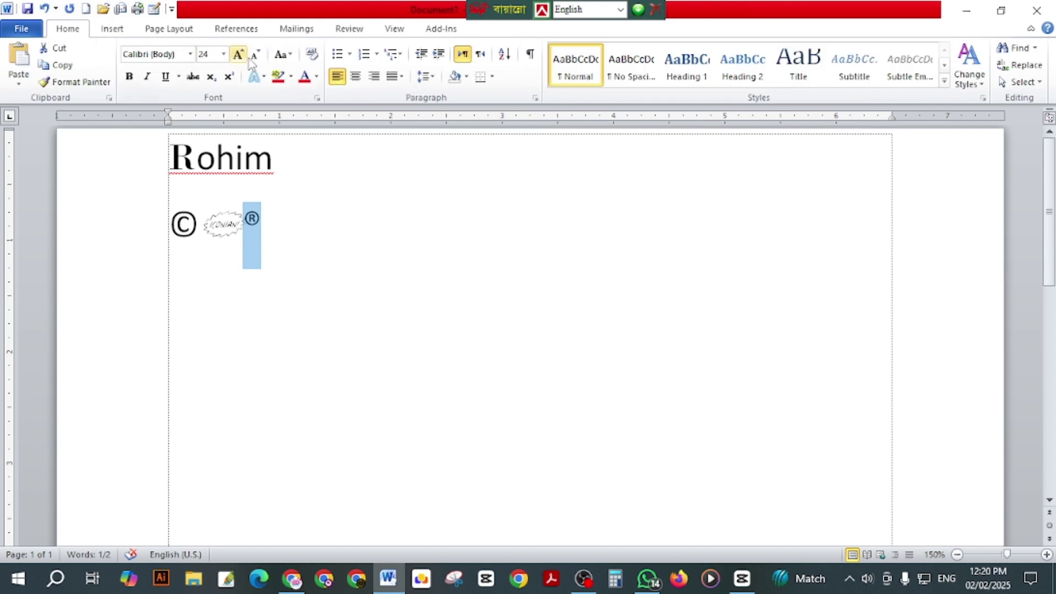
left_click(238, 54)
left_click(238, 54)
left_click(238, 54)
left_click(238, 53)
left_click(238, 54)
left_click(238, 54)
left_click(238, 54)
left_click(400, 354)
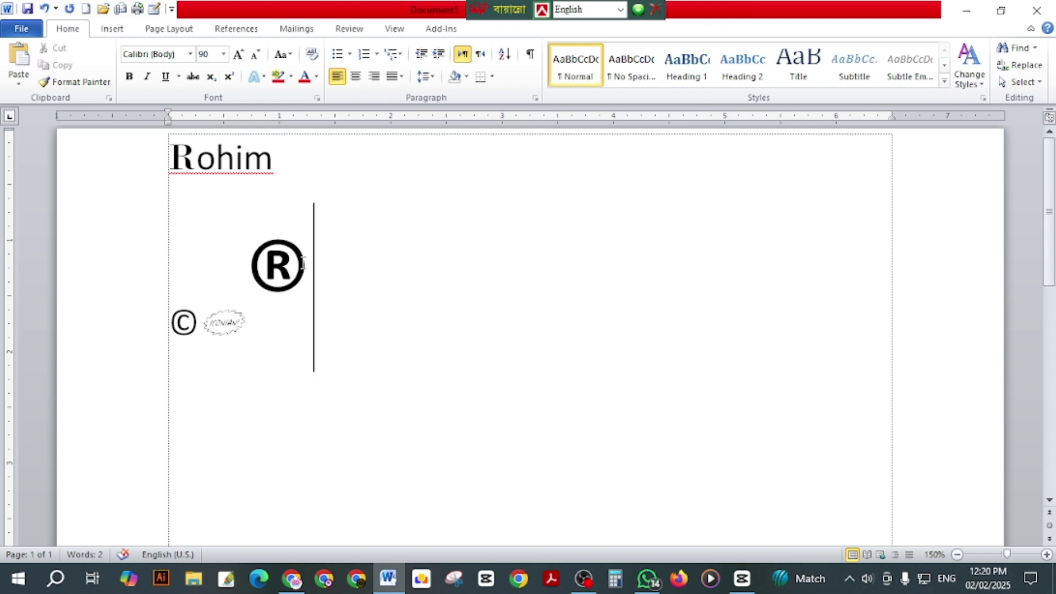
Step: Insert the section sign (character code 00A7) in Arial Rounded MT Bold after the enlarged registered sign
left_click(113, 28)
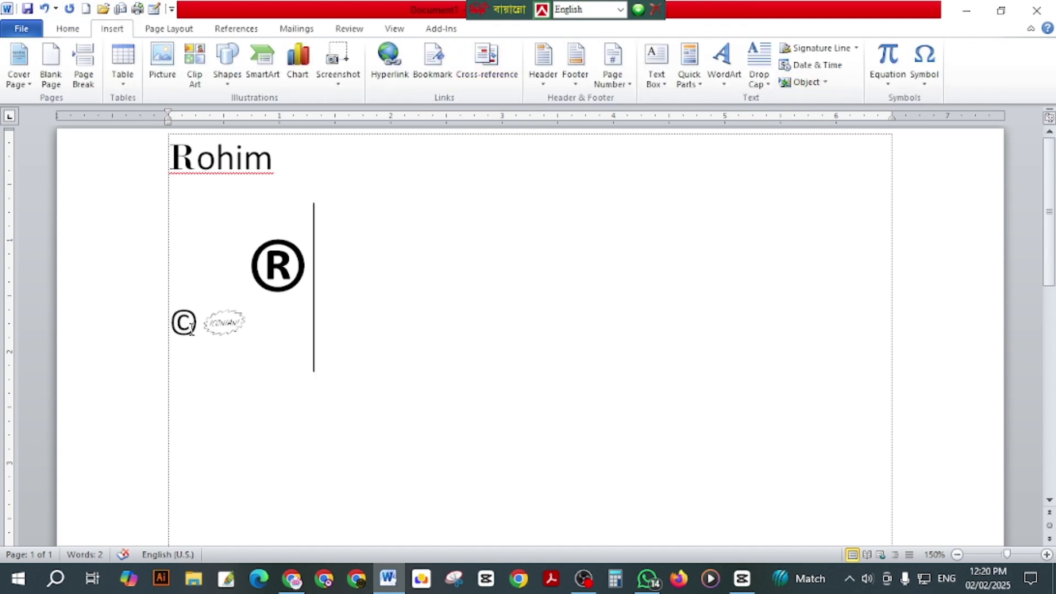
left_click(937, 76)
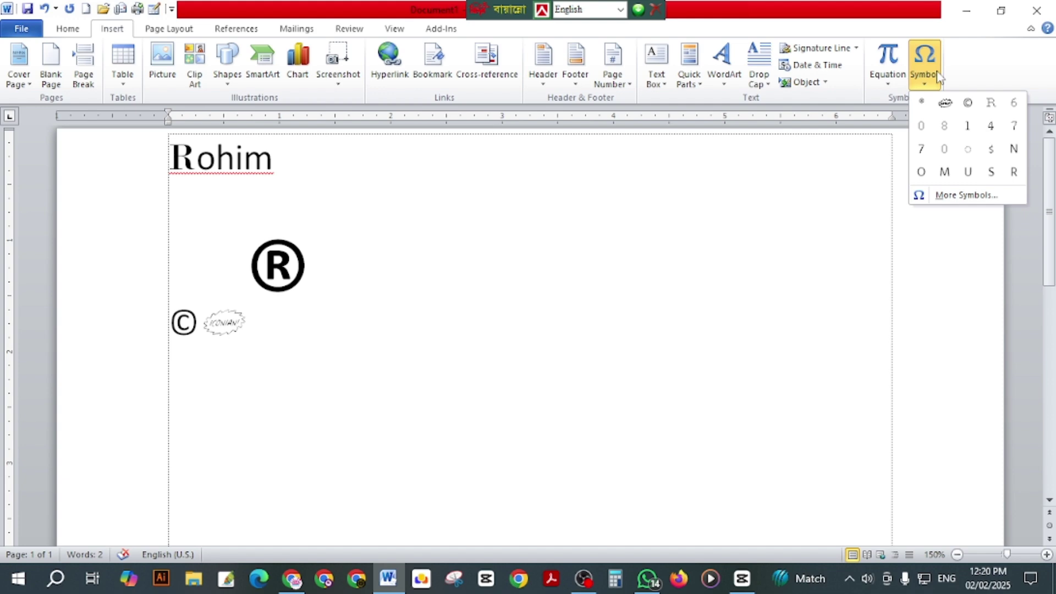
left_click(942, 196)
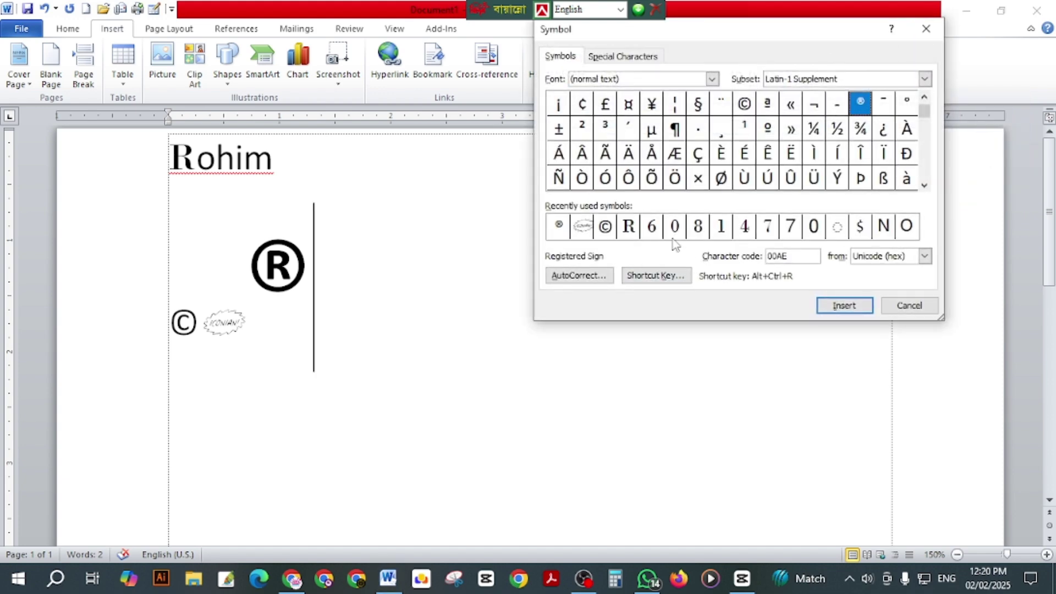
left_click(713, 82)
scroll(638, 127, "down", 8)
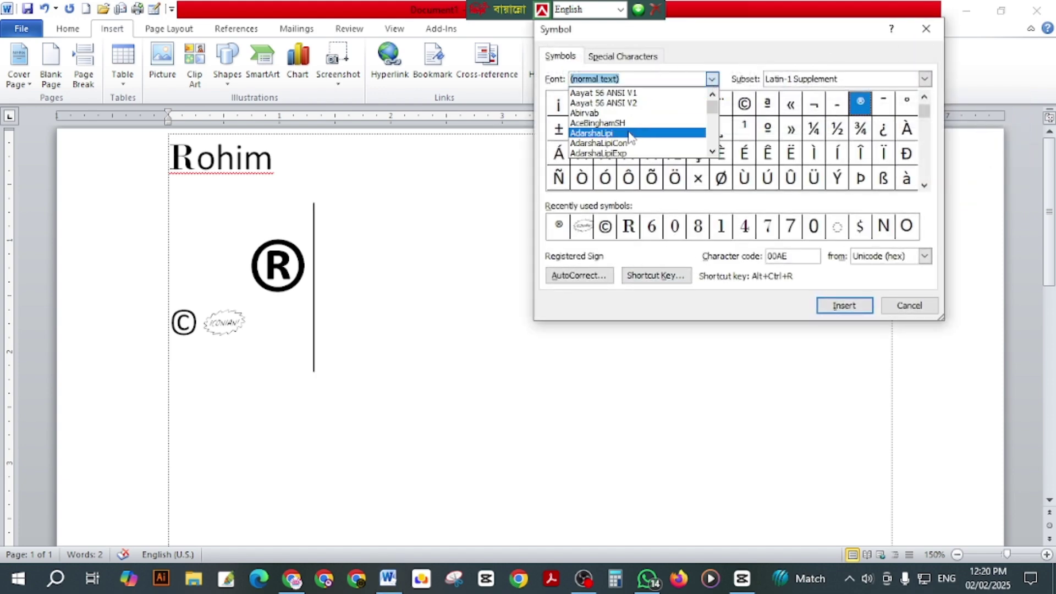
left_click(632, 103)
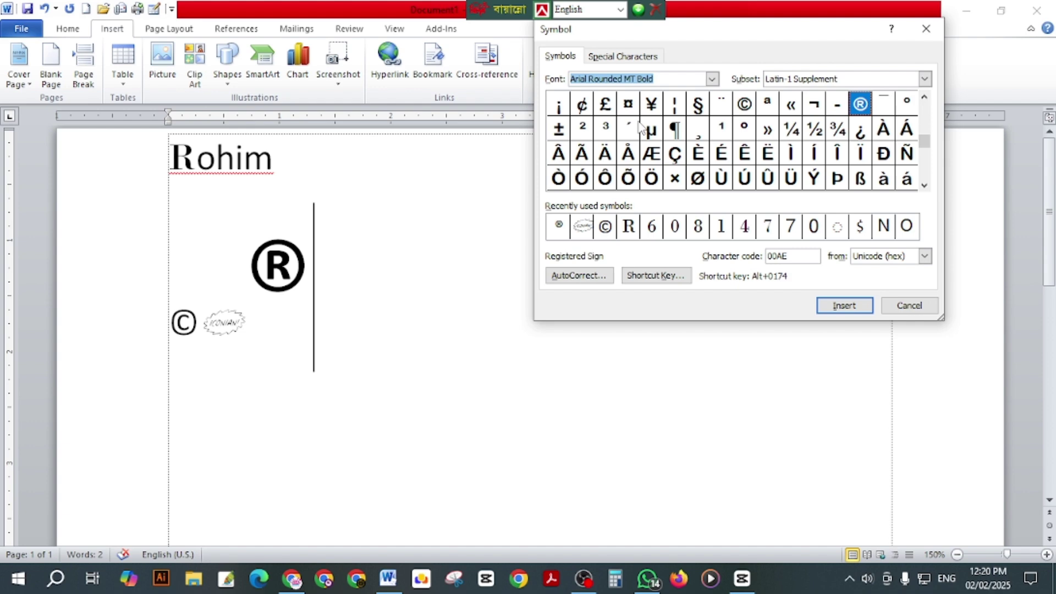
left_click(698, 104)
left_click(855, 304)
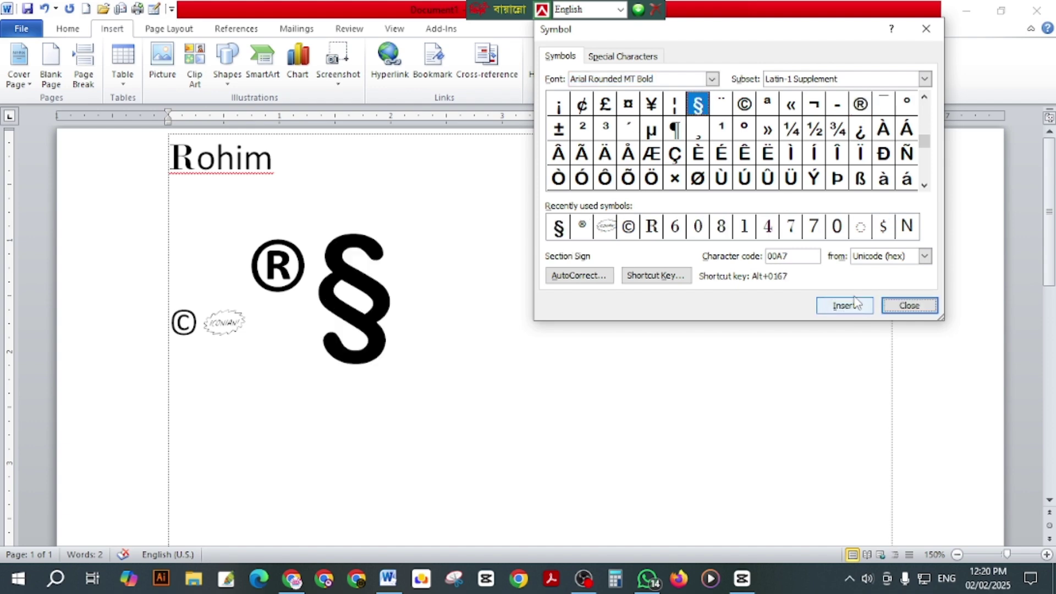
Step: Insert the Arial Rounded MT Bold registered sign and capital letter O with circumflex after the section sign
left_click(860, 104)
left_click(859, 303)
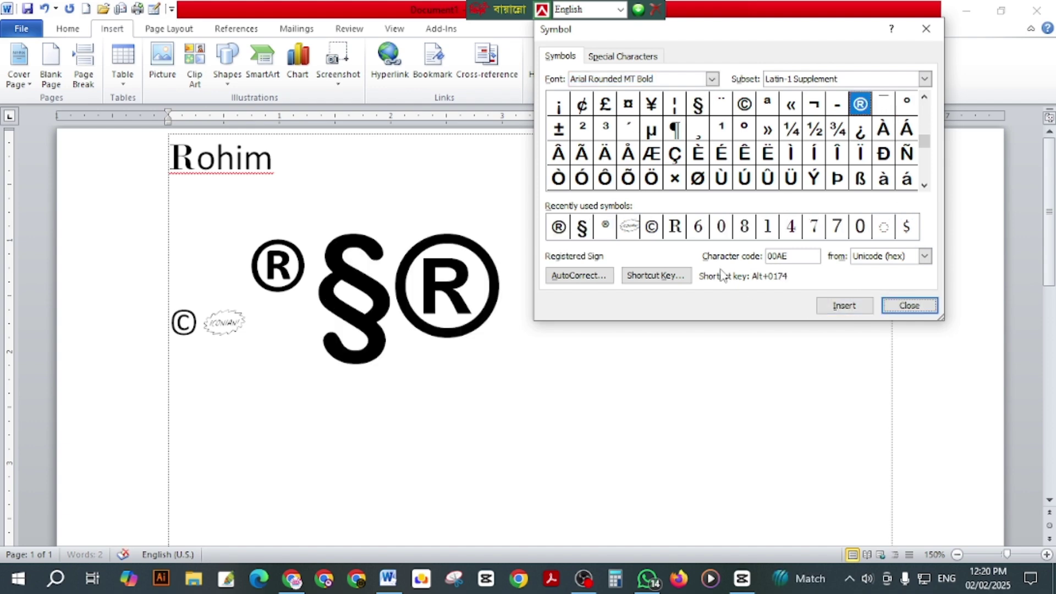
left_click(605, 177)
left_click(831, 306)
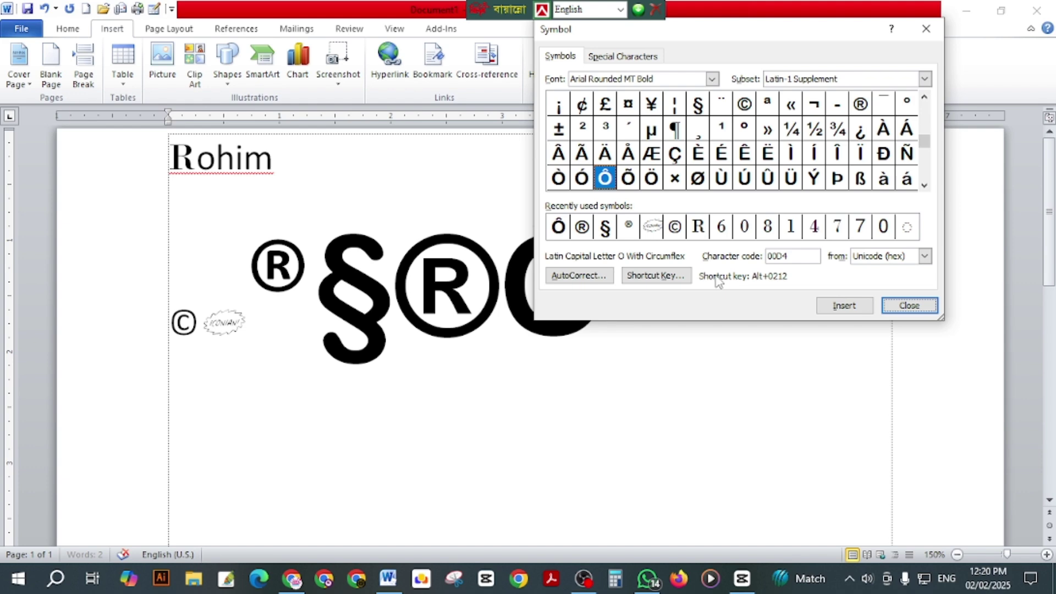
Step: Add the recently used decorative oval and dotted circle symbols, followed by the Arial Rounded MT Bold capital A with circumflex
left_click(653, 227)
left_click(845, 305)
left_click(907, 227)
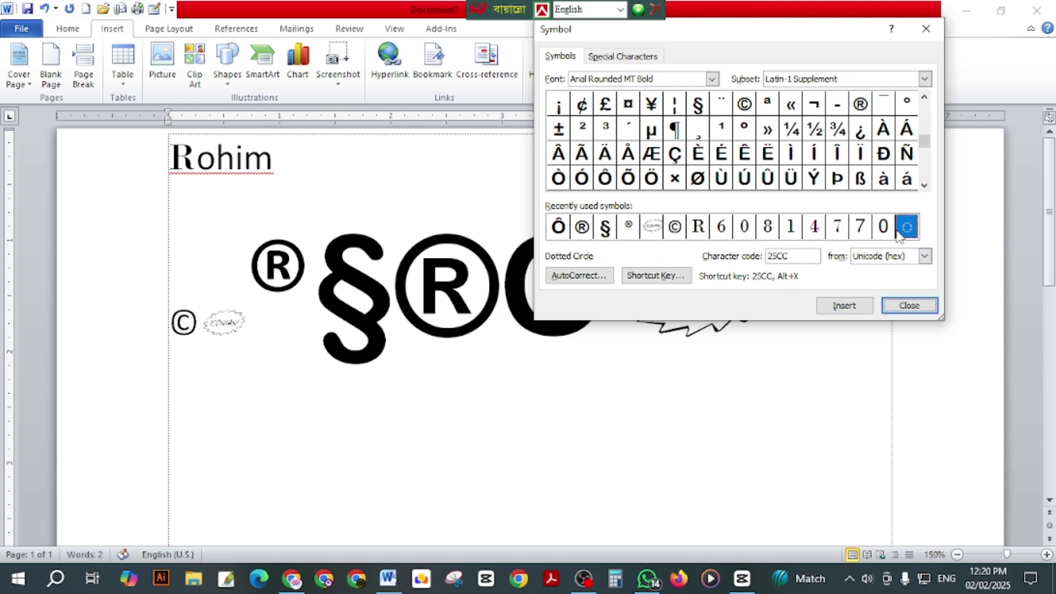
left_click(847, 307)
left_click(558, 153)
left_click(847, 305)
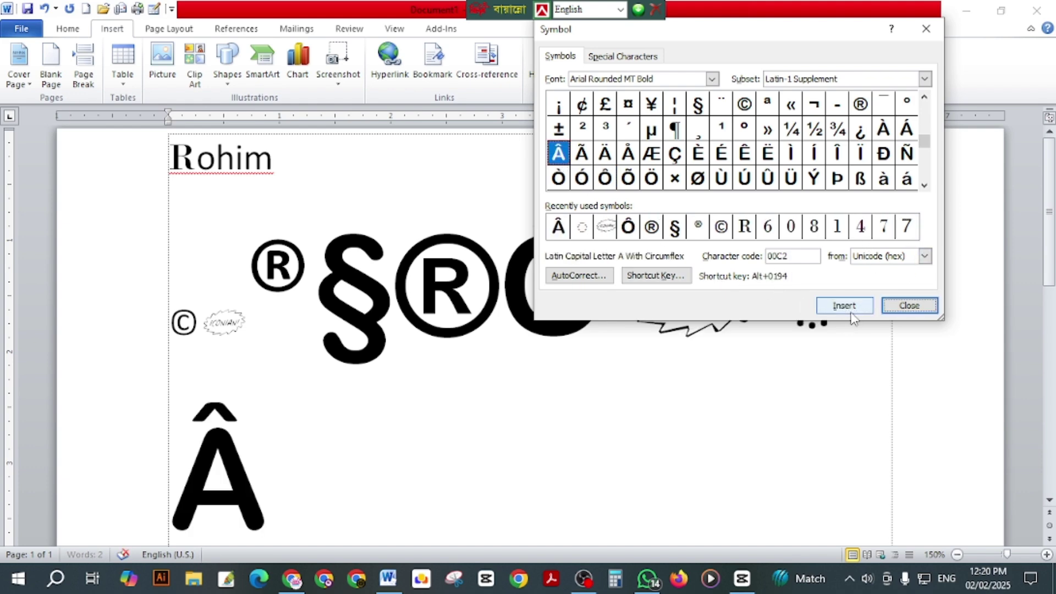
left_click(929, 305)
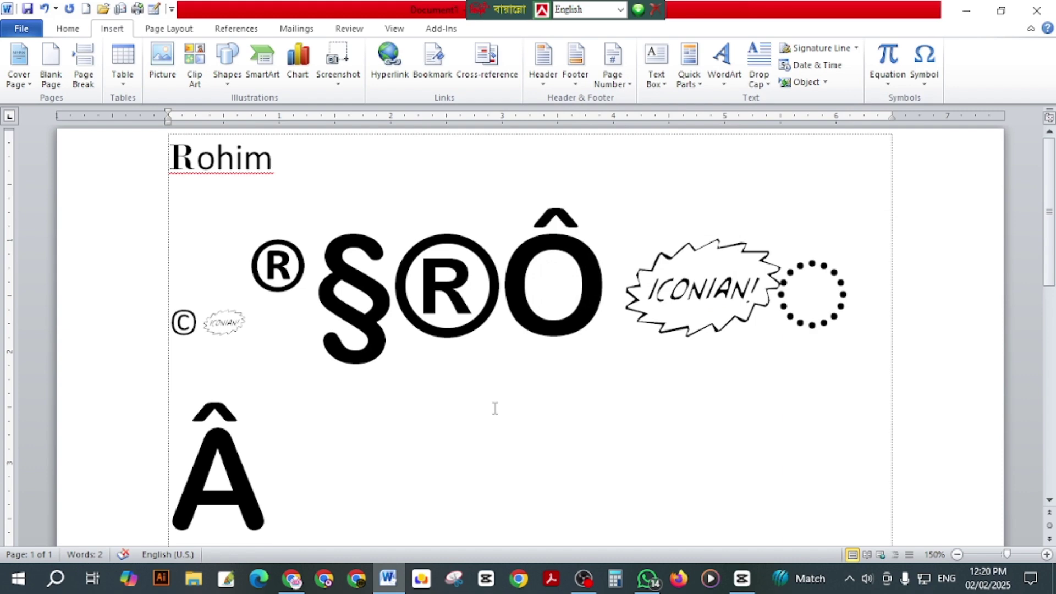
Step: Start a new line below the capital A with circumflex and open the full symbol selection
scroll(496, 408, "down", 3)
scroll(430, 349, "down", 3)
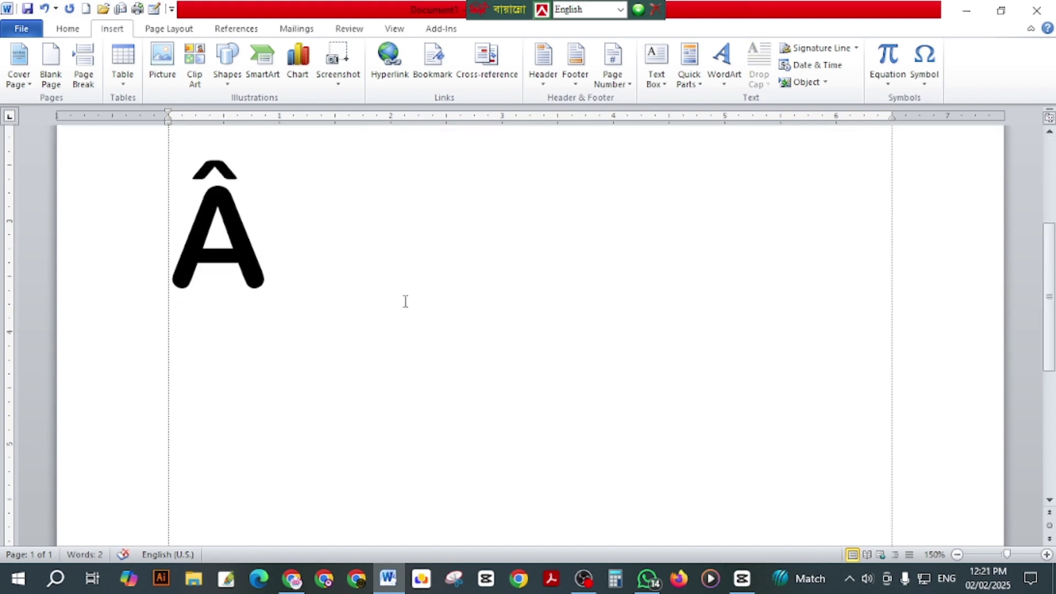
scroll(406, 301, "down", 2)
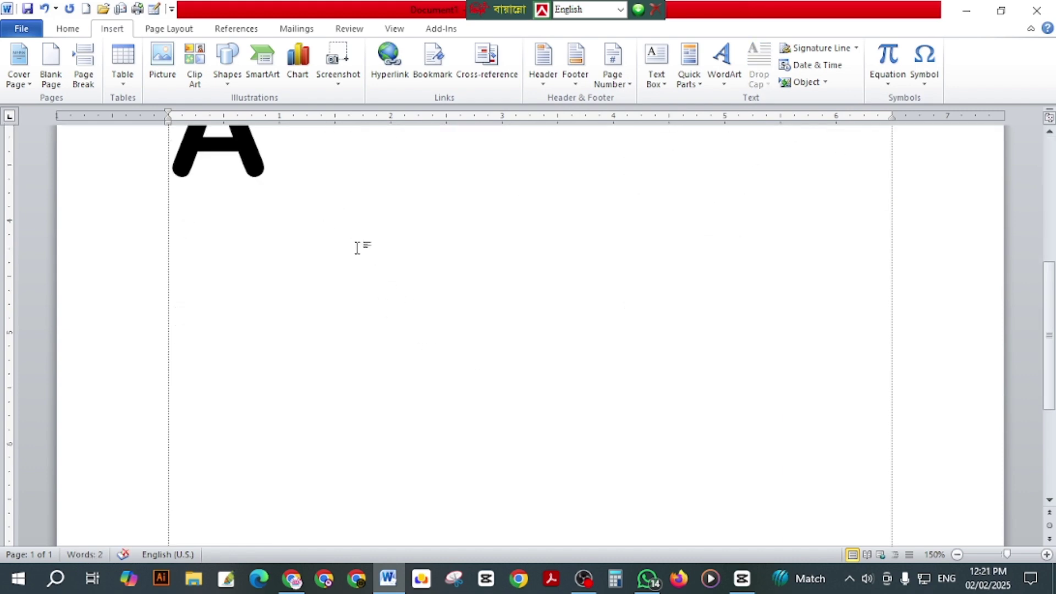
left_click(930, 88)
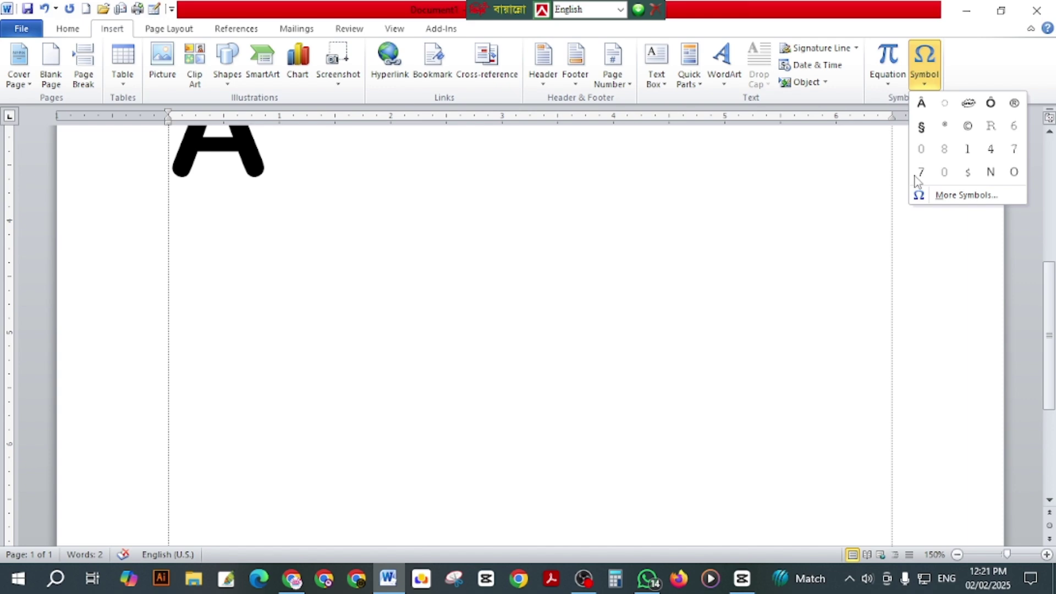
left_click(958, 196)
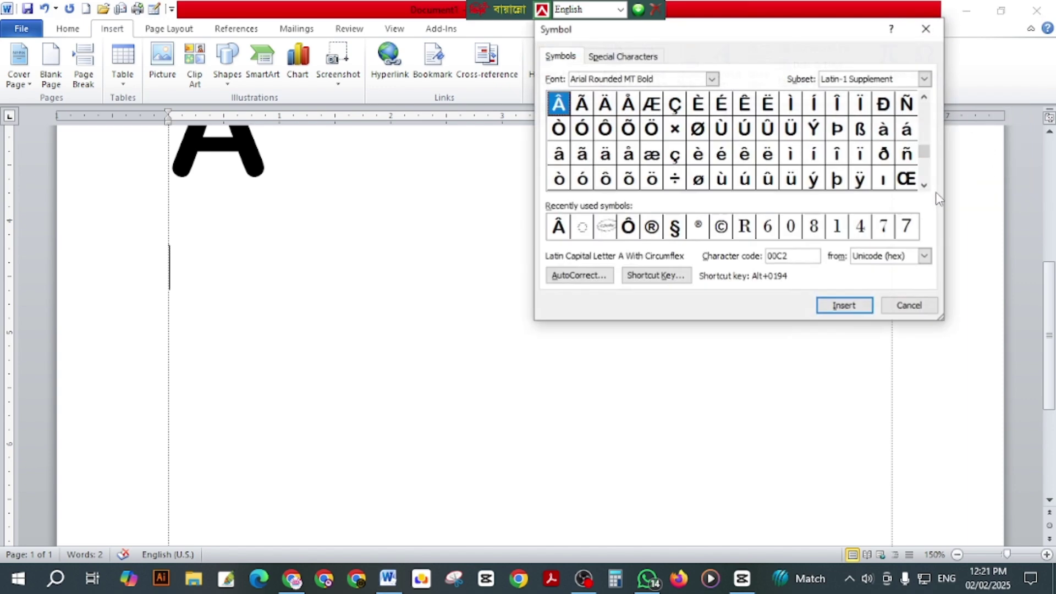
Step: Preview the symbol sets of the Atma Medium, Bahnschrift SemiLight SemiConde, Basundhara and Basundhara Bold fonts
left_click(712, 80)
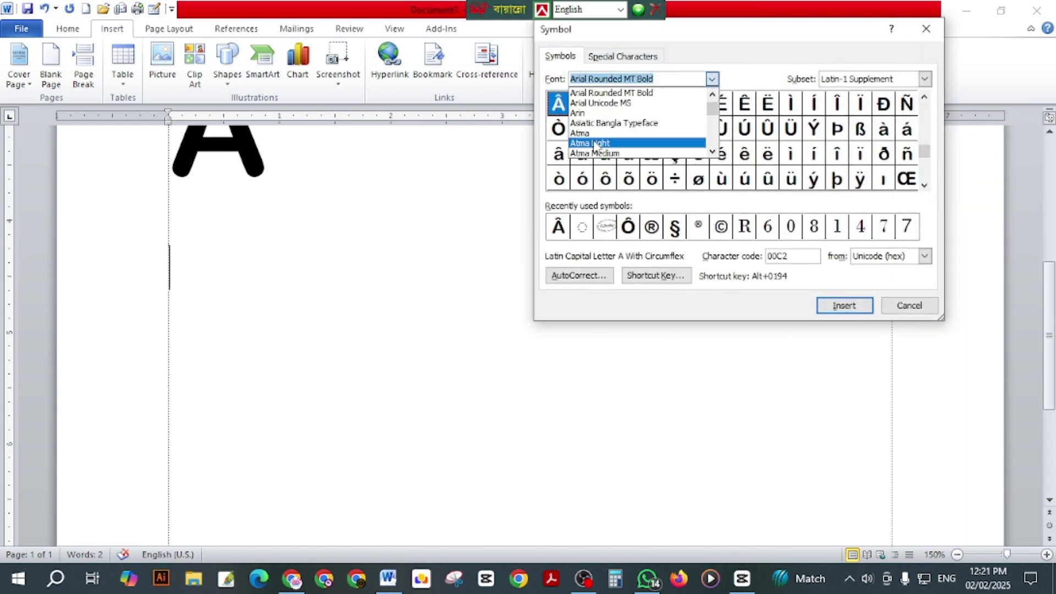
scroll(599, 146, "down", 1)
left_click(594, 123)
left_click(712, 79)
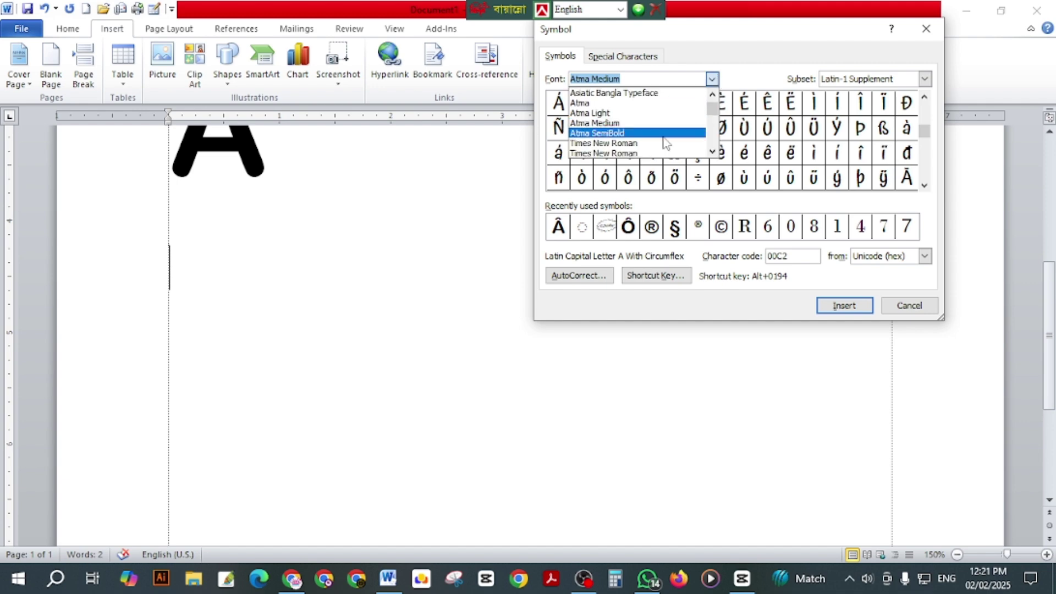
scroll(660, 143, "down", 3)
left_click(625, 139)
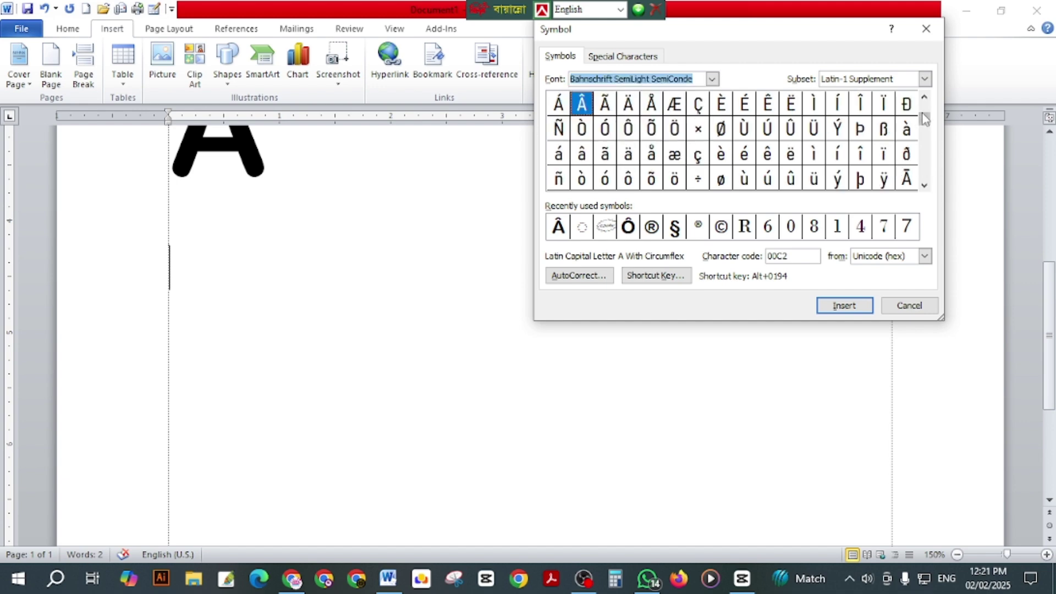
left_click_drag(923, 113, 924, 175)
left_click_drag(924, 110, 924, 99)
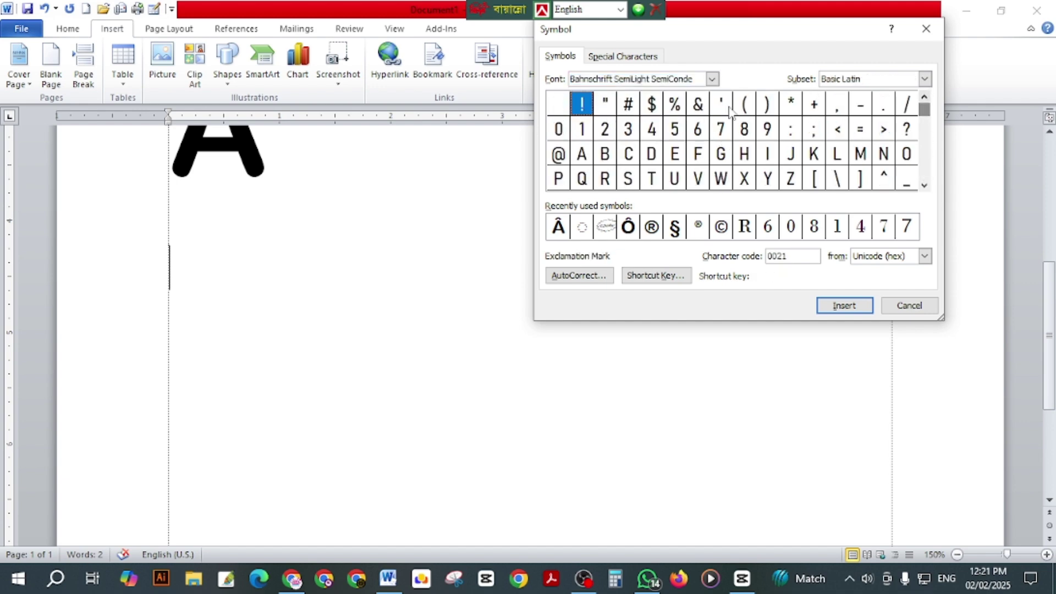
left_click(712, 79)
scroll(638, 143, "down", 3)
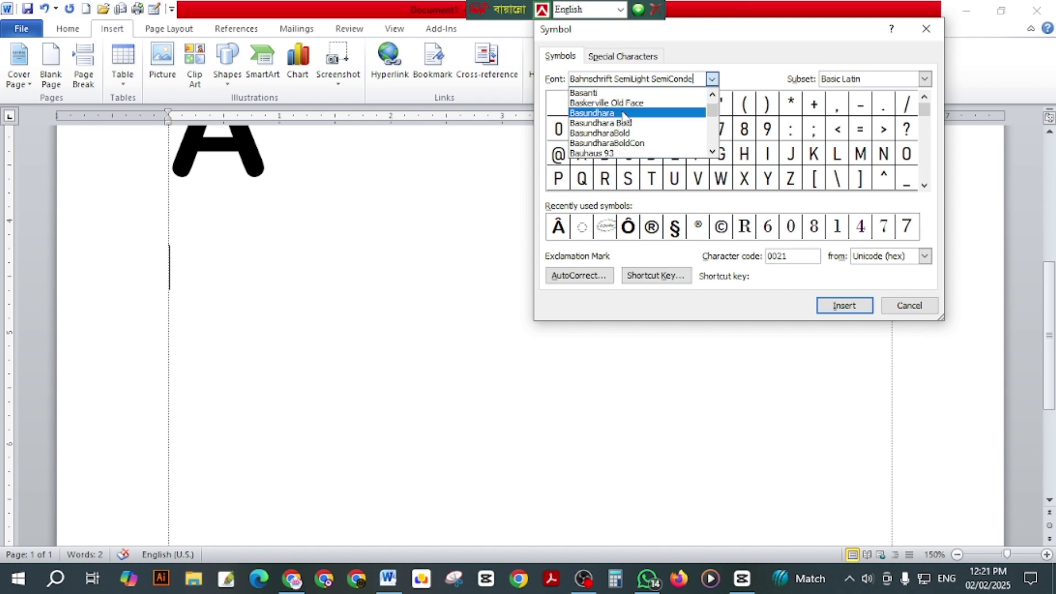
left_click(592, 113)
left_click(712, 79)
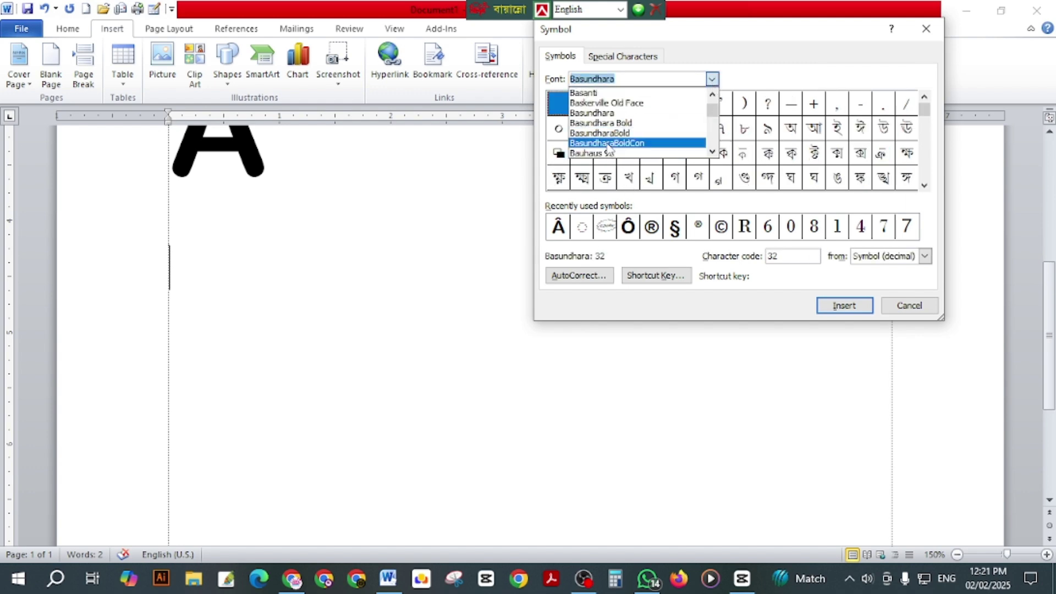
left_click(611, 123)
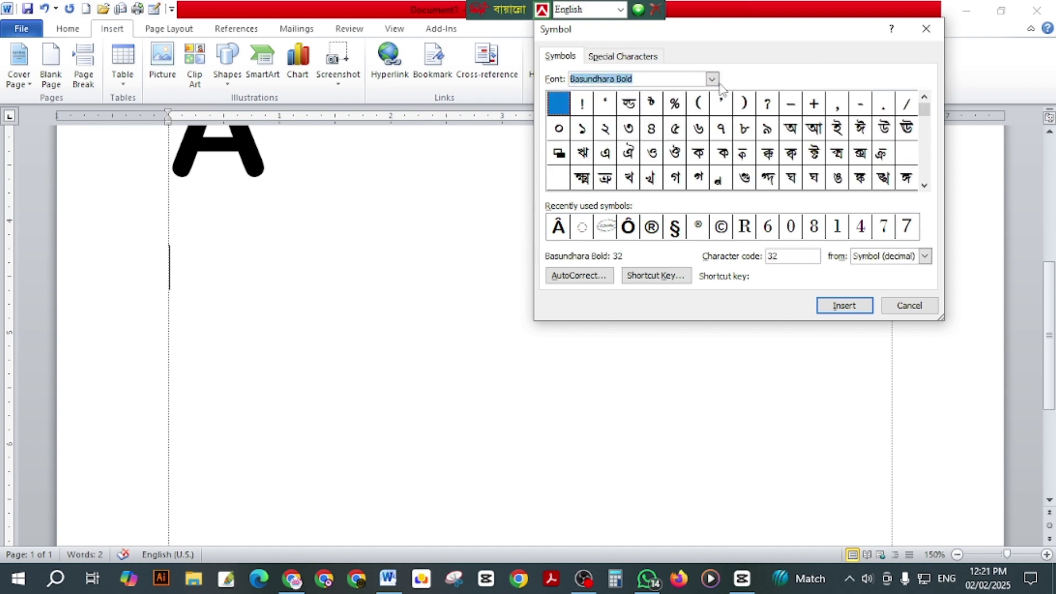
Step: Spell a sample first name on the new line by inserting its capital letters one by one as Bauhaus 93 symbols
left_click(712, 78)
scroll(608, 129, "down", 1)
left_click(606, 130)
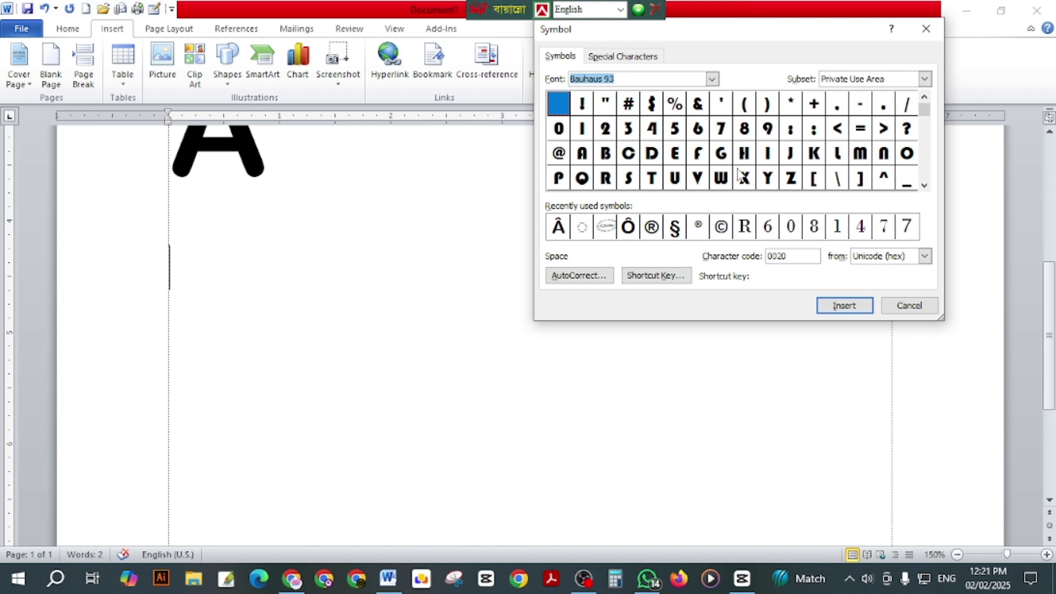
left_click(630, 182)
left_click(853, 305)
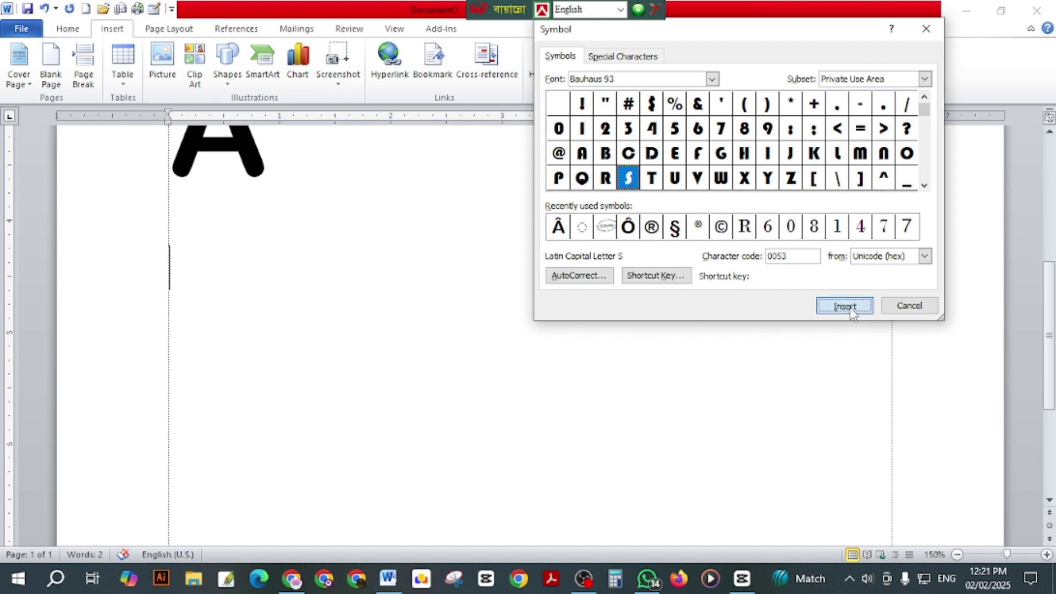
left_click(673, 182)
left_click(843, 306)
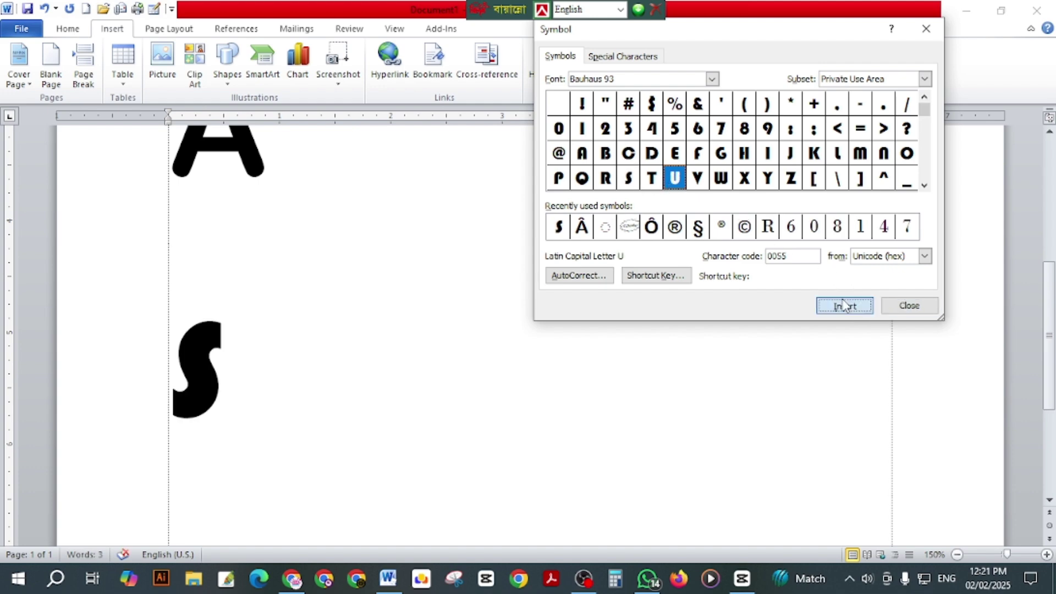
left_click(861, 154)
left_click(846, 305)
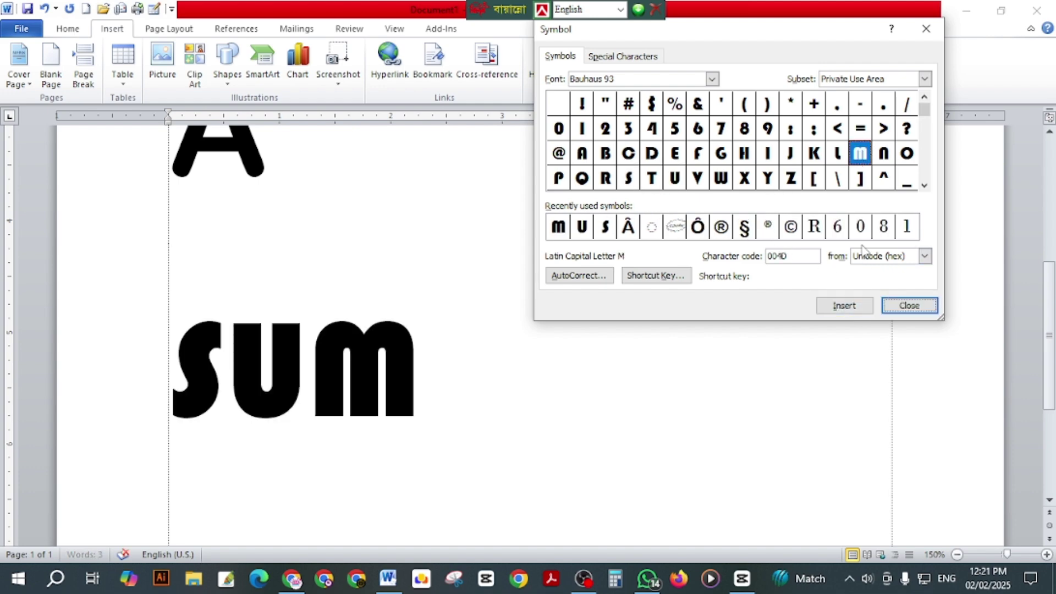
left_click(905, 157)
left_click(844, 306)
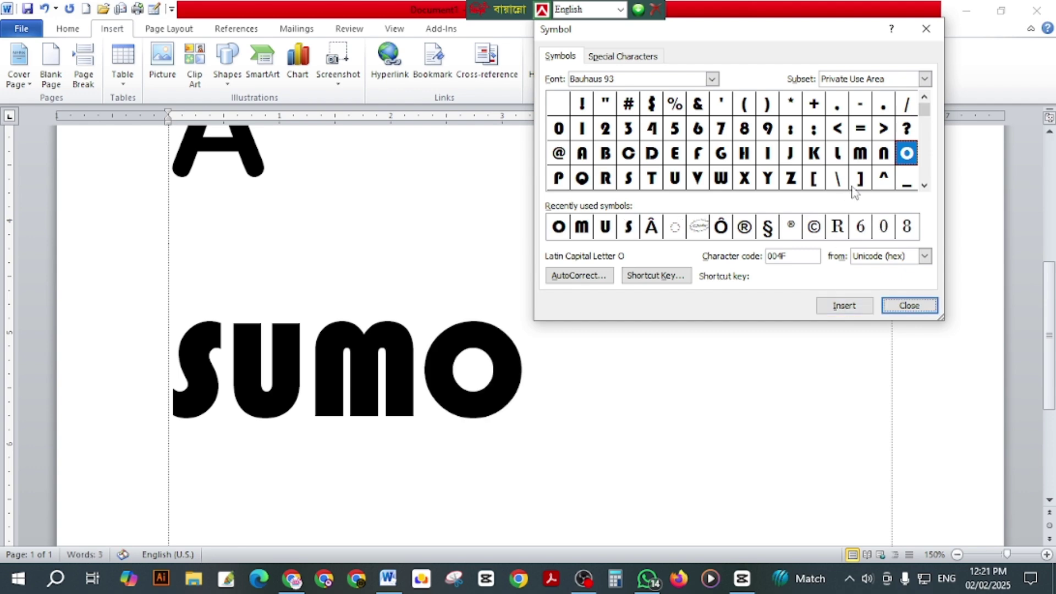
left_click(883, 156)
left_click(845, 305)
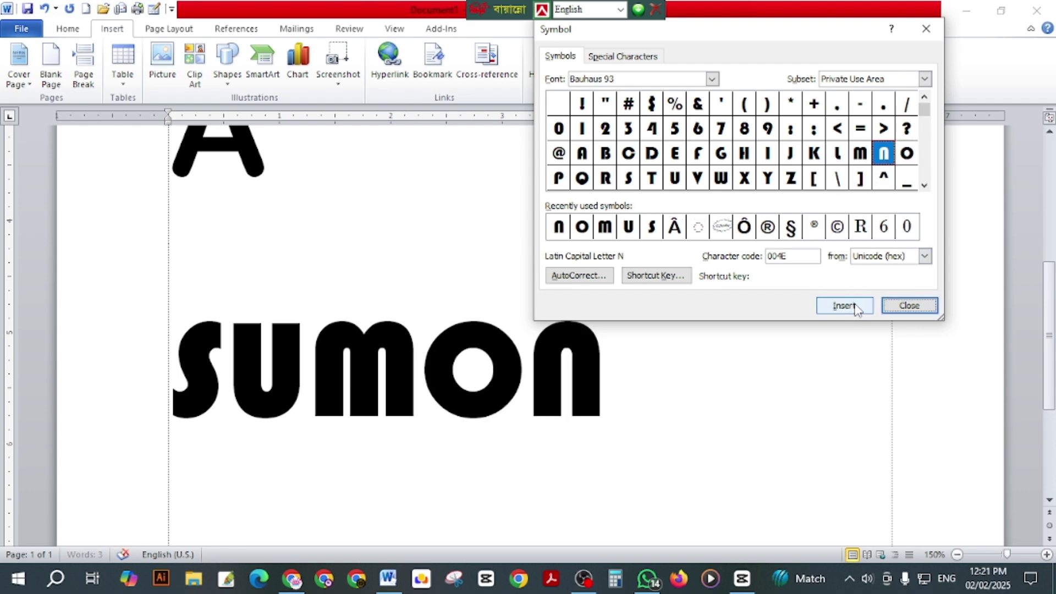
left_click(910, 306)
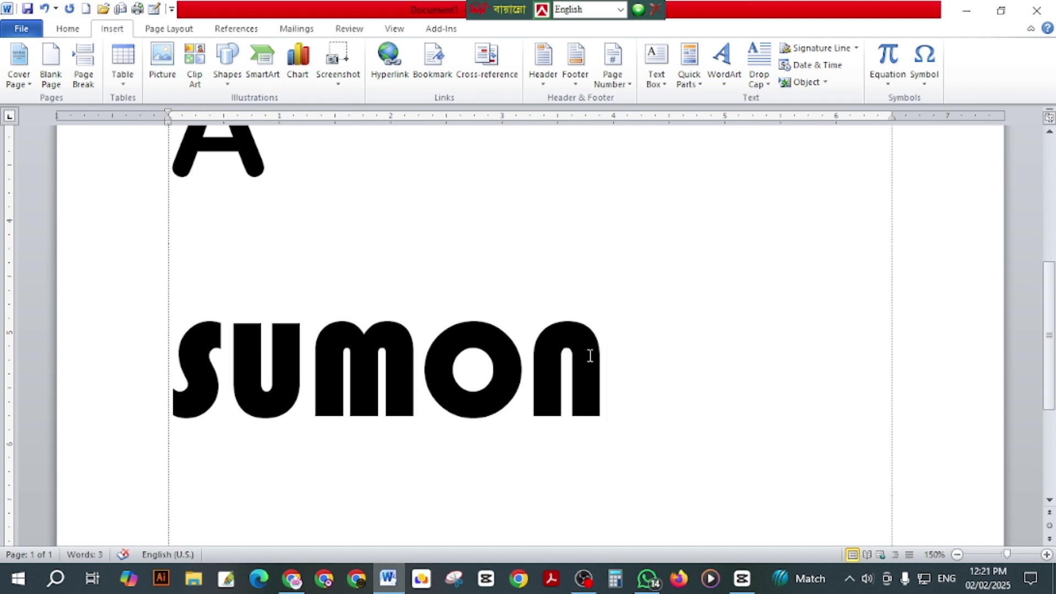
Step: Add a new line below the Bauhaus 93 name and review all the inserted symbols up to the document's beginning
scroll(600, 352, "down", 1)
key("Return")
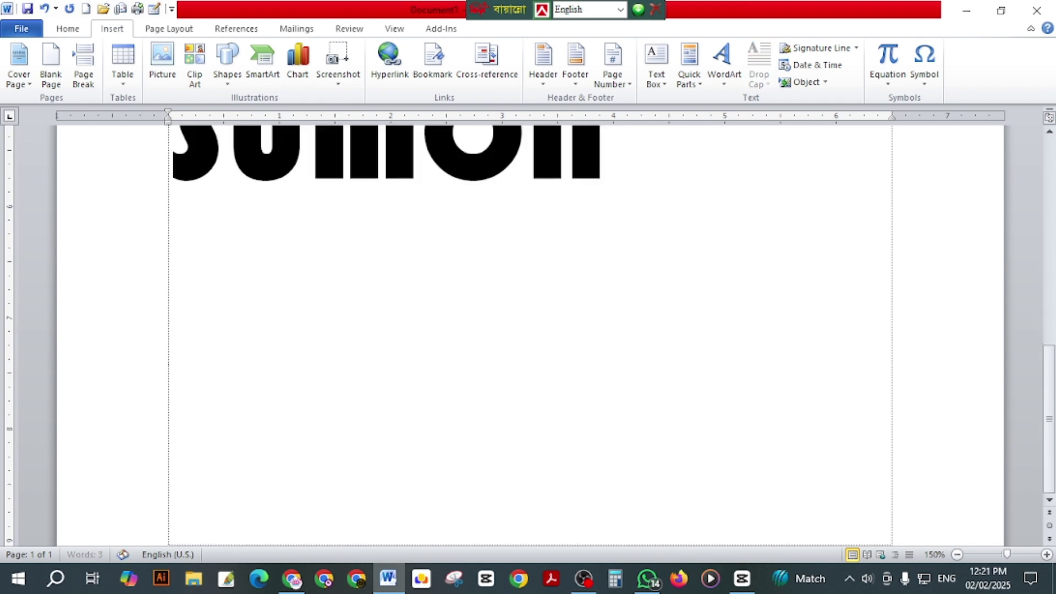
scroll(268, 317, "up", 6)
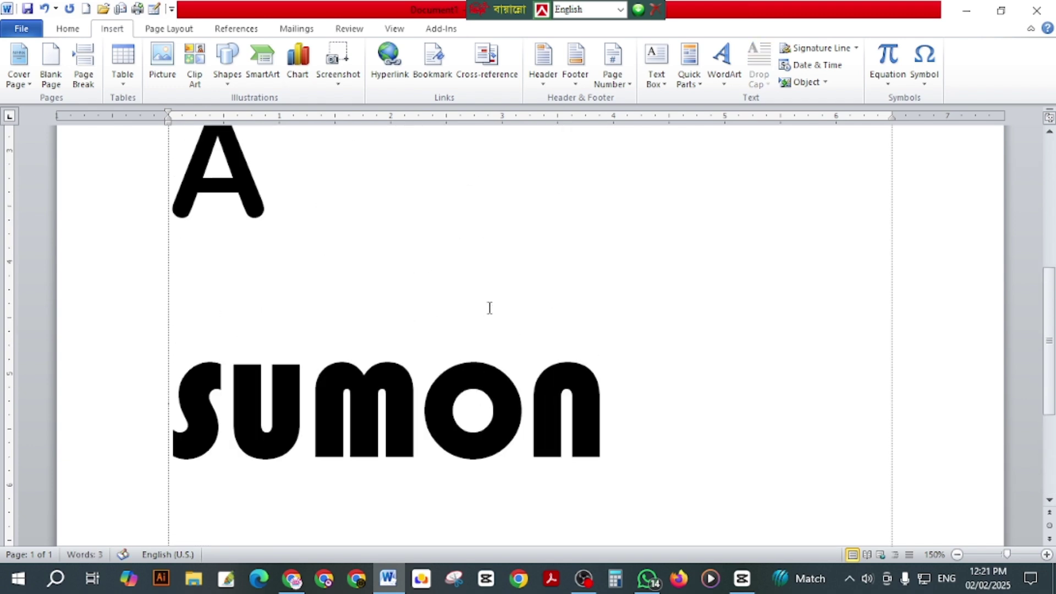
scroll(268, 317, "down", 3)
scroll(262, 389, "up", 8)
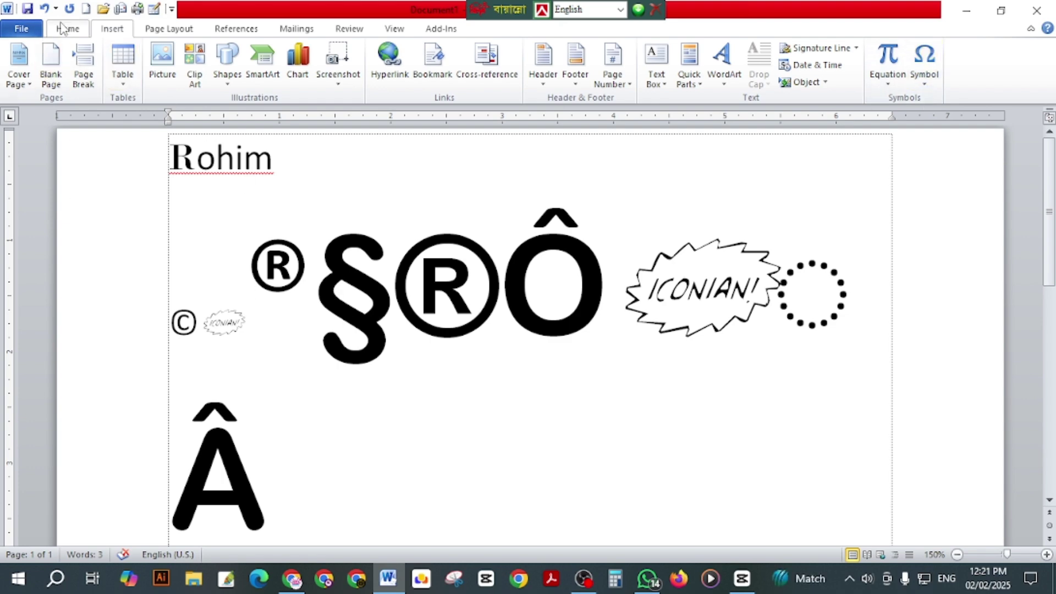
Step: Create a new blank document and bring up its page layout options
left_click(86, 9)
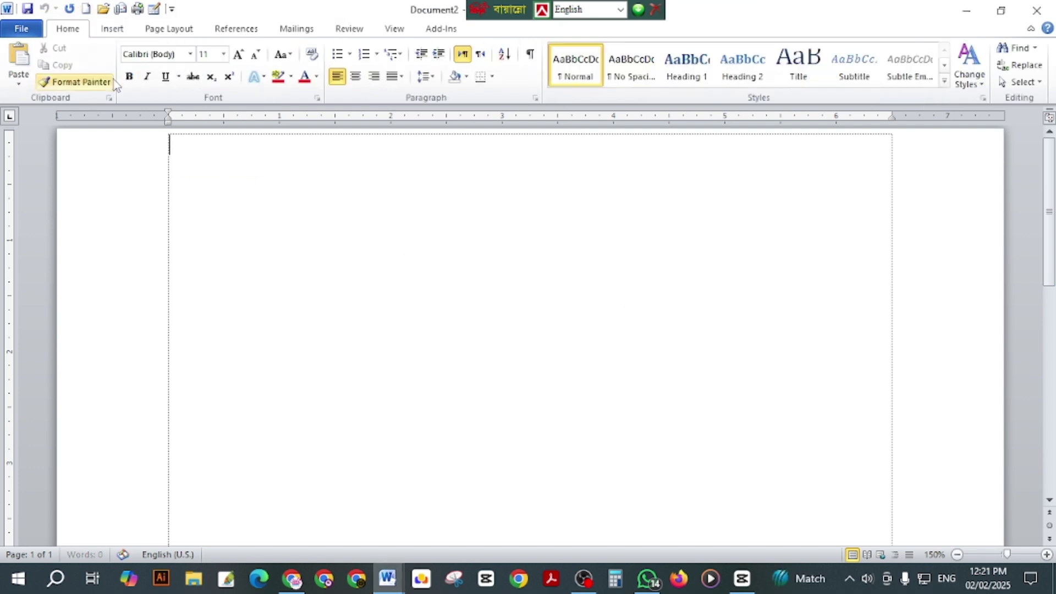
left_click(112, 31)
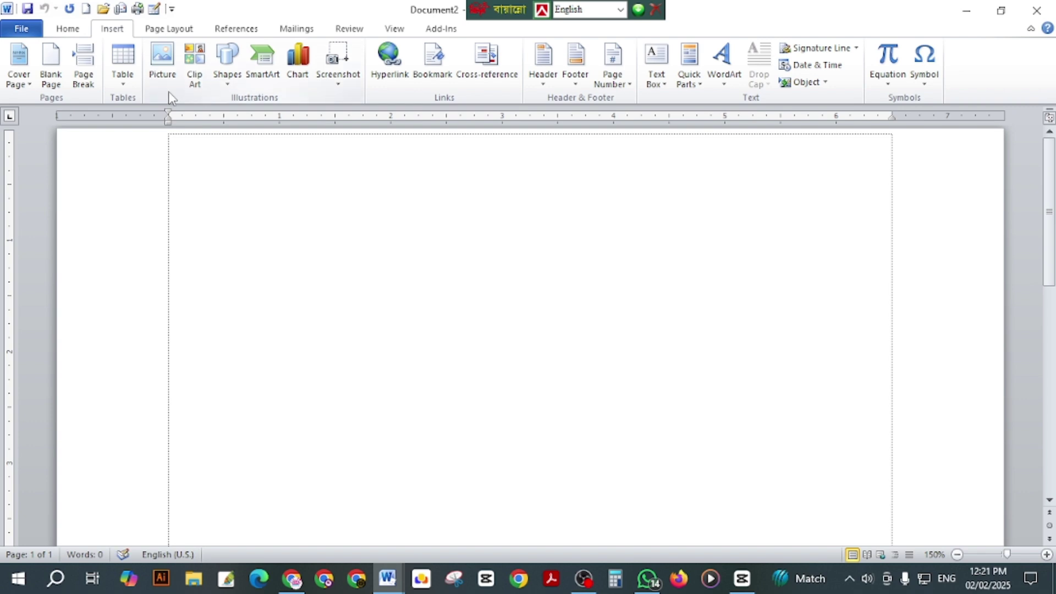
left_click(168, 33)
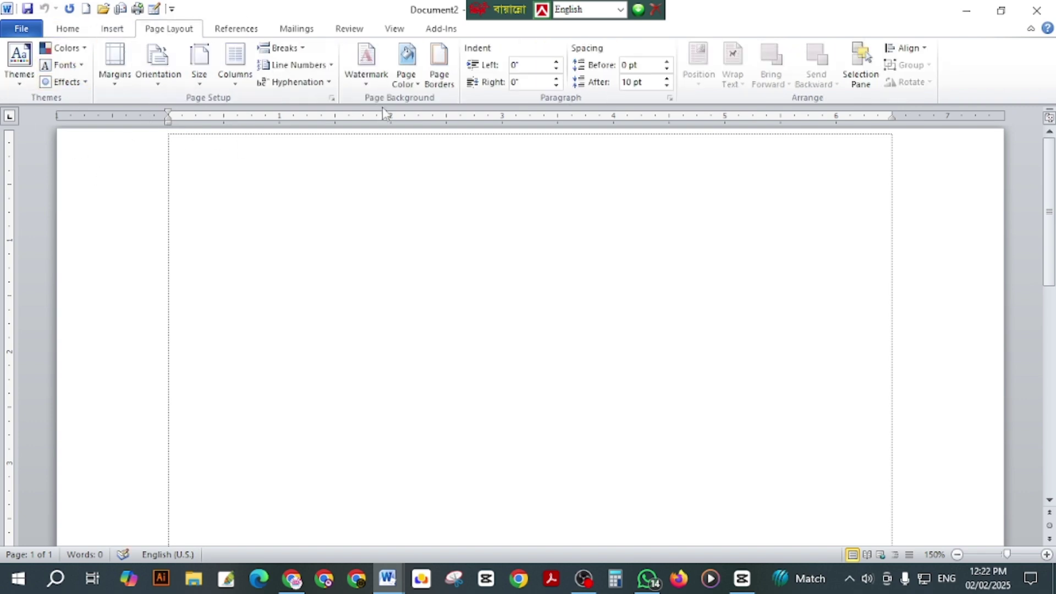
left_click(81, 67)
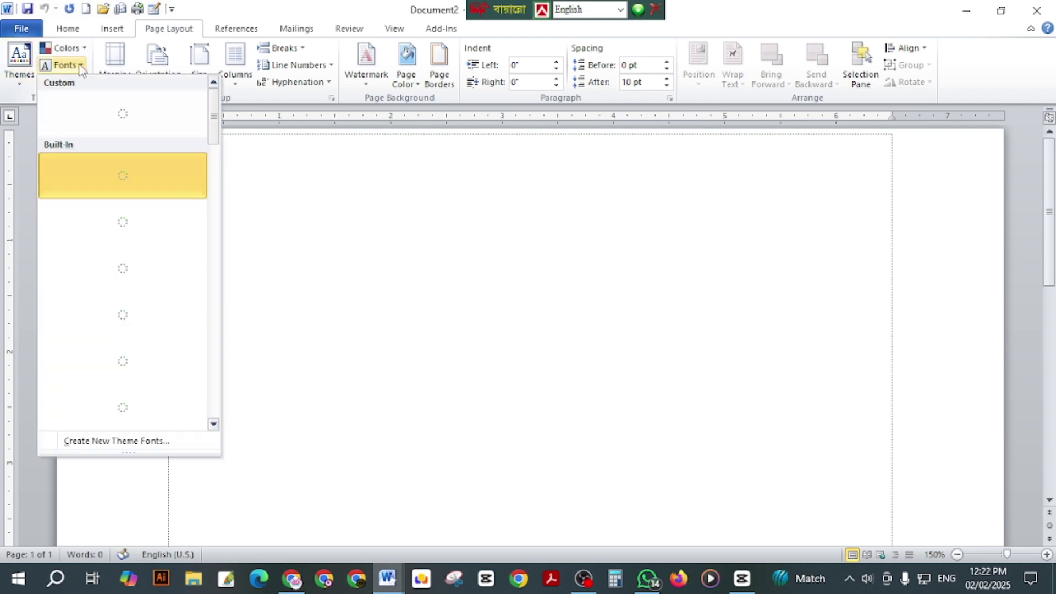
left_click(378, 240)
left_click(64, 30)
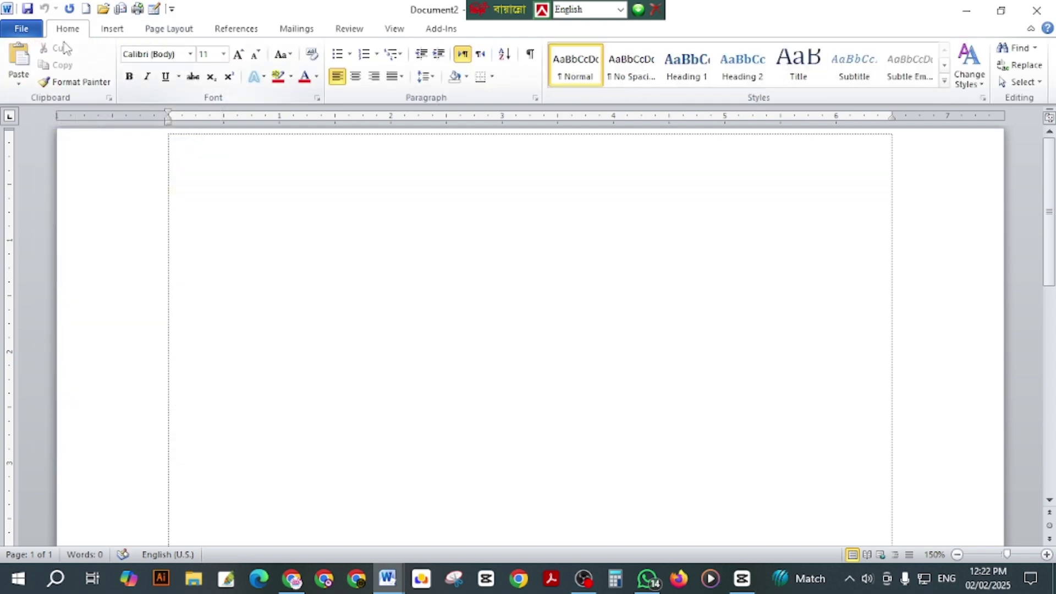
left_click(125, 33)
left_click(165, 30)
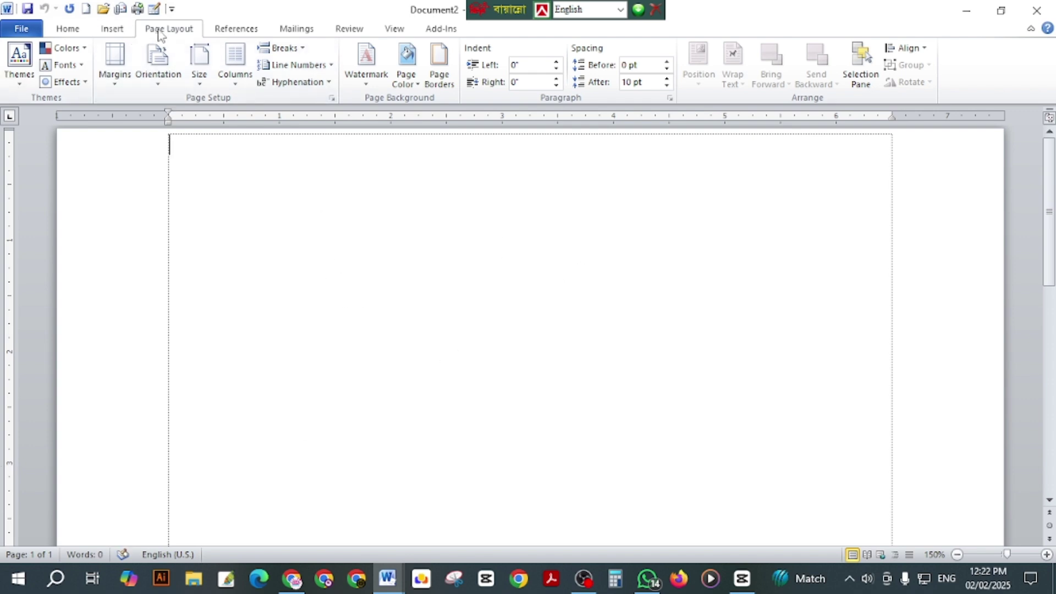
Step: Open the page setup settings and set the paper size to A4 210 x 297 mm
left_click(333, 99)
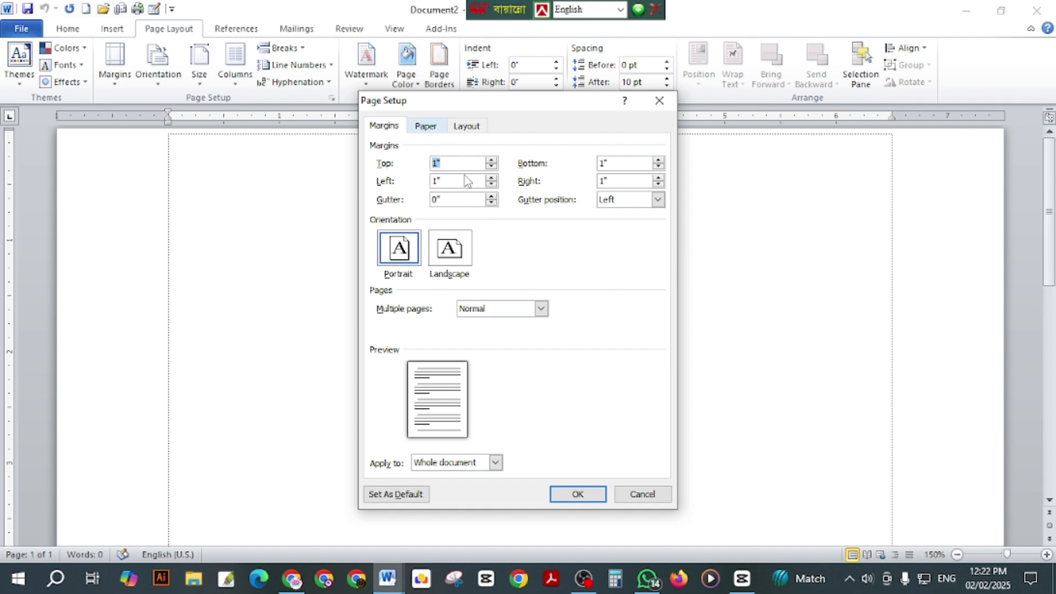
left_click_drag(462, 103, 483, 105)
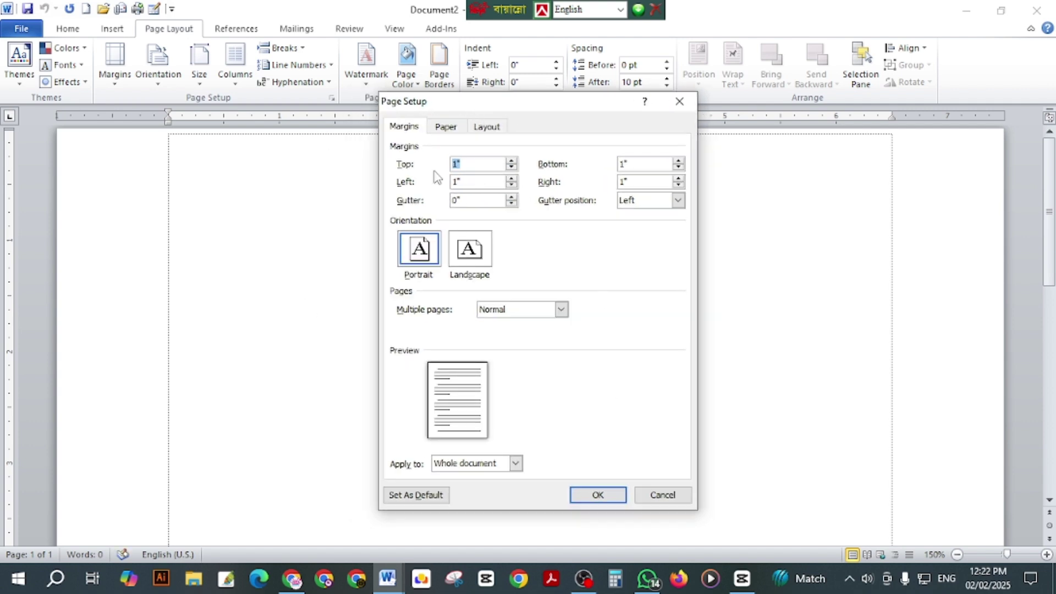
left_click(454, 135)
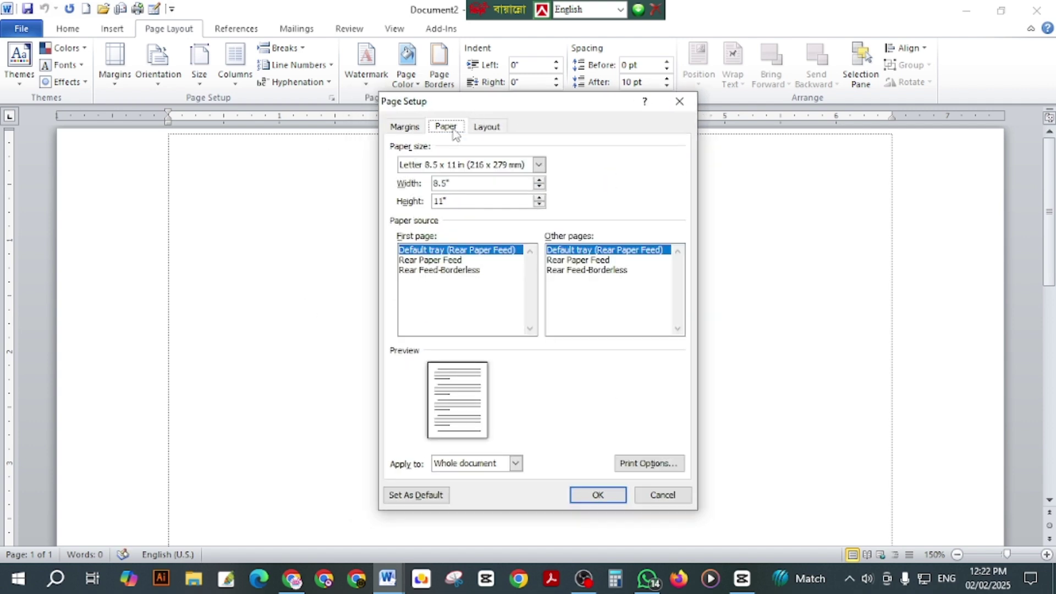
left_click(539, 165)
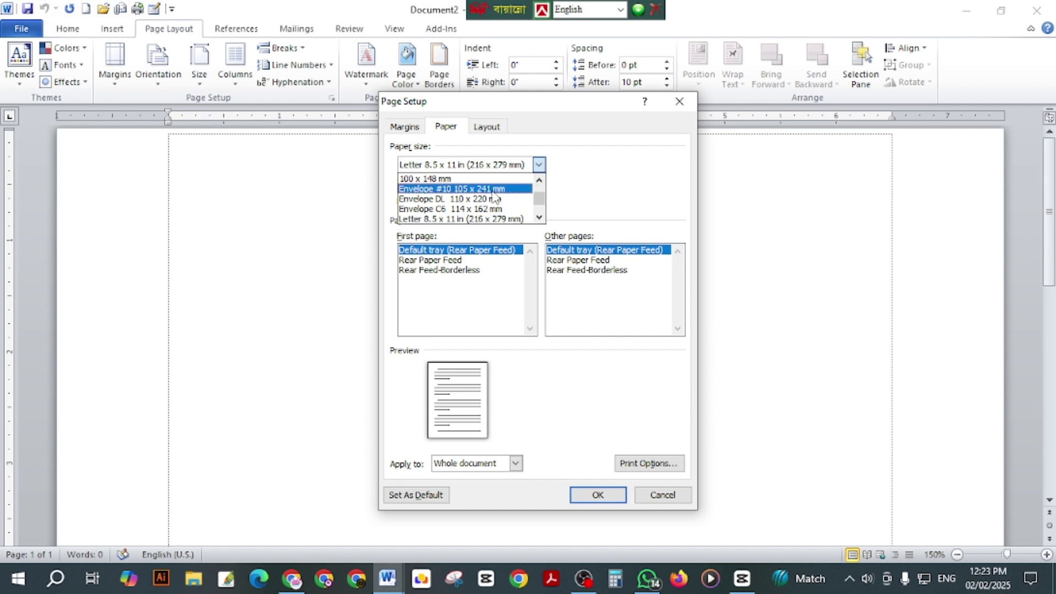
scroll(491, 192, "up", 2)
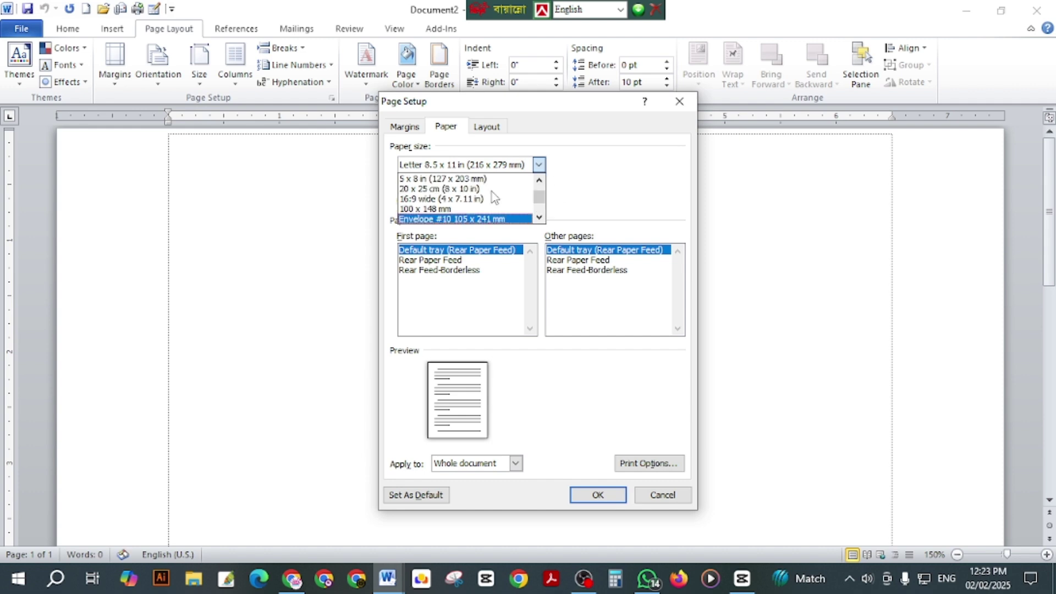
left_click(445, 130)
left_click(446, 166)
scroll(444, 192, "up", 5)
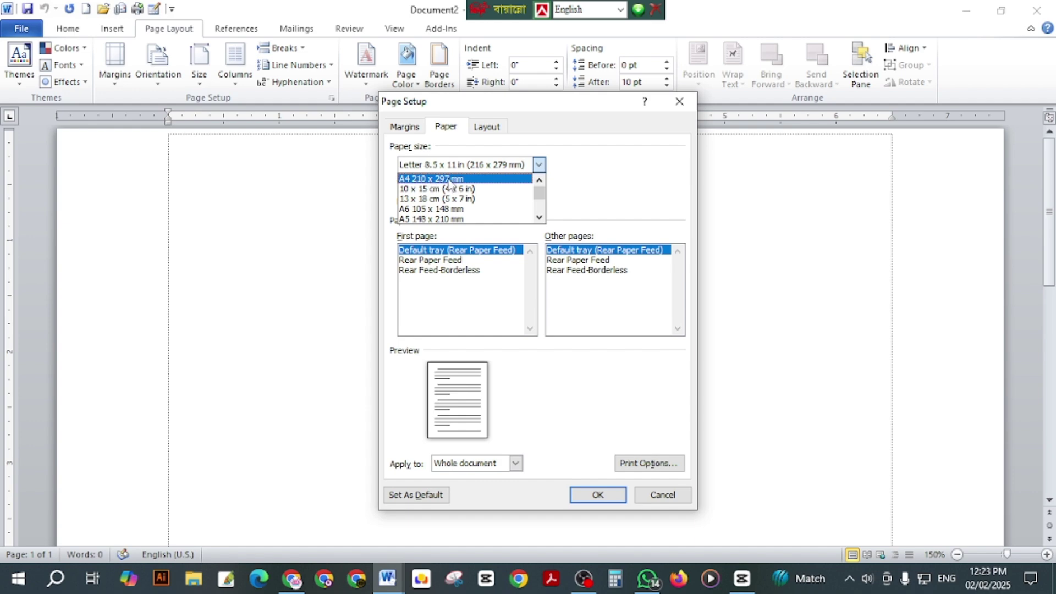
left_click(423, 180)
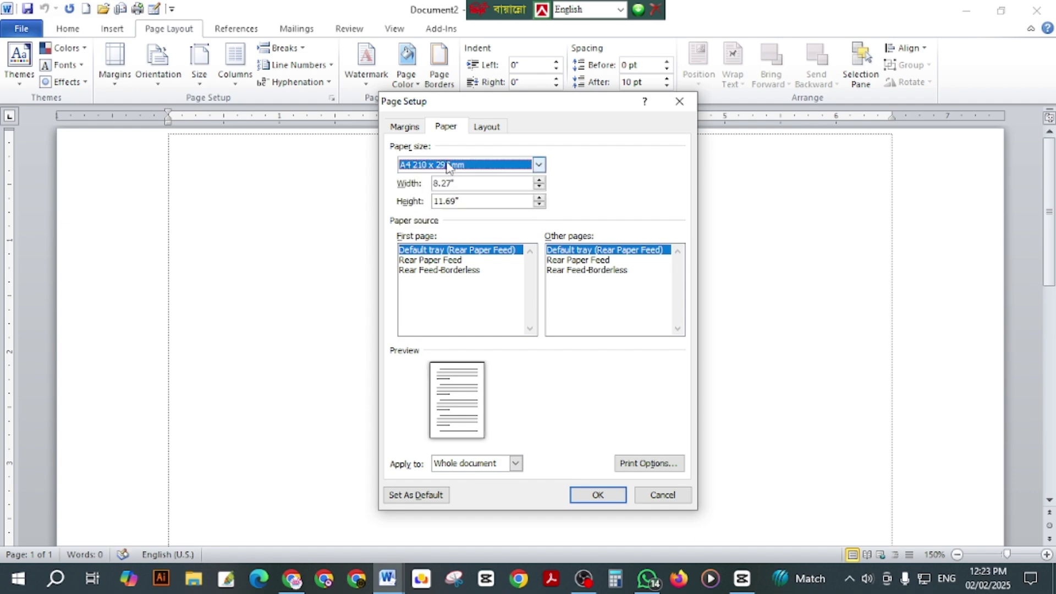
Step: Set the top, bottom, left and right margins to 0.5 inch, choose portrait orientation and apply the page setup
left_click(405, 129)
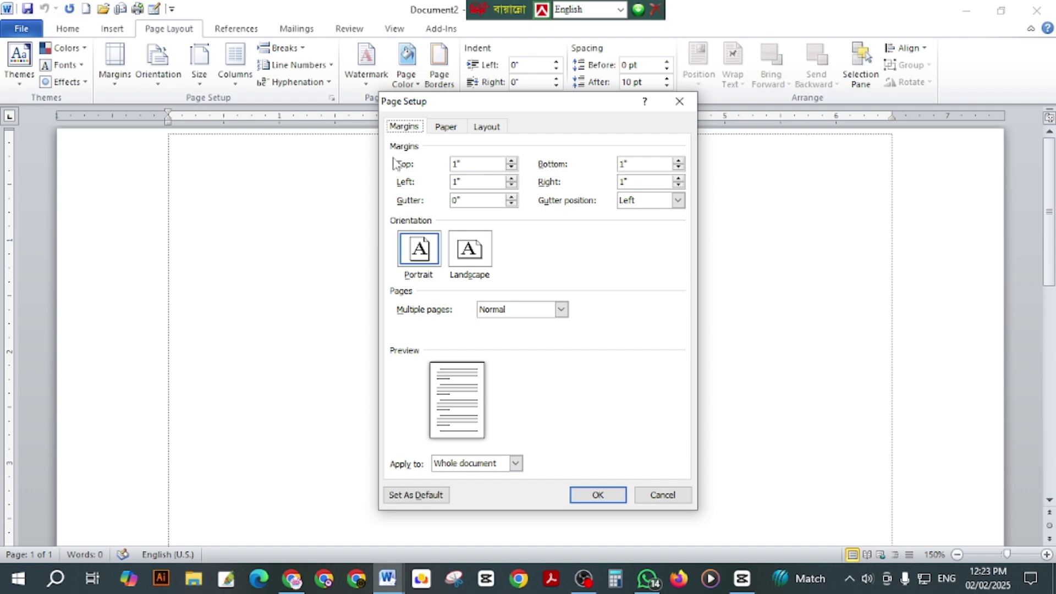
left_click(458, 164)
left_click_drag(463, 161, 435, 165)
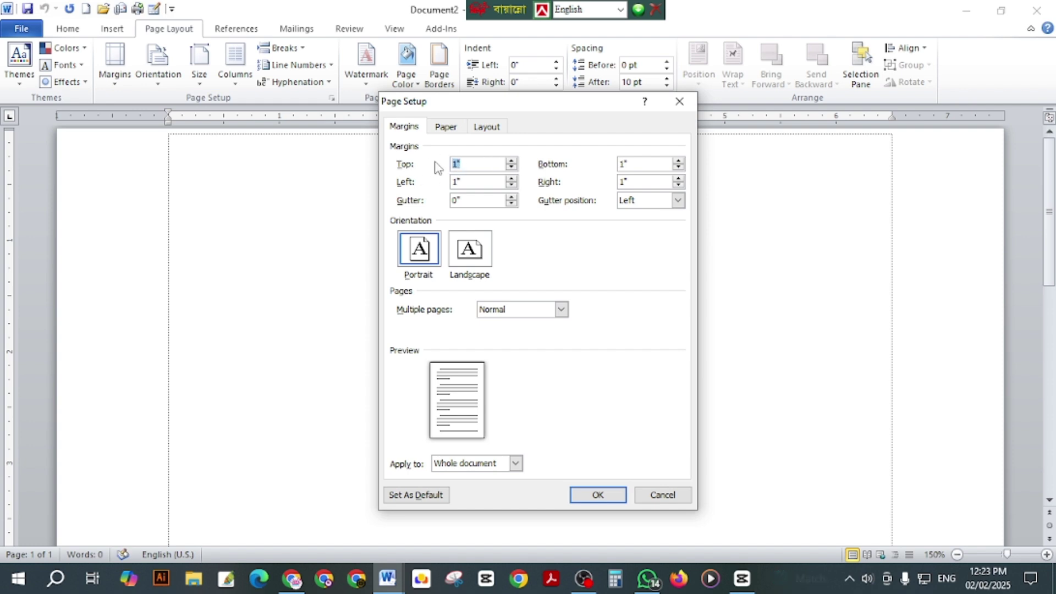
type(".5")
left_click_drag(637, 165, 593, 179)
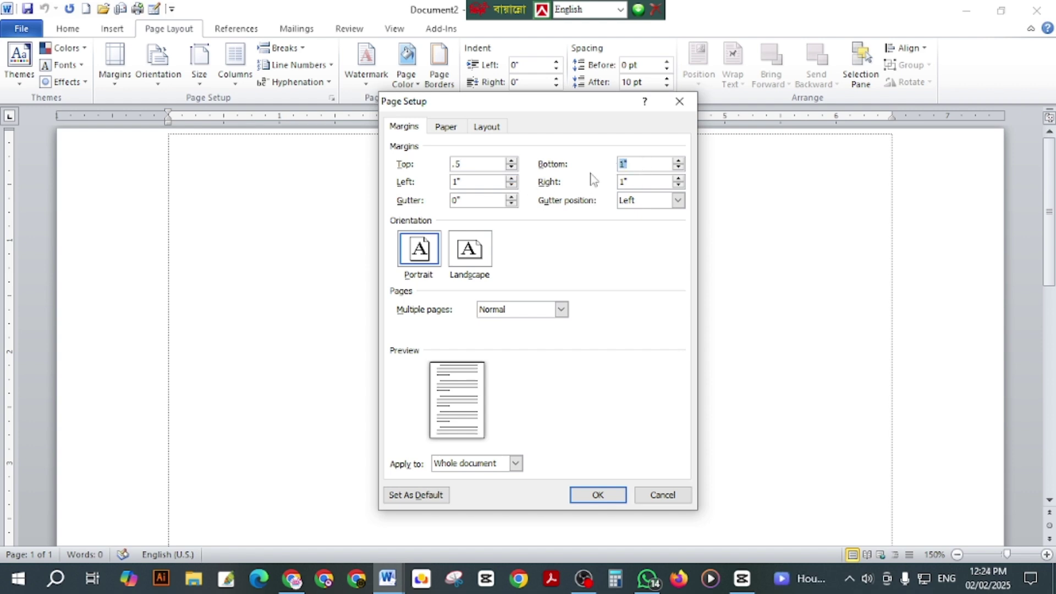
type(".5")
left_click_drag(471, 181, 408, 185)
type(".5")
left_click_drag(660, 187, 560, 190)
type(".5")
left_click(420, 242)
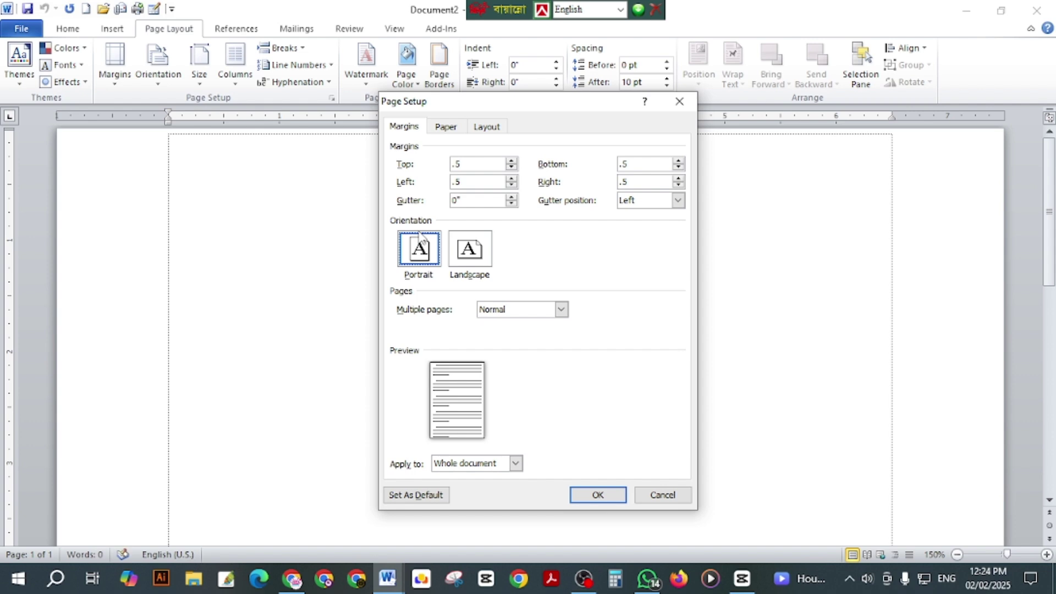
left_click(608, 495)
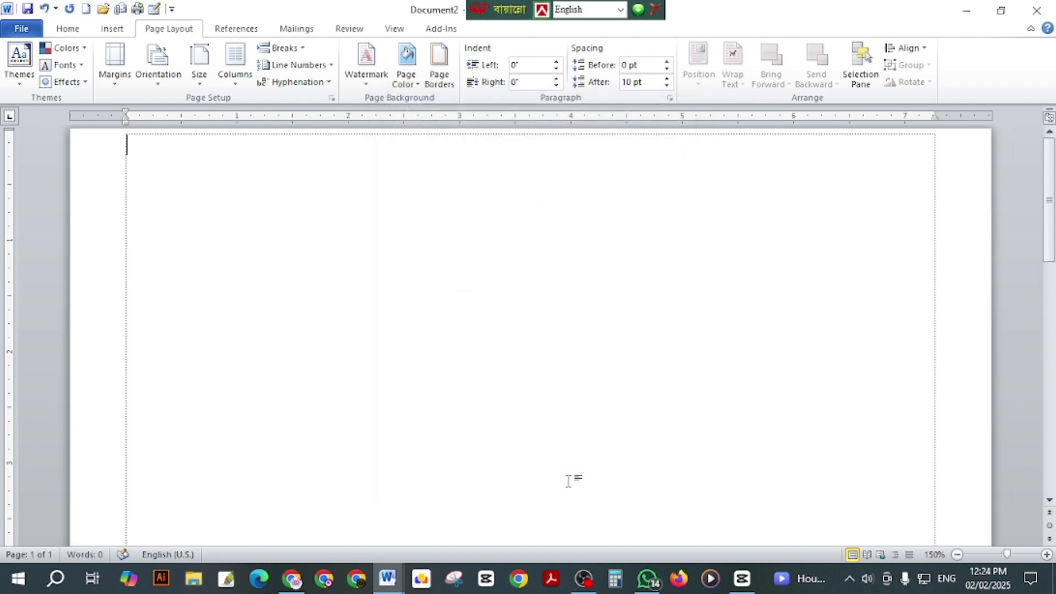
Step: Reopen the page setup and change the paper size to Legal 8.5 x 14 in (216 x 356mm)
scroll(437, 374, "down", 3)
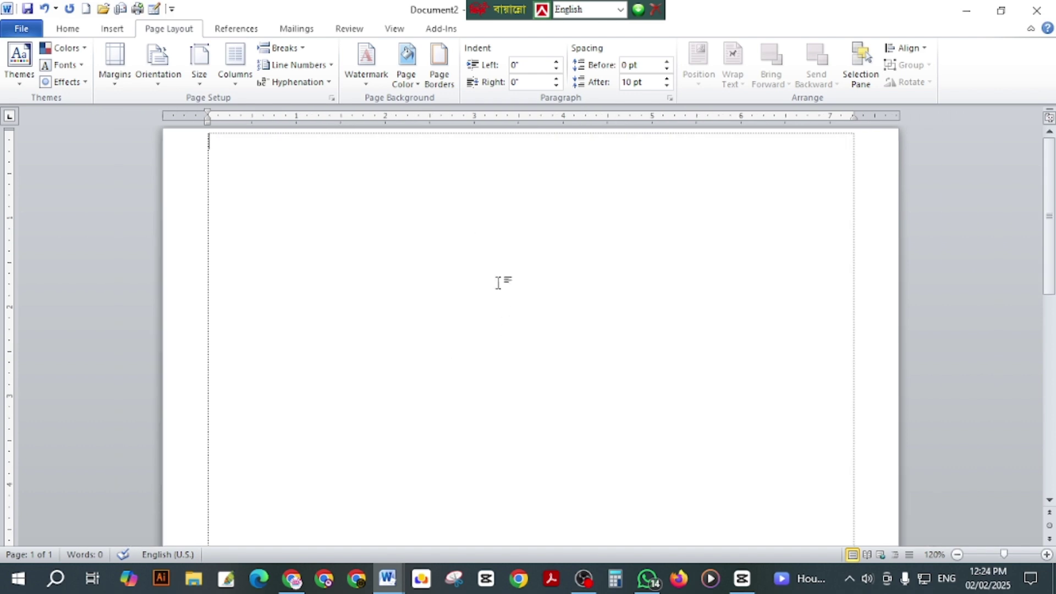
scroll(405, 314, "down", 8)
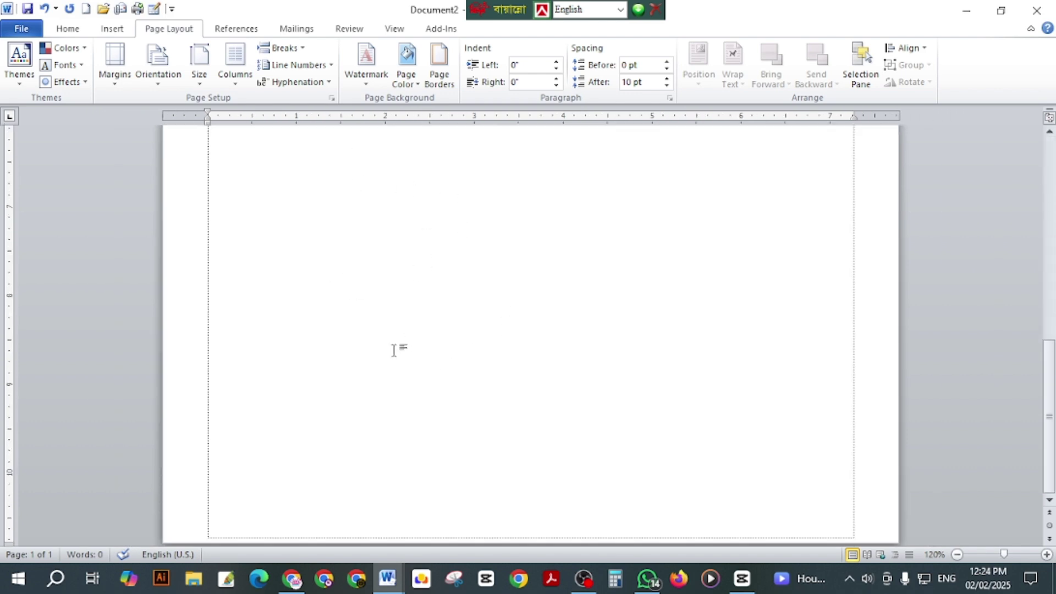
scroll(394, 258, "up", 6)
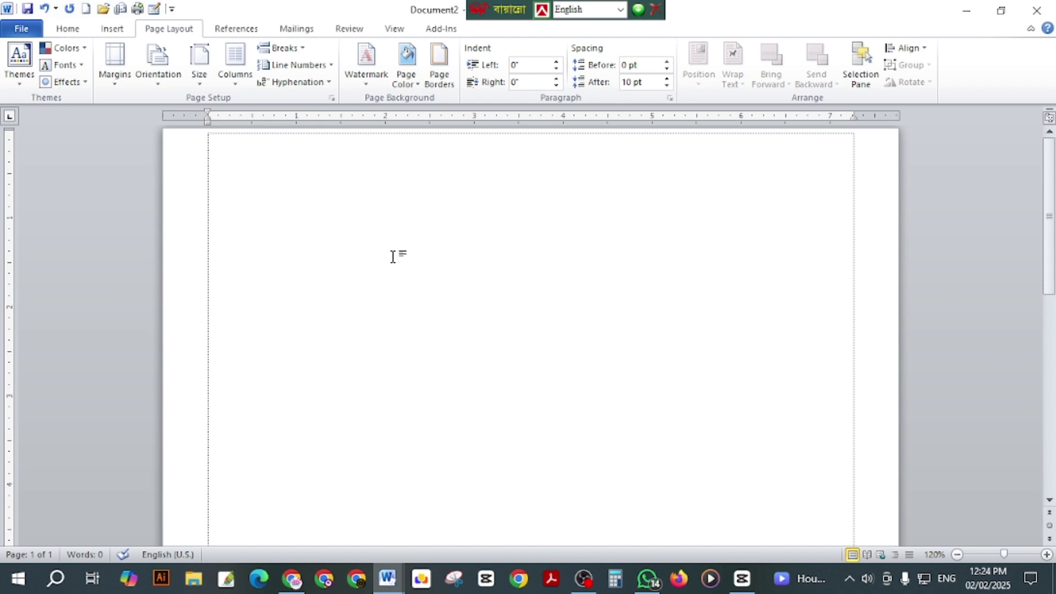
left_click(332, 98)
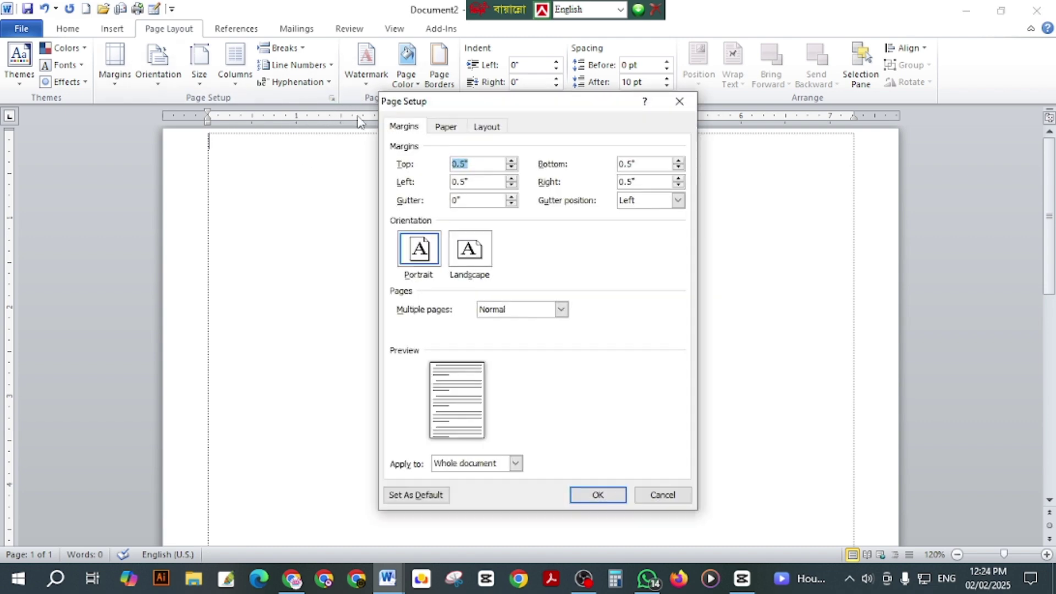
left_click(444, 127)
left_click(445, 165)
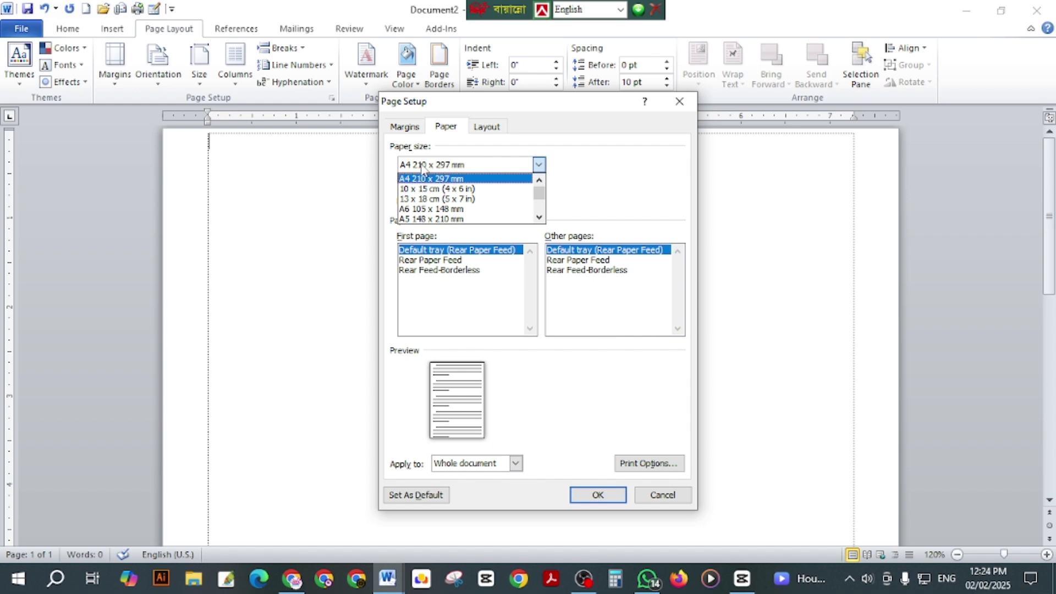
scroll(429, 190, "down", 3)
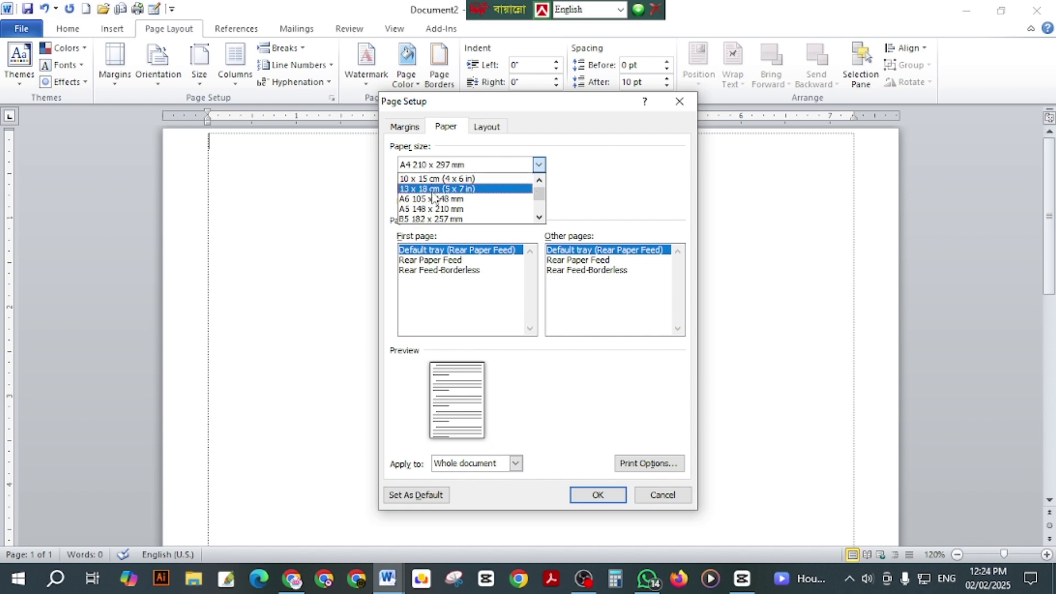
scroll(430, 197, "down", 2)
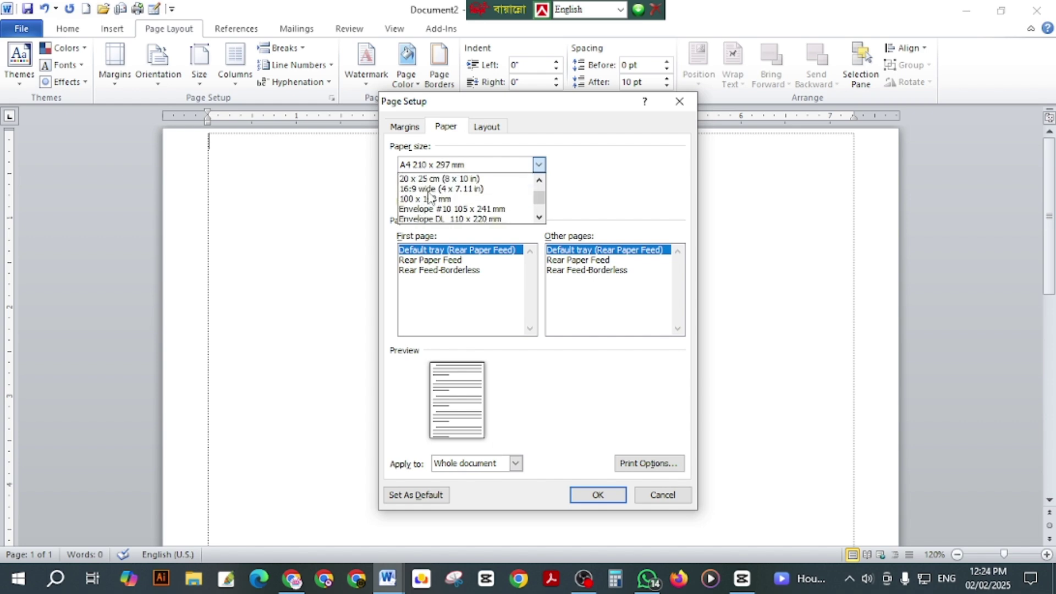
scroll(431, 198, "down", 1)
scroll(431, 197, "down", 1)
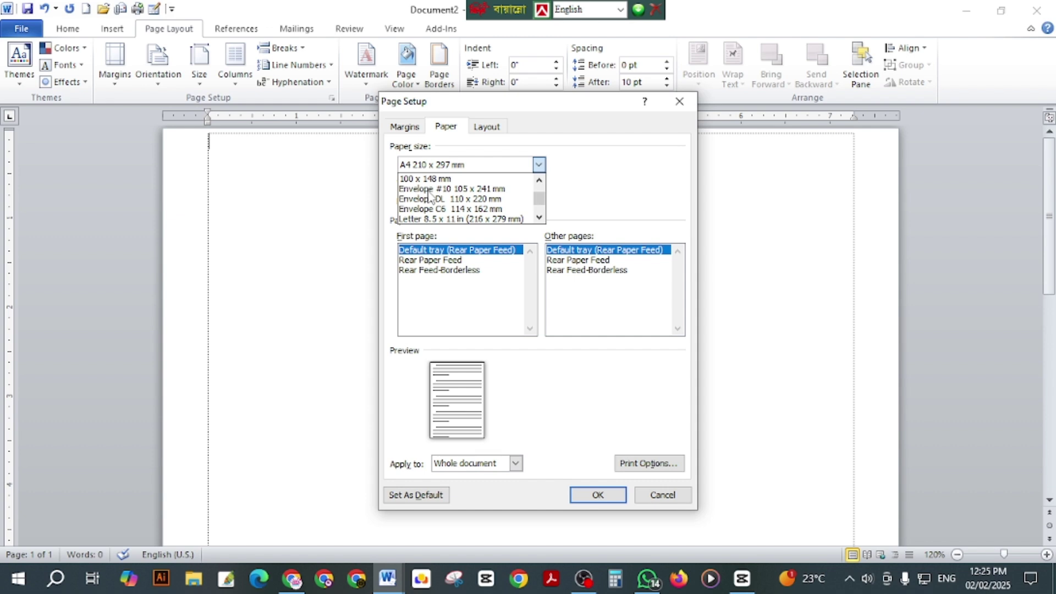
scroll(432, 195, "up", 3)
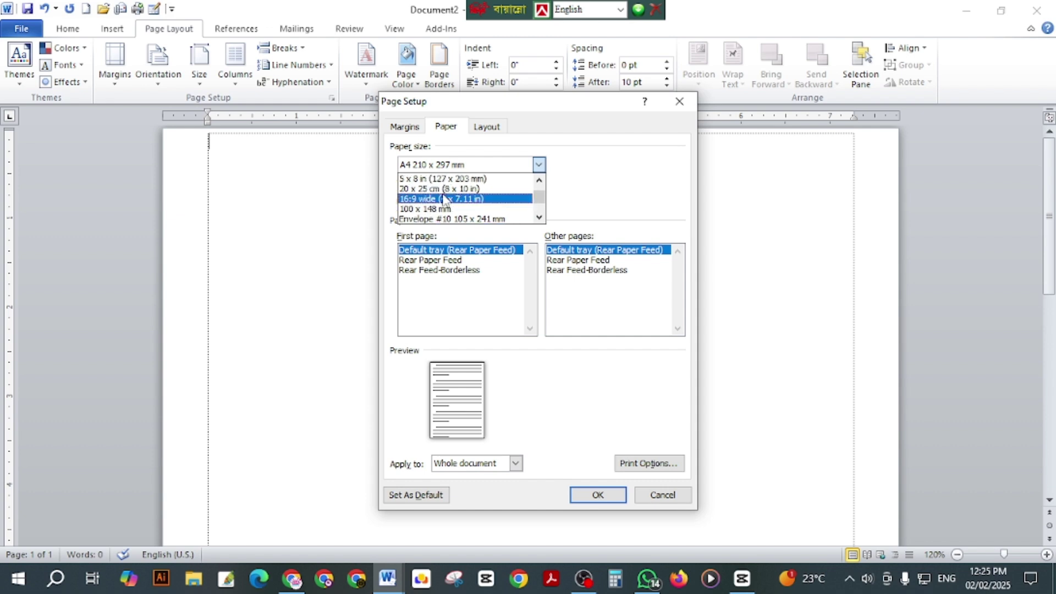
key("Escape")
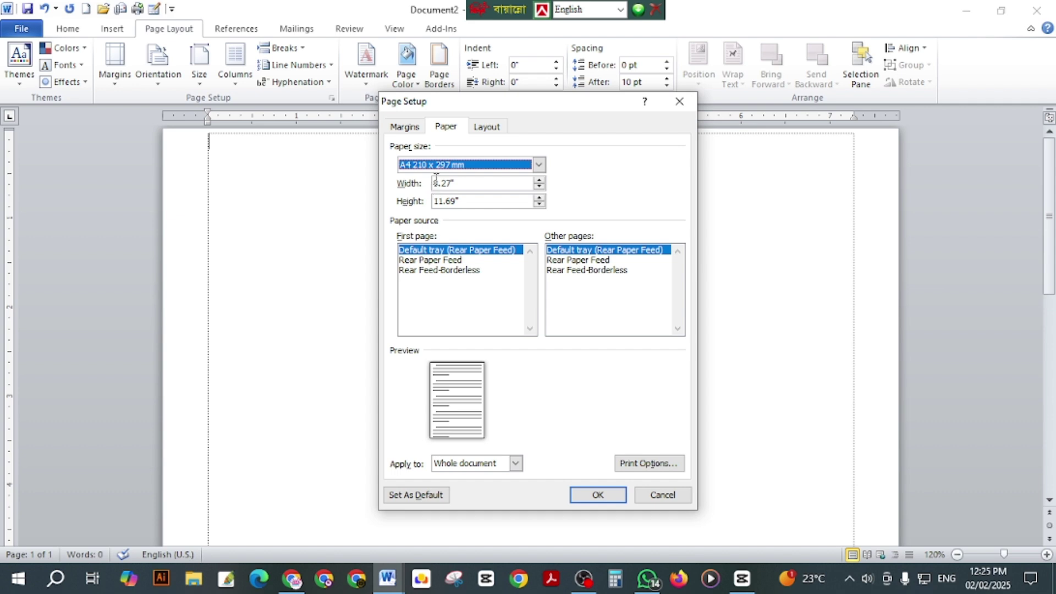
left_click(449, 165)
scroll(451, 199, "down", 3)
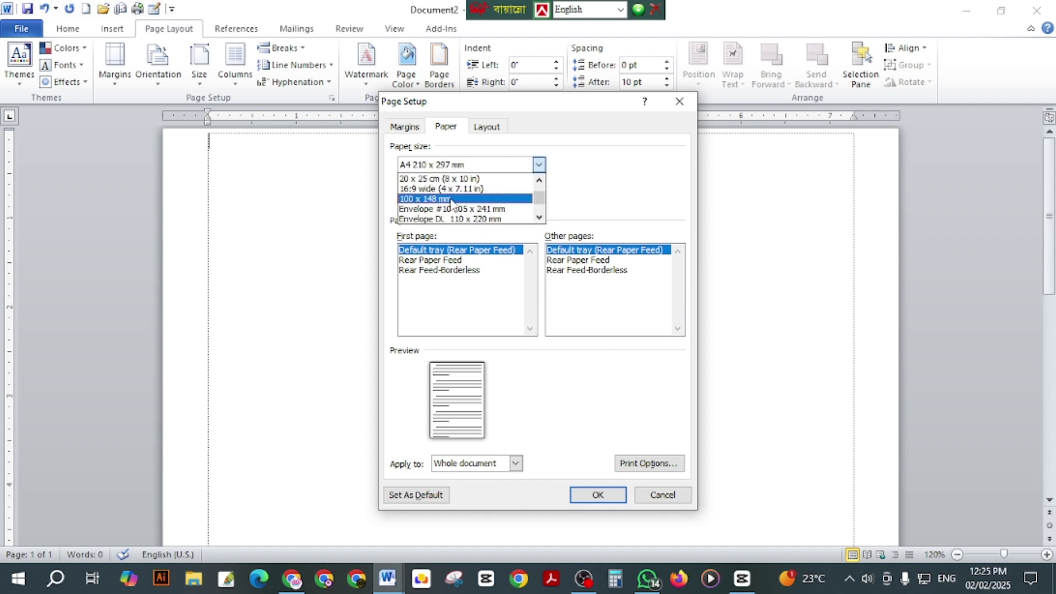
scroll(450, 201, "up", 5)
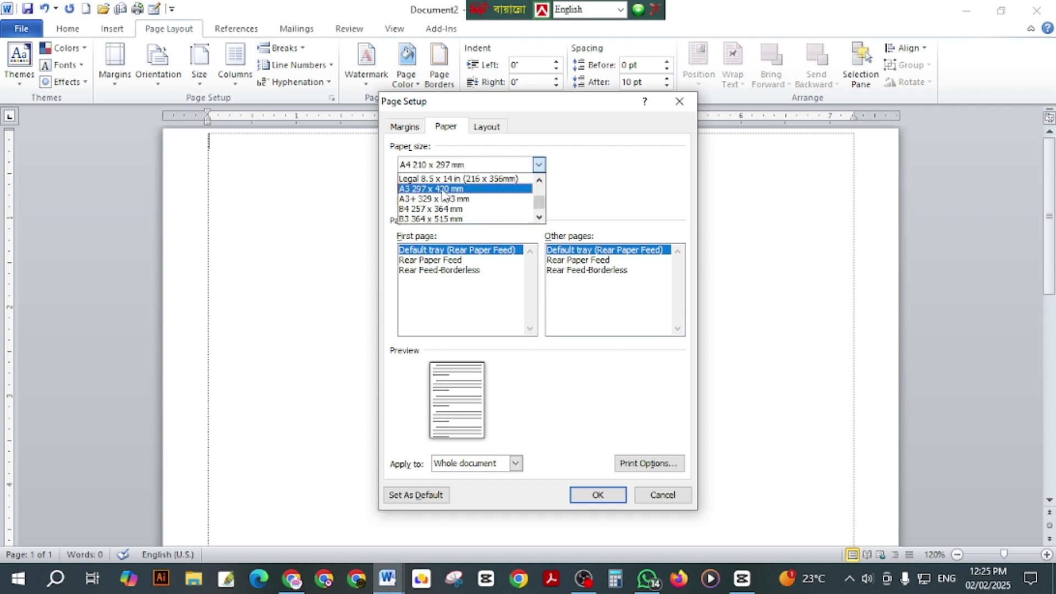
left_click(427, 179)
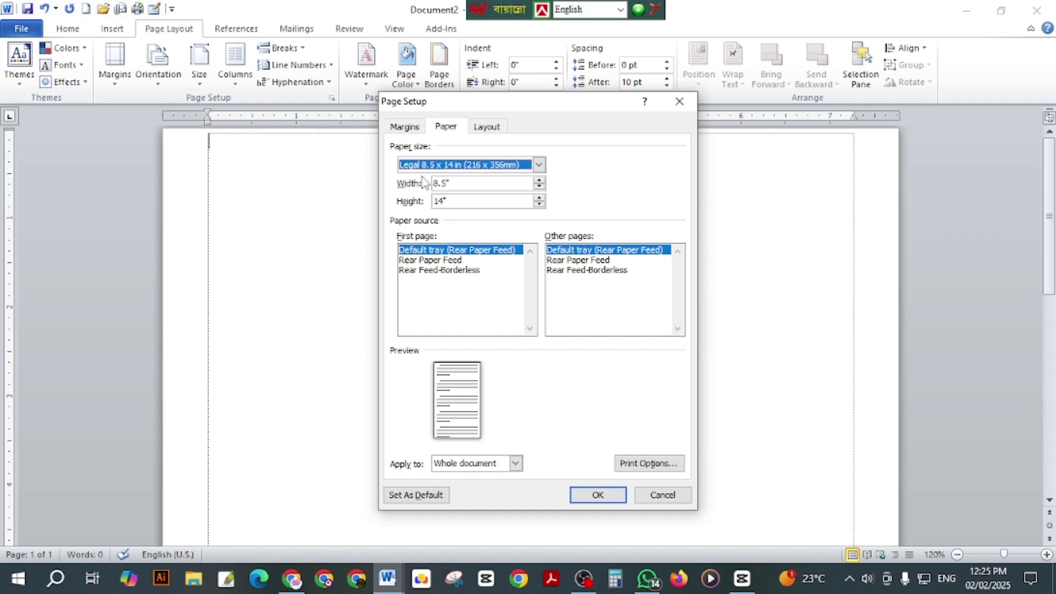
Step: Set the top margin to 5 inches and the bottom margin to 2 inches, and apply the page setup
left_click(403, 127)
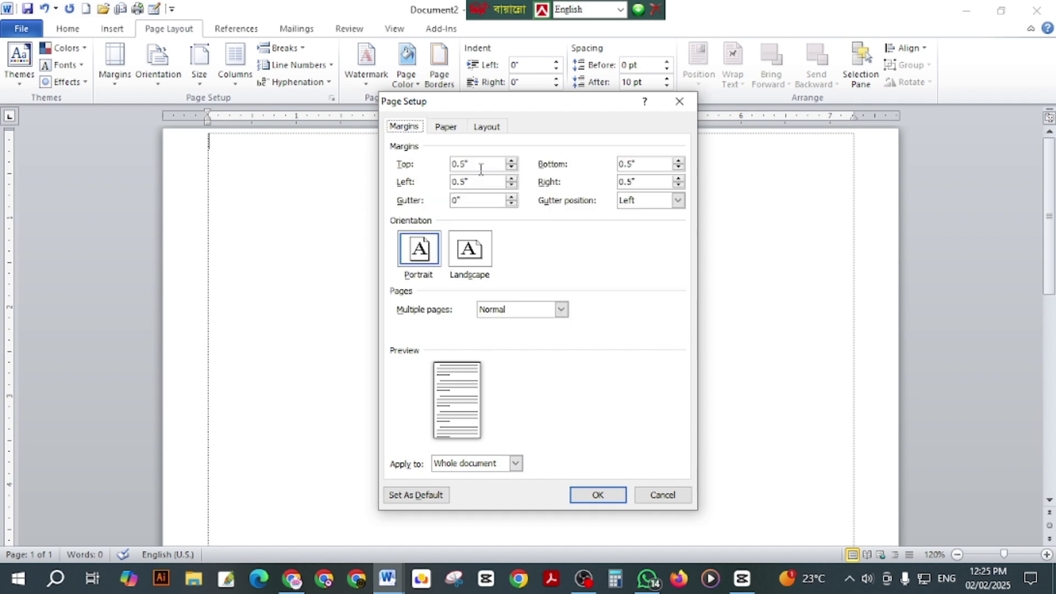
left_click_drag(482, 166, 418, 158)
type("5")
left_click_drag(651, 167, 607, 169)
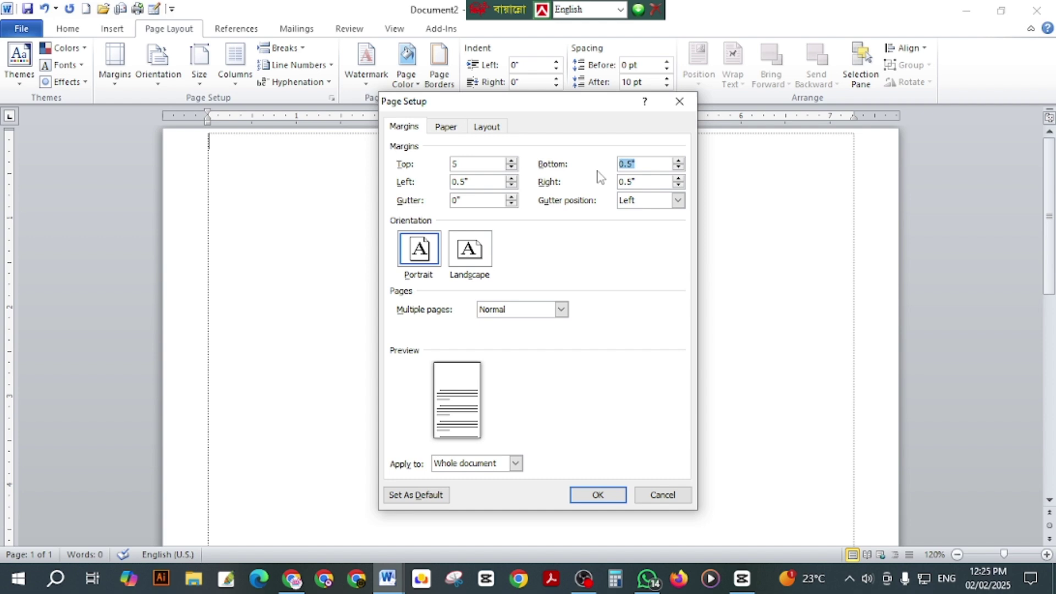
type("2")
left_click_drag(477, 182, 434, 196)
left_click(647, 182)
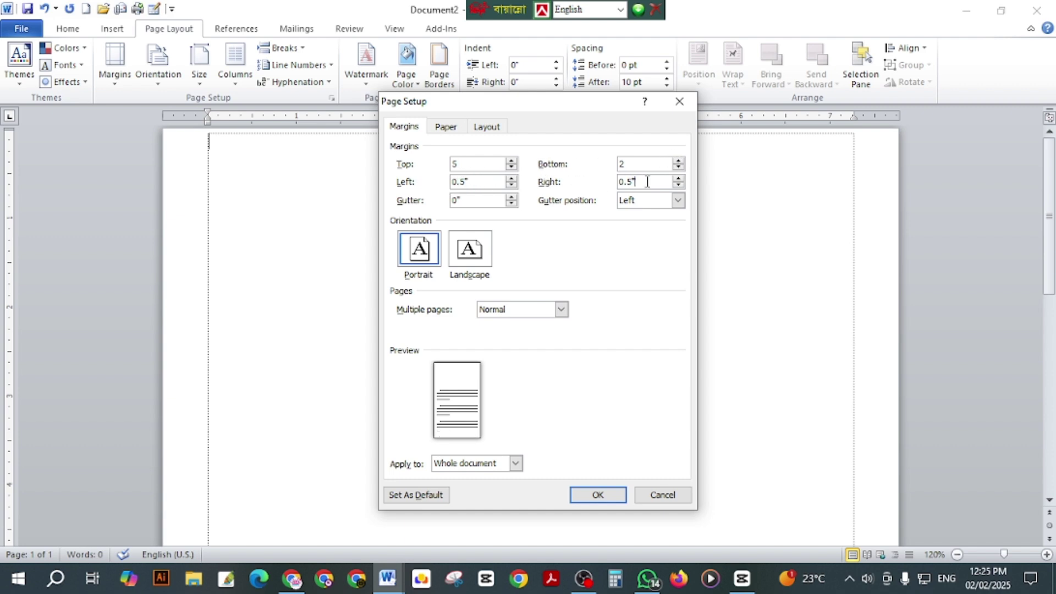
left_click(464, 163)
type("5")
left_click(639, 165)
left_click(598, 495)
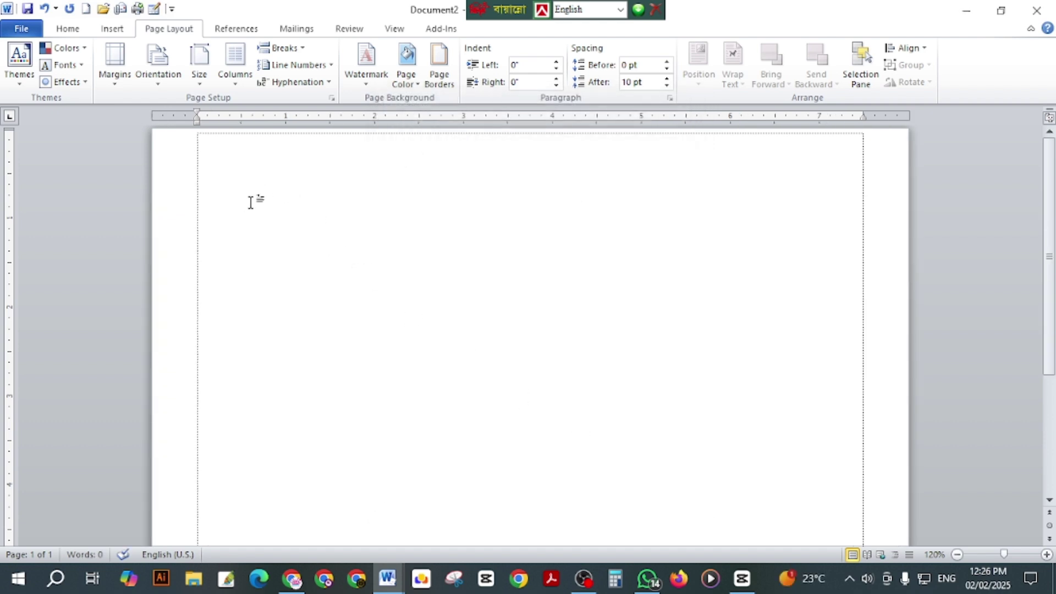
Step: Bring up the print preview and examine how the whole page looks with its current setup
left_click(21, 28)
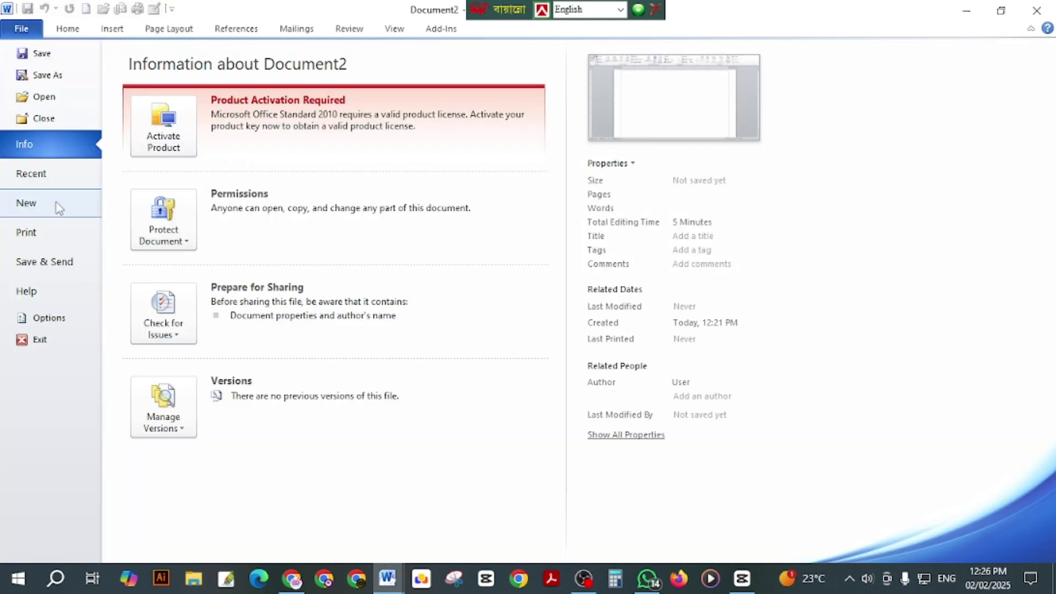
left_click(43, 233)
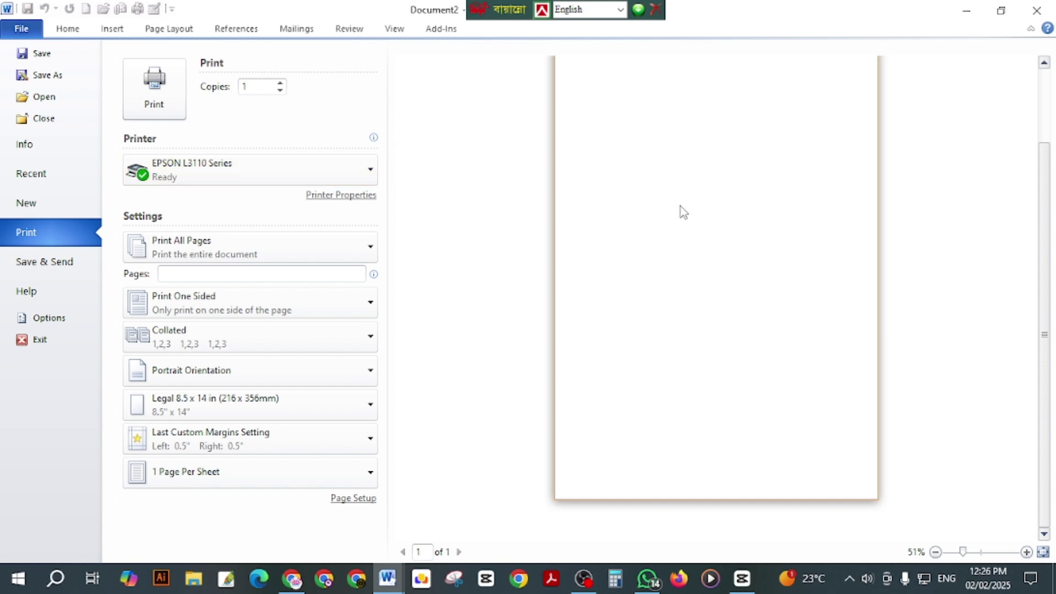
scroll(637, 189, "up", 1)
scroll(628, 182, "down", 1)
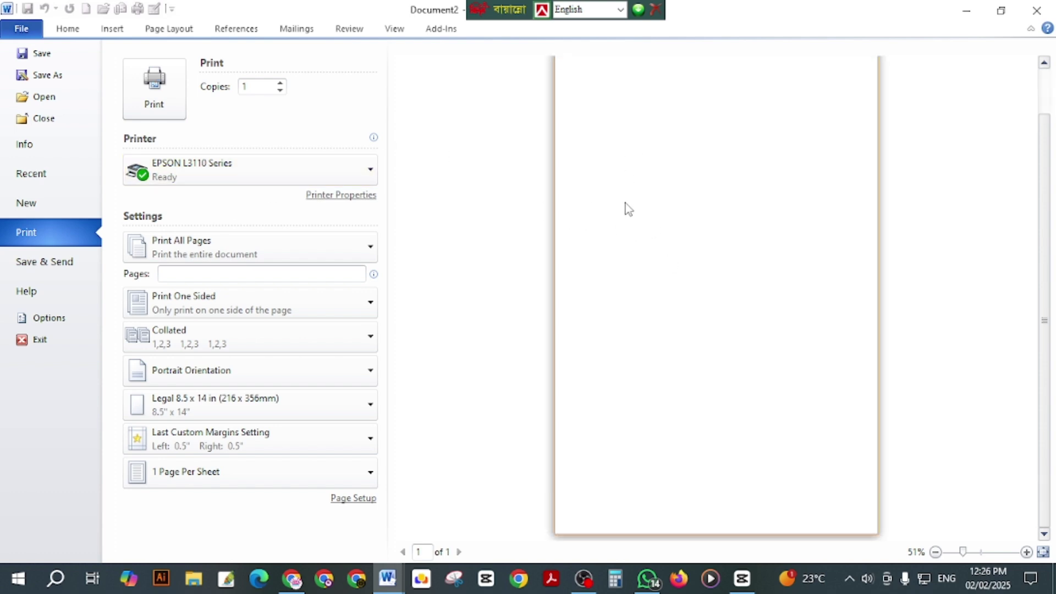
Step: Leave the print preview and enter two lines of repeated letter k as sample text in the document
scroll(629, 210, "up", 1)
scroll(611, 359, "down", 1)
scroll(627, 187, "up", 1)
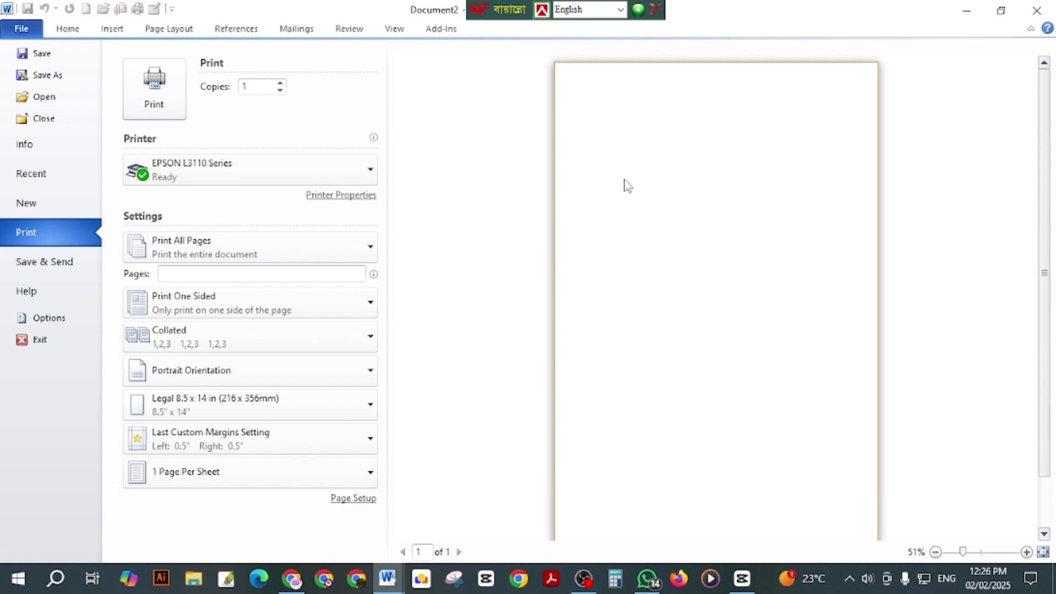
key("Escape")
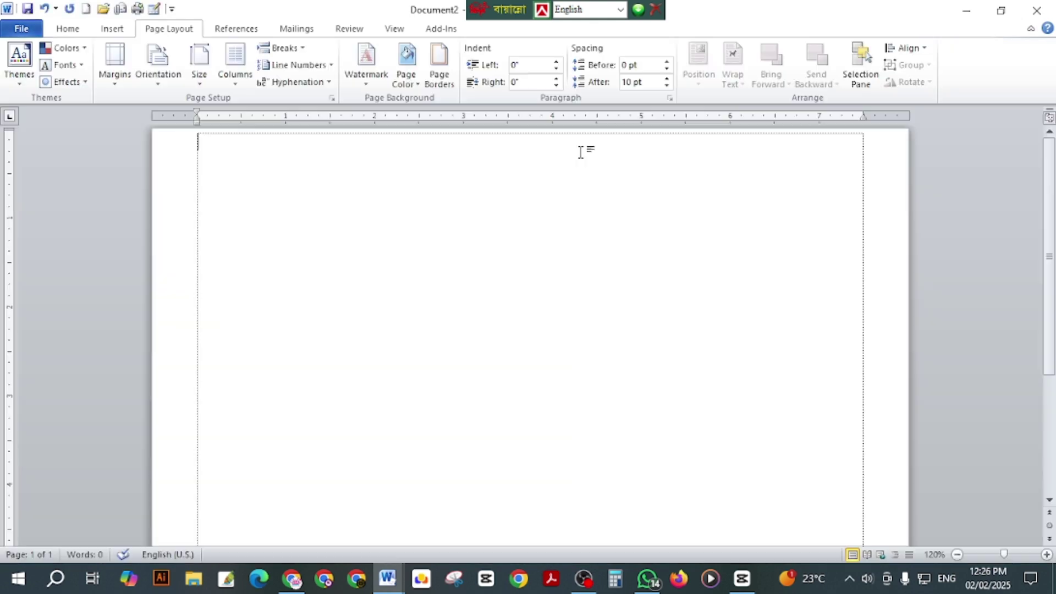
type("kkkkkkkkkkkkkkkkkkkkk")
key("Return")
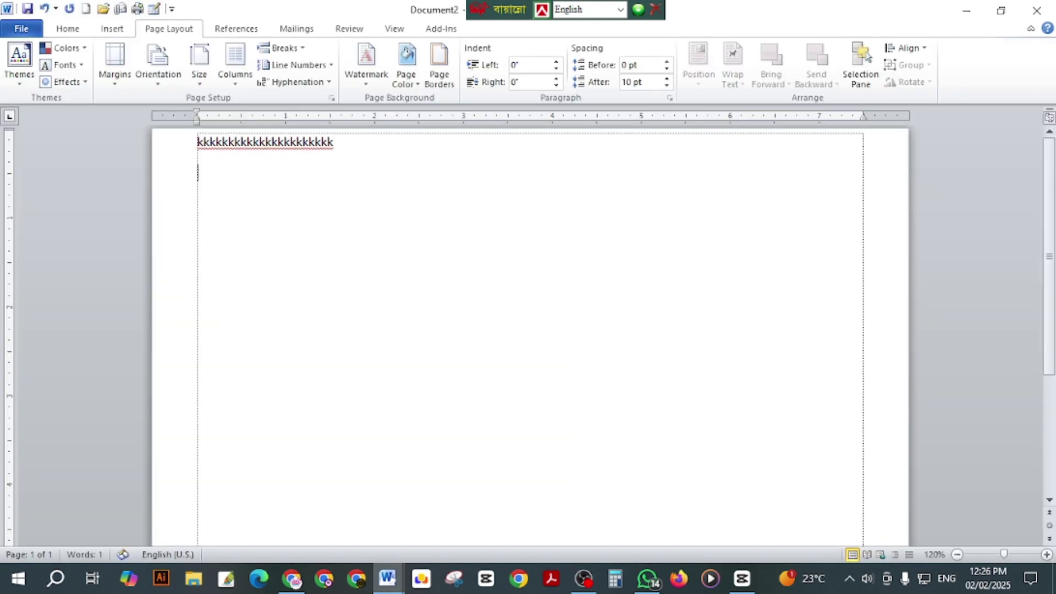
type("kkkkkkkkkkkkkkk")
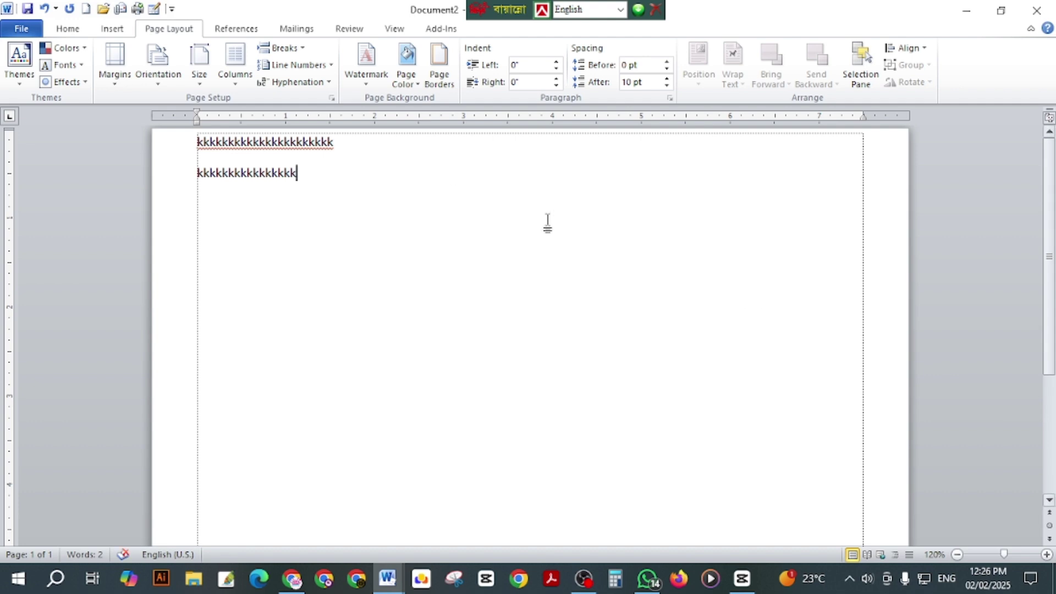
Step: Bring up the print preview, check where the sample text sits on the page, and return to the document
left_click(21, 29)
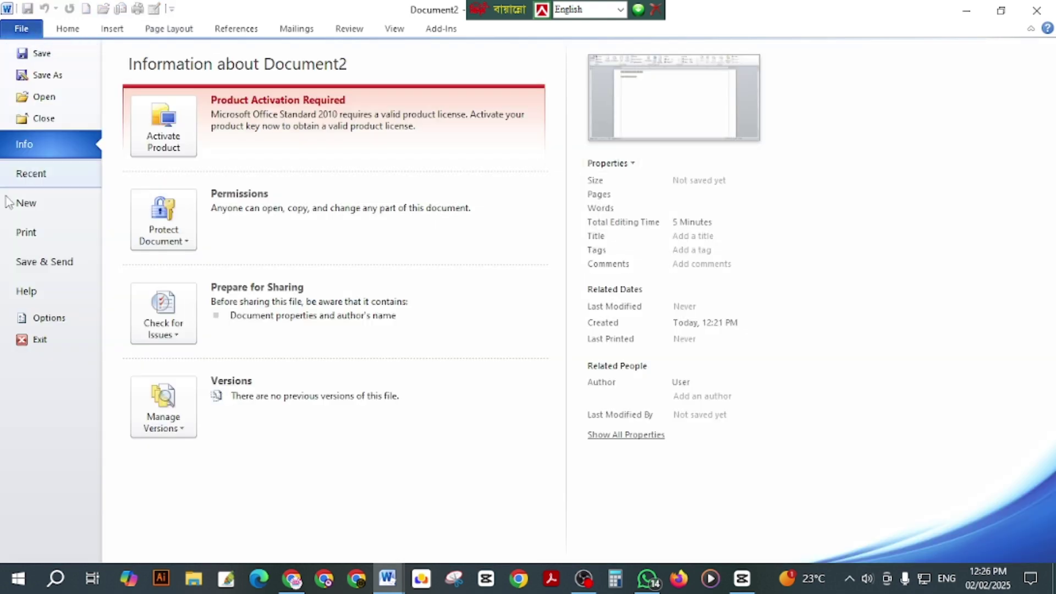
left_click(40, 228)
scroll(663, 174, "up", 2)
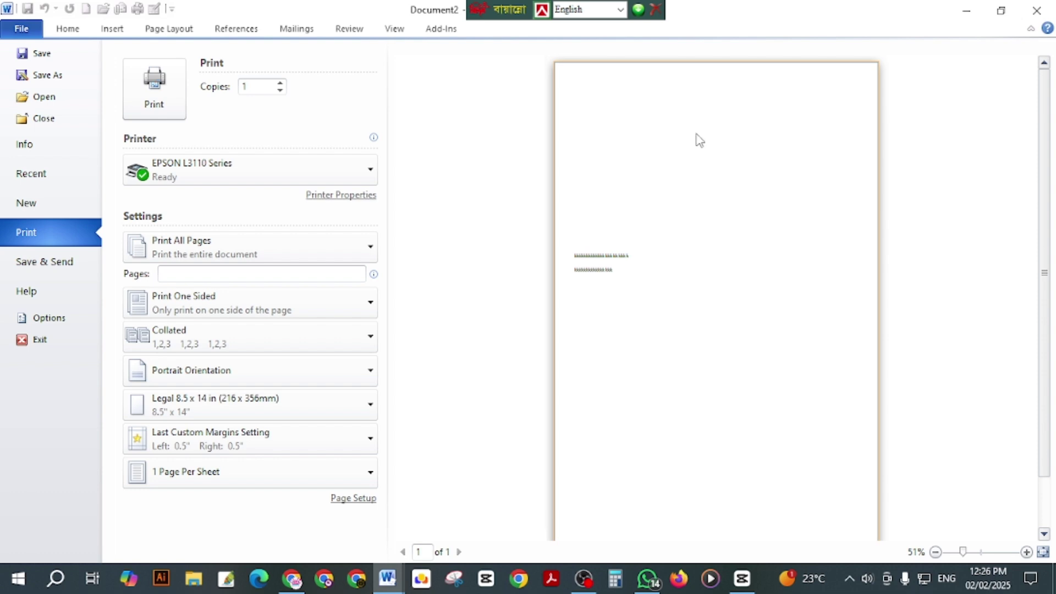
key("Escape")
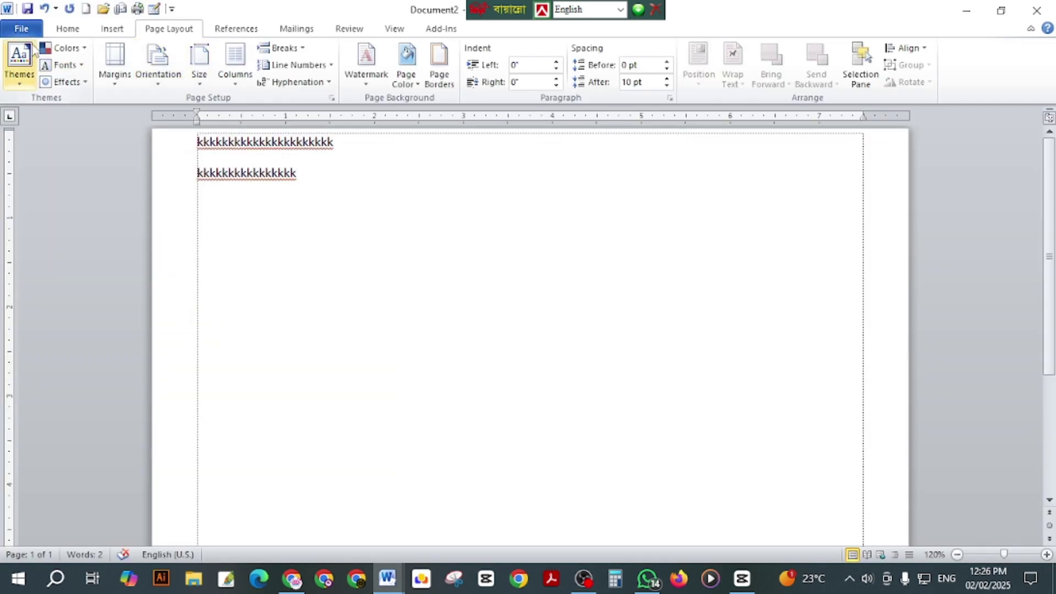
left_click(21, 29)
key("Escape")
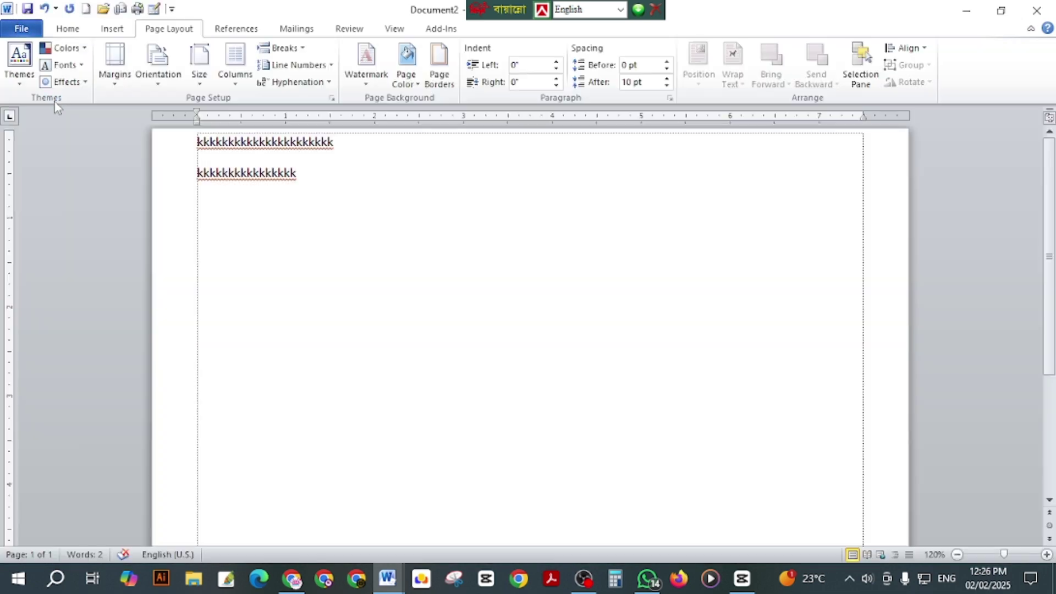
Step: Open the document in the মাষ্টার প্লাজা ঘর ছেড়ে দেওয়া চুক্তি নামা folder on drive E and look through its page
key("ctrl+o")
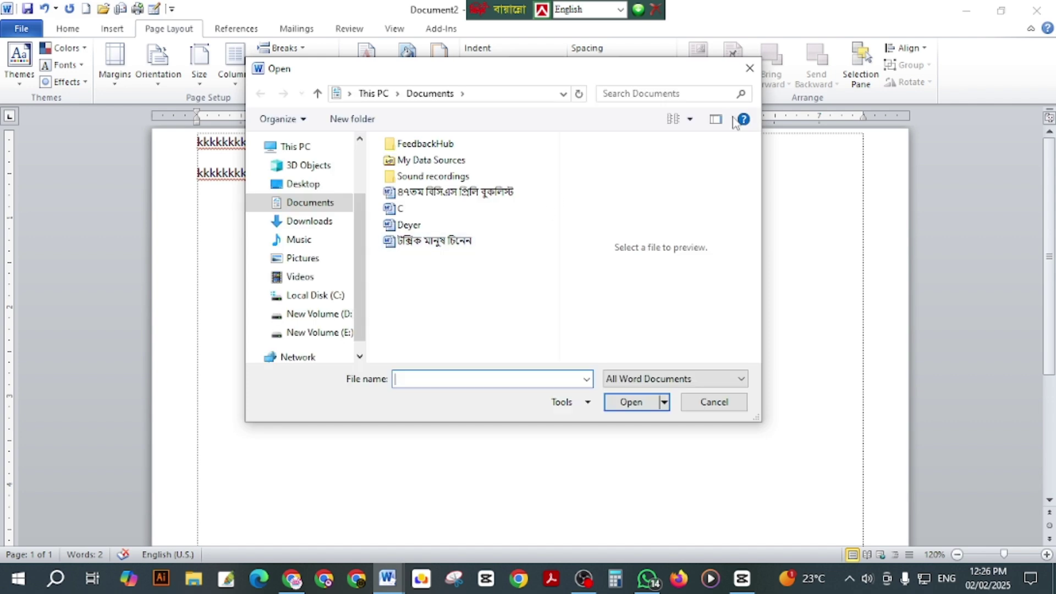
left_click(317, 318)
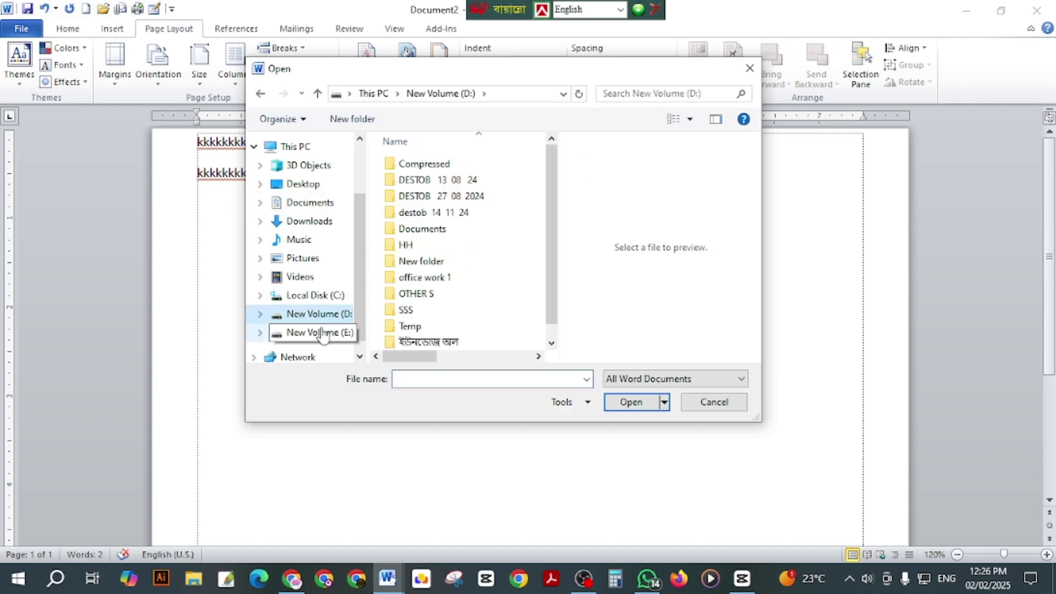
left_click(318, 332)
scroll(461, 263, "down", 3)
scroll(461, 263, "down", 10)
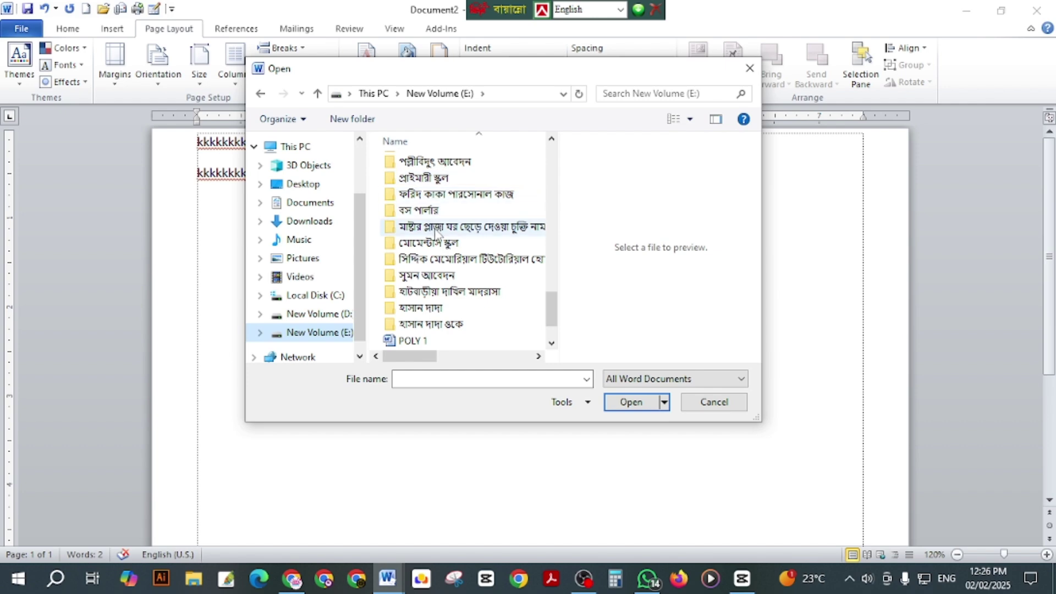
double_click(437, 226)
double_click(437, 165)
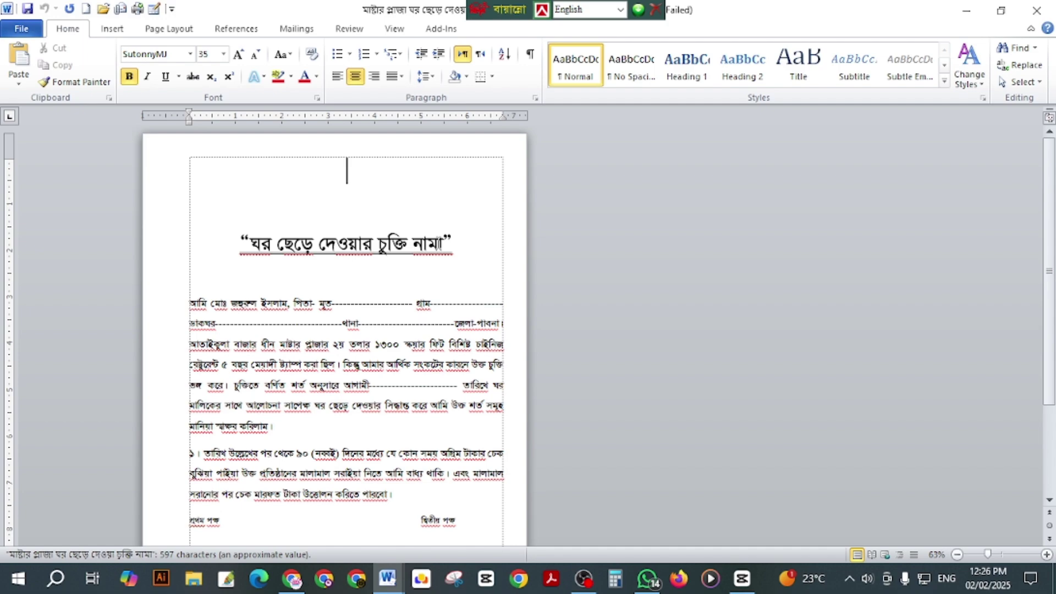
scroll(455, 220, "up", 7)
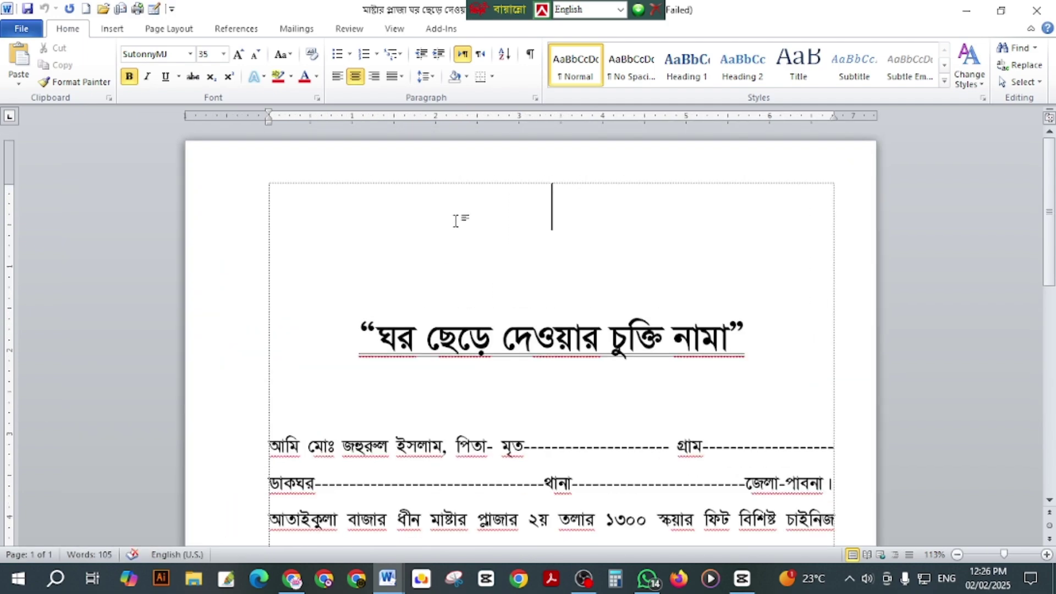
scroll(476, 286, "down", 15)
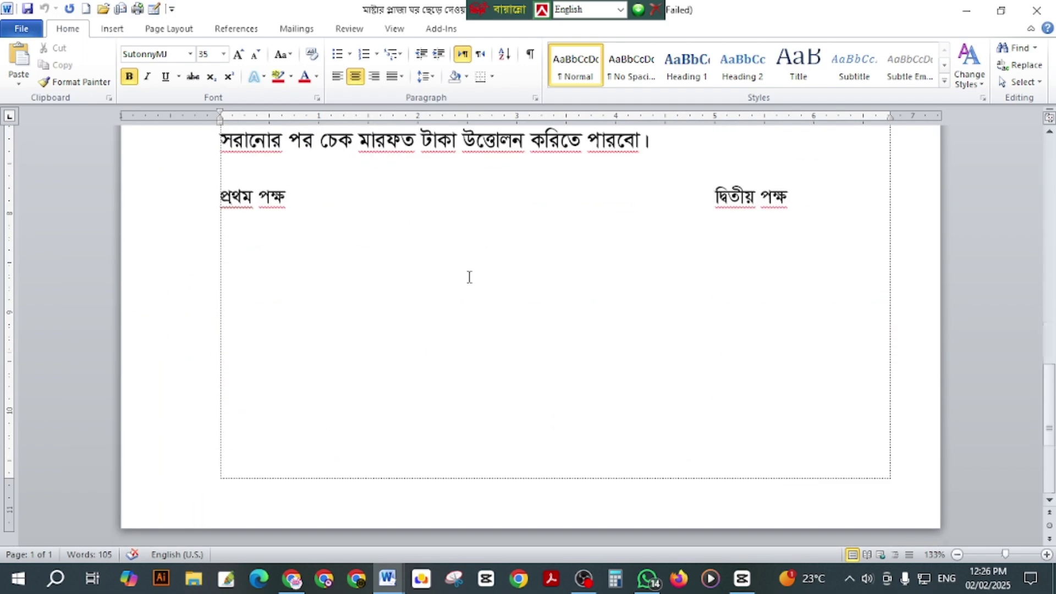
scroll(468, 276, "up", 11)
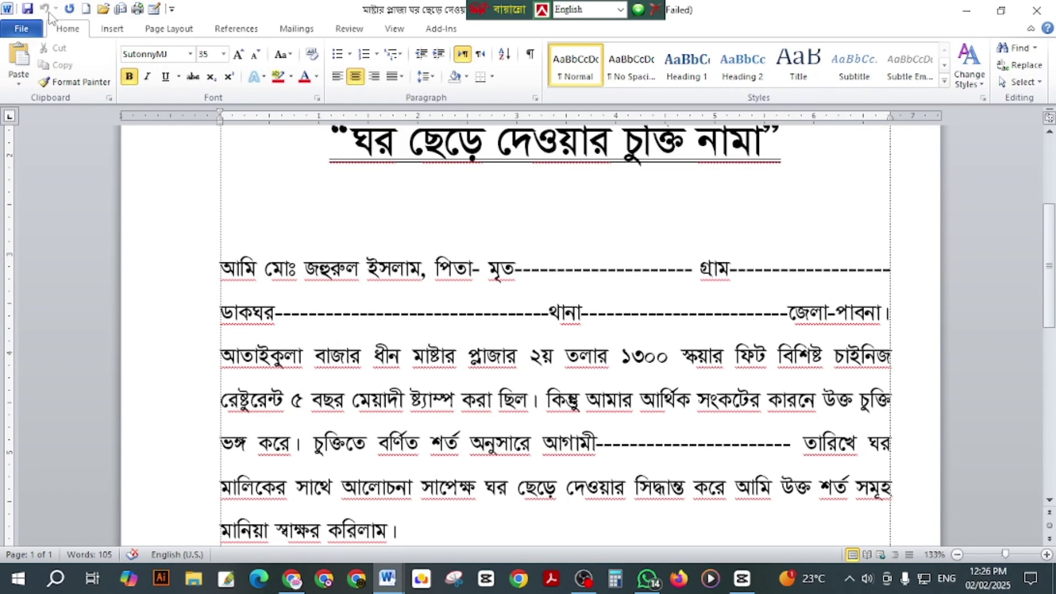
Step: Open the document দোকান ঘর ভাড়া 02 from its folder of the same name on drive E
left_click(104, 9)
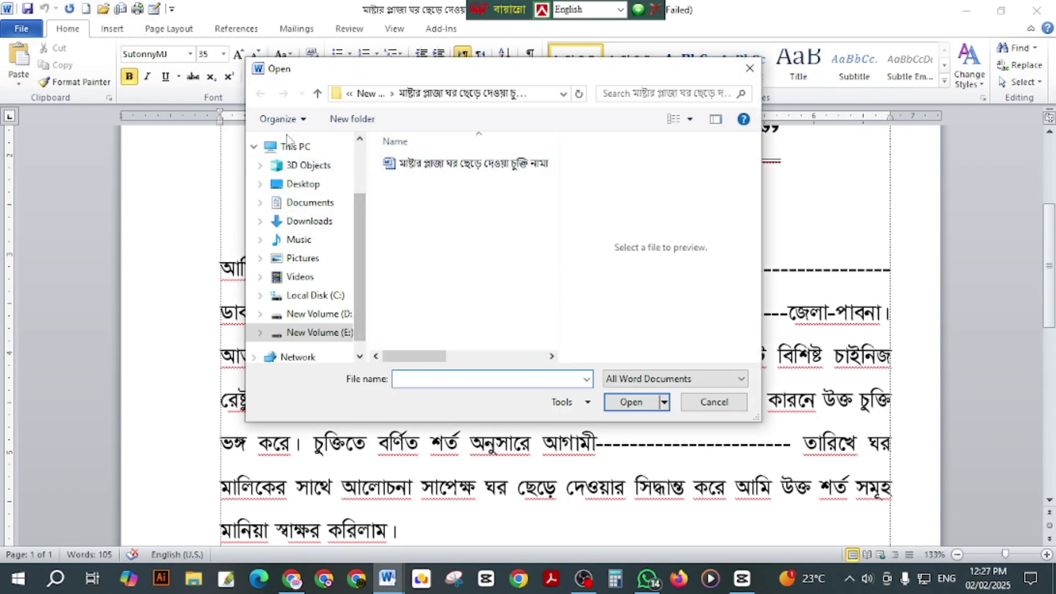
left_click(318, 94)
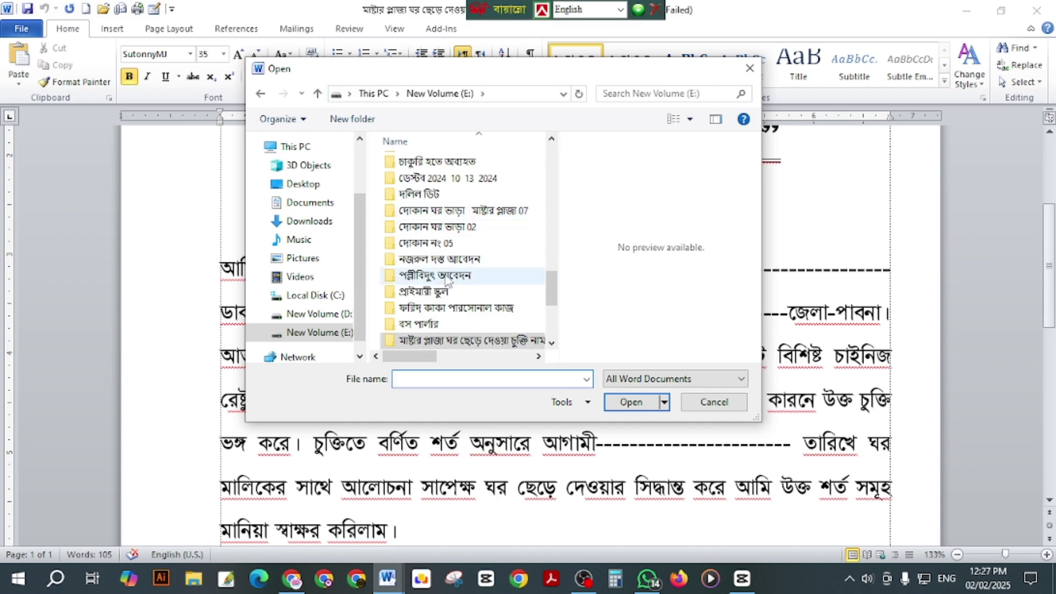
scroll(418, 253, "down", 2)
scroll(404, 249, "down", 2)
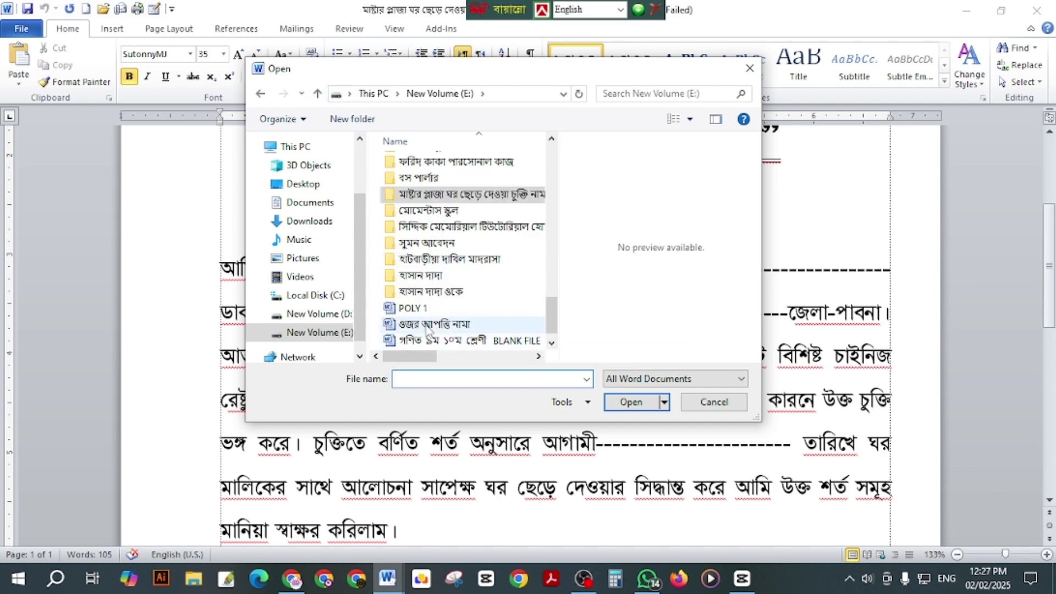
scroll(439, 242, "up", 2)
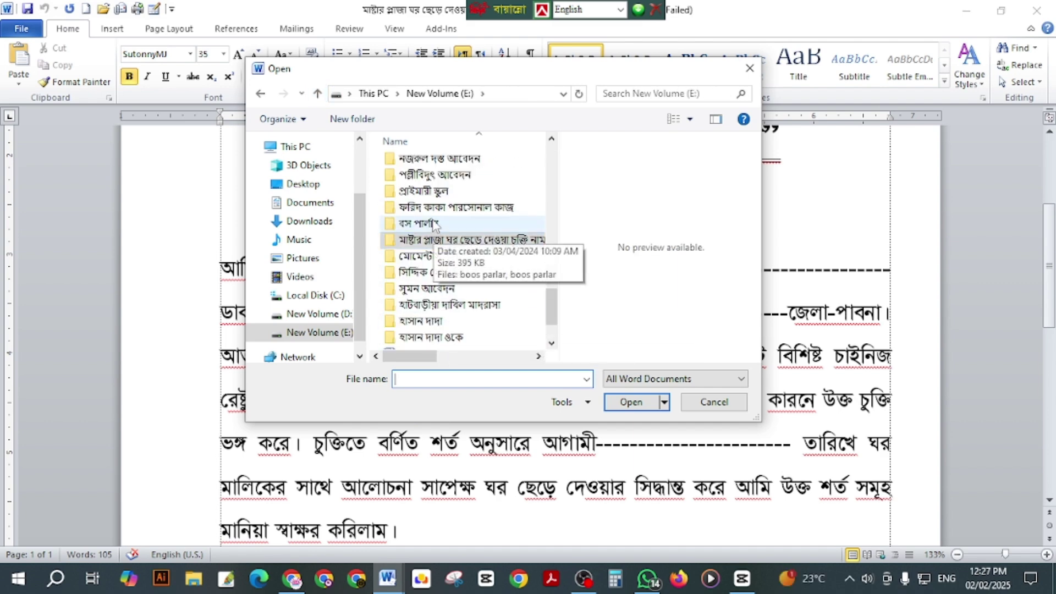
scroll(440, 220, "up", 1)
left_click(439, 224)
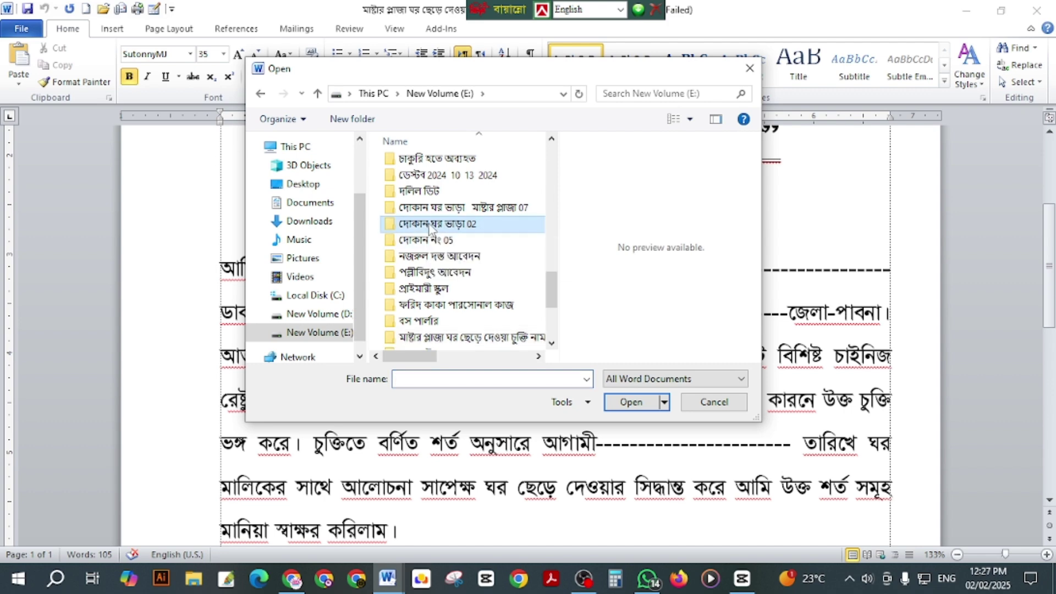
double_click(430, 228)
left_click(432, 172)
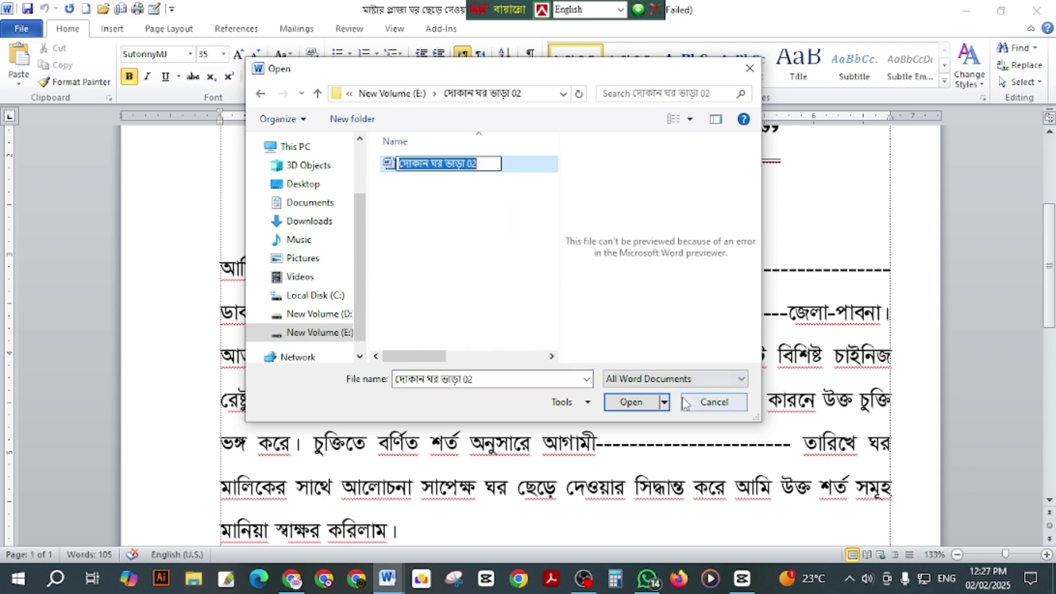
left_click(640, 407)
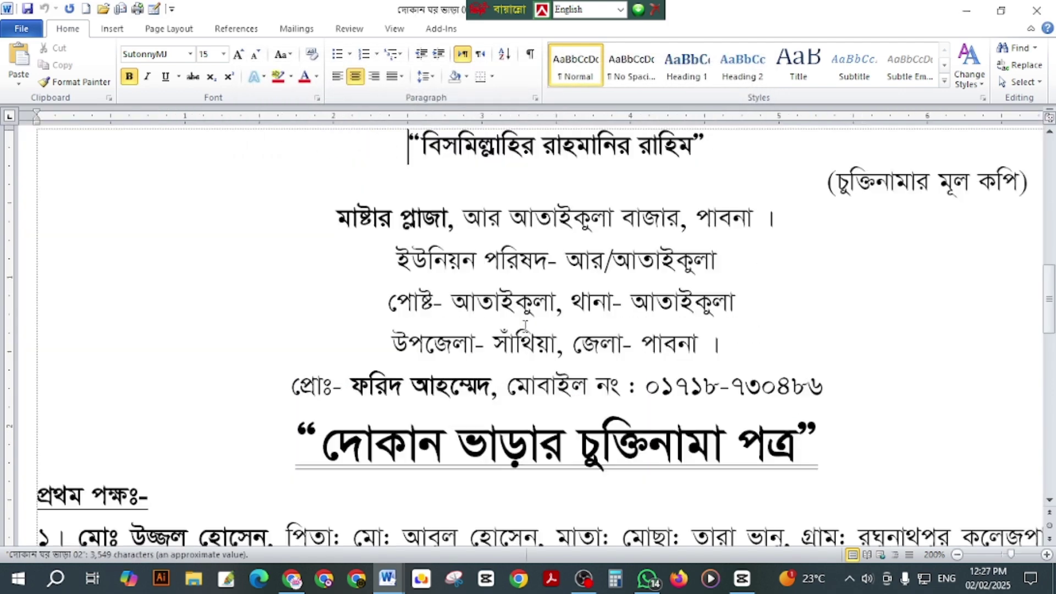
Step: Go through the rental agreement to its last page, examining the blank space above the text on each page
scroll(525, 319, "down", 10)
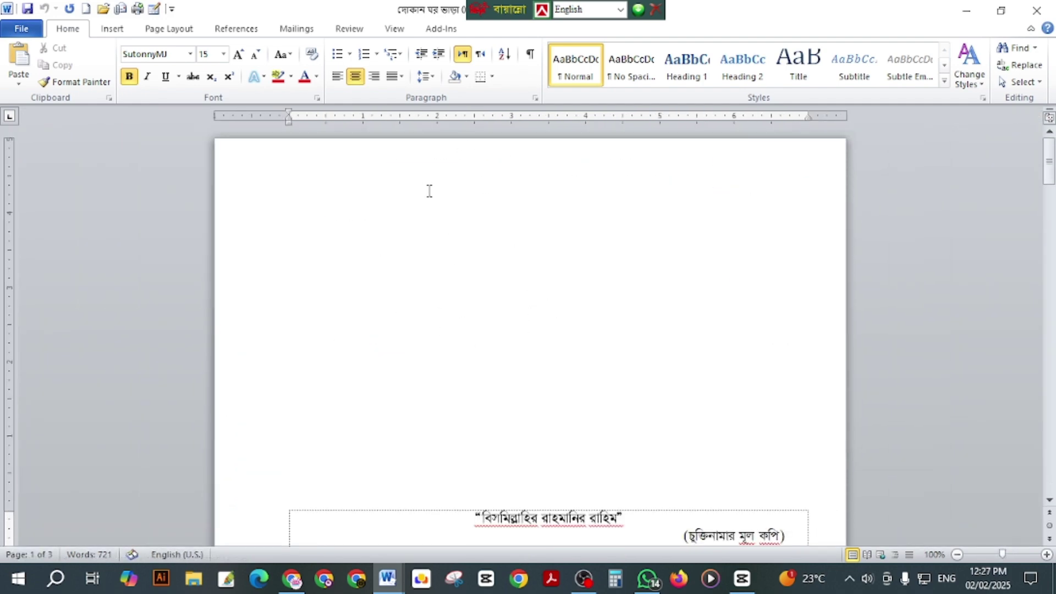
scroll(460, 261, "down", 10)
scroll(465, 263, "down", 2)
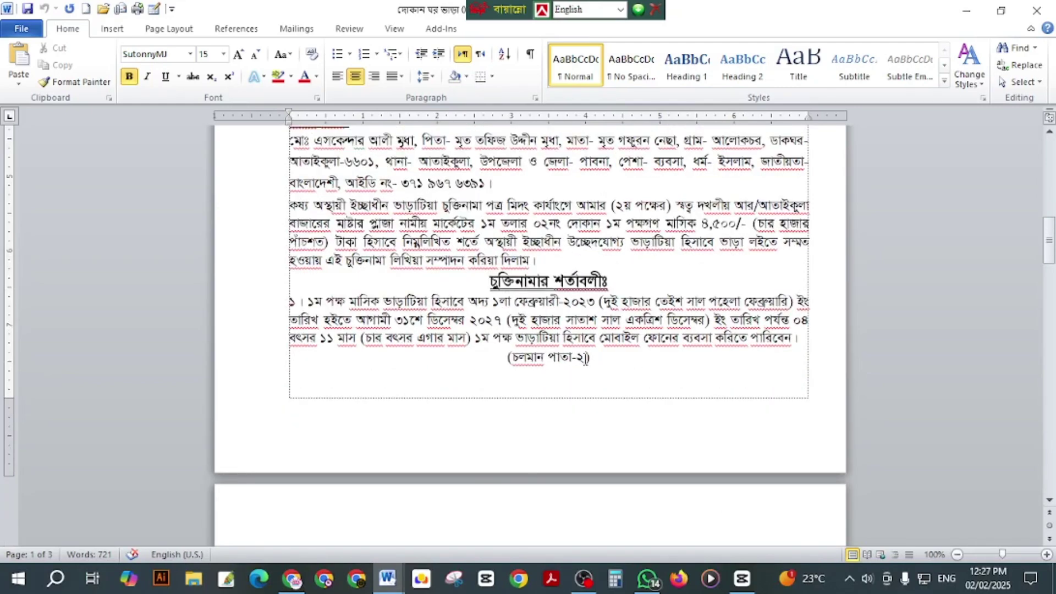
scroll(587, 357, "down", 13)
scroll(548, 223, "up", 4)
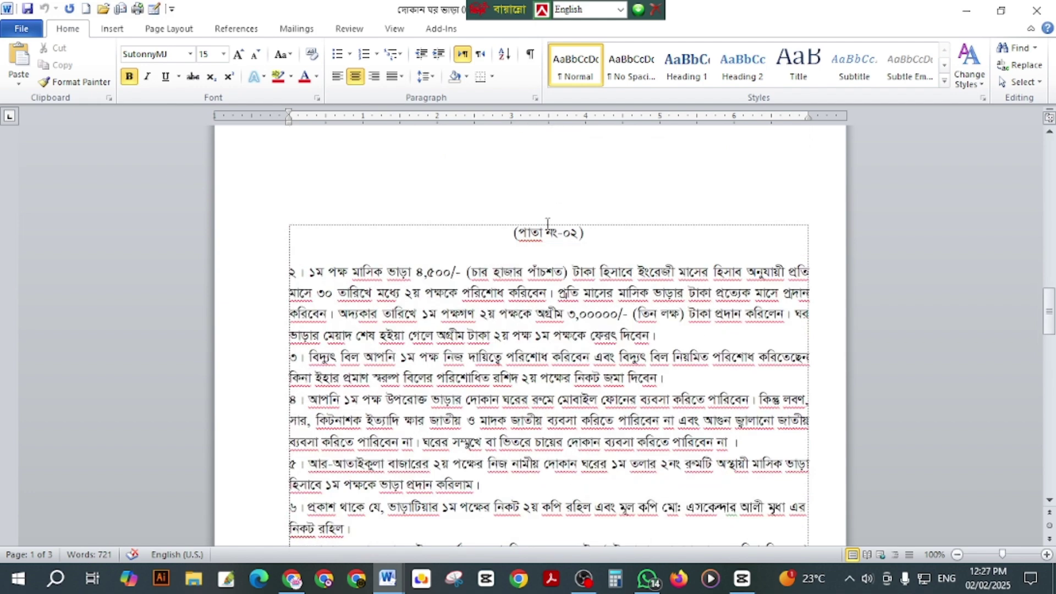
scroll(544, 275, "down", 18)
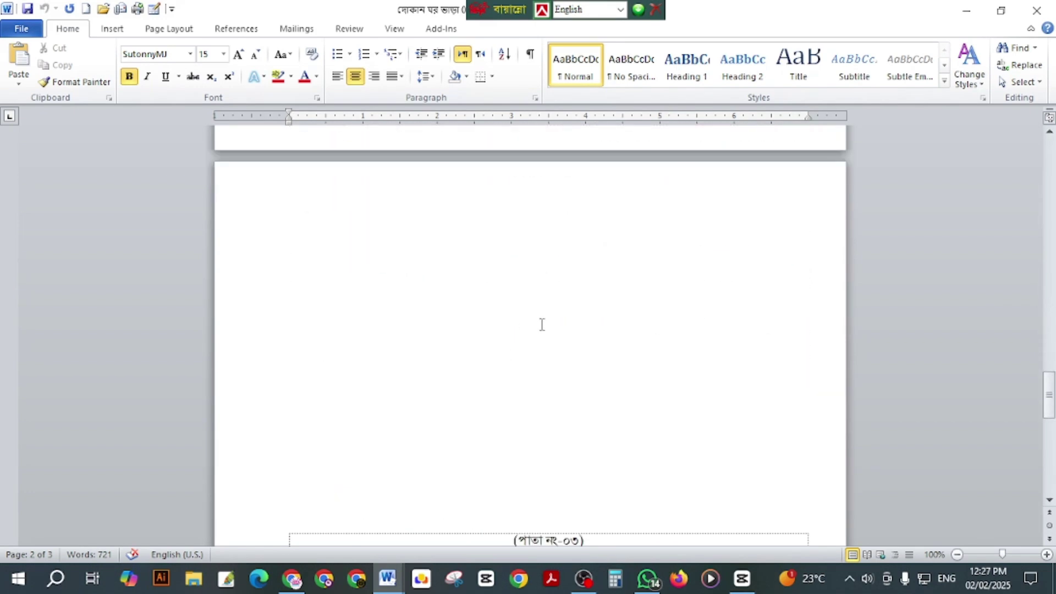
scroll(542, 325, "down", 20)
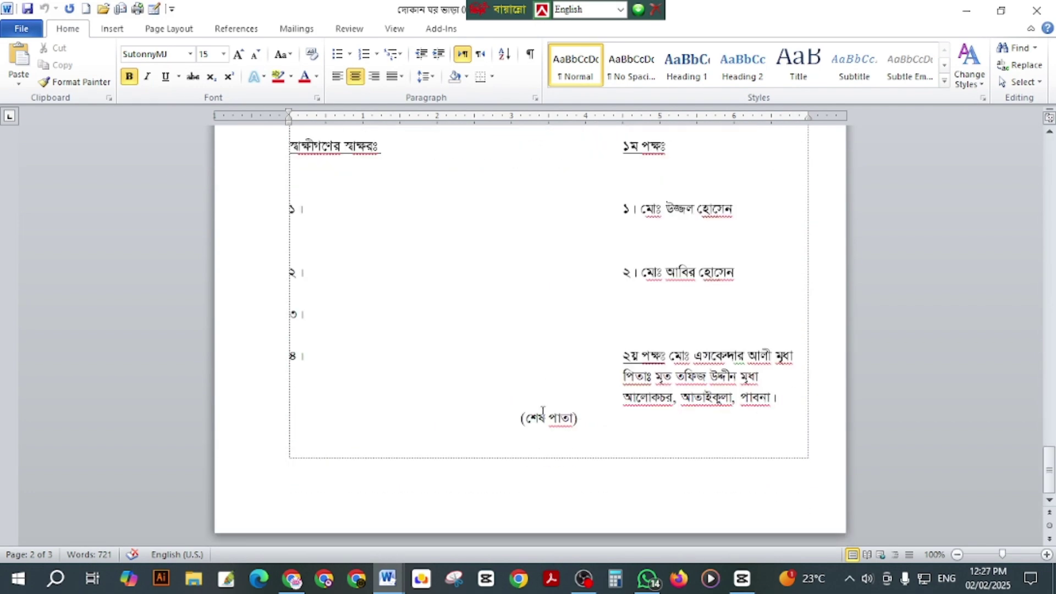
Step: Show all three pages of the agreement side by side and compare their top and bottom margins
scroll(539, 410, "up", 3, "ctrl")
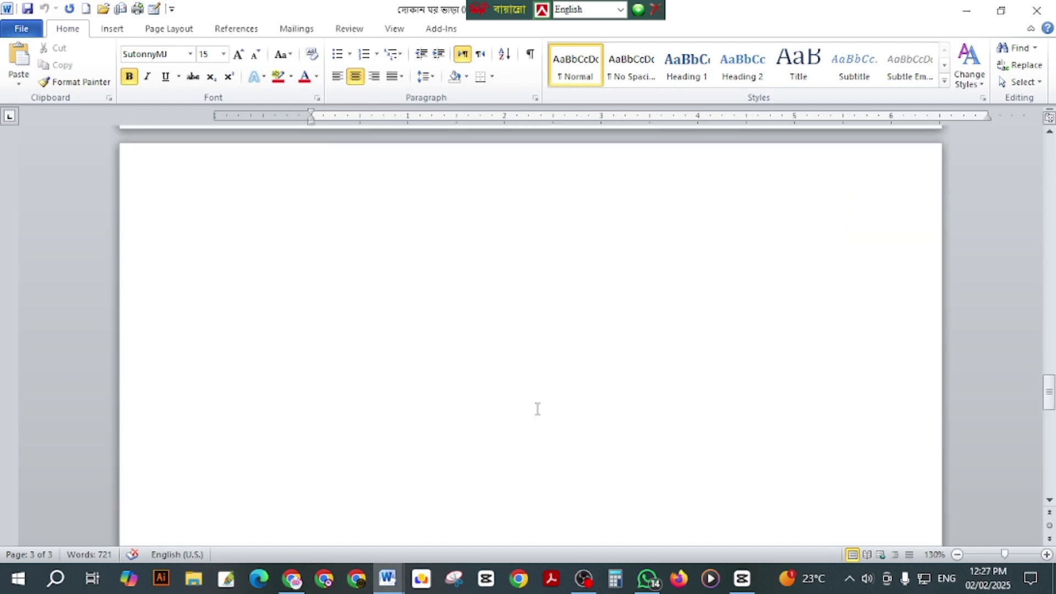
scroll(536, 407, "down", 4, "ctrl")
scroll(526, 403, "down", 7, "ctrl")
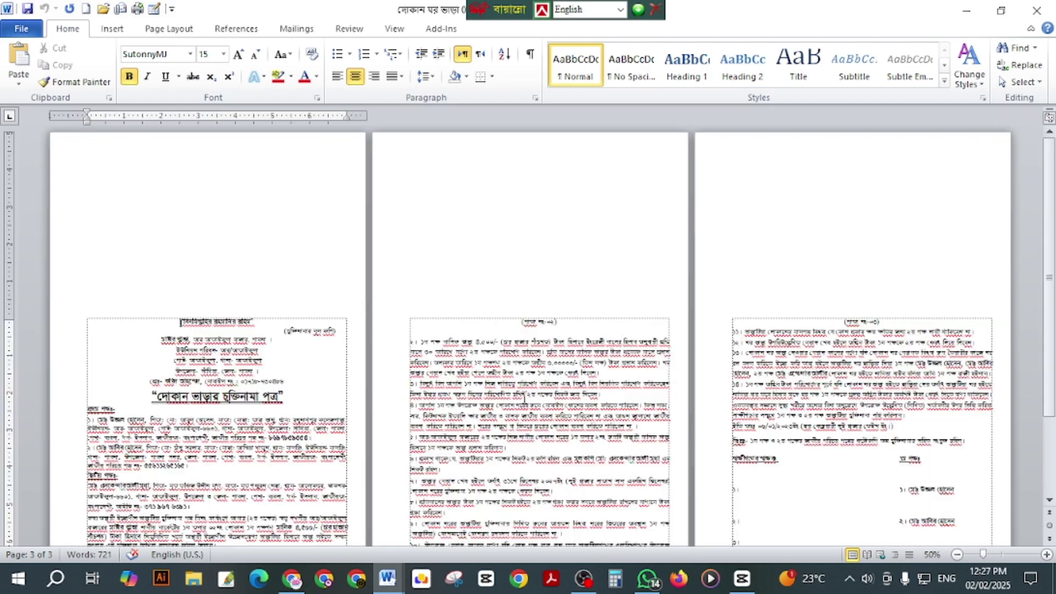
scroll(514, 367, "up", 3, "ctrl")
scroll(182, 225, "down", 3)
scroll(196, 217, "up", 3)
scroll(541, 516, "down", 3)
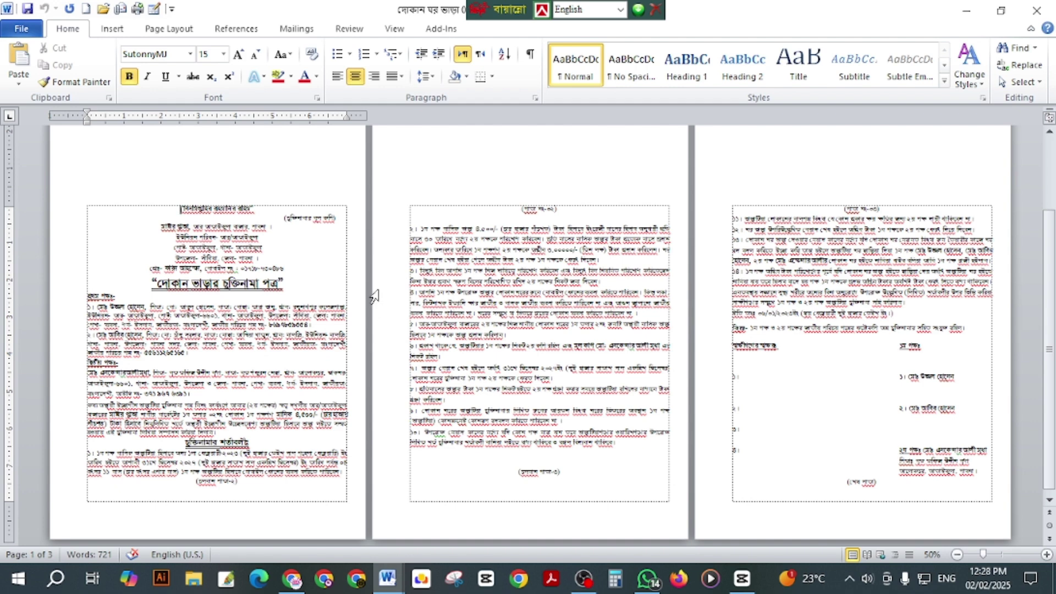
Step: Bring up the agreement's print preview and examine the first page's top margin and text placement
scroll(373, 295, "up", 4, "ctrl")
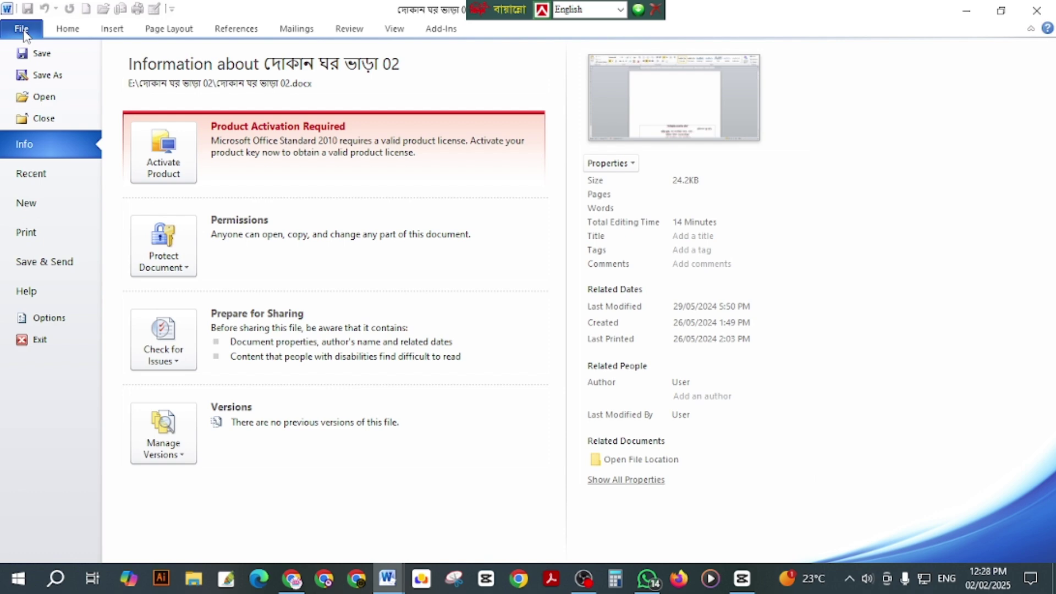
left_click(22, 29)
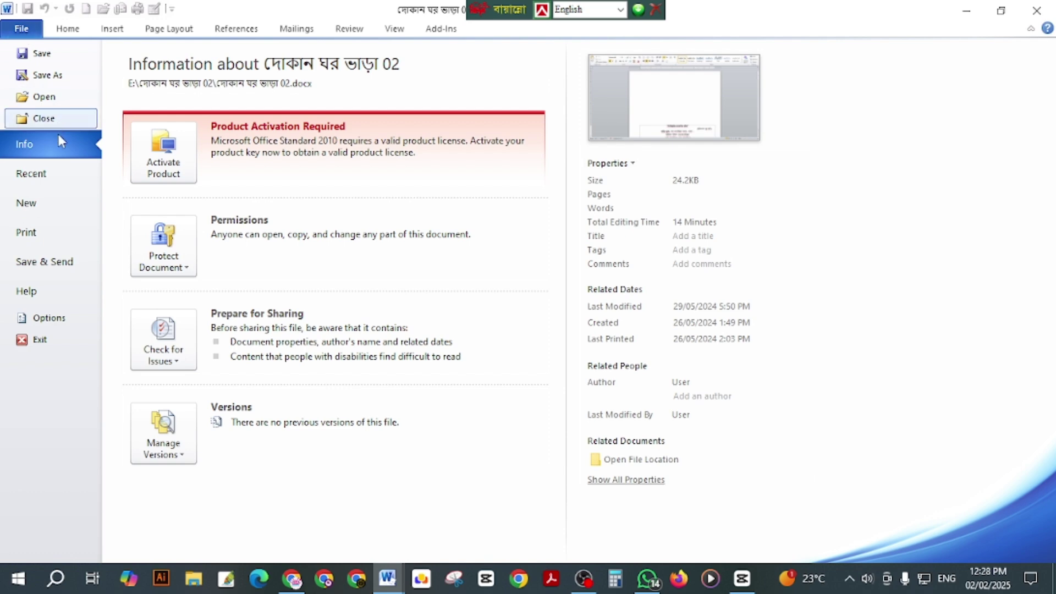
left_click(46, 233)
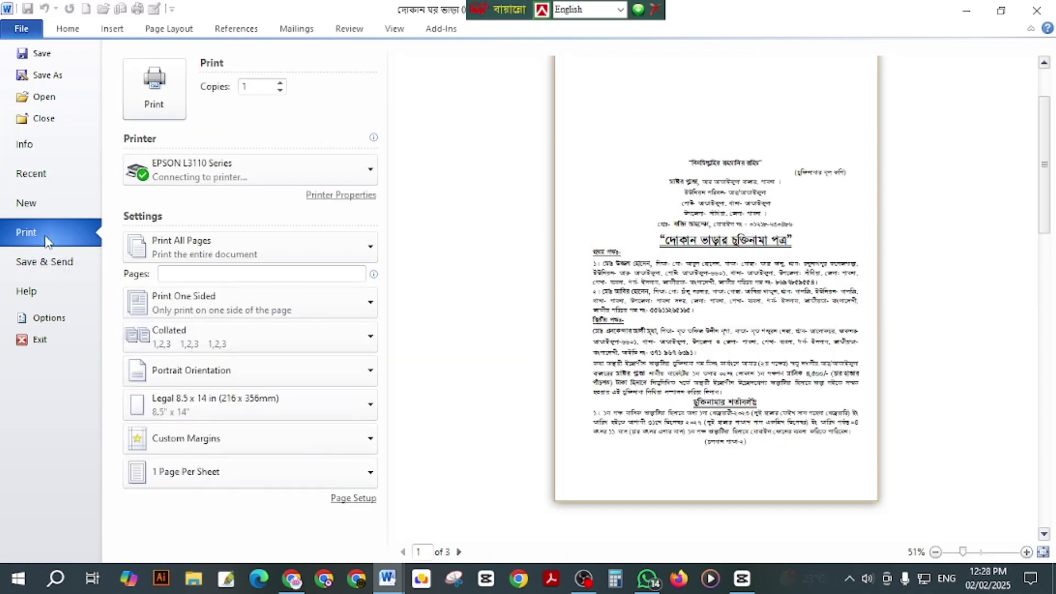
scroll(794, 338, "up", 3)
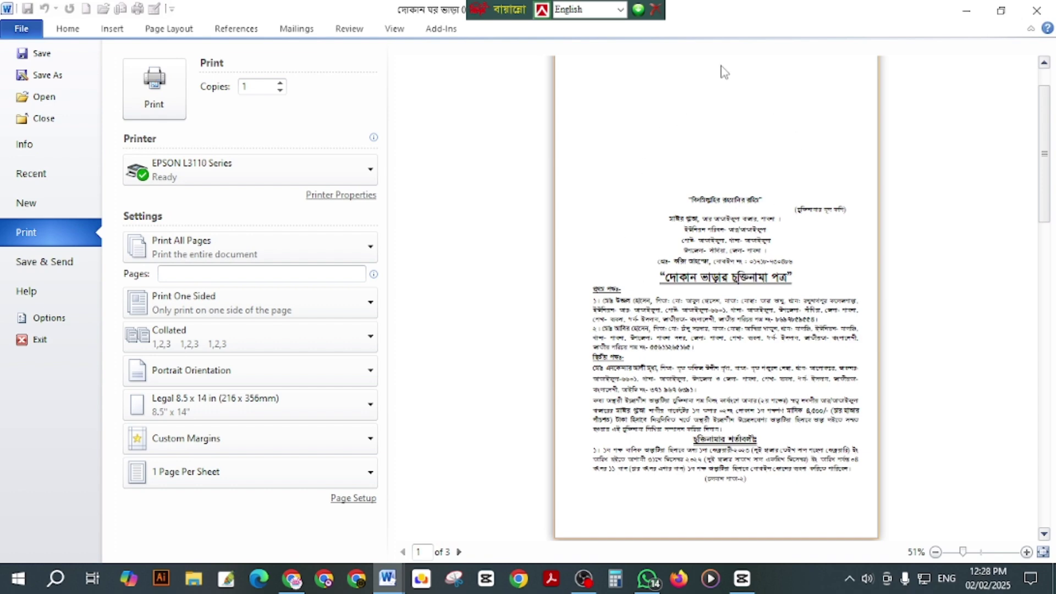
scroll(686, 214, "down", 3)
scroll(686, 214, "up", 5)
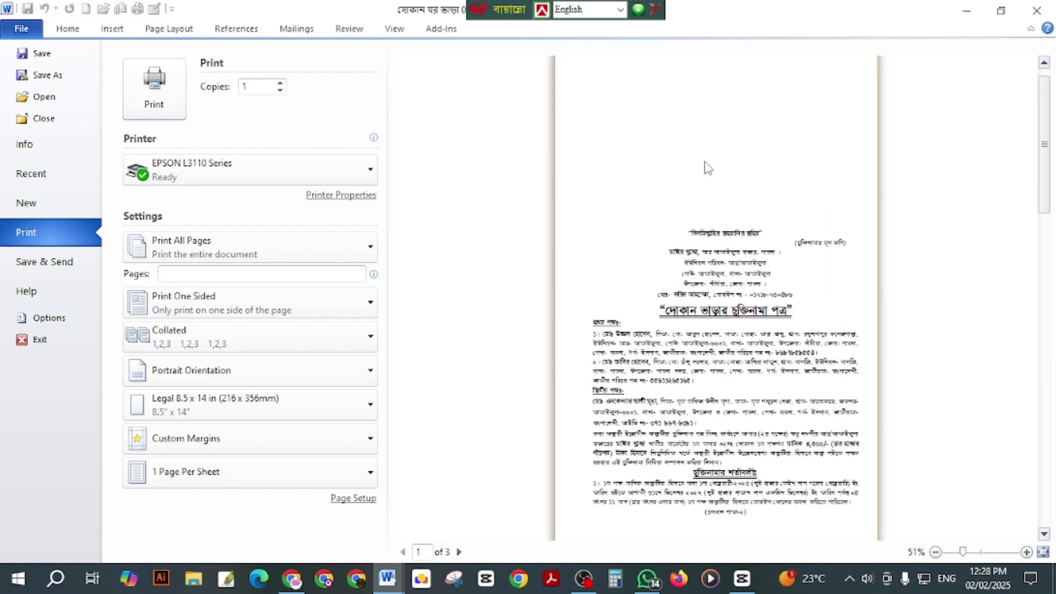
Step: Page through the agreement's print preview to the last page, then close the preview
scroll(715, 229, "down", 8)
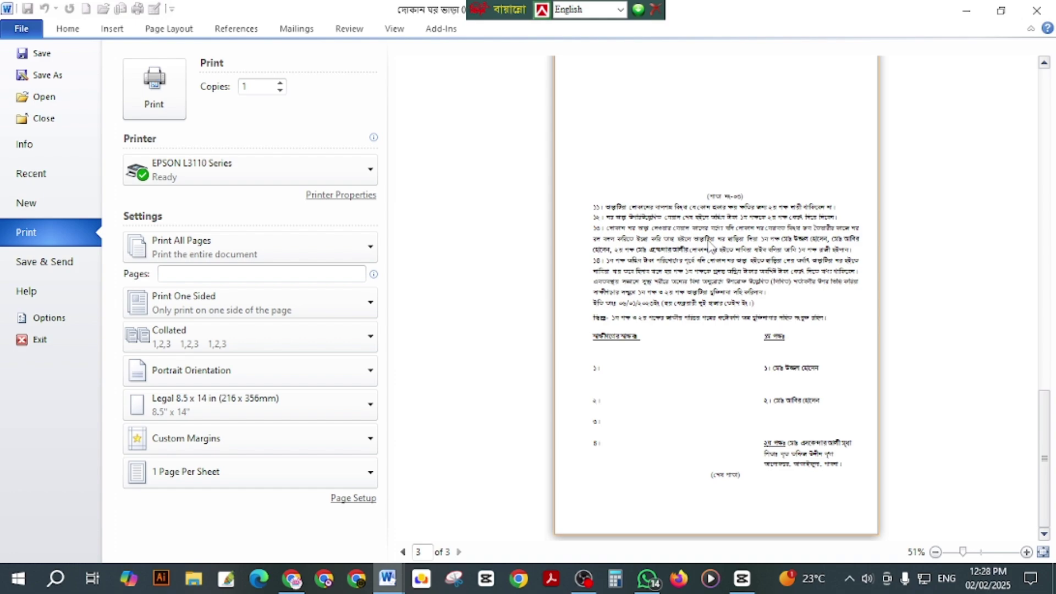
key("Escape")
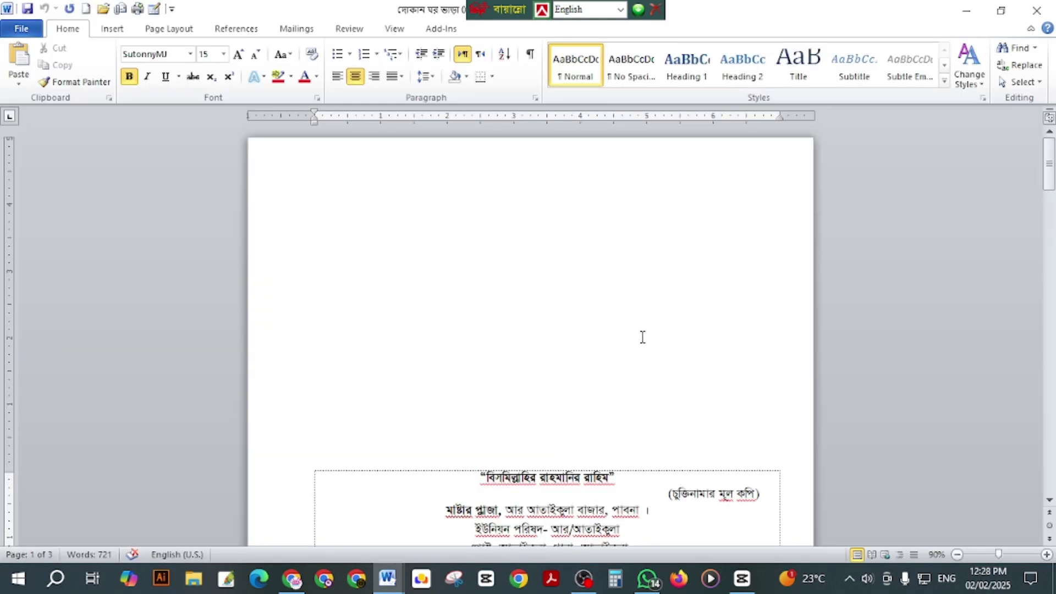
Step: Go through the agreement at a larger zoom, examining the blank top and bottom margins and page endings, then return to its start
scroll(637, 329, "up", 3)
scroll(605, 319, "up", 6)
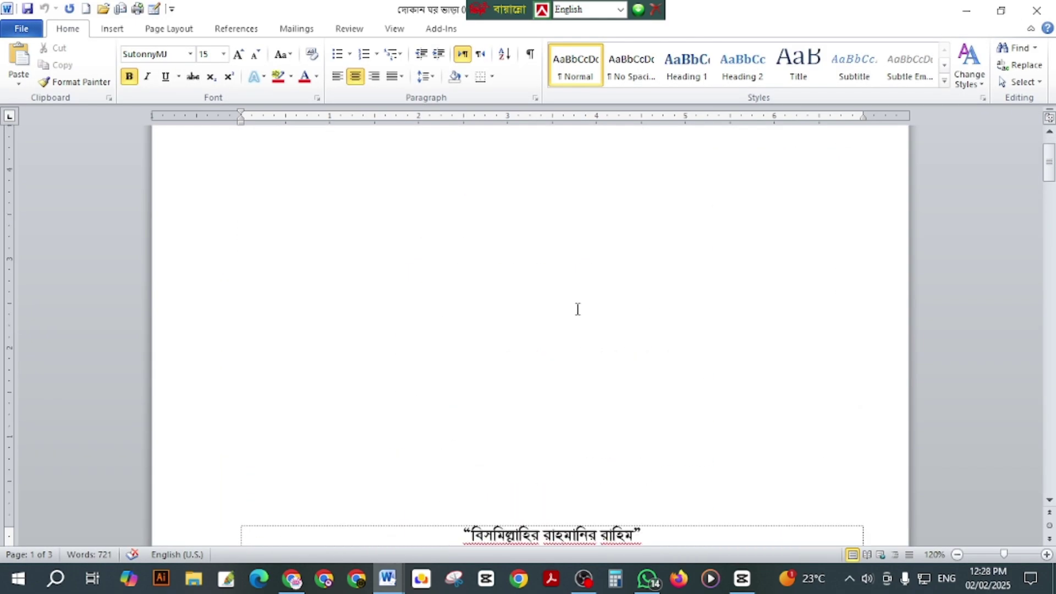
scroll(578, 312, "down", 6)
scroll(576, 313, "down", 3)
scroll(394, 302, "down", 3)
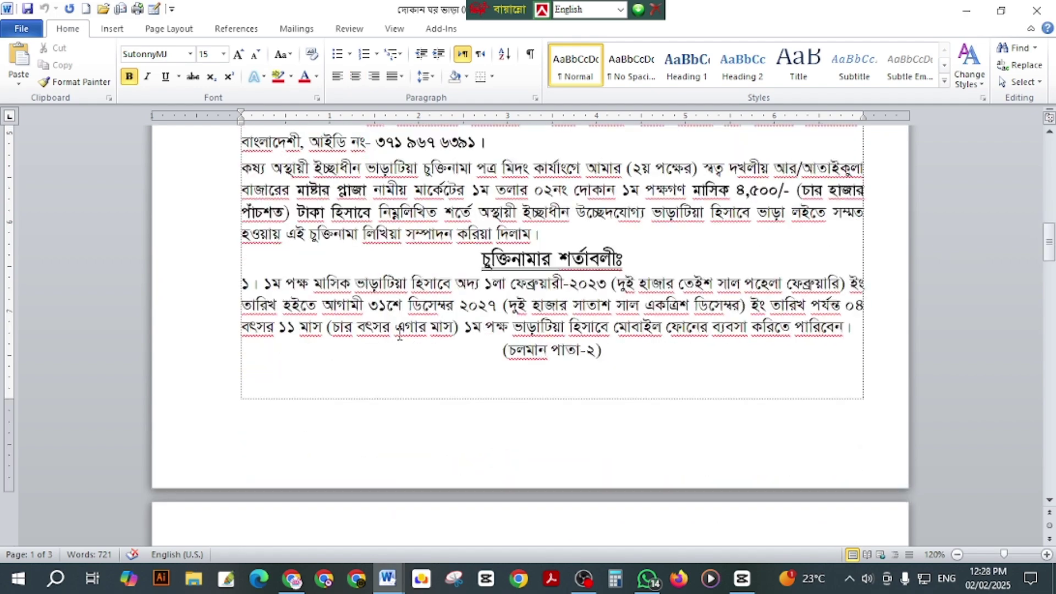
scroll(548, 238, "down", 12)
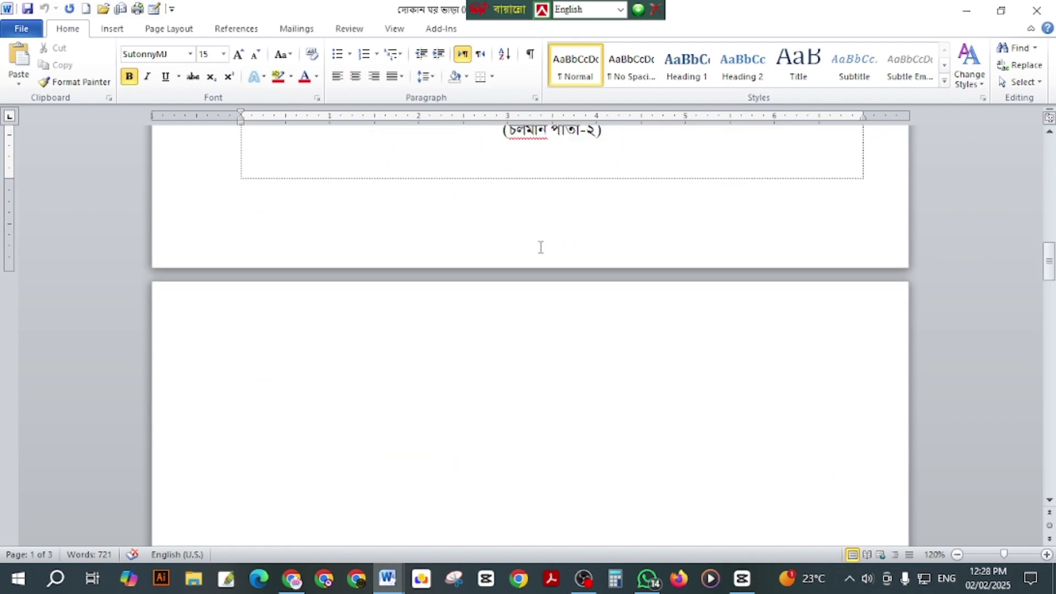
scroll(461, 270, "down", 15)
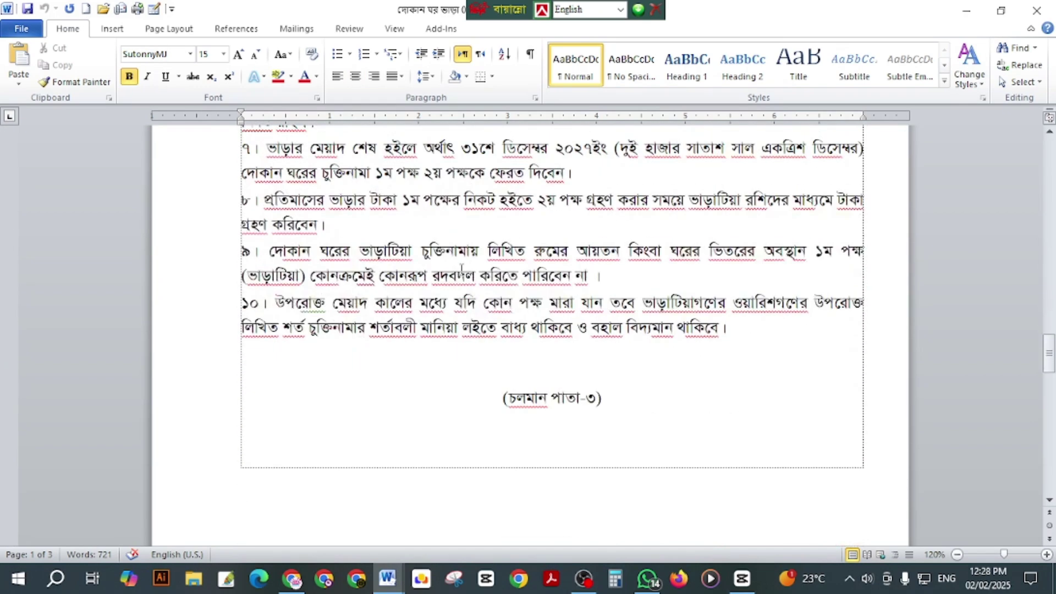
scroll(480, 278, "down", 12)
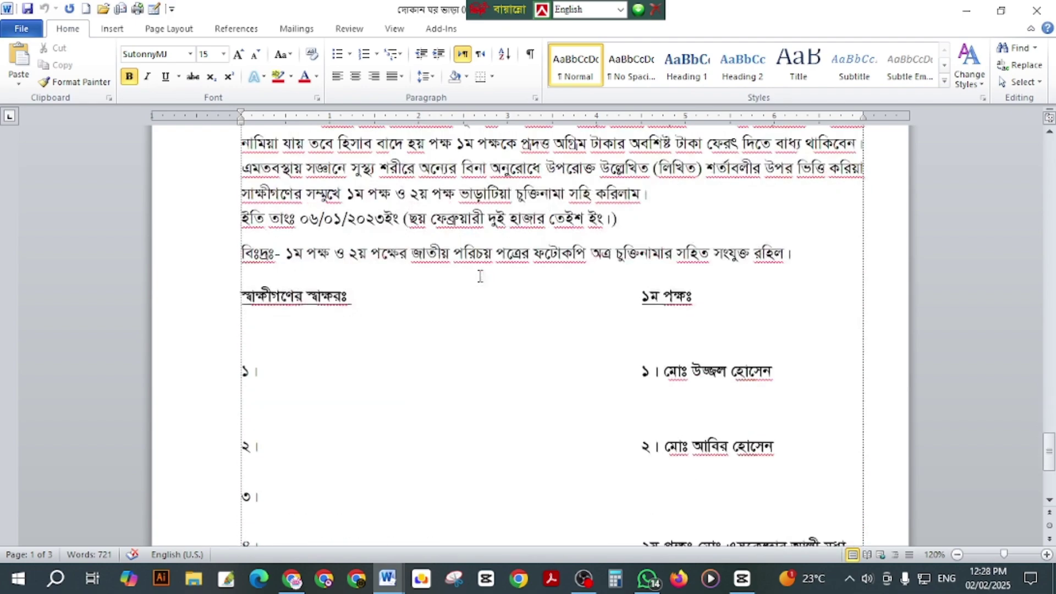
scroll(496, 247, "up", 15)
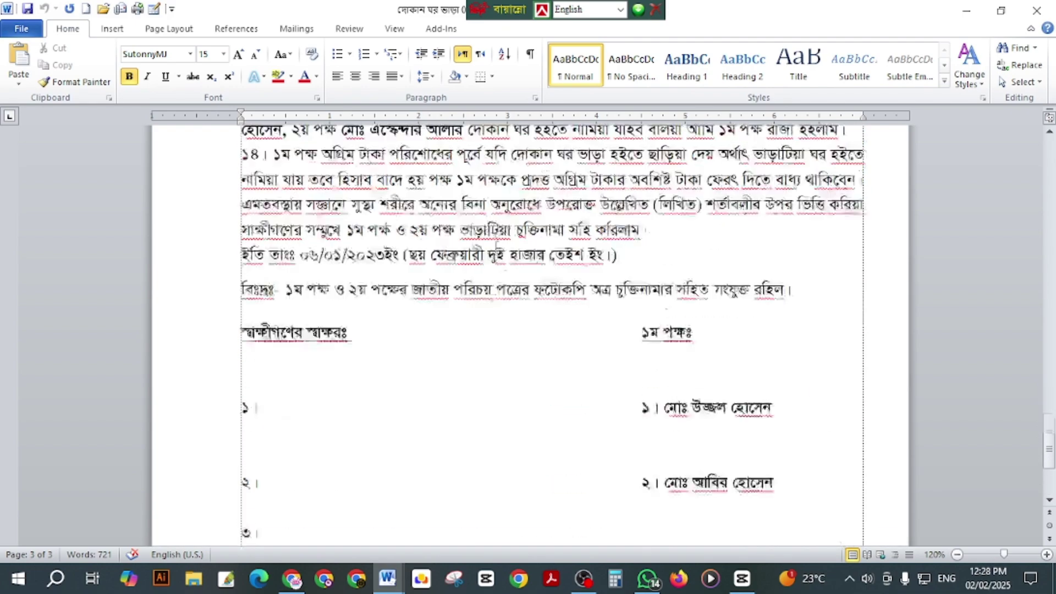
scroll(495, 247, "up", 20)
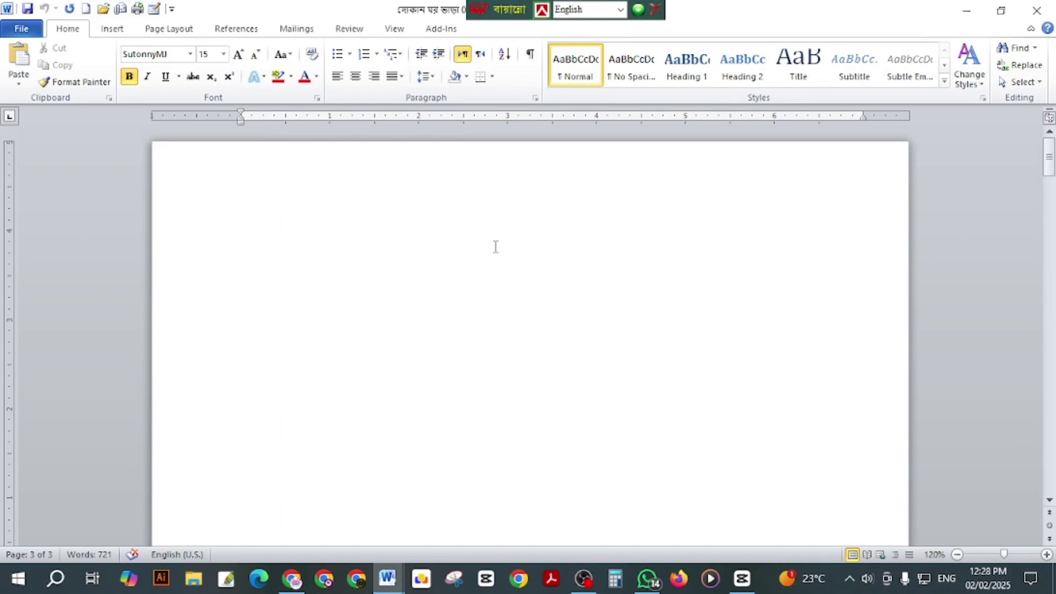
Step: Create a new blank document and enlarge its page view
left_click(87, 9)
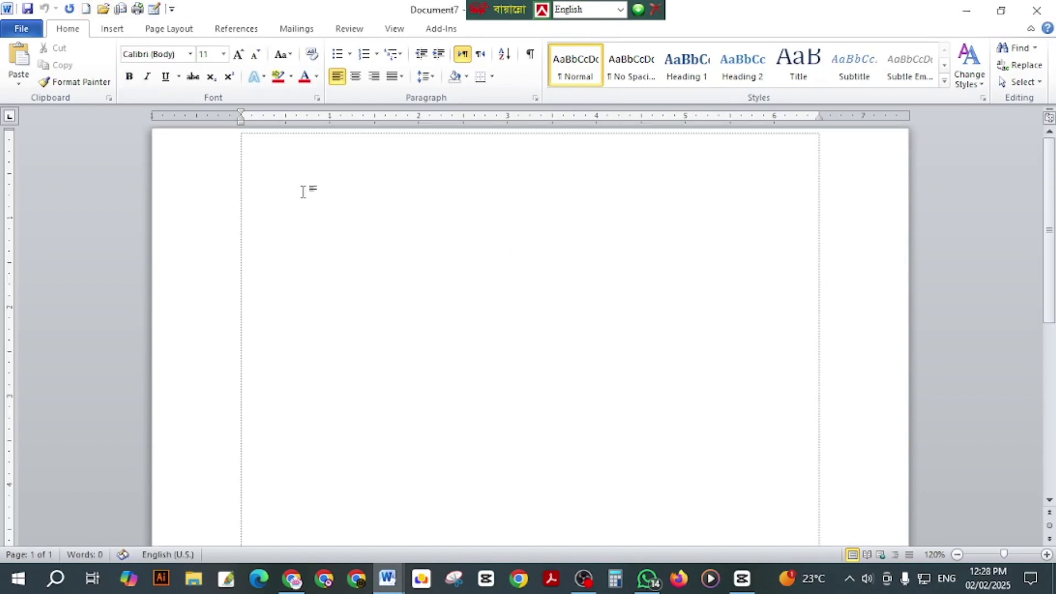
scroll(306, 192, "up", 2)
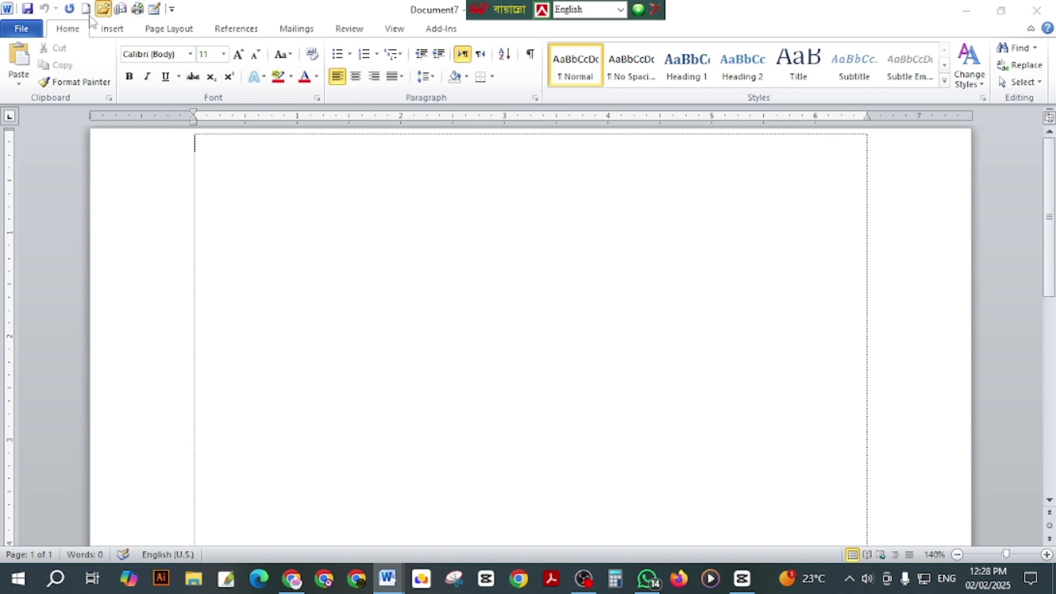
Step: Open the document পদার্থ বিজ্ঞান ১০ম শ্রেণী from the folder আড়িয়াডাঙ্গী উচ্চবিদ্যালয় on drive E
left_click(103, 9)
left_click(316, 332)
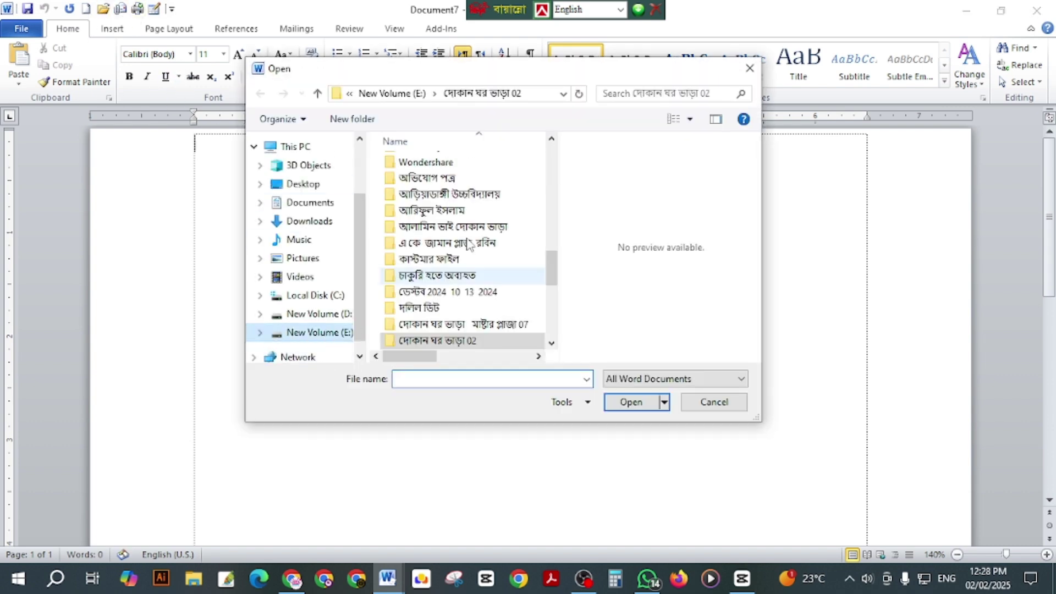
scroll(469, 244, "down", 2)
scroll(419, 255, "down", 2)
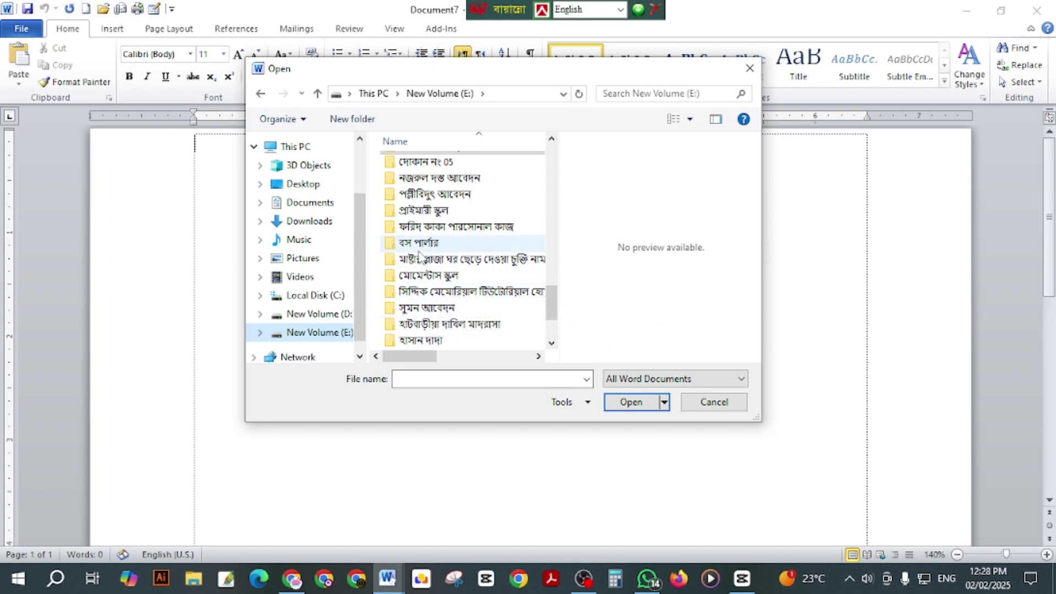
scroll(421, 253, "down", 2)
scroll(440, 236, "up", 3)
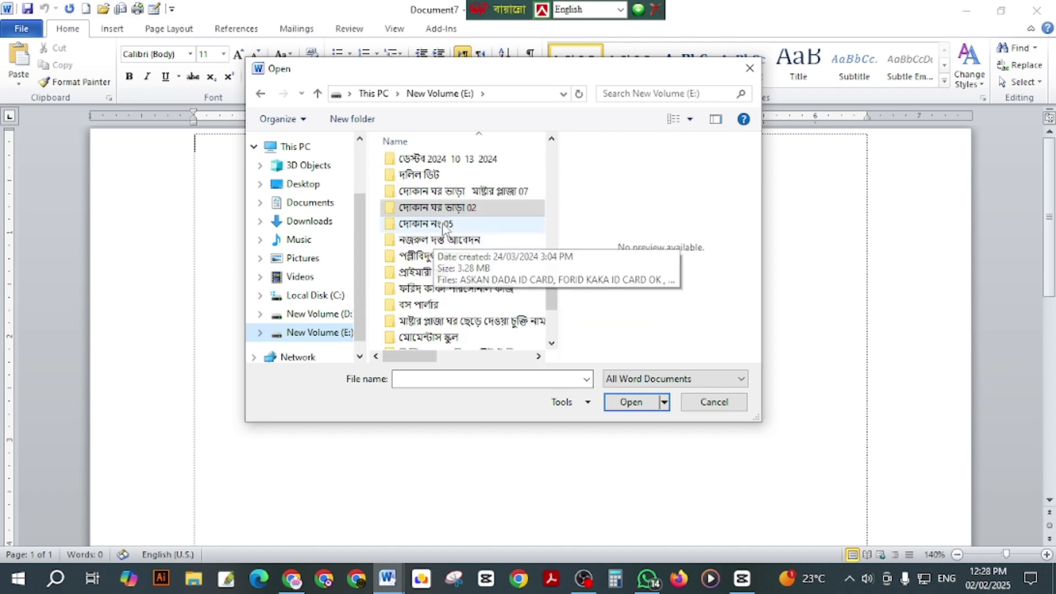
scroll(443, 228, "up", 3)
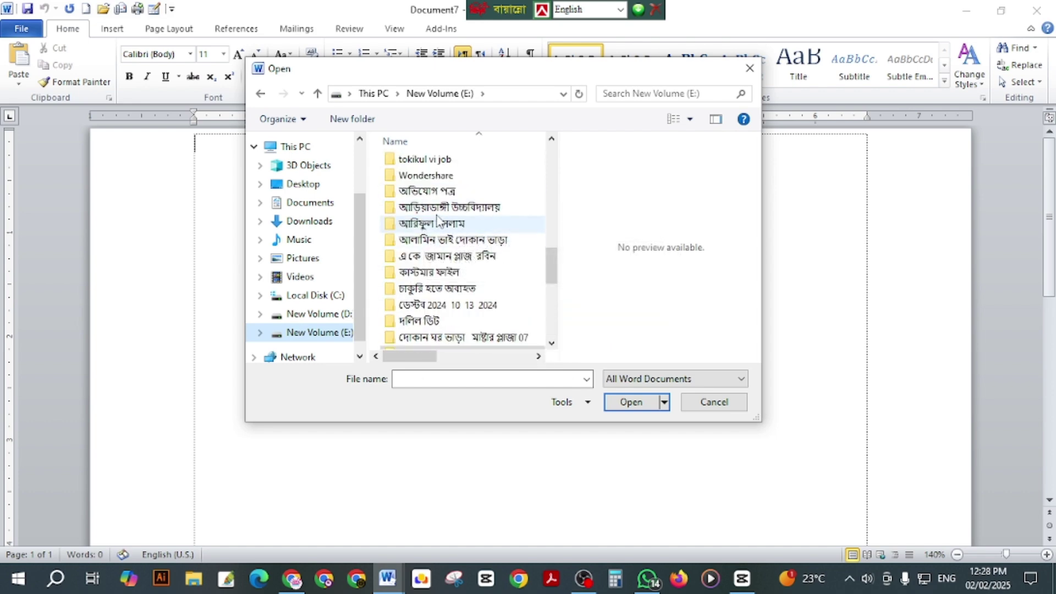
double_click(438, 207)
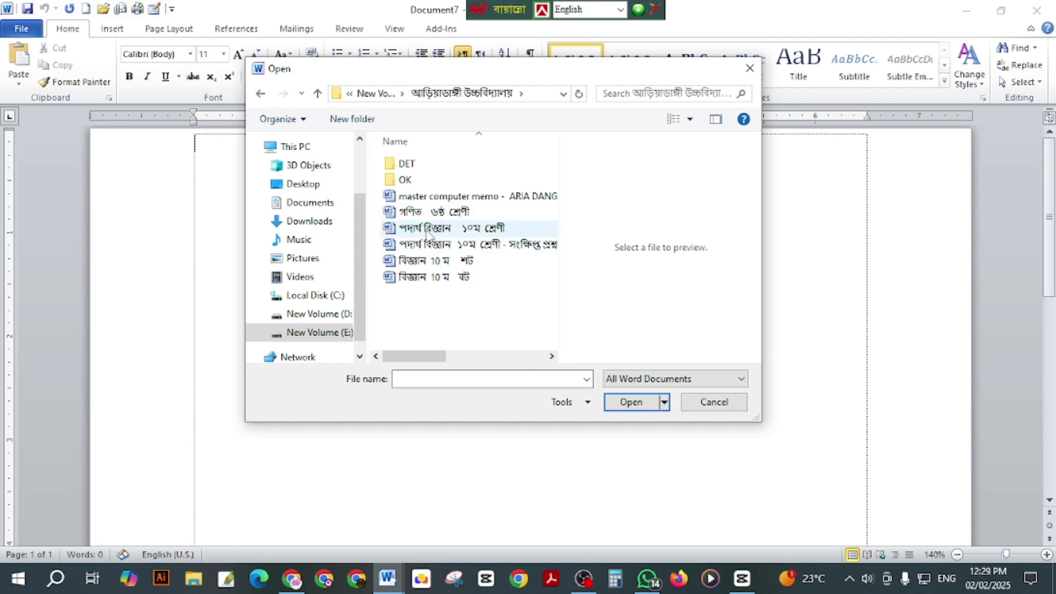
double_click(430, 230)
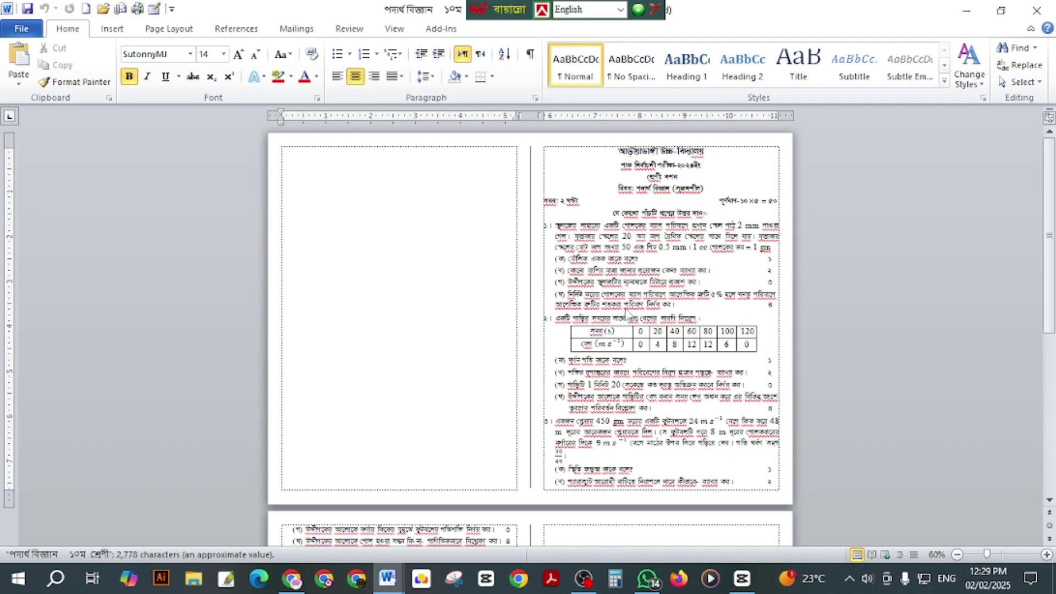
Step: Enlarge the physics question paper and examine its left column down to question ৬ on the second page
scroll(621, 305, "down", 12)
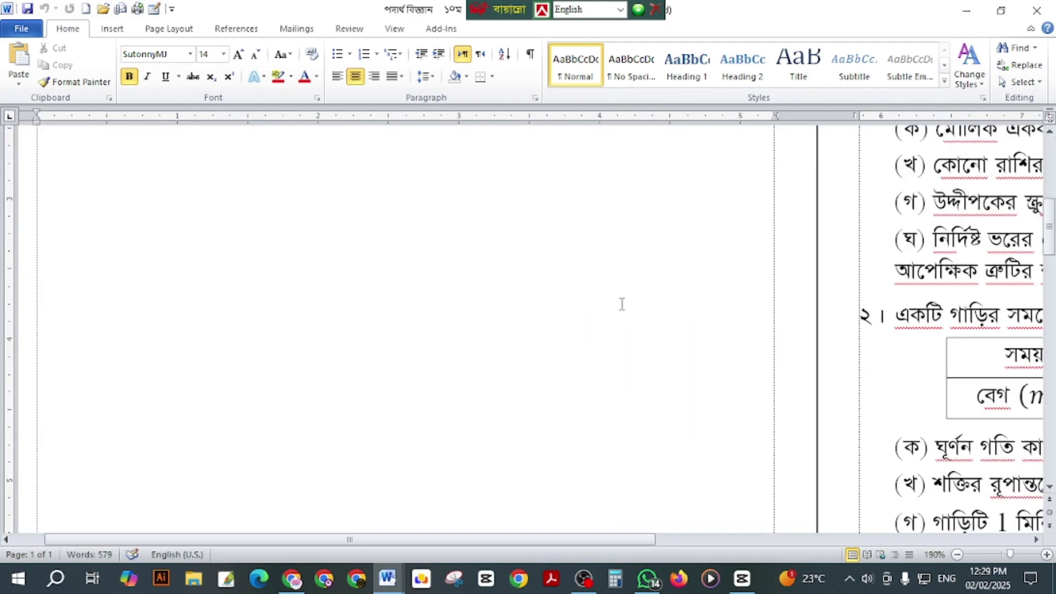
scroll(619, 302, "down", 10)
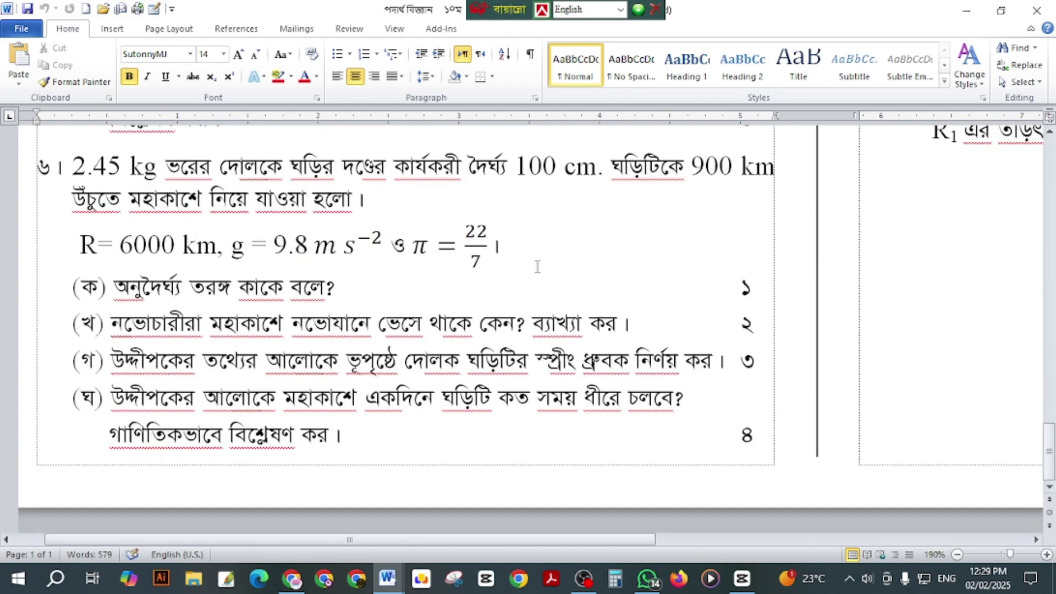
scroll(477, 267, "up", 6)
scroll(337, 247, "down", 6)
scroll(335, 255, "up", 4)
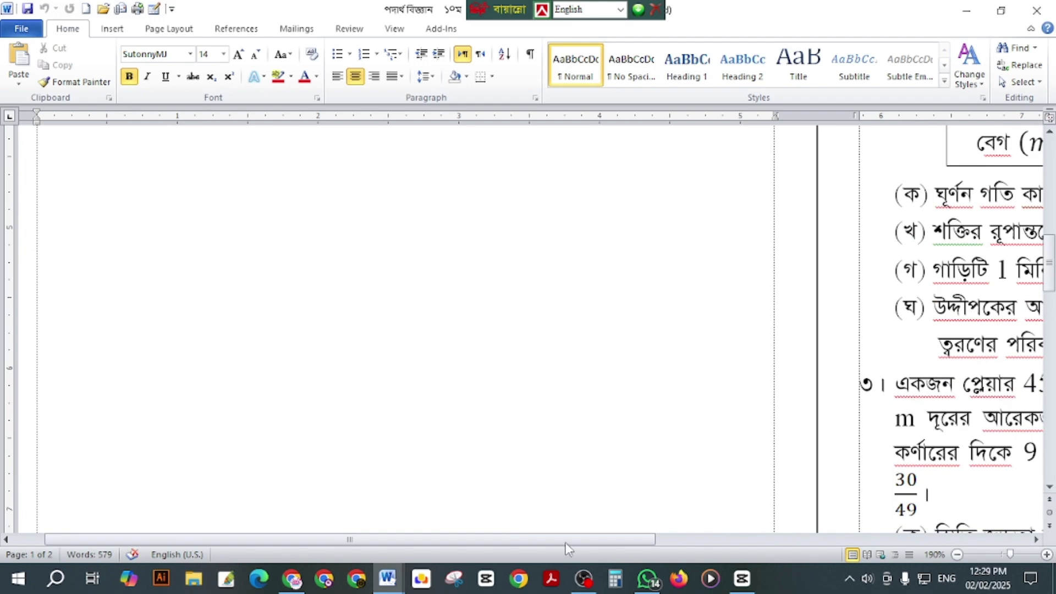
Step: Examine the first page's right column, from the school and exam heading down to question ৩
left_click_drag(565, 543, 908, 533)
scroll(532, 404, "up", 1)
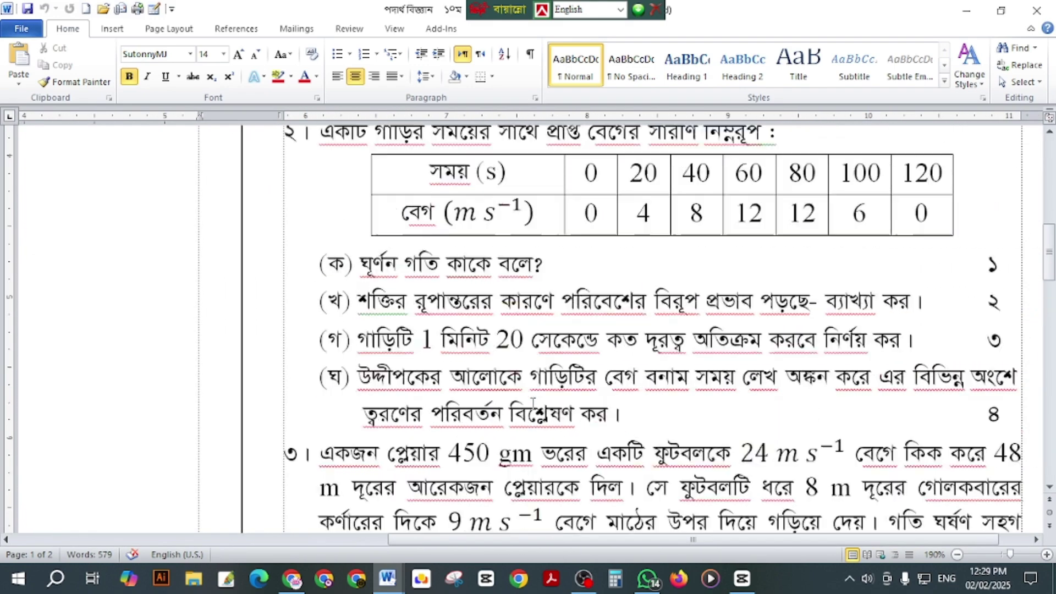
scroll(533, 404, "up", 10)
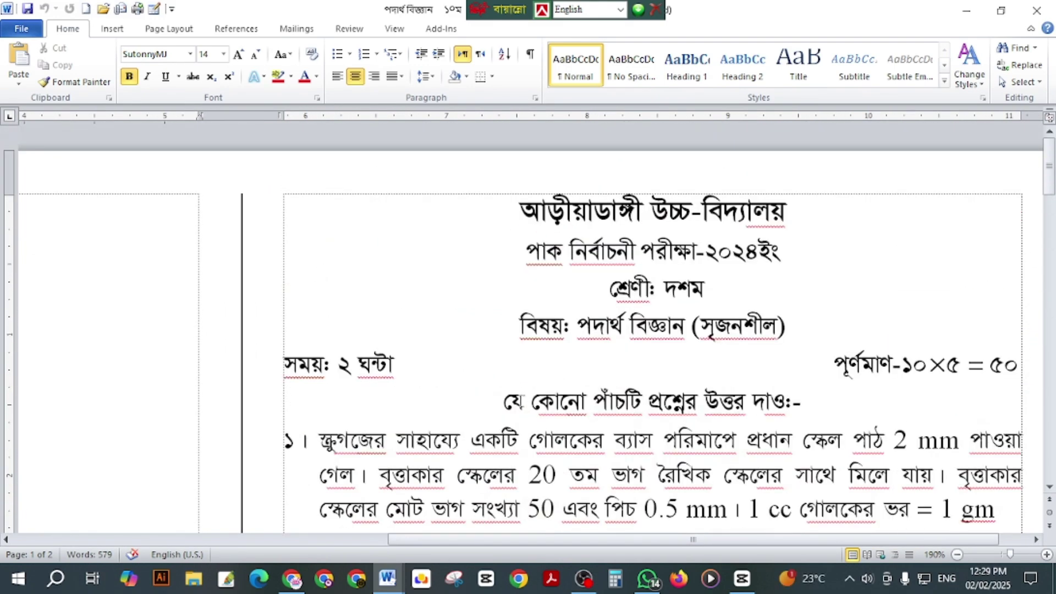
scroll(669, 264, "down", 5)
scroll(655, 292, "up", 3)
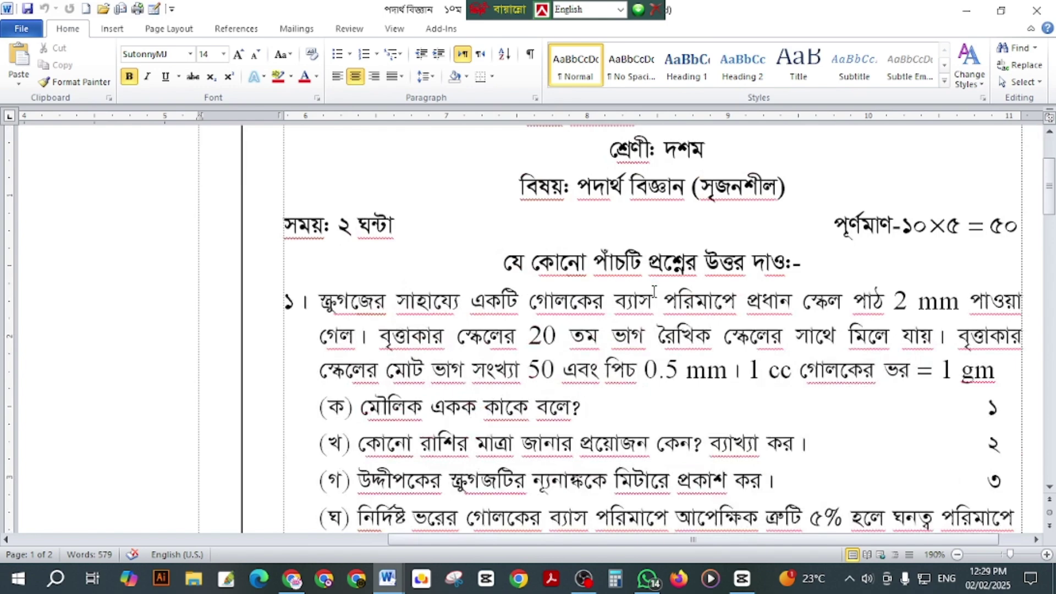
scroll(693, 264, "down", 1)
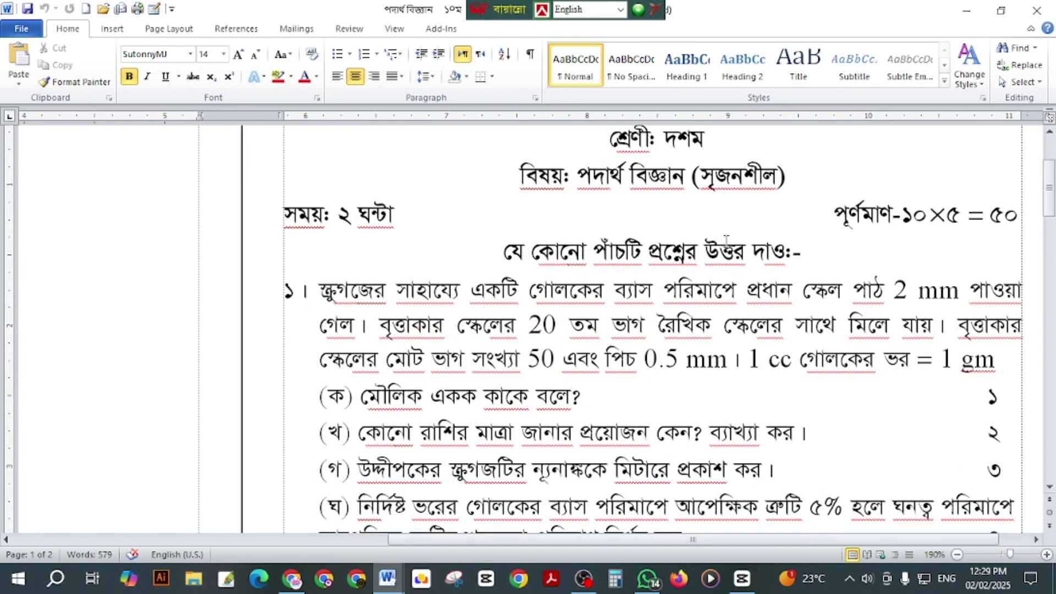
scroll(805, 286, "down", 15)
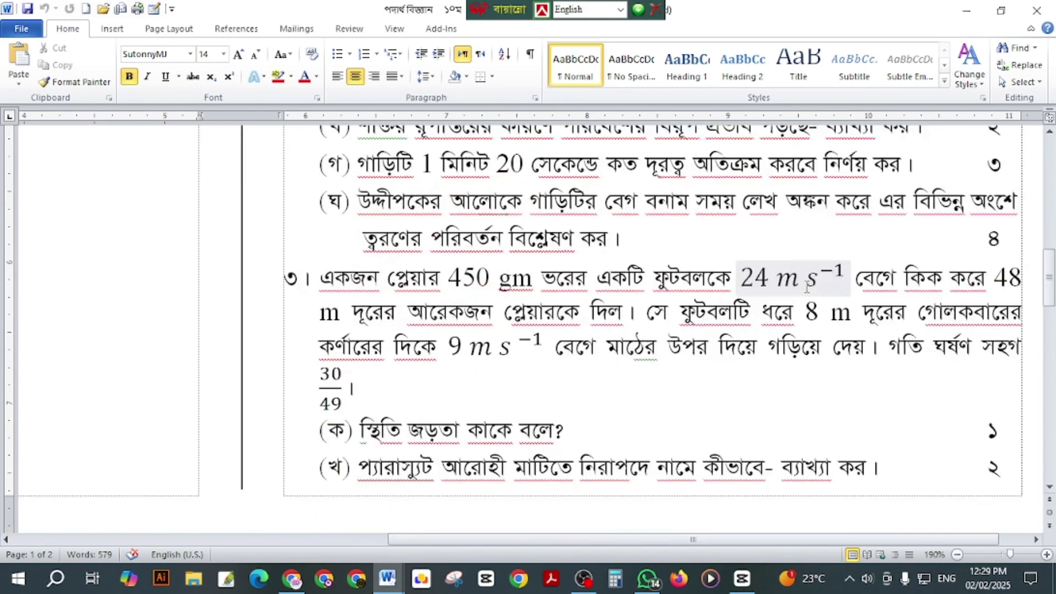
Step: Show both pages of the physics paper side by side and examine their two-column layout
scroll(749, 295, "down", 16)
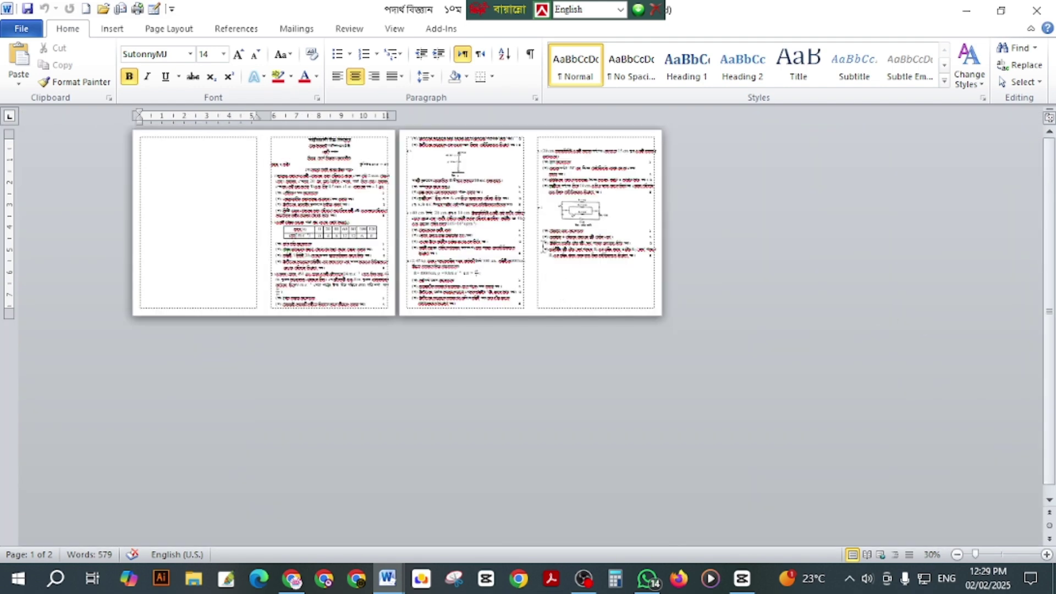
scroll(532, 263, "up", 1)
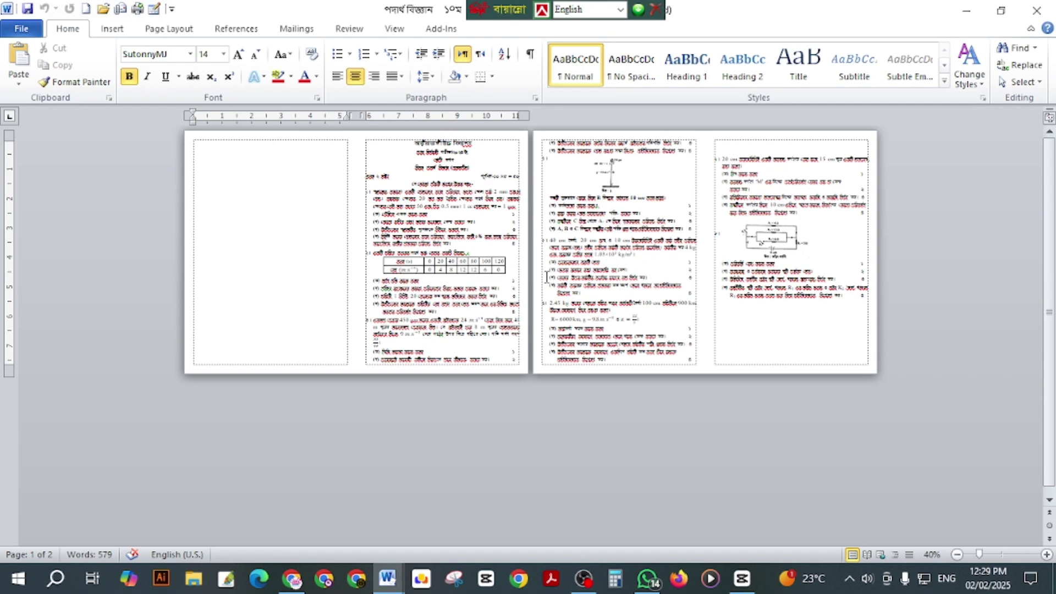
Step: Open the document বিজ্ঞান 10 ম শট from the same school folder
left_click(103, 9)
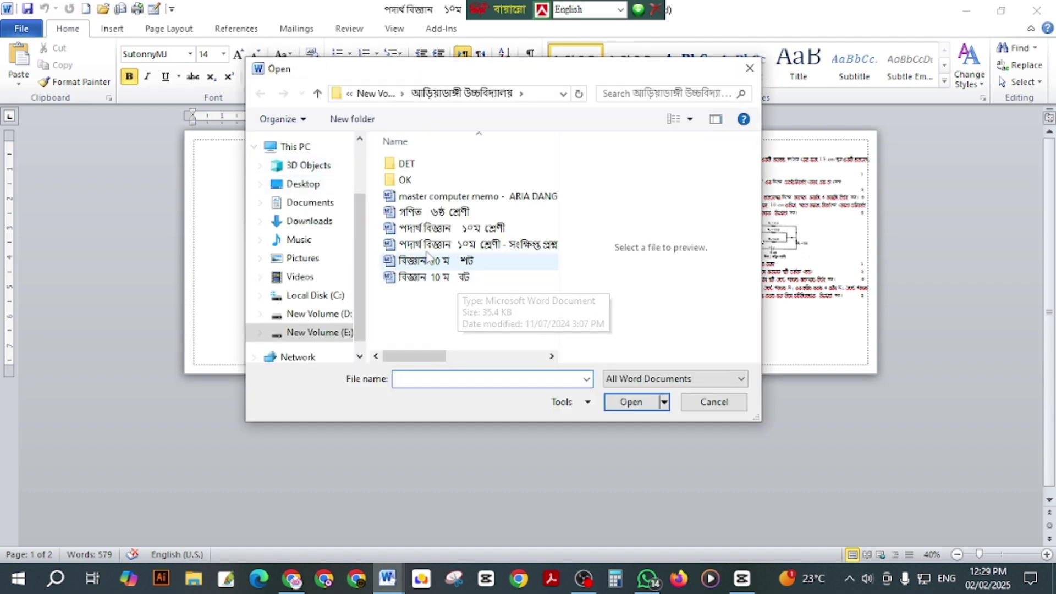
double_click(435, 277)
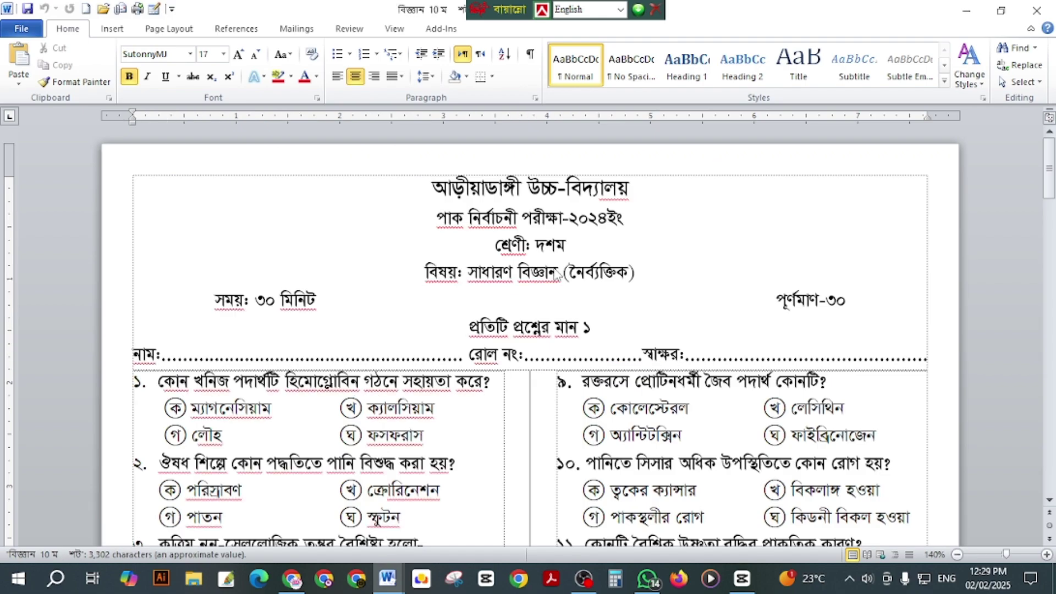
Step: Look through both pages of the general science paper, examining the heading, the two-column multiple-choice questions and the diagrams
scroll(551, 262, "down", 5)
scroll(550, 261, "up", 2)
scroll(550, 261, "up", 1)
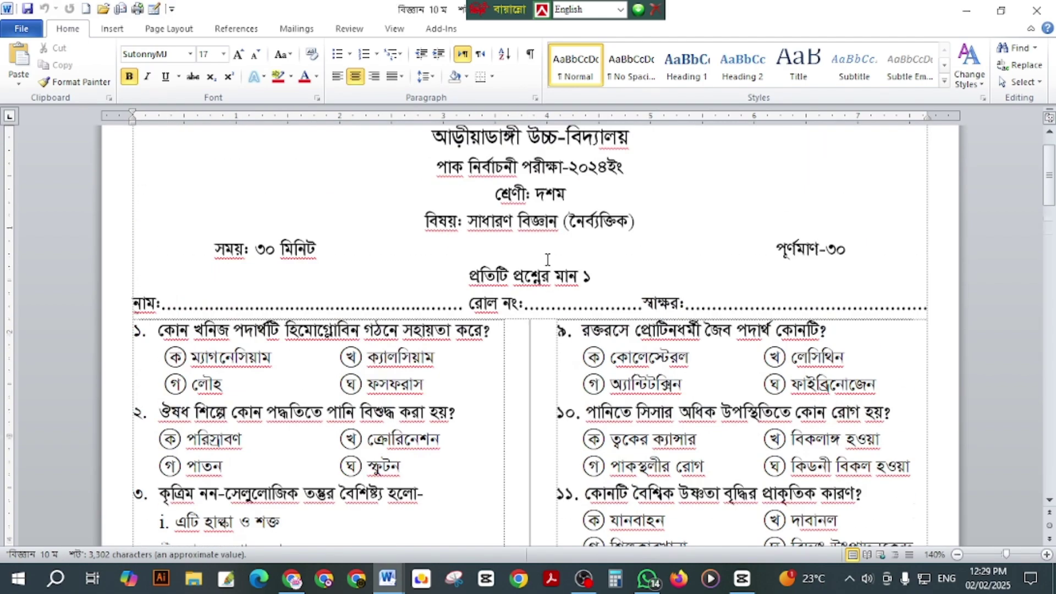
scroll(545, 262, "down", 13)
scroll(539, 263, "down", 15)
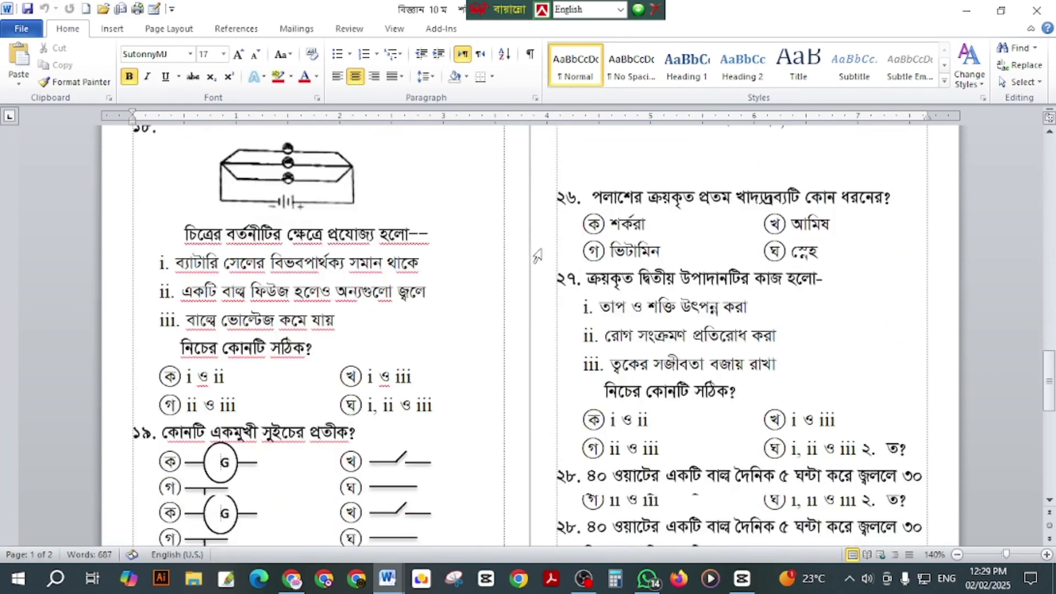
scroll(537, 256, "up", 15)
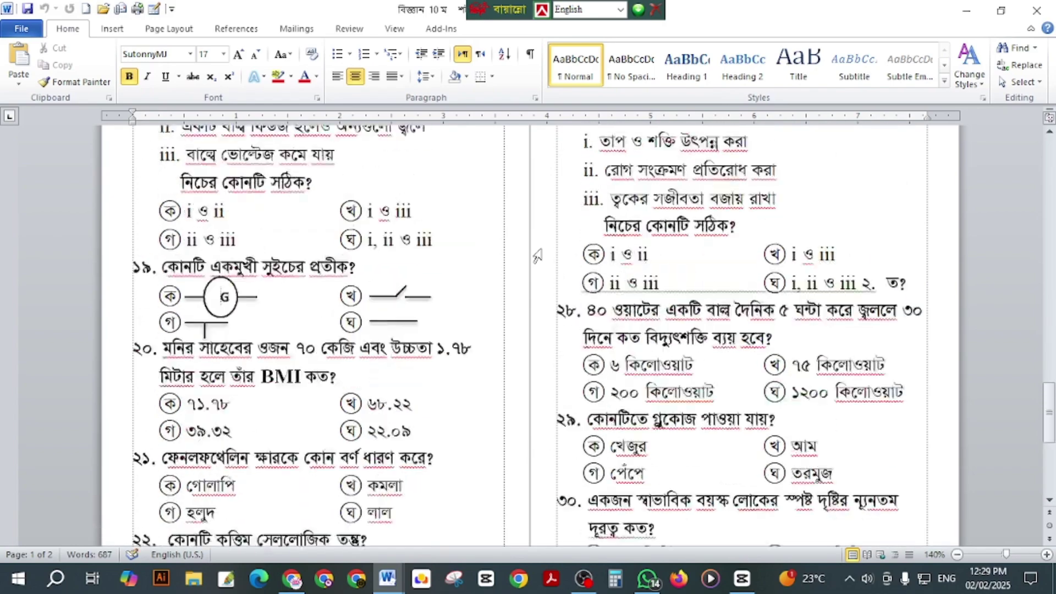
scroll(538, 256, "up", 14)
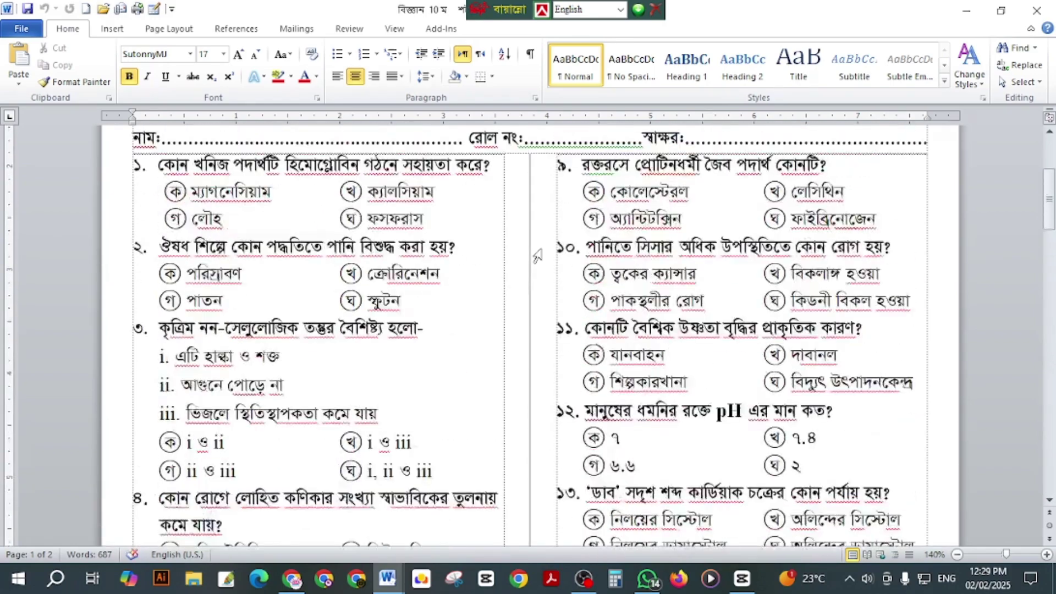
scroll(540, 253, "down", 18)
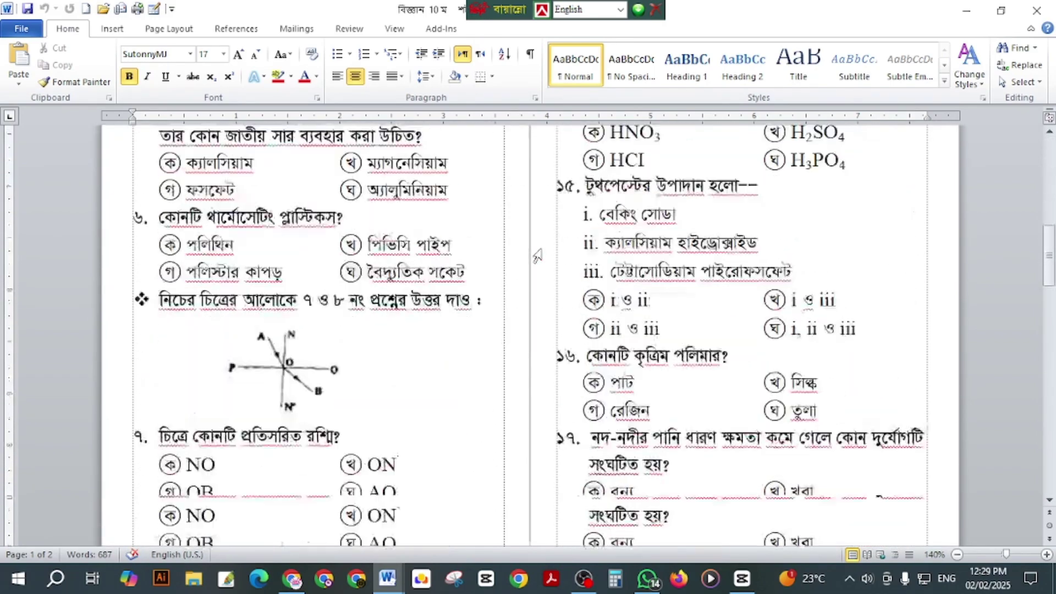
scroll(538, 256, "down", 5)
scroll(536, 253, "up", 5)
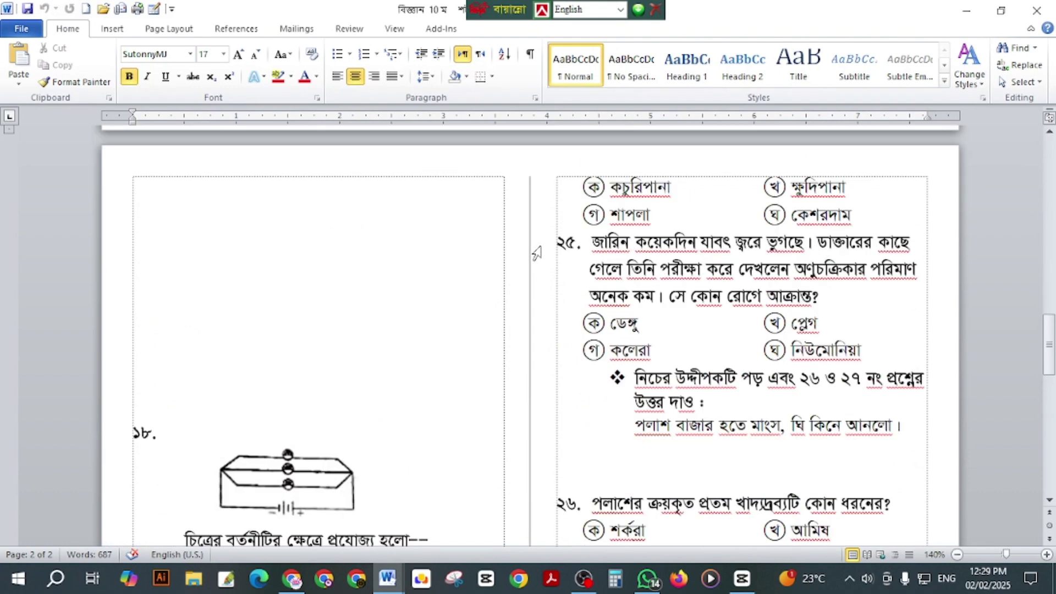
Step: Create a new blank document for practising the exam-paper layout
left_click(86, 10)
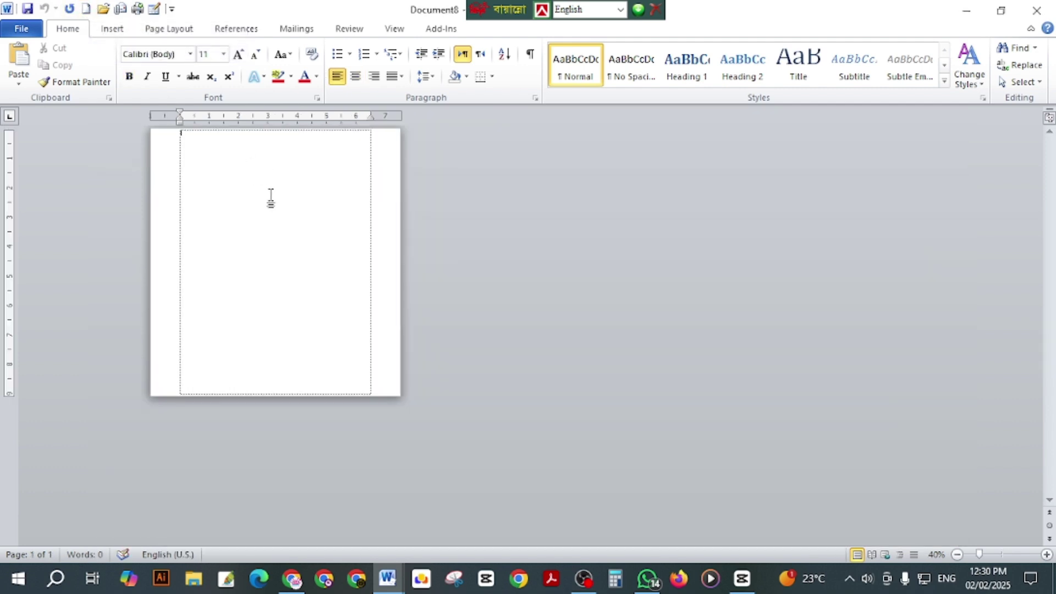
scroll(271, 196, "up", 11, "ctrl")
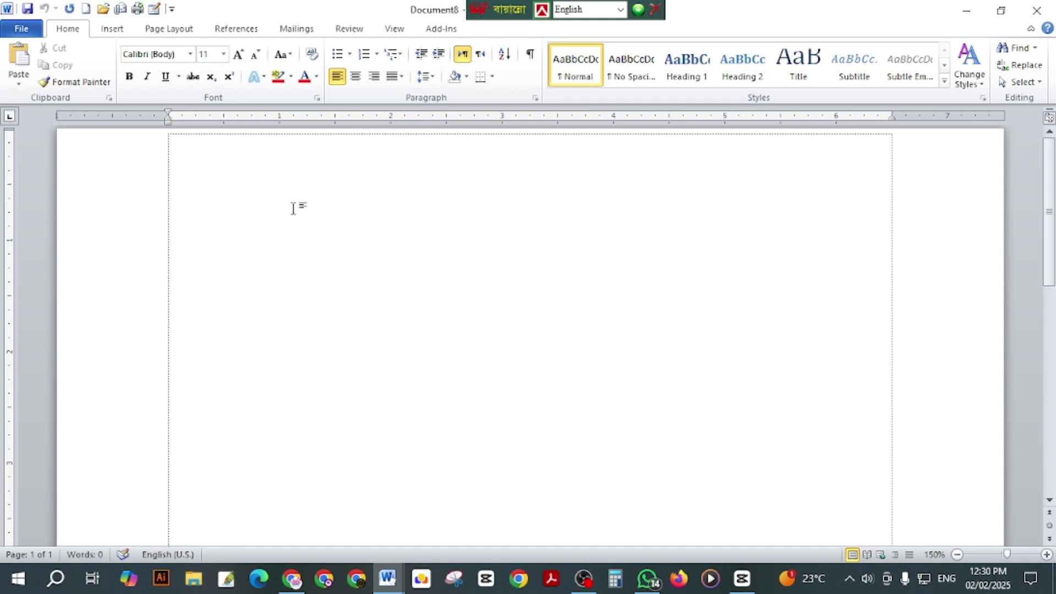
scroll(292, 209, "up", 2, "ctrl")
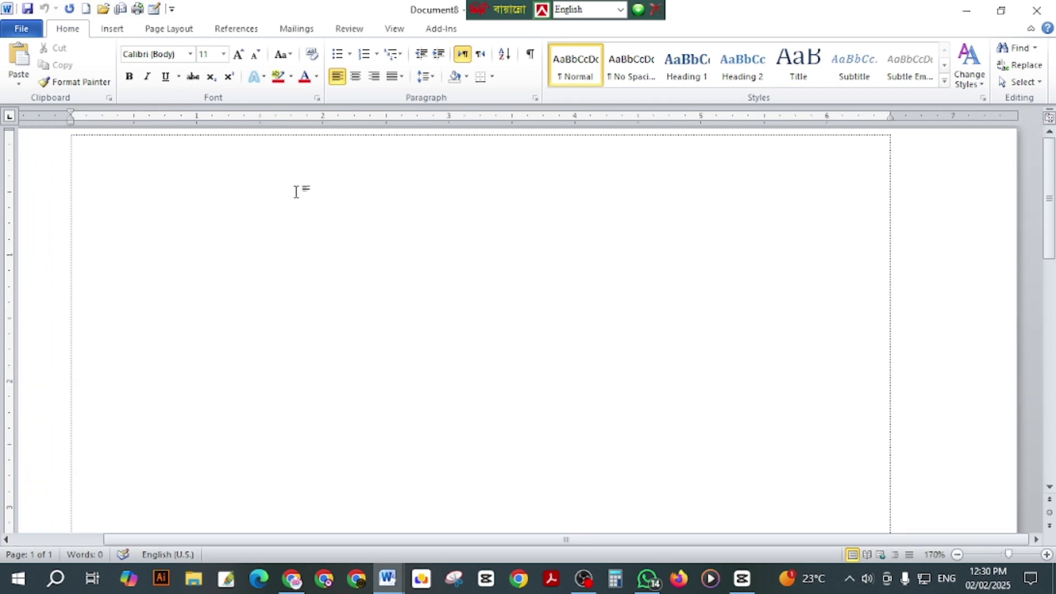
scroll(308, 194, "up", 1, "ctrl")
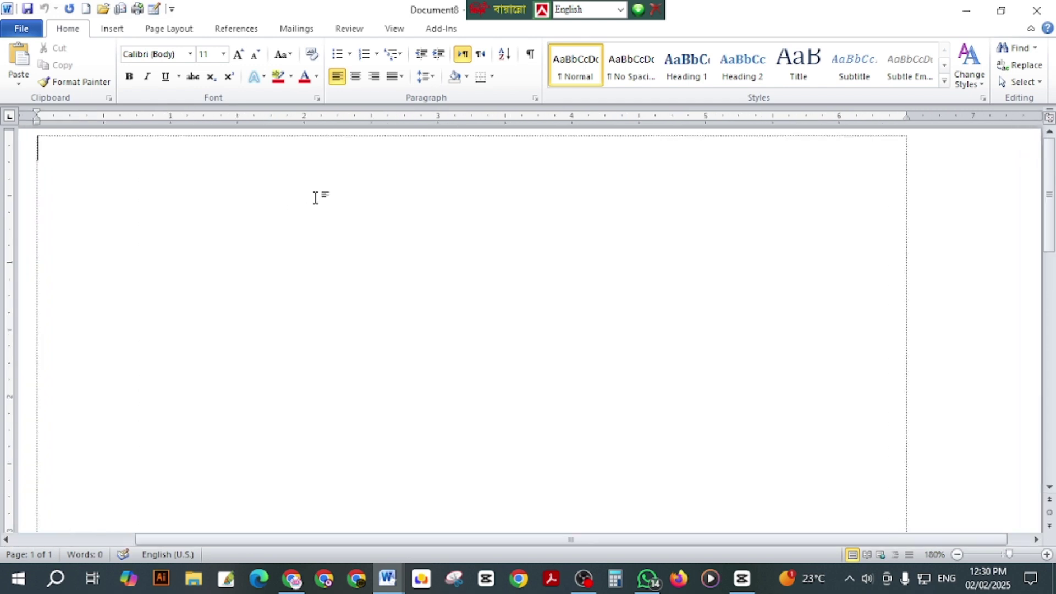
scroll(310, 195, "down", 2, "ctrl")
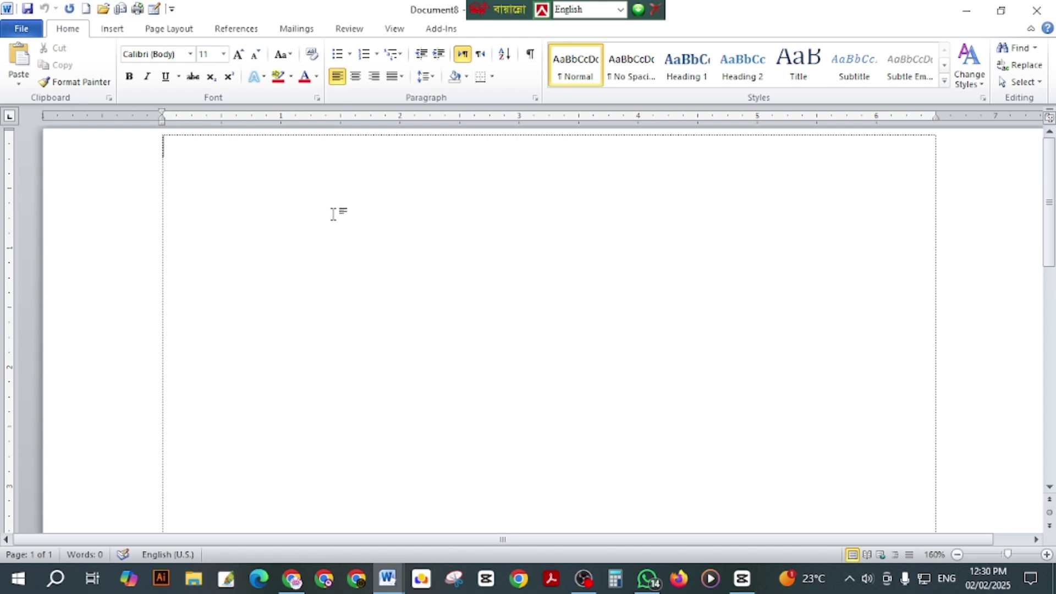
Step: Open the page setup settings and choose A4 210 x 297 mm as the paper size
left_click(181, 35)
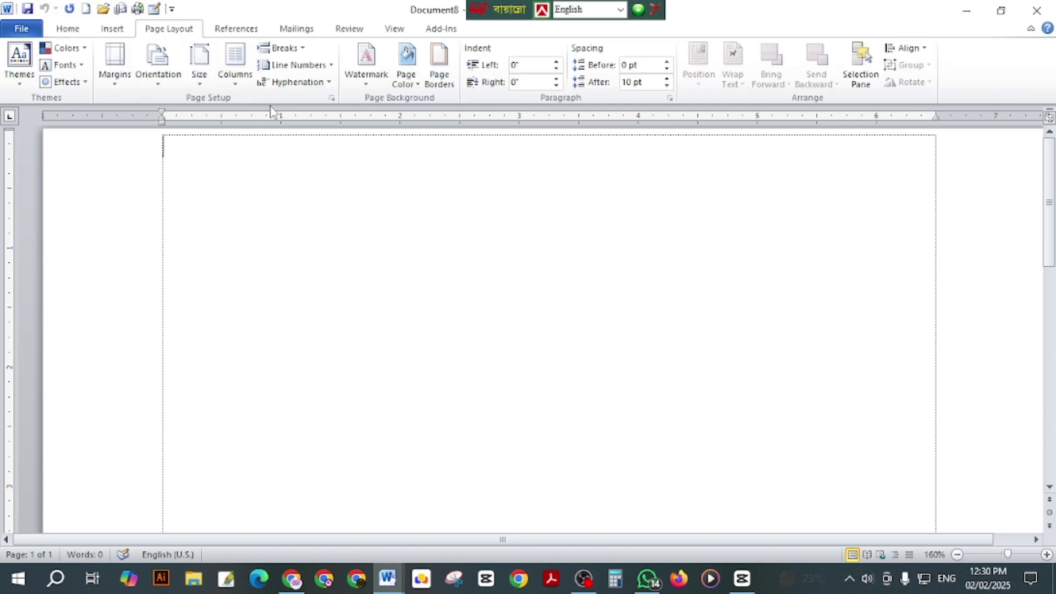
left_click(334, 99)
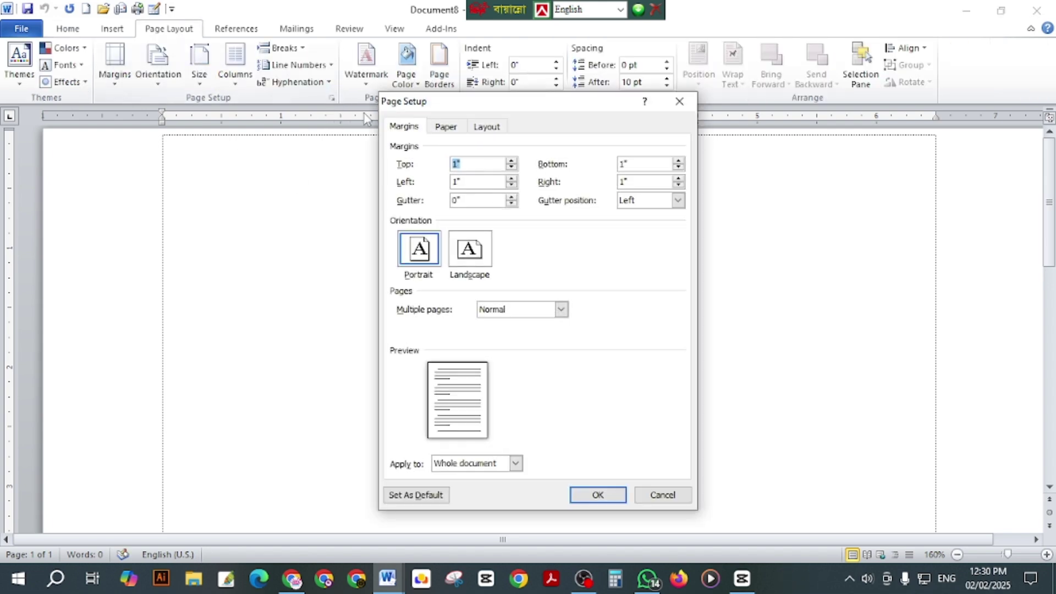
left_click(446, 127)
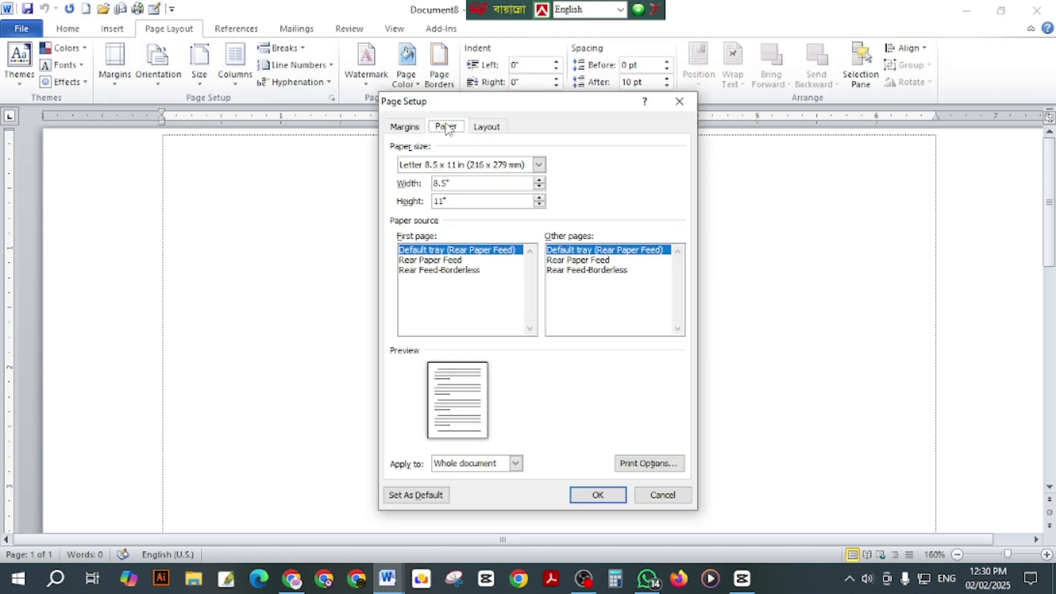
left_click(455, 166)
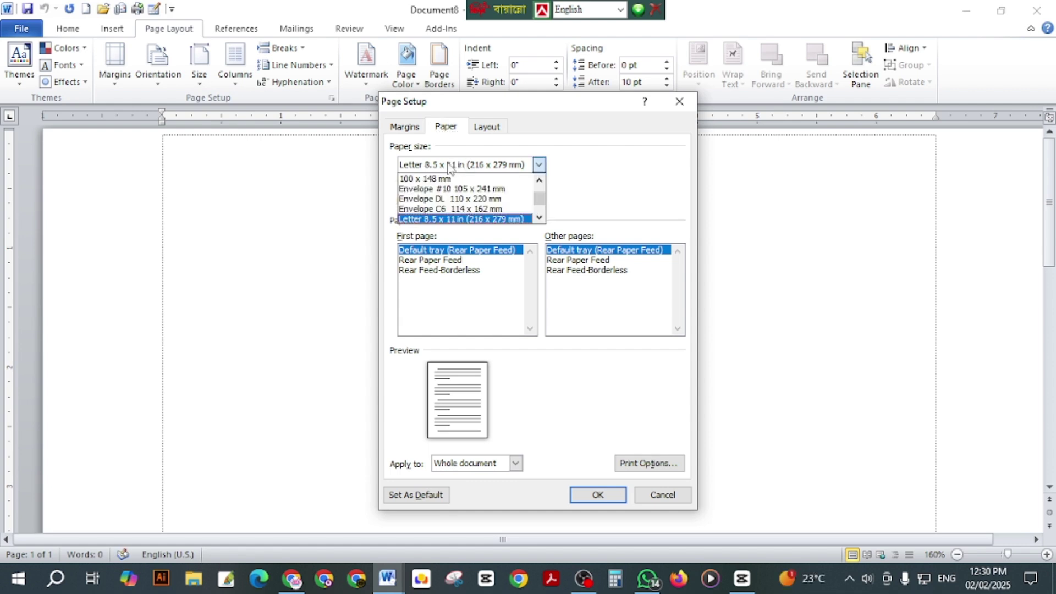
left_click(448, 127)
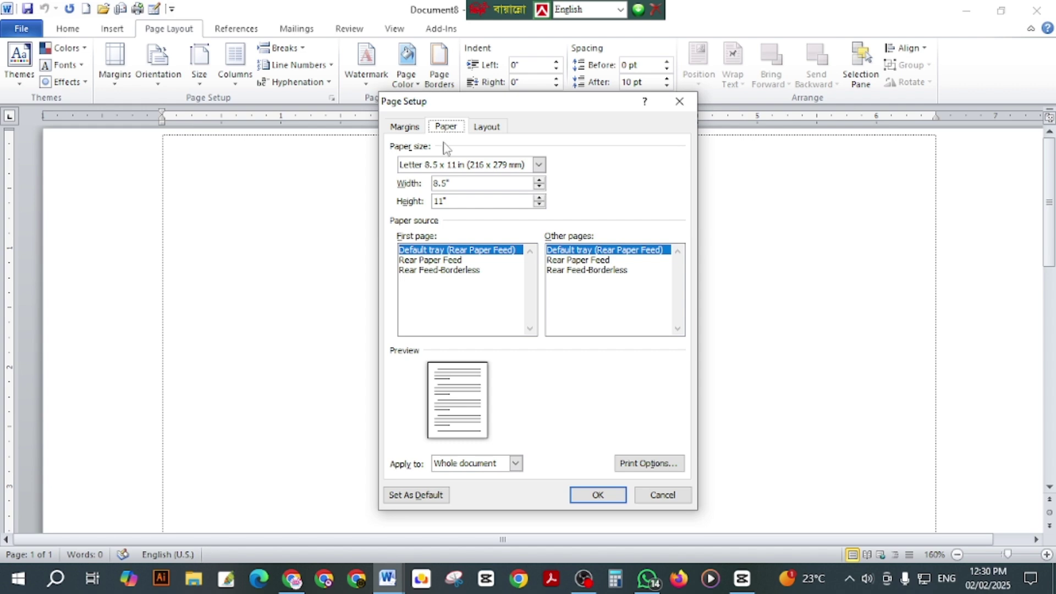
left_click(456, 165)
scroll(487, 201, "up", 5)
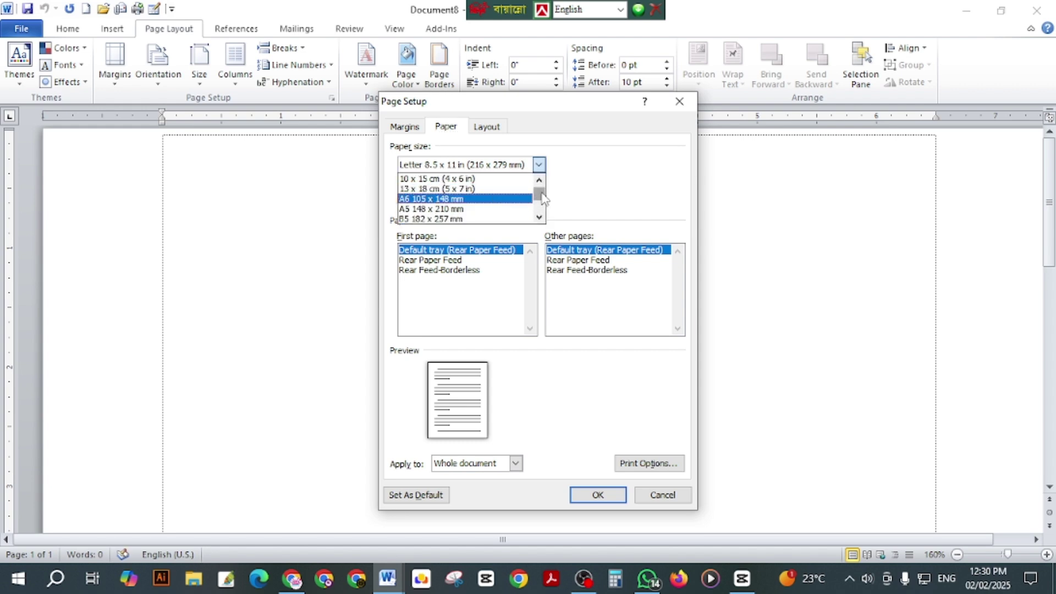
scroll(471, 180, "up", 1)
left_click(469, 179)
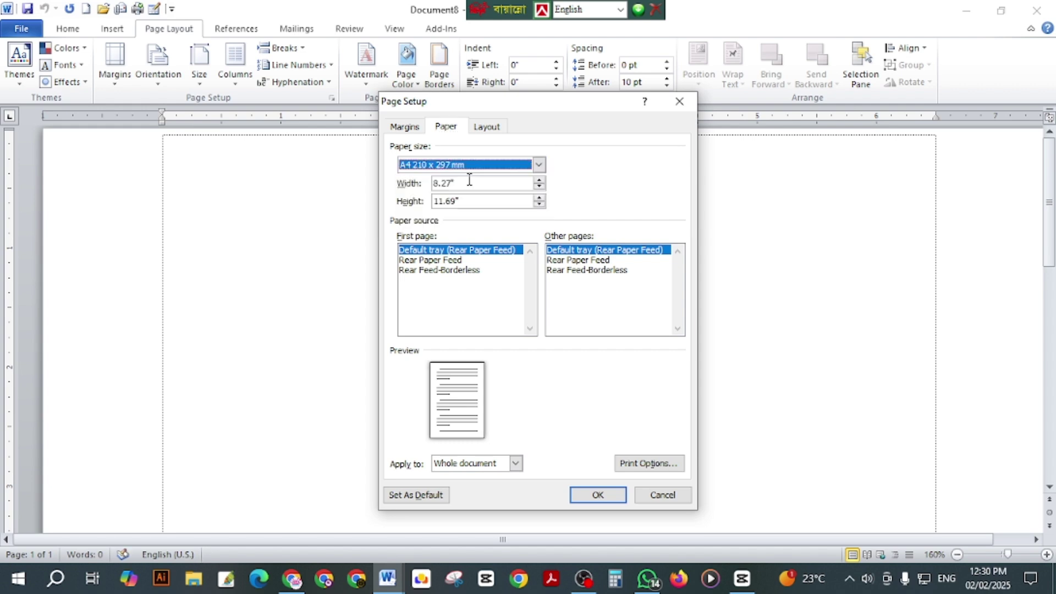
Step: Set the top, left, right and bottom margins to 0.5" and apply the page setup to the whole document
left_click(418, 130)
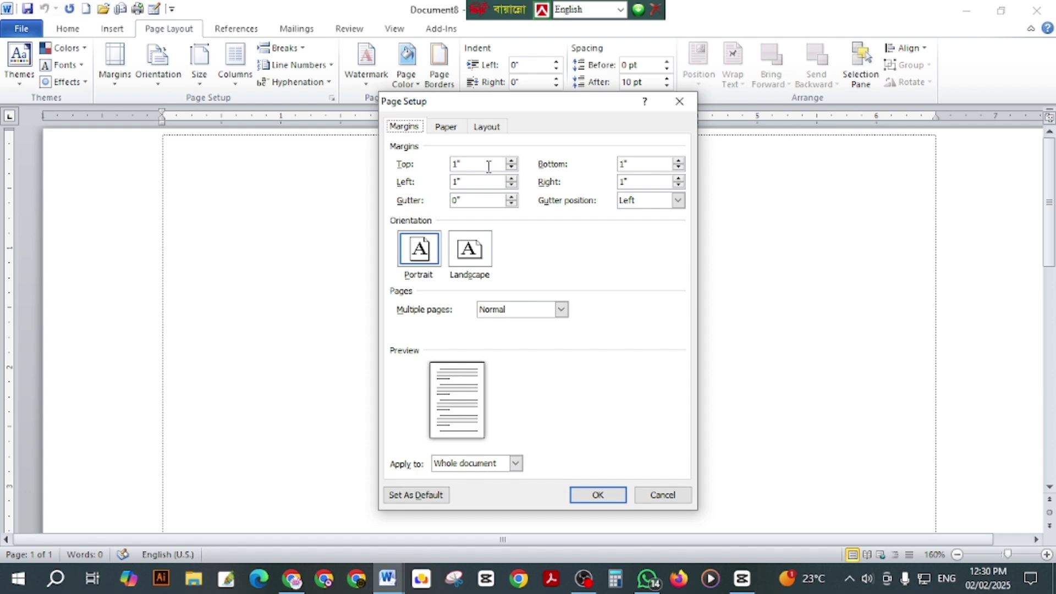
left_click_drag(488, 164, 456, 171)
left_click_drag(494, 181, 399, 182)
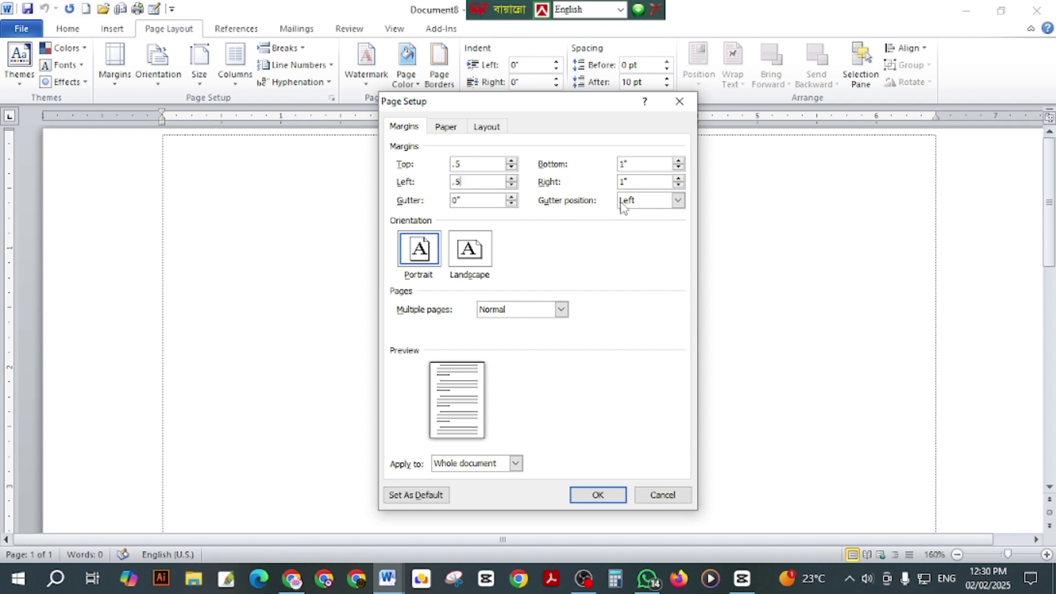
left_click_drag(644, 181, 542, 193)
type(".5")
left_click_drag(654, 164, 568, 172)
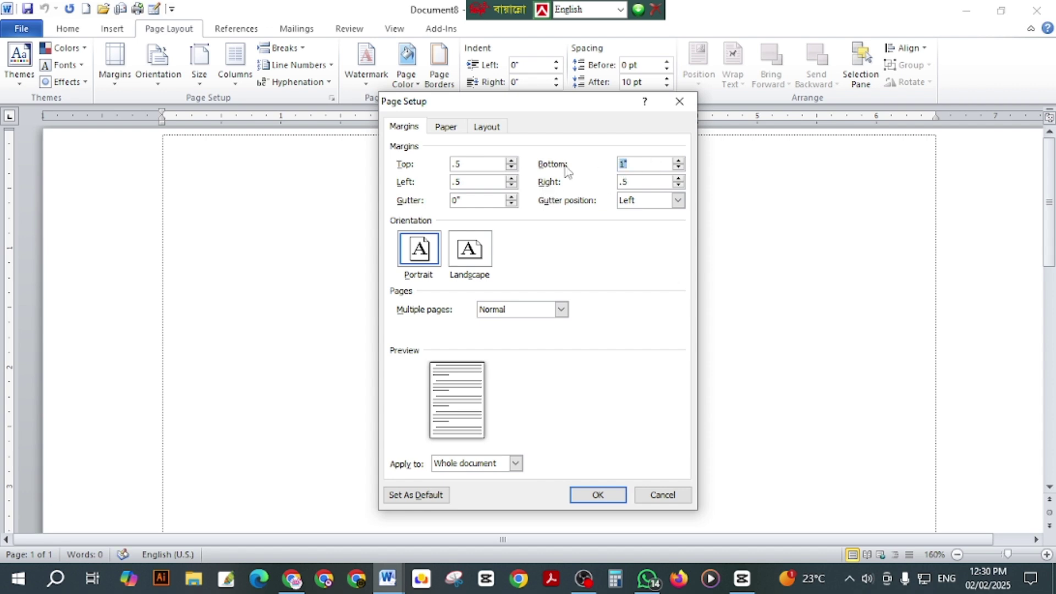
type(".5")
left_click(445, 127)
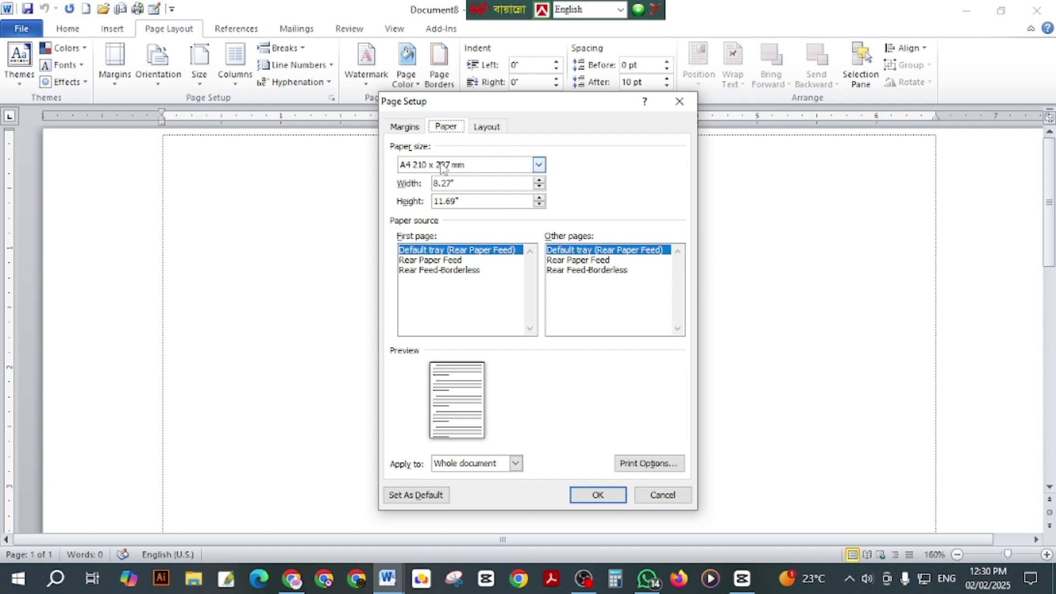
left_click(406, 127)
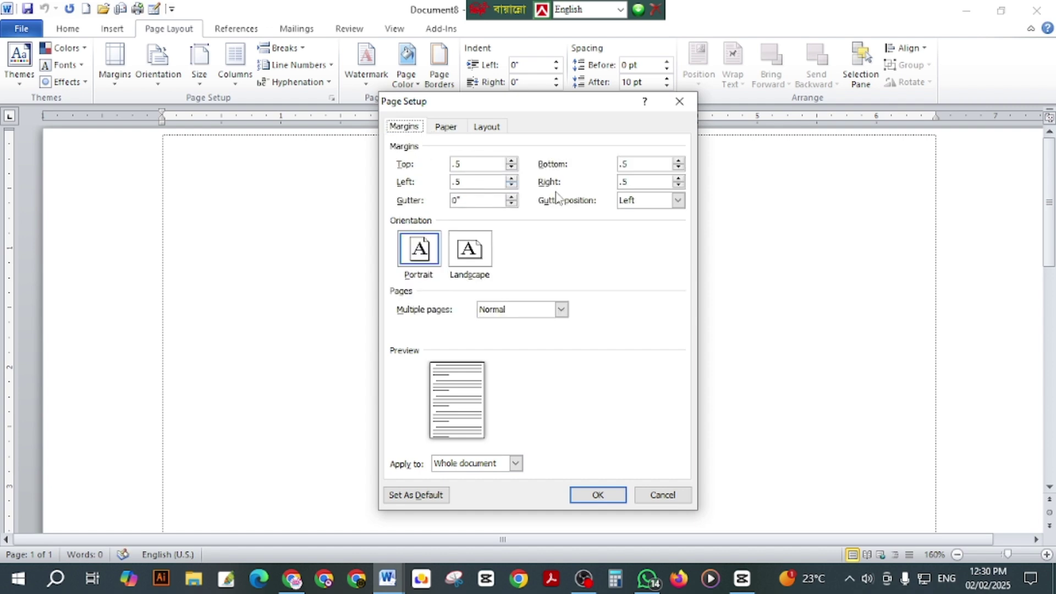
left_click(597, 495)
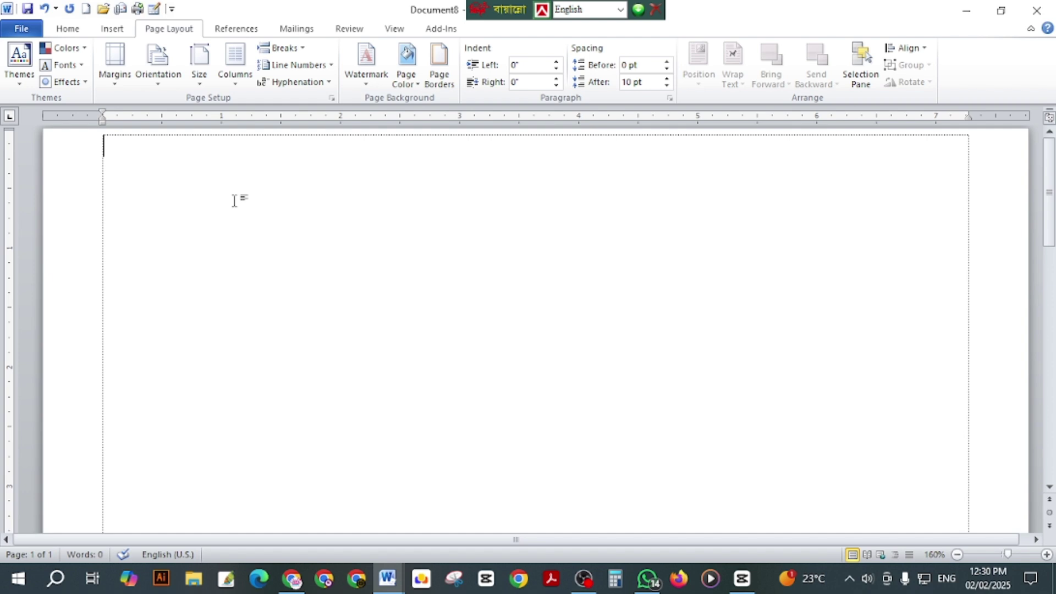
Step: Enter the sample text jjnjhnjj on the first line, and choose a two-column layout that applies from this point forward
type("jjnjhn")
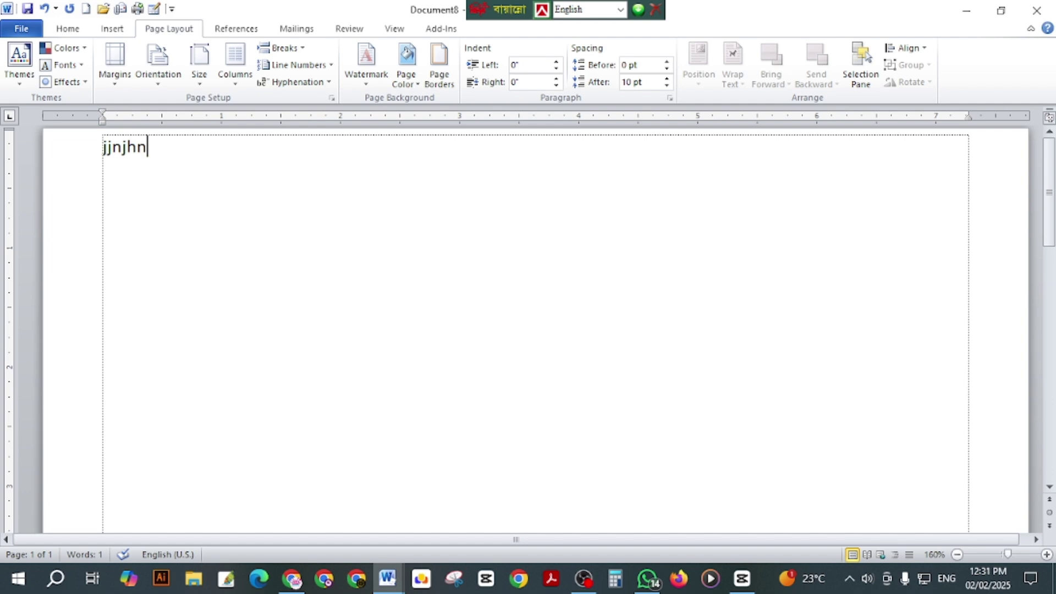
type("jj")
left_click(238, 88)
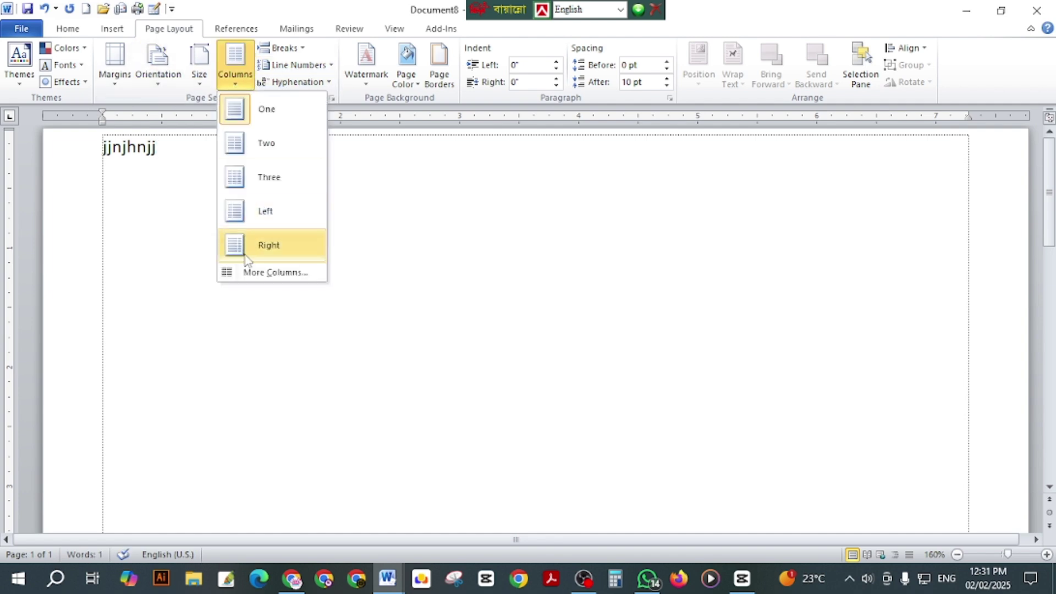
left_click(256, 274)
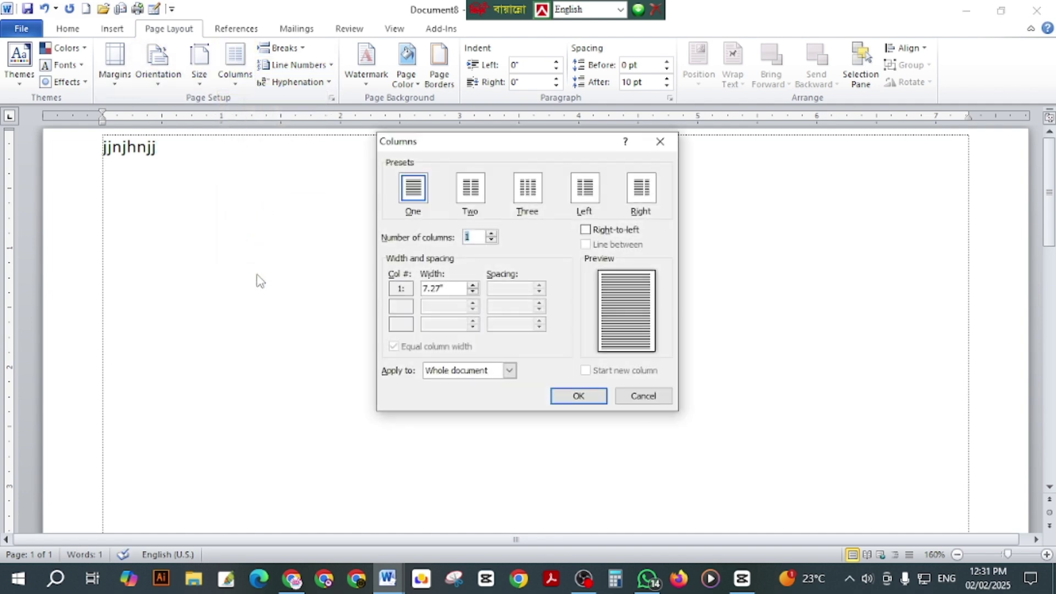
left_click(469, 202)
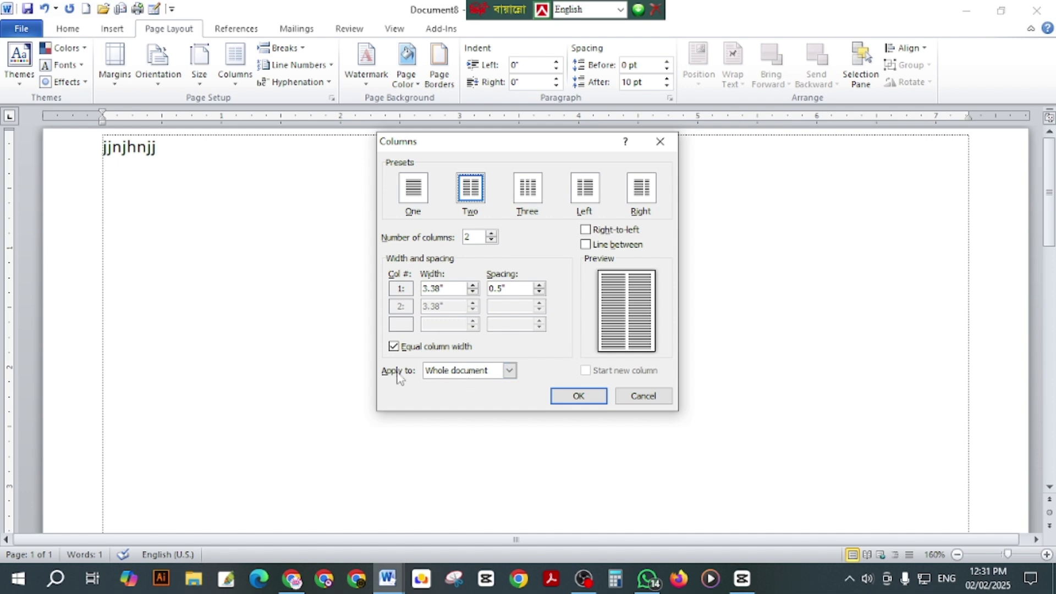
left_click(465, 372)
left_click(464, 395)
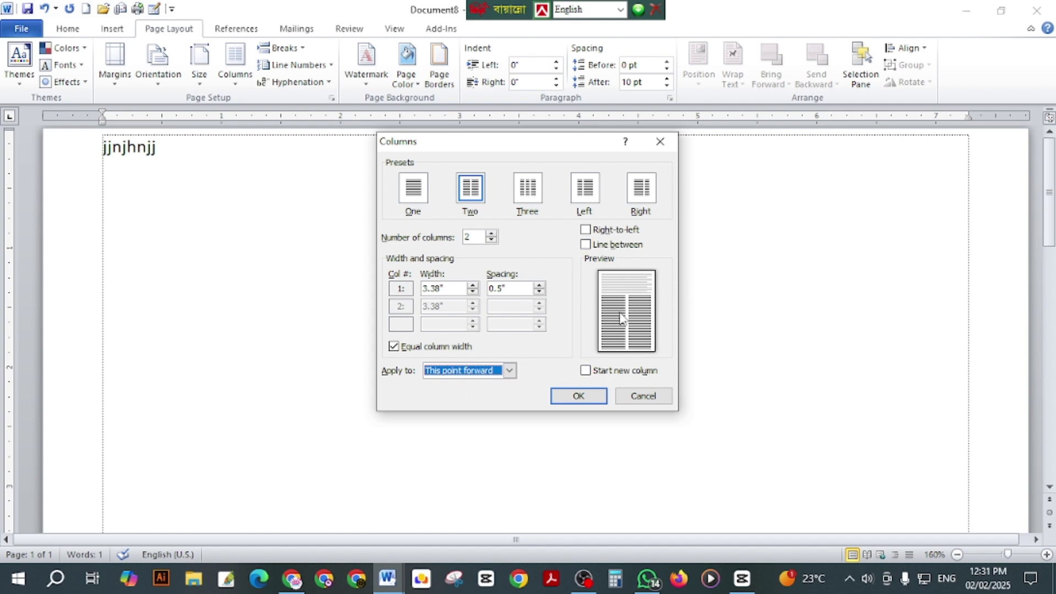
Step: Add a line between the two columns, reduce their spacing to 0.3" and apply the layout from this point forward
left_click(595, 247)
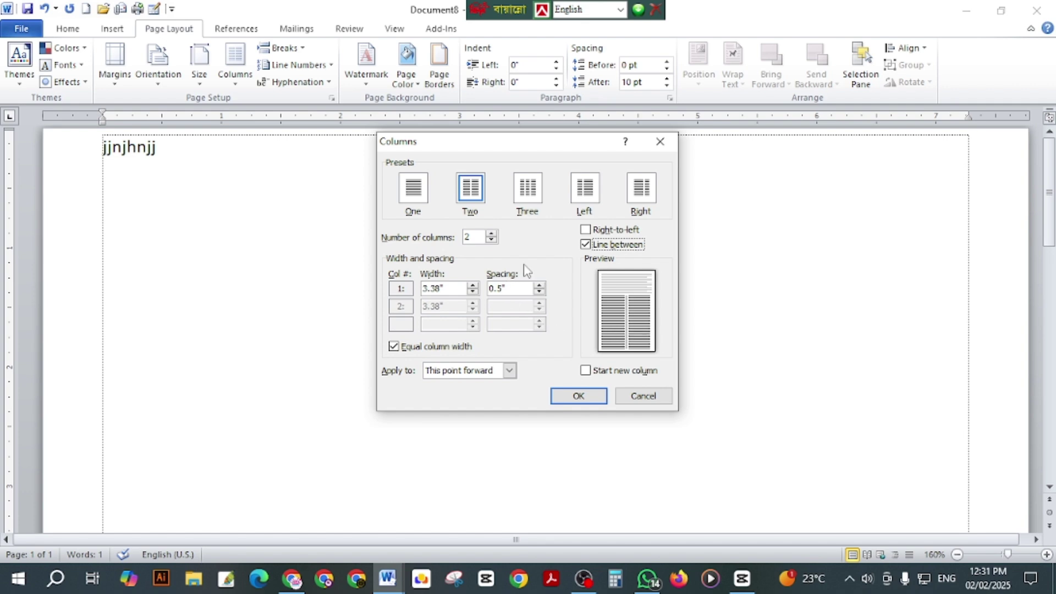
left_click(539, 294)
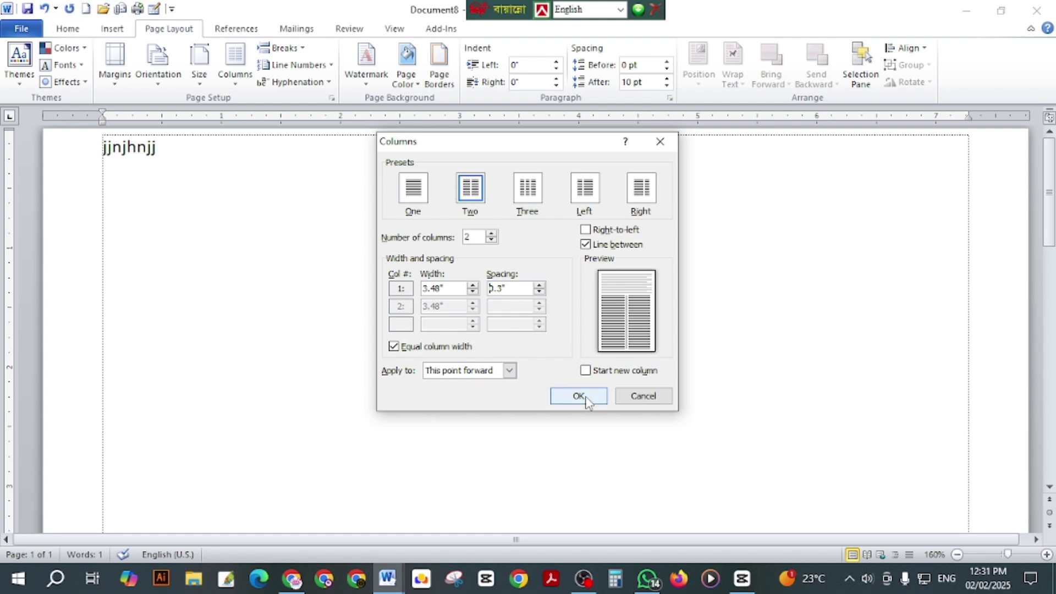
left_click(482, 197)
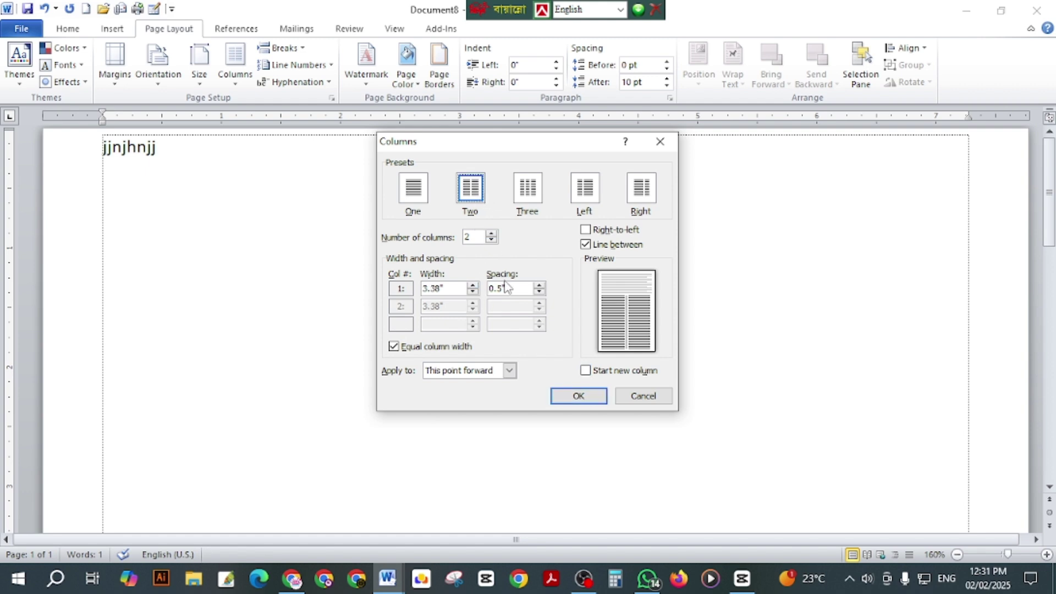
left_click(539, 292)
left_click(473, 372)
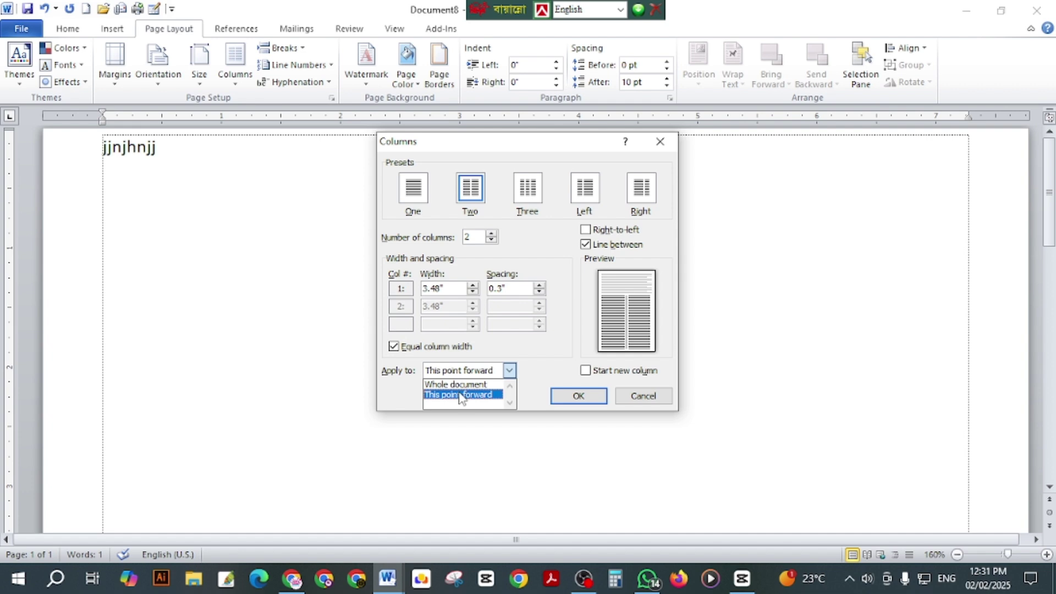
left_click(460, 395)
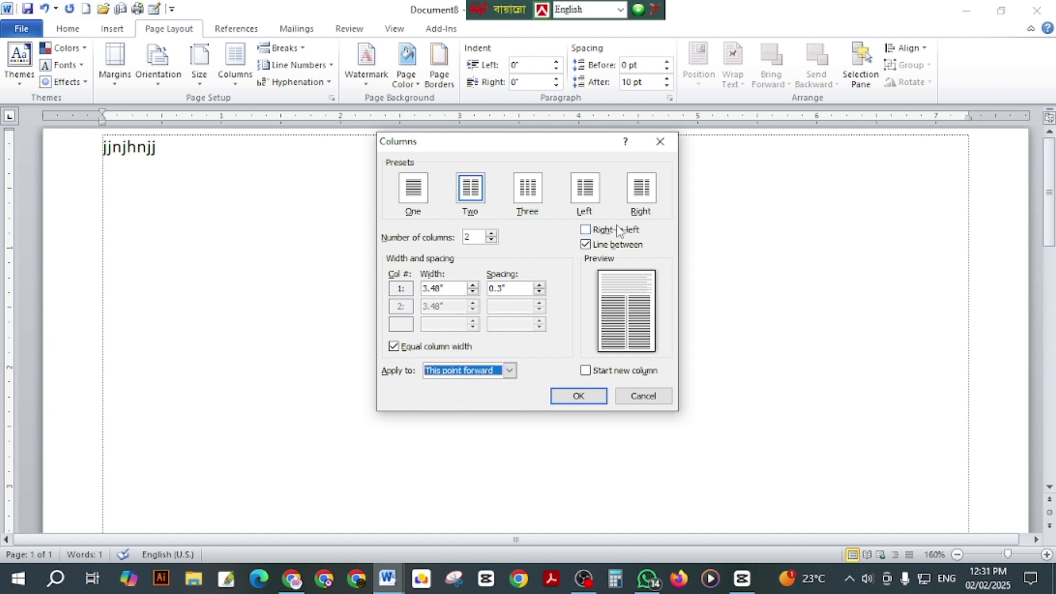
left_click(610, 247)
left_click(586, 245)
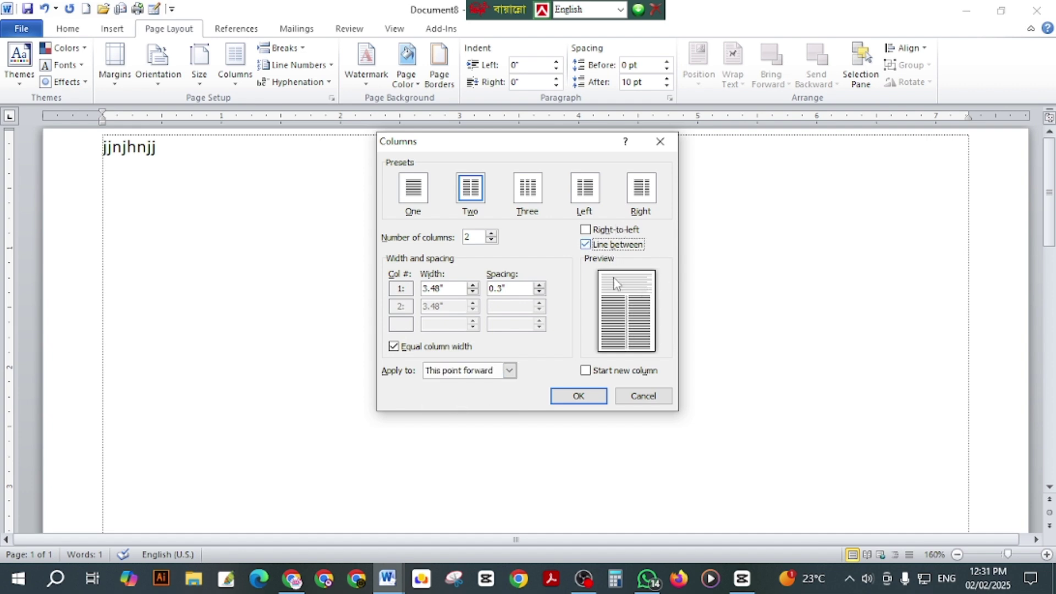
left_click(577, 396)
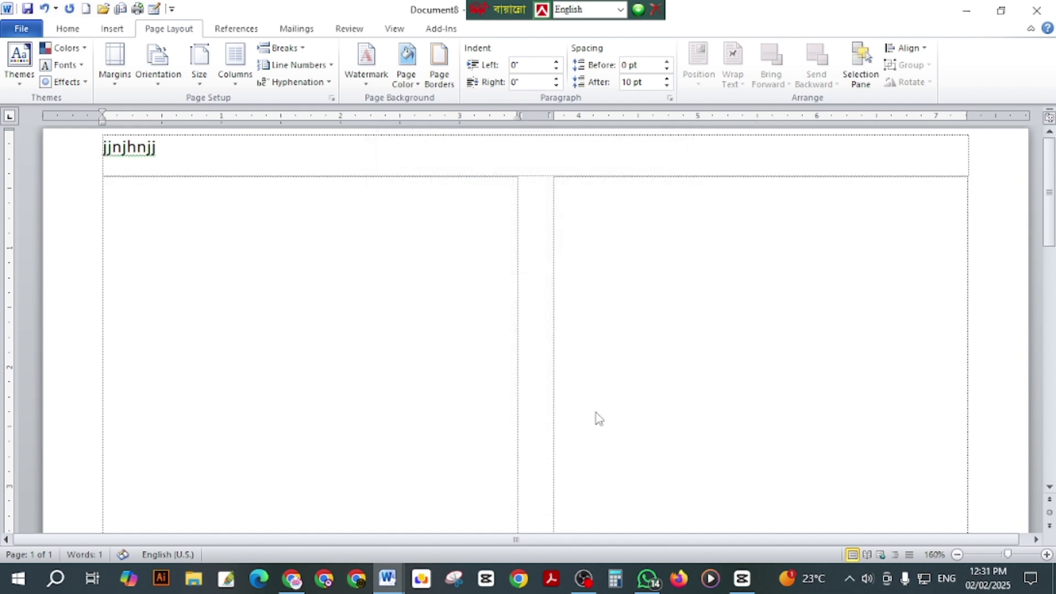
left_click(222, 151)
key("alt+p")
key("s")
key("p")
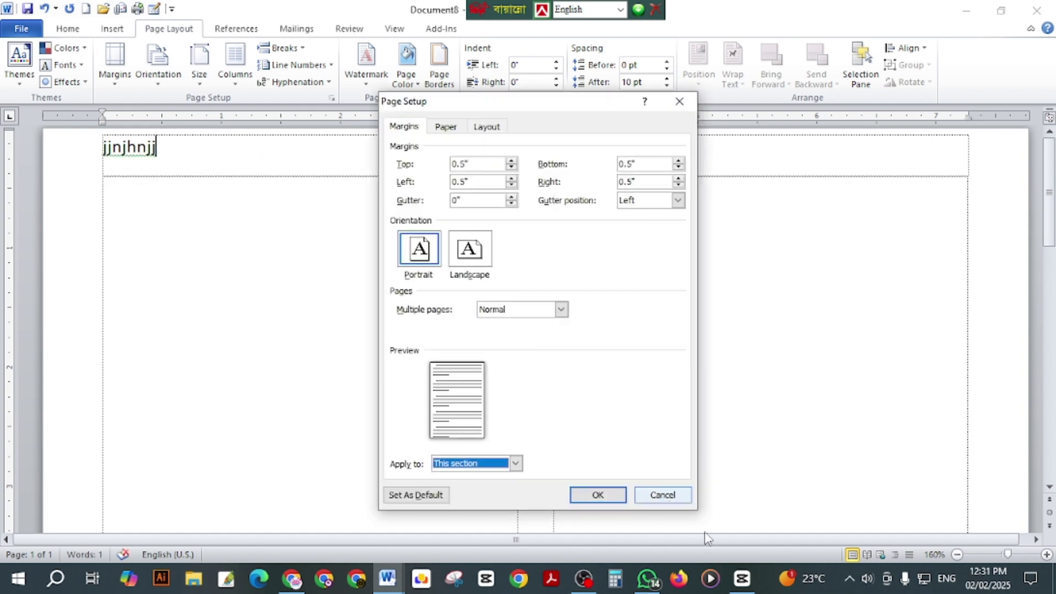
left_click(663, 494)
Step: Change the font of the sample text line above the columns to SutonnyMJ
left_click(63, 144)
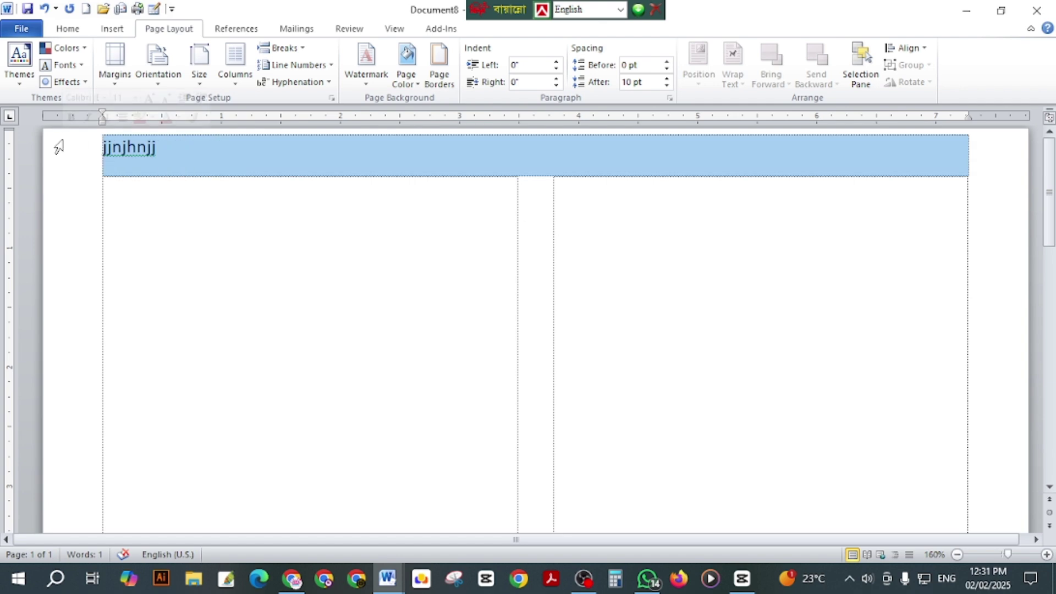
left_click(81, 29)
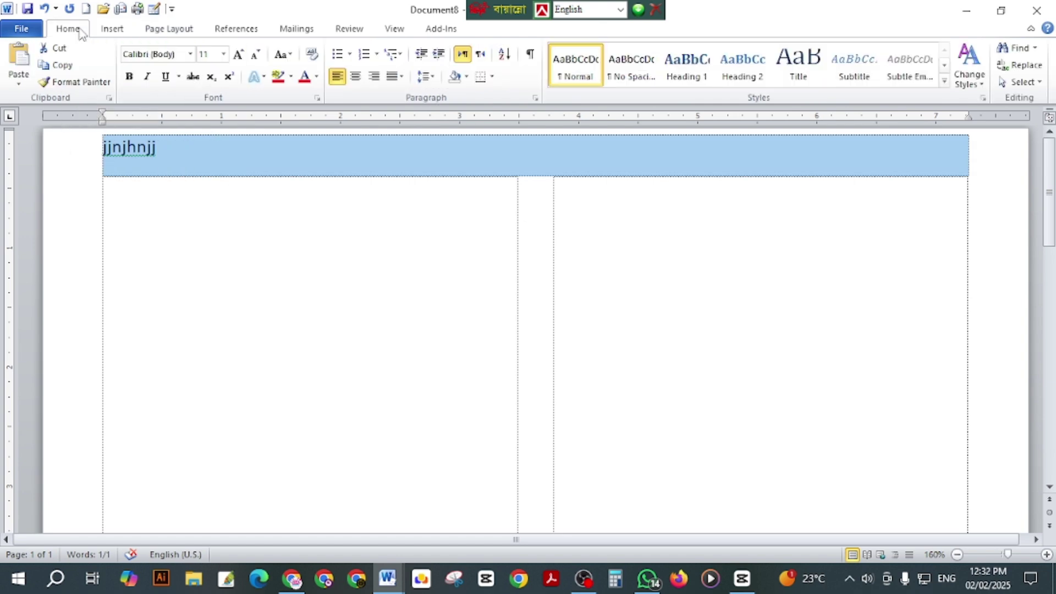
left_click(190, 54)
left_click(167, 180)
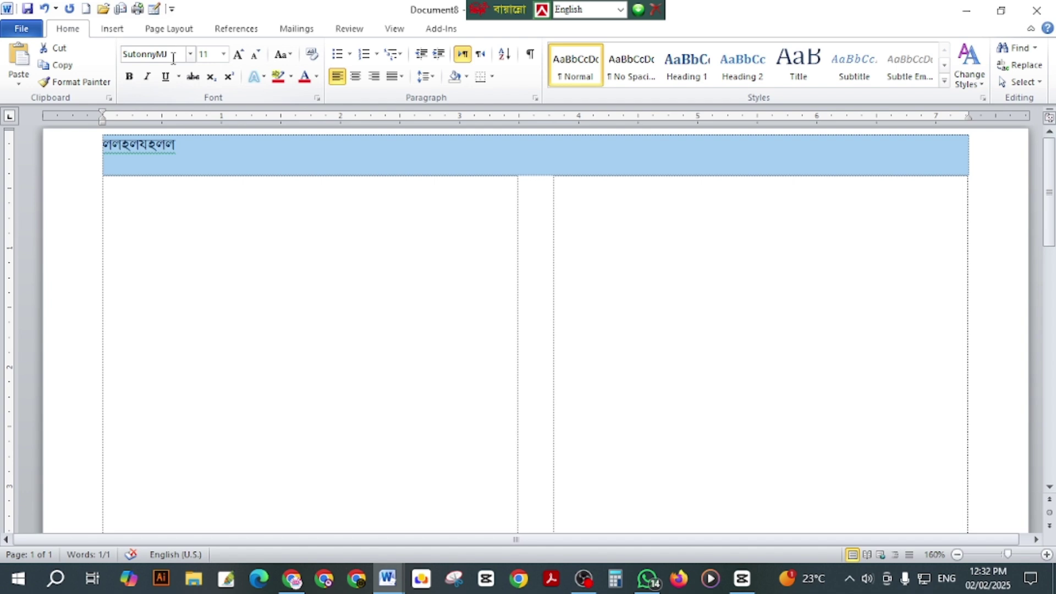
double_click(226, 147)
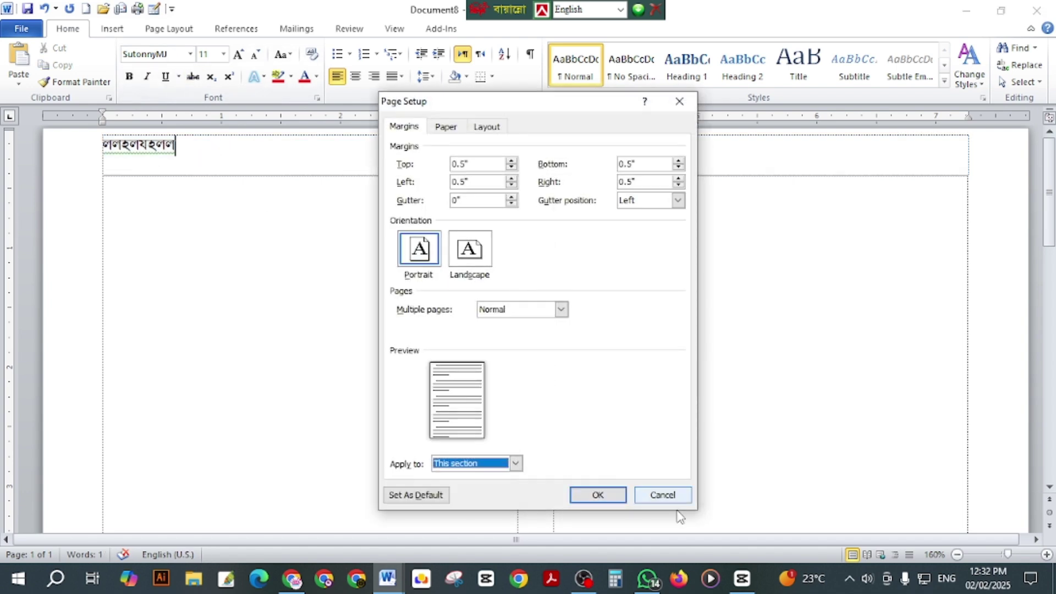
Step: Close the page setup without changes and reapply the SutonnyMJ font to the whole sample line above the columns
left_click(663, 496)
triple_click(164, 145)
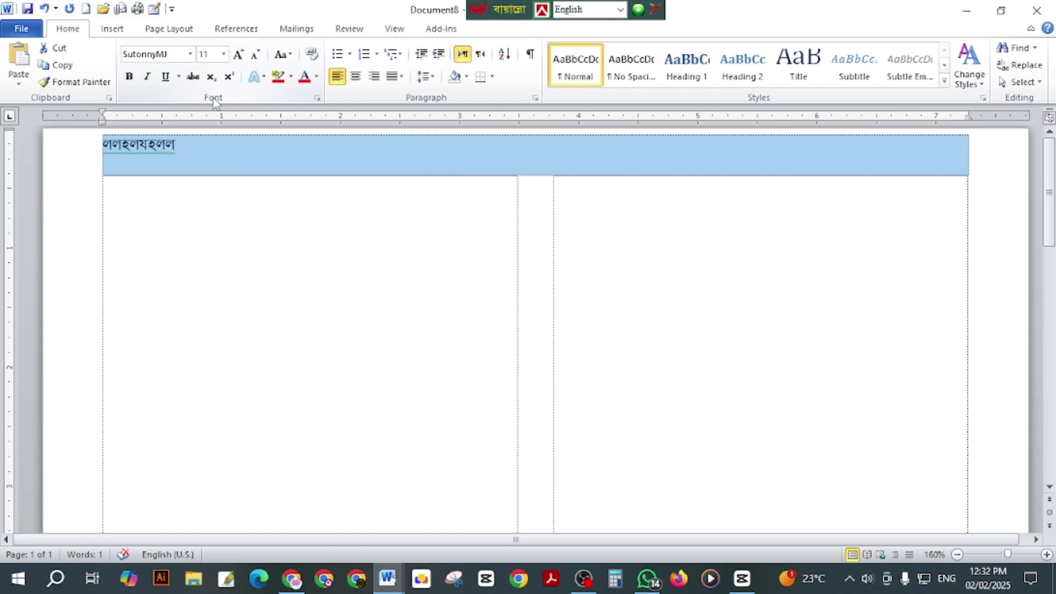
left_click(190, 54)
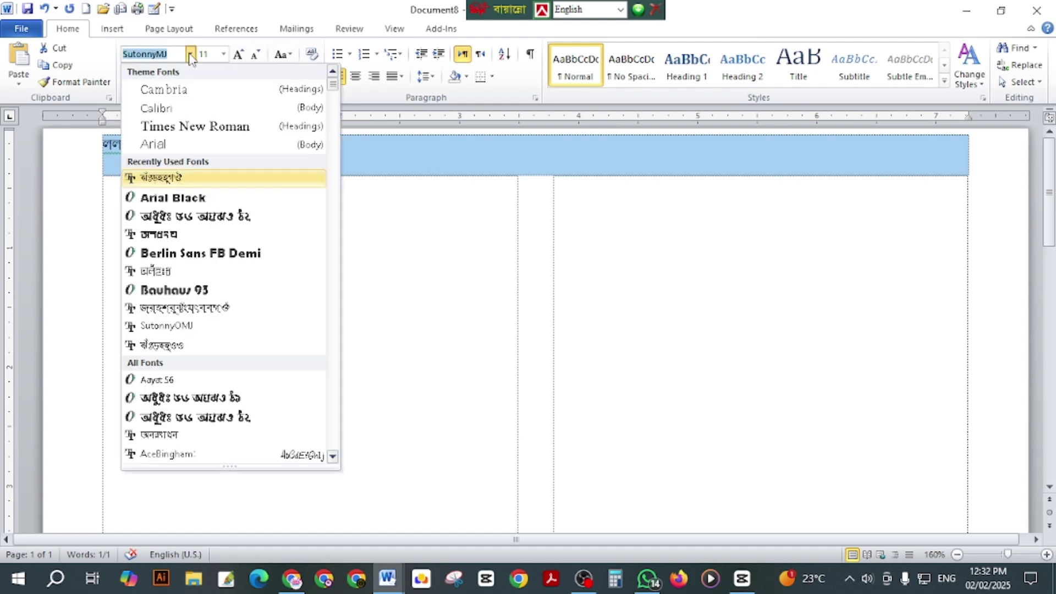
left_click(181, 184)
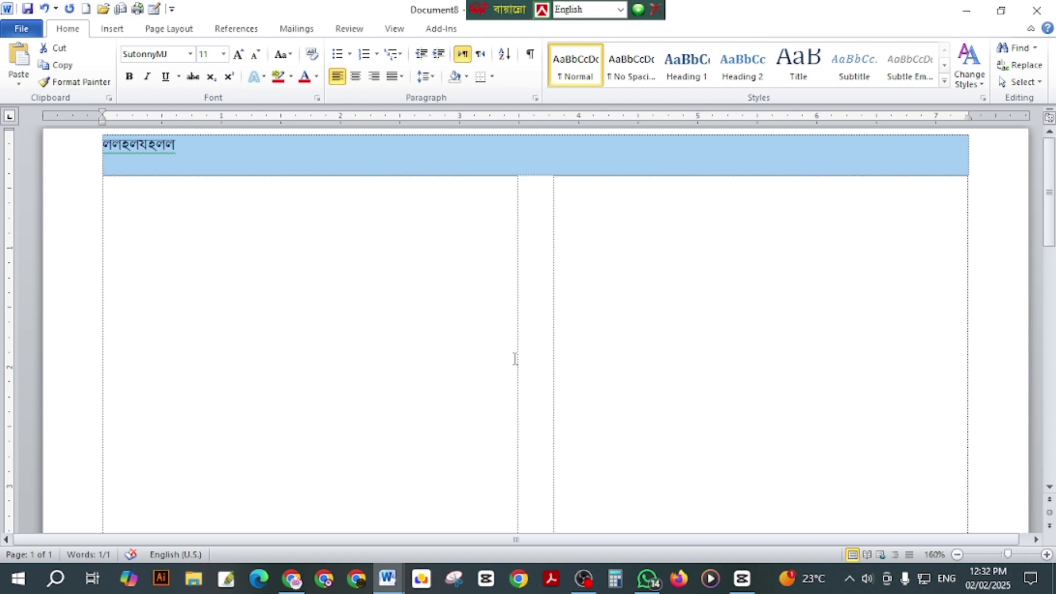
Step: Switch the input layout to Bijoy Classic, replace the sample line with a few test ক characters, and clear them
key("ctrl+alt+b")
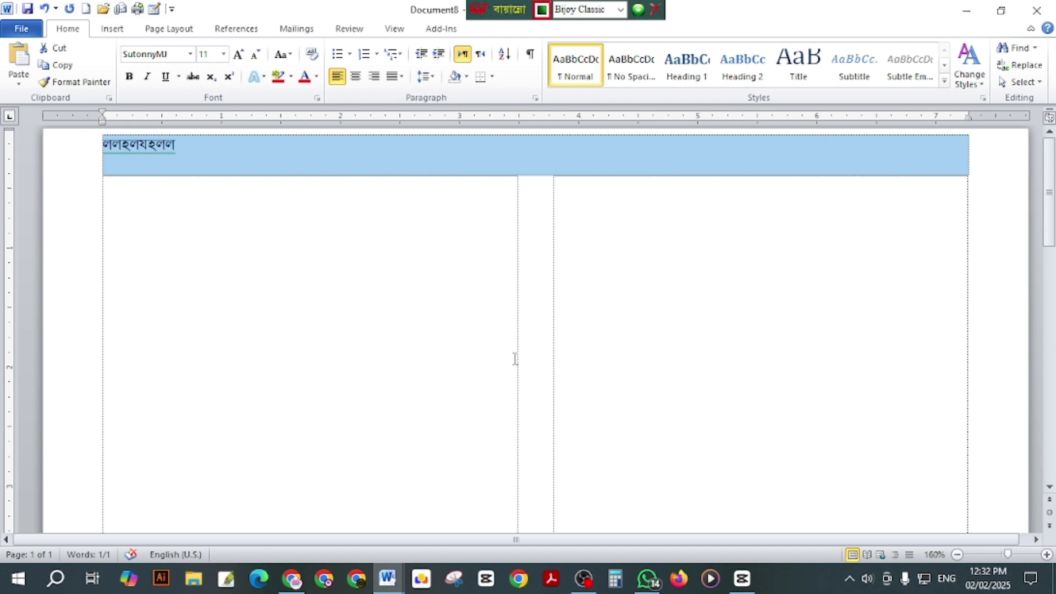
type("কককক")
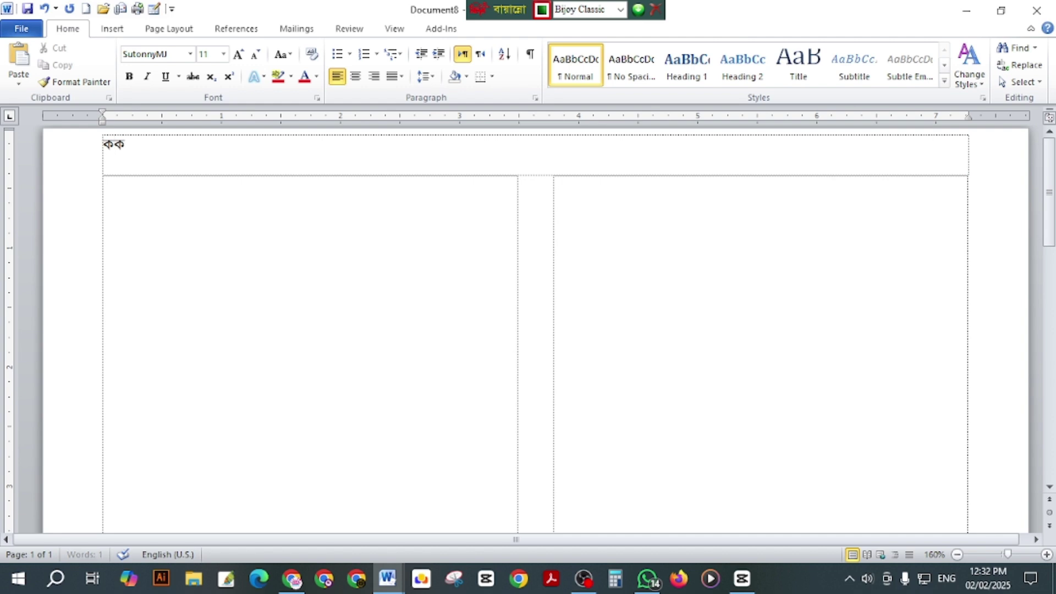
key("BackSpace")
key("BackSpace")
key("BackSpace")
key("BackSpace")
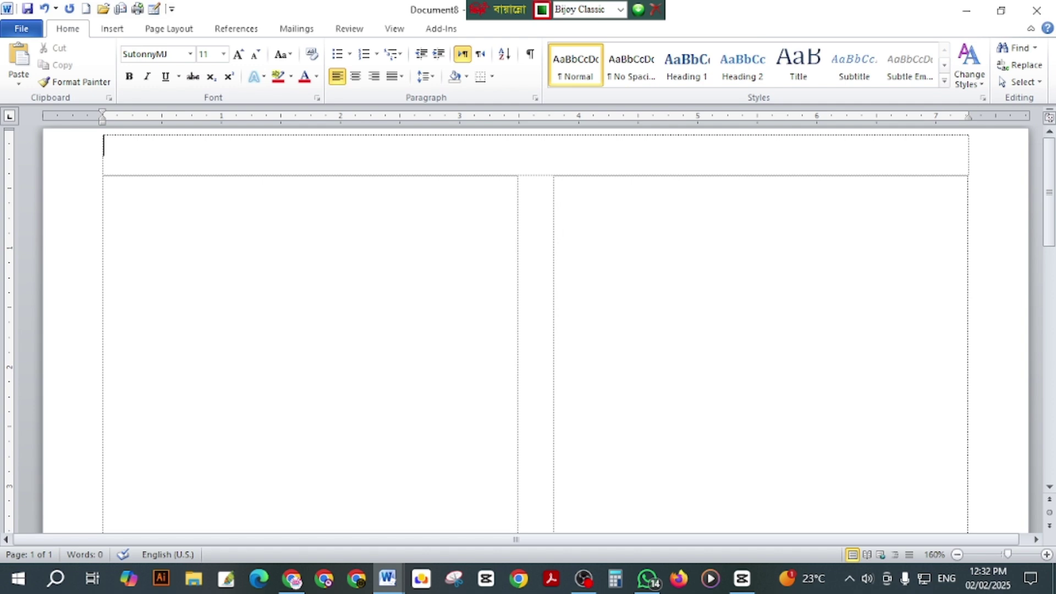
Step: Enter the Bangla heading text আড়িয়াডাঙ্গী উচ্চ on the first line above the columns
type("আড়িয়া")
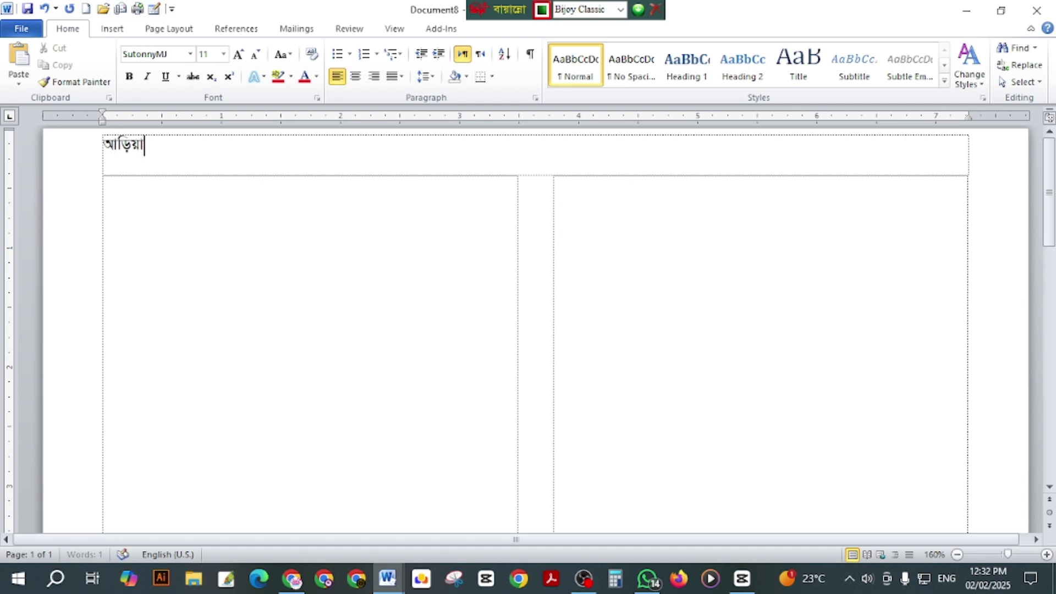
type("ডাঙ্গী উচ্চ")
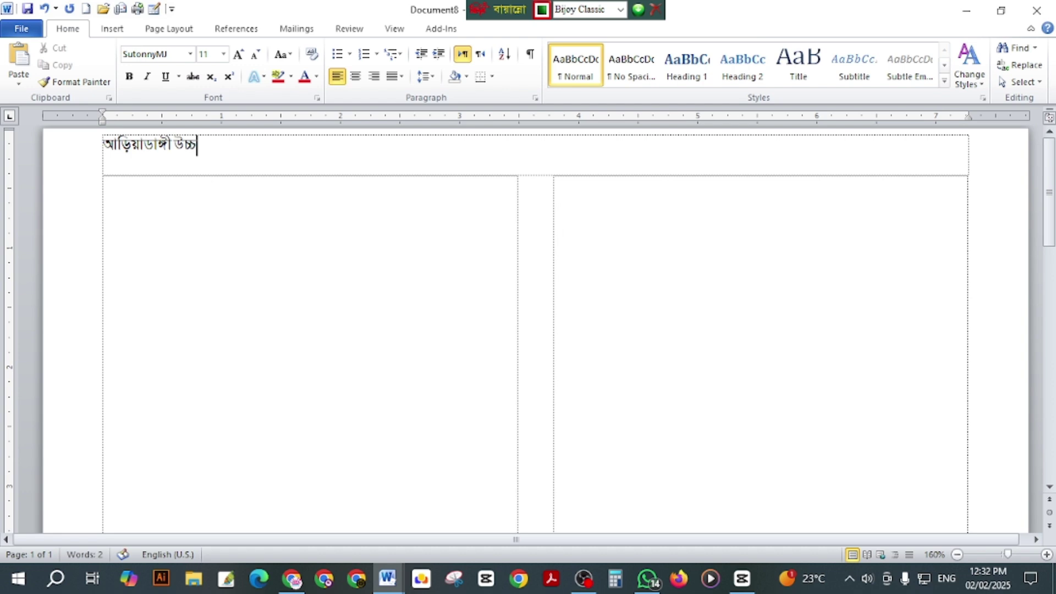
Step: Complete the school name line in the wide header cell with "বিদ্যালয়, সাঁথিয়া পাবনা"
type(" বিদ্যালয়ং")
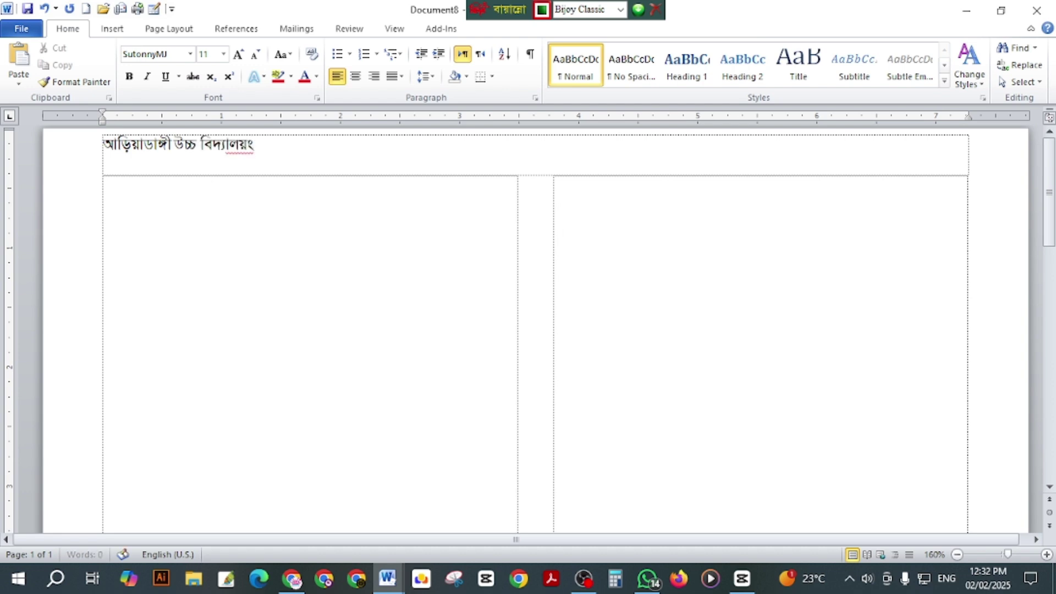
type(", স")
type("ঁাথিয়া প")
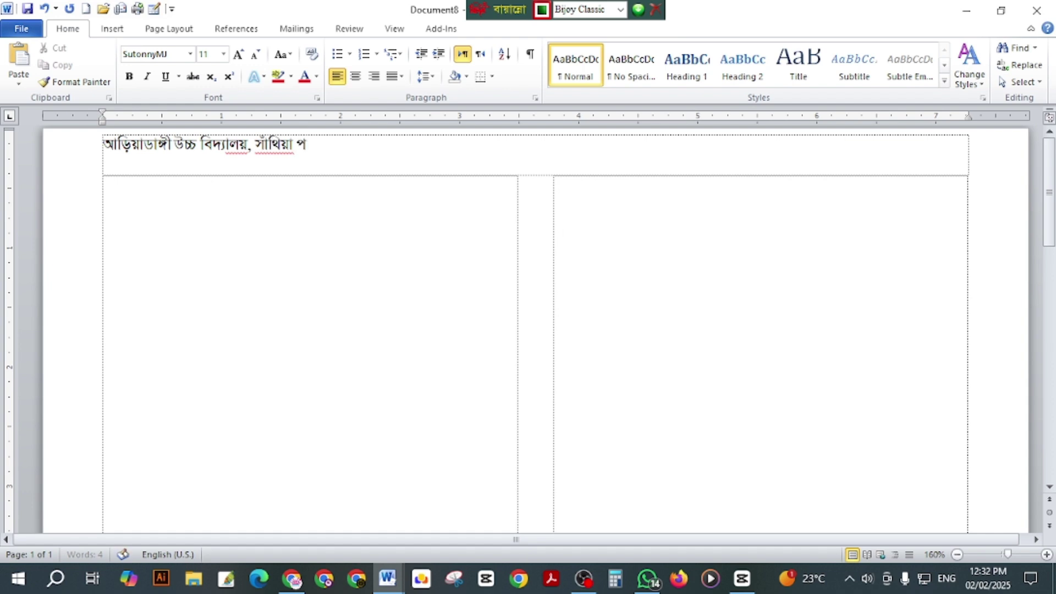
type("াবনা")
Step: Add the class line "শ্রেণী: দশম" and the section line "শাখা: খ" below the school name, leaving blank lines between them
key("Return")
key("Return")
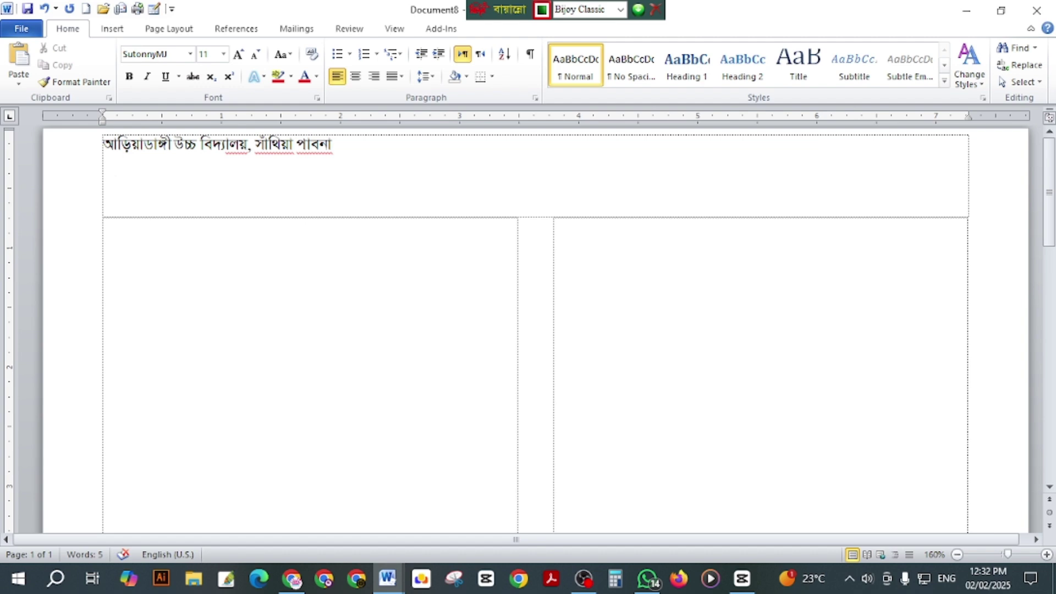
key("Return")
key("Return")
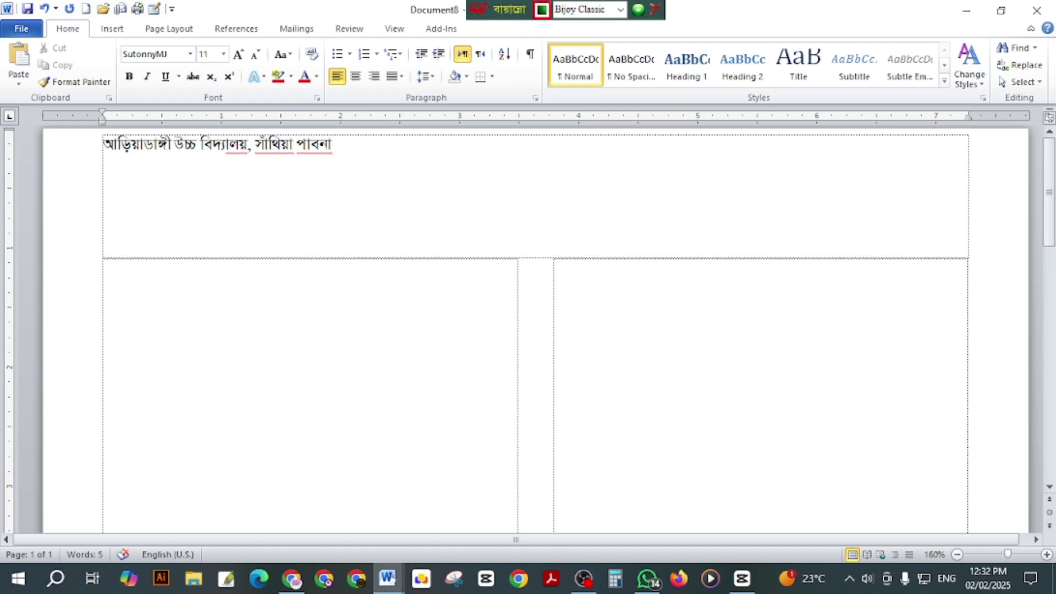
type("শেণী: দশম")
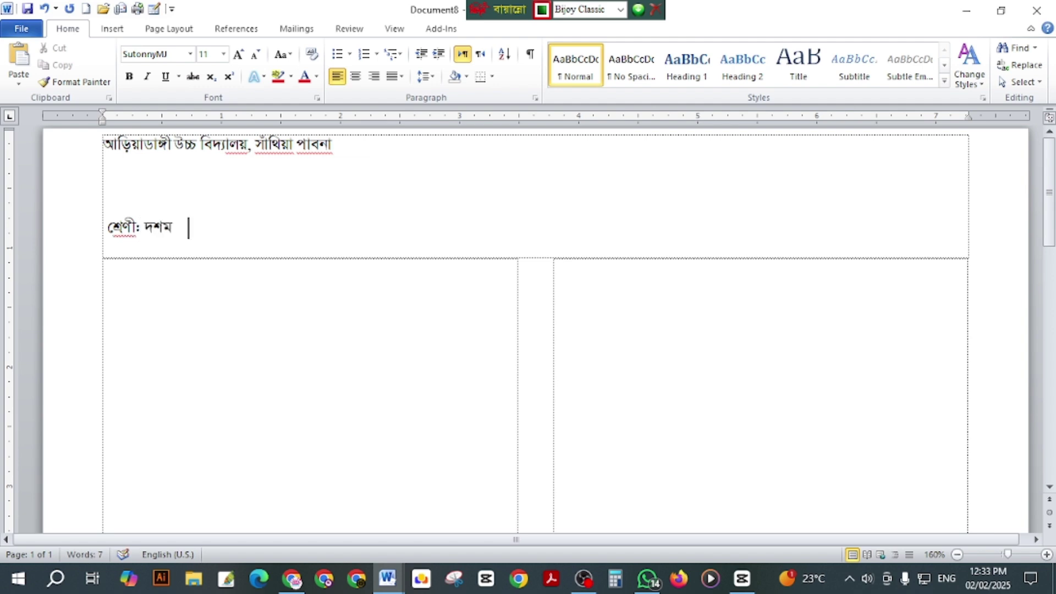
key("Return")
key("Return")
type("শা")
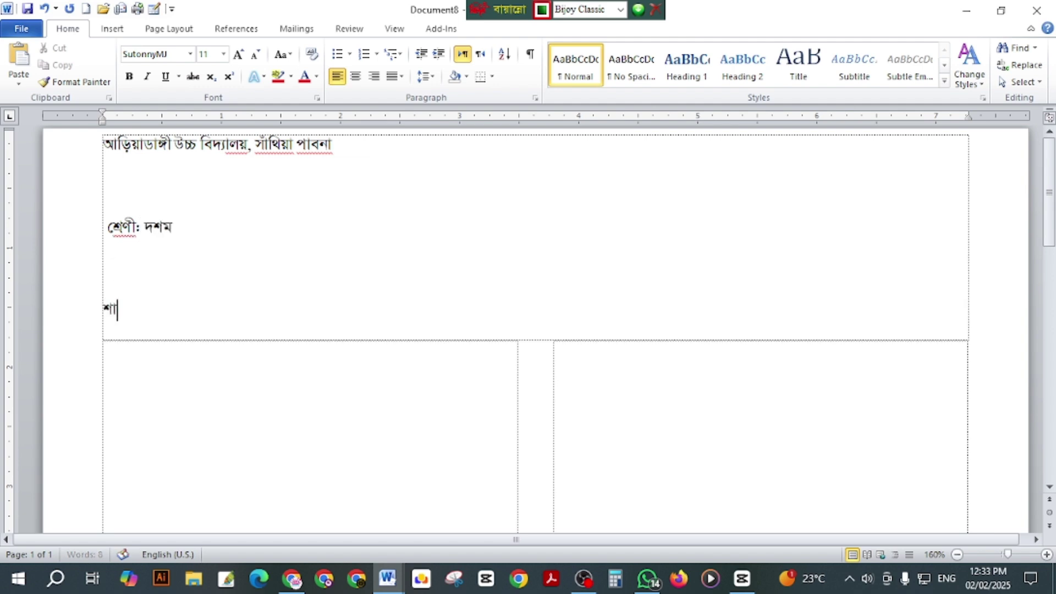
type("খা: খ")
Step: Add the marks and time line "পূর্ণমাণ: ১০০ সময়: ২.৩০ মিনিট" below the section line, leaving a blank line between
key("Return")
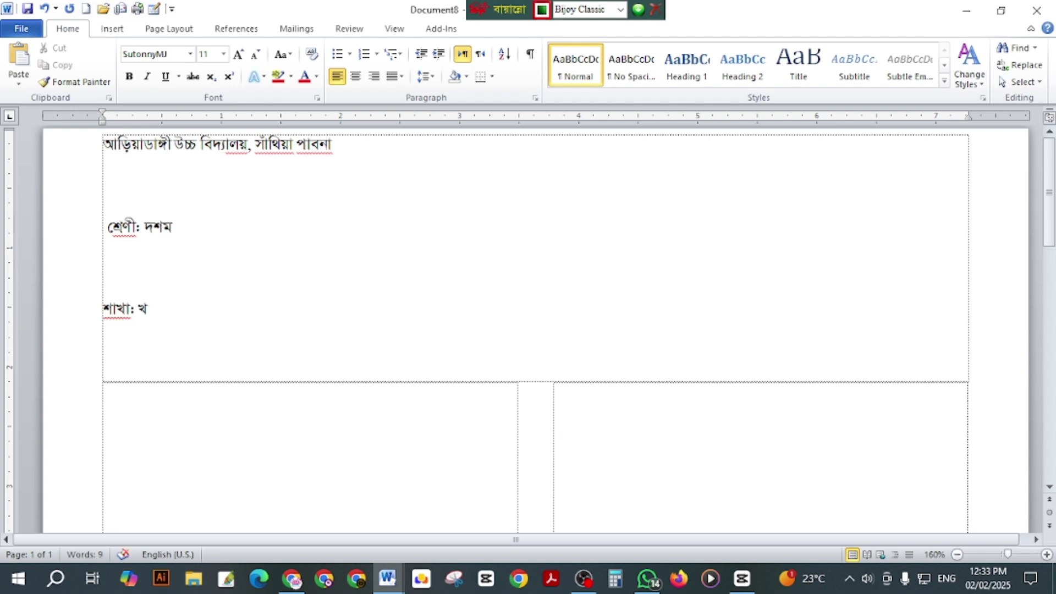
key("Return")
type("প")
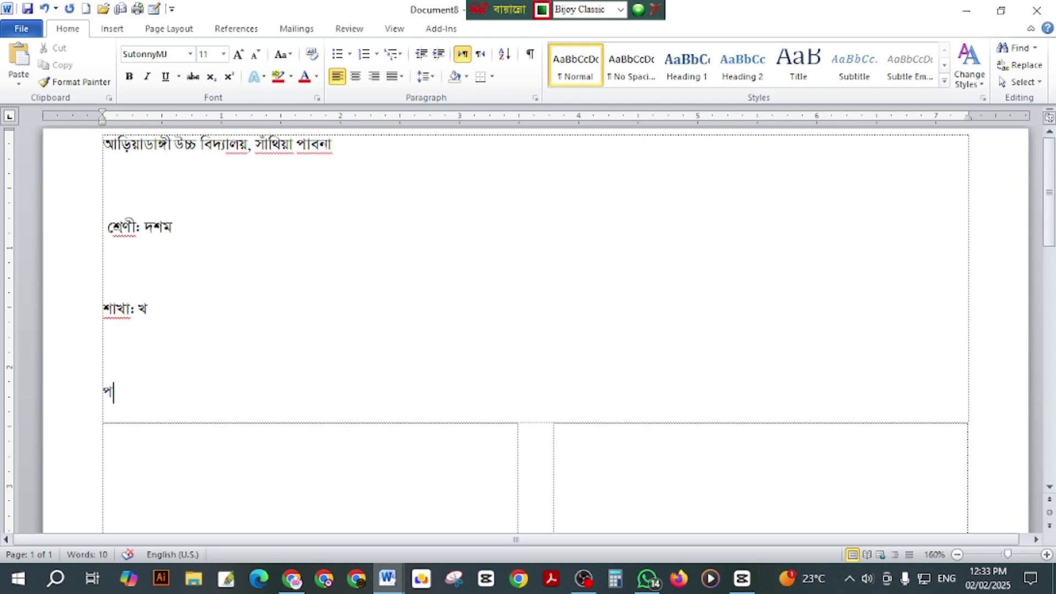
type("ূর্ণমাণ")
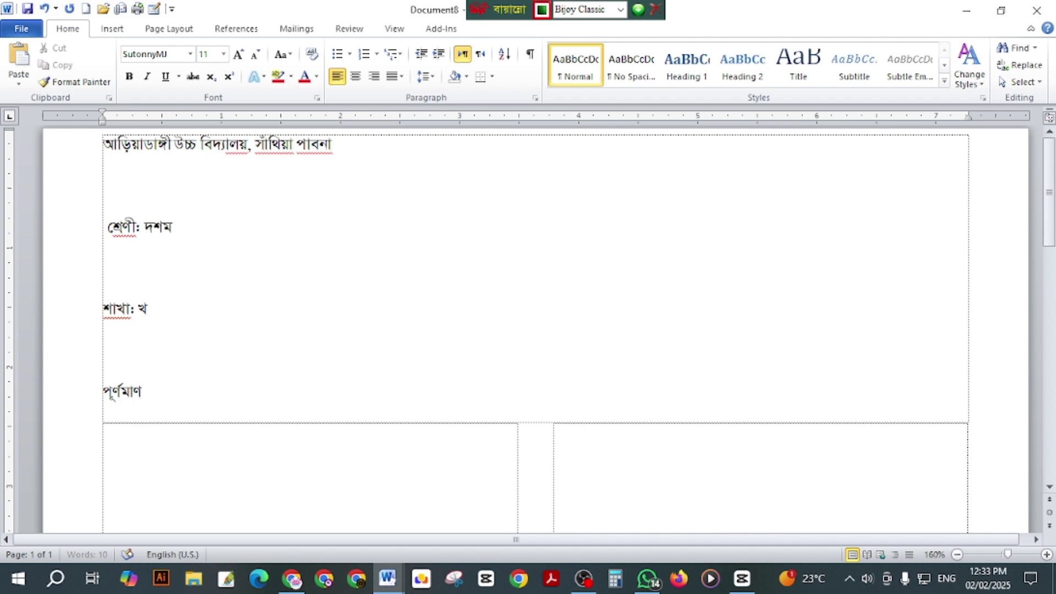
type(": ১০০  সয়")
key("BackSpace")
type("ময়")
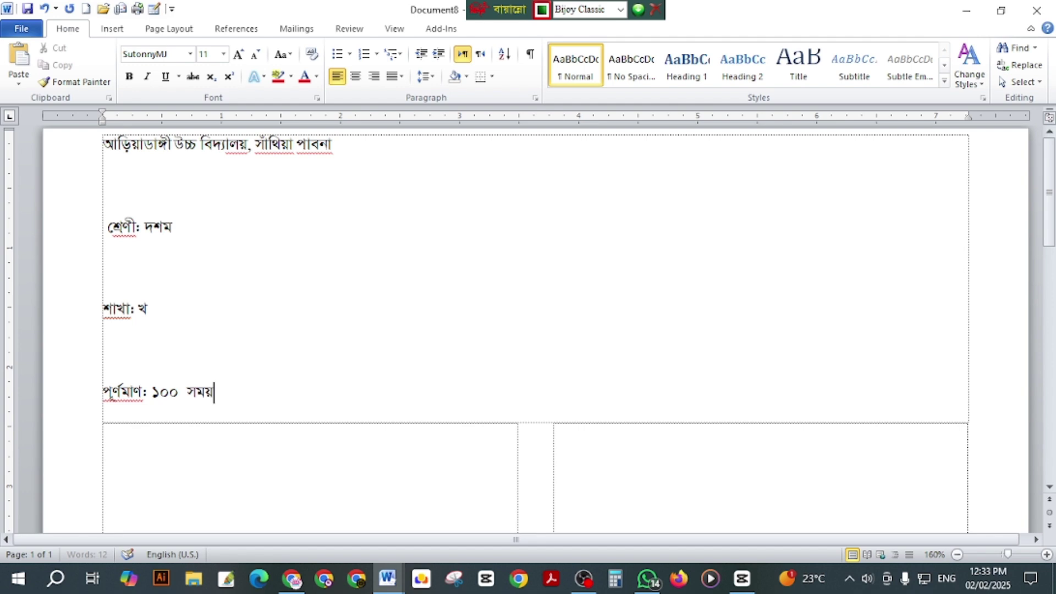
type(": ২.৩০ মি")
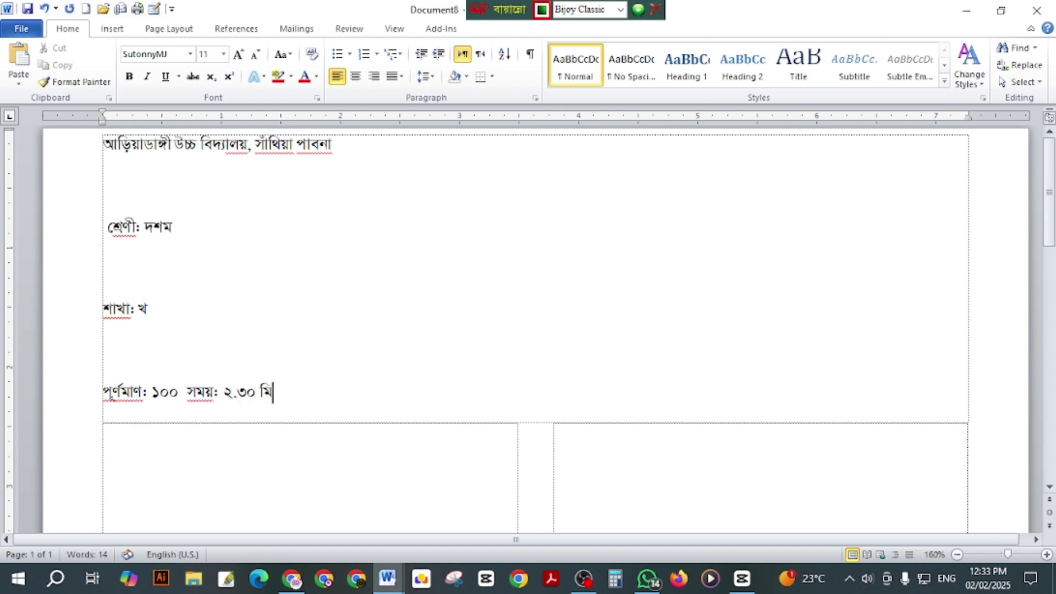
type("নিট")
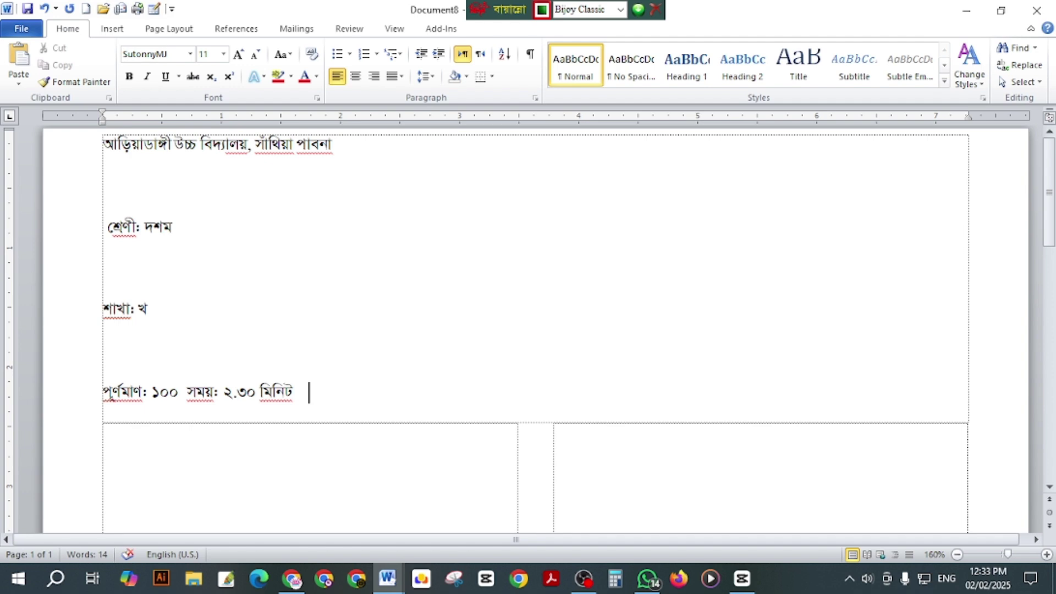
Step: Add the instruction line "(প্রত্যেকটি প্রশ্নের উত্তর দিতে হবে)" below the marks and time line, leaving a blank line between
key("Return")
key("Return")
type("(")
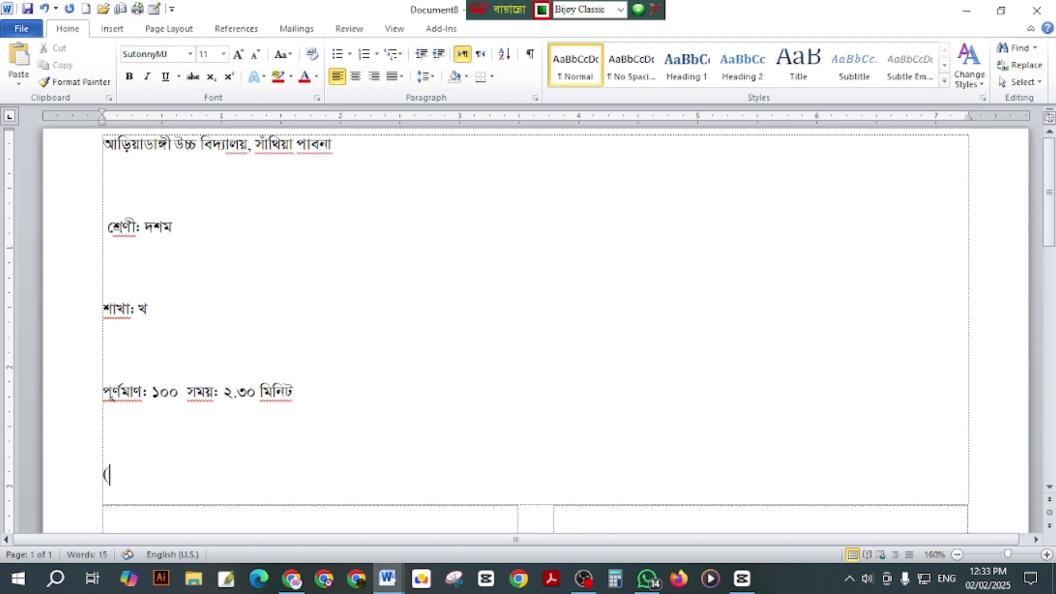
type("প্র")
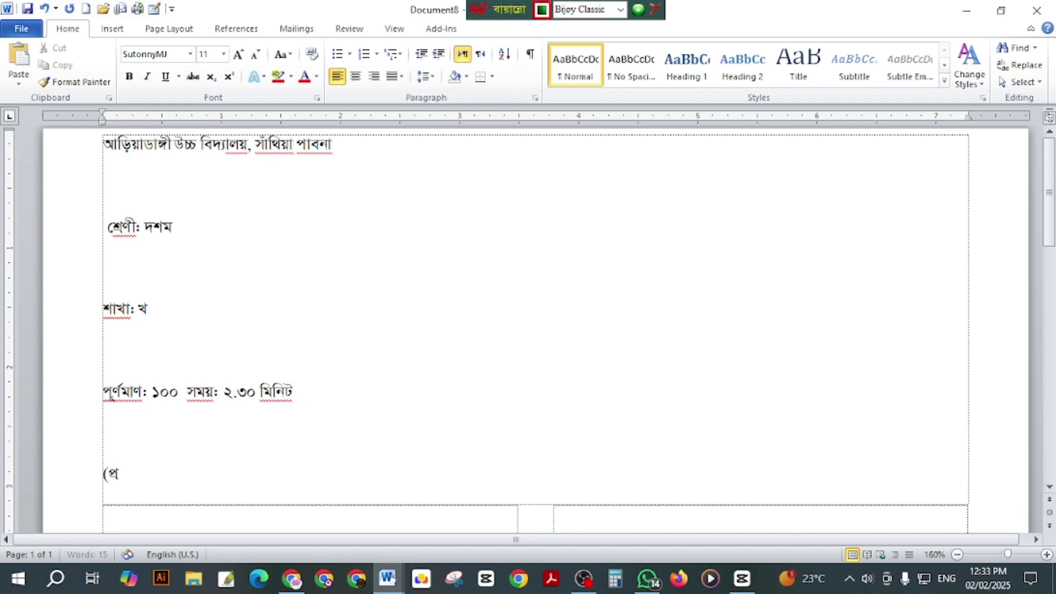
type("তেকটি")
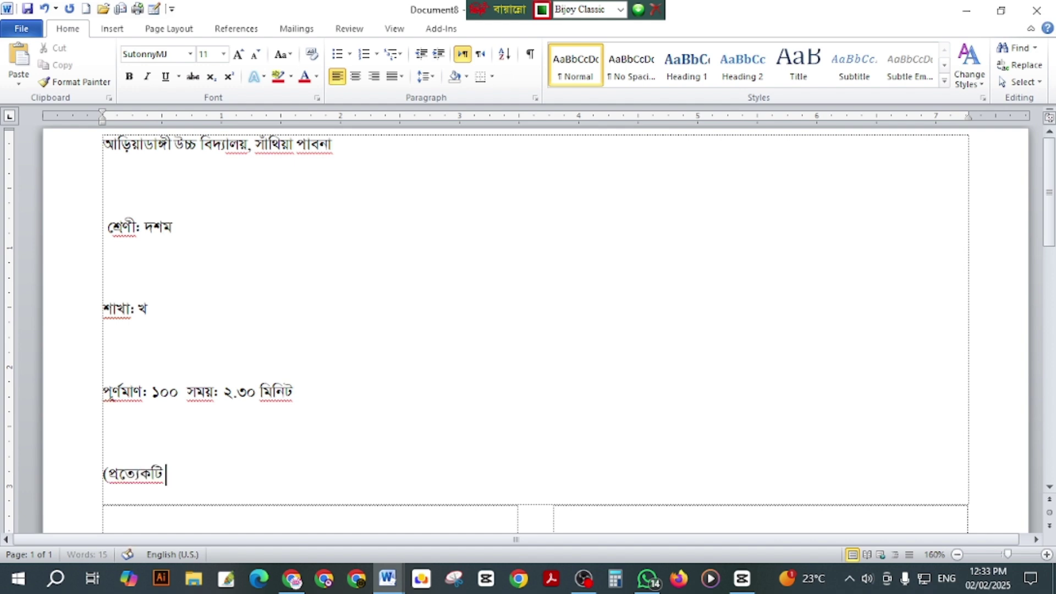
type(" প্রশ্নের উত্ত")
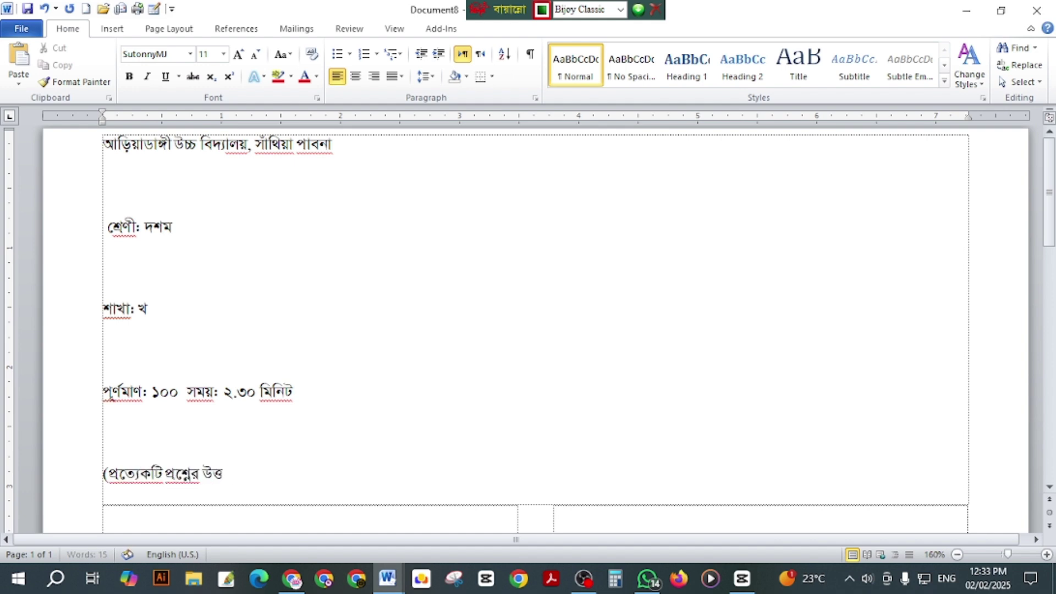
type("র দিেতে হবে")
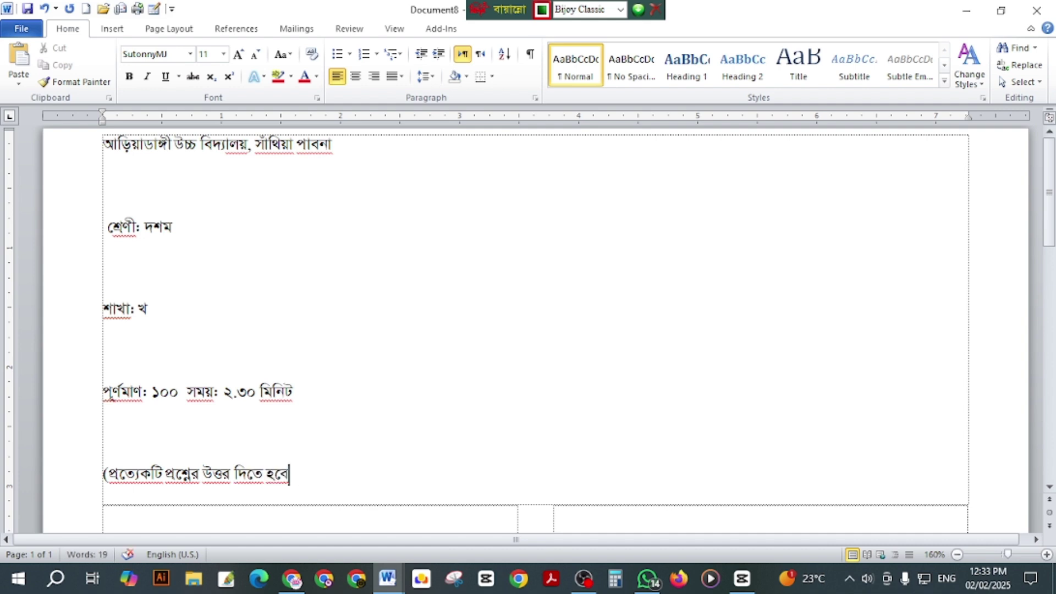
type("।)")
Step: Try .5 spacing before and after with Multiple line spacing at .5 on all header lines, and undo it
left_click_drag(322, 477, 109, 160)
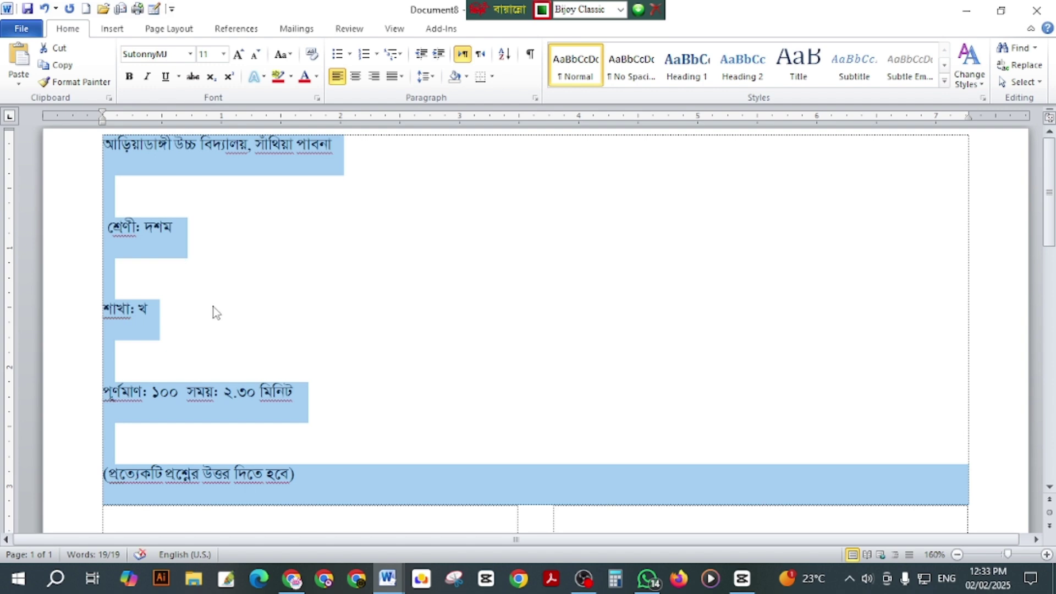
left_click(437, 77)
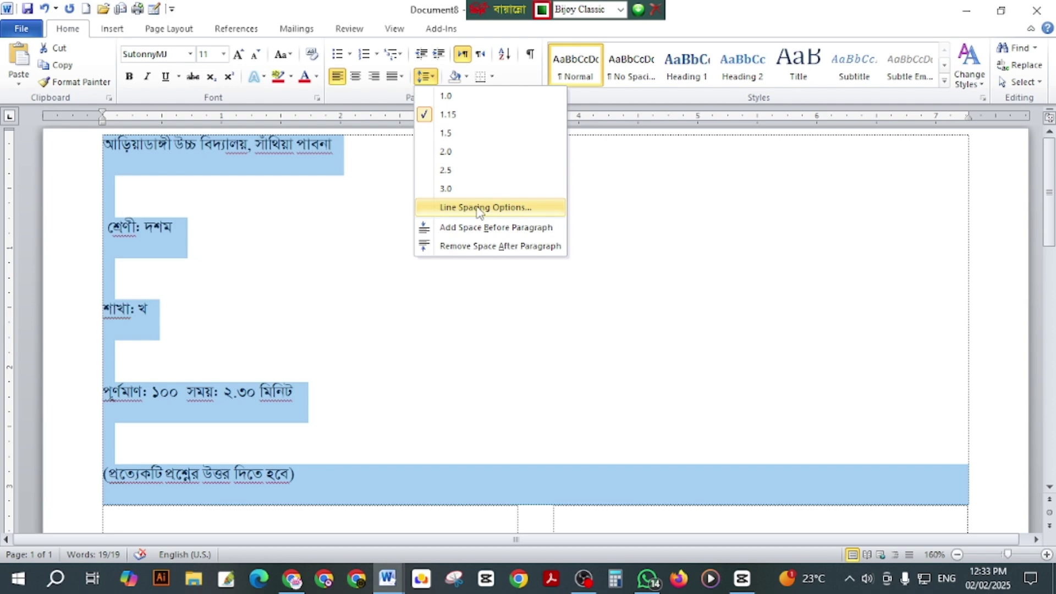
left_click(515, 209)
left_click_drag(477, 293, 394, 294)
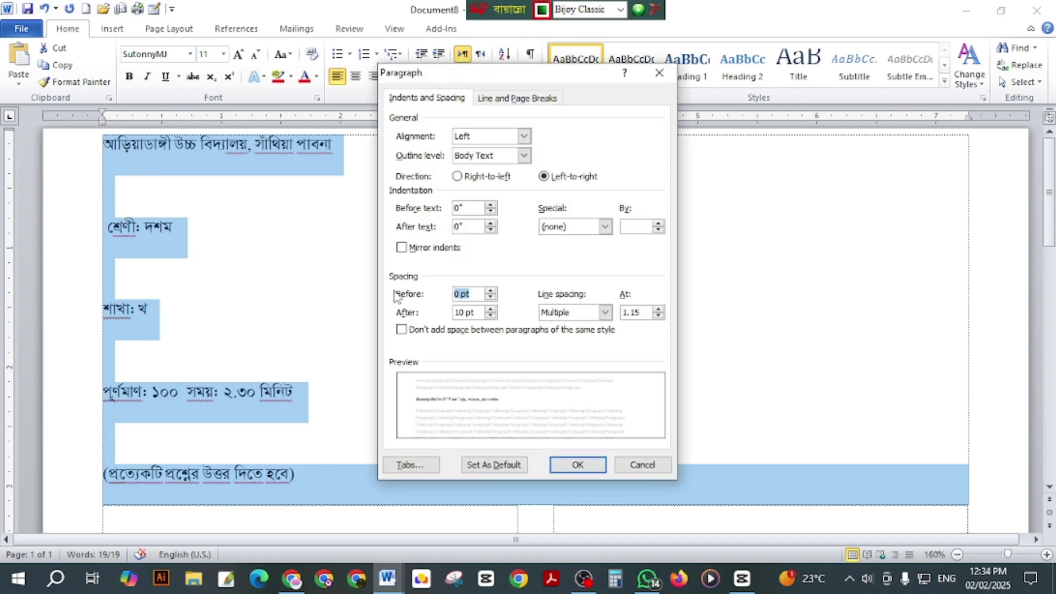
type(".5")
key("Tab")
type(".5")
key("Tab")
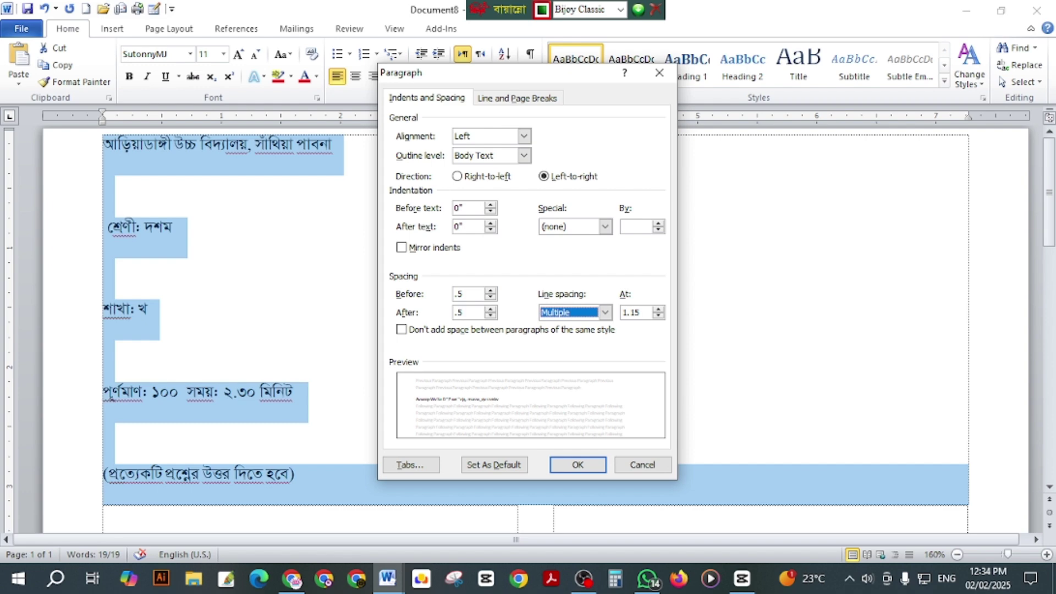
key("Tab")
type(".")
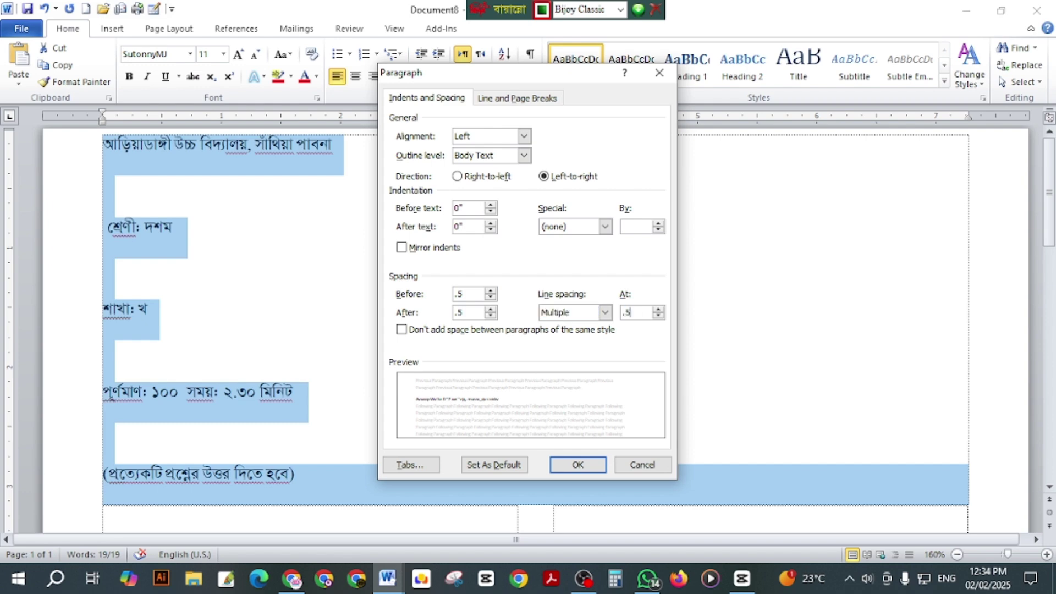
left_click(578, 464)
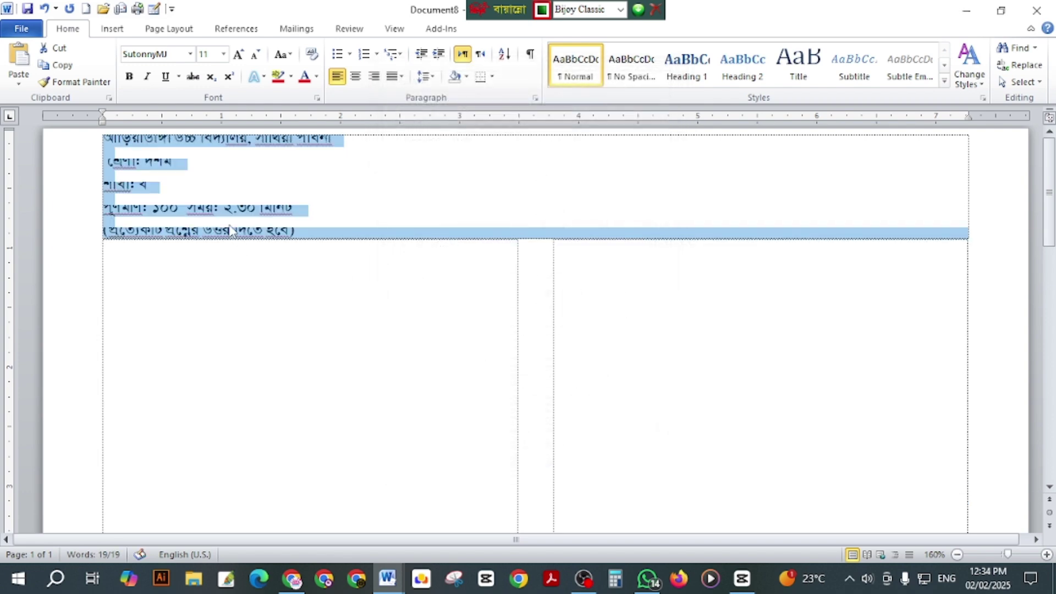
key("ctrl+z")
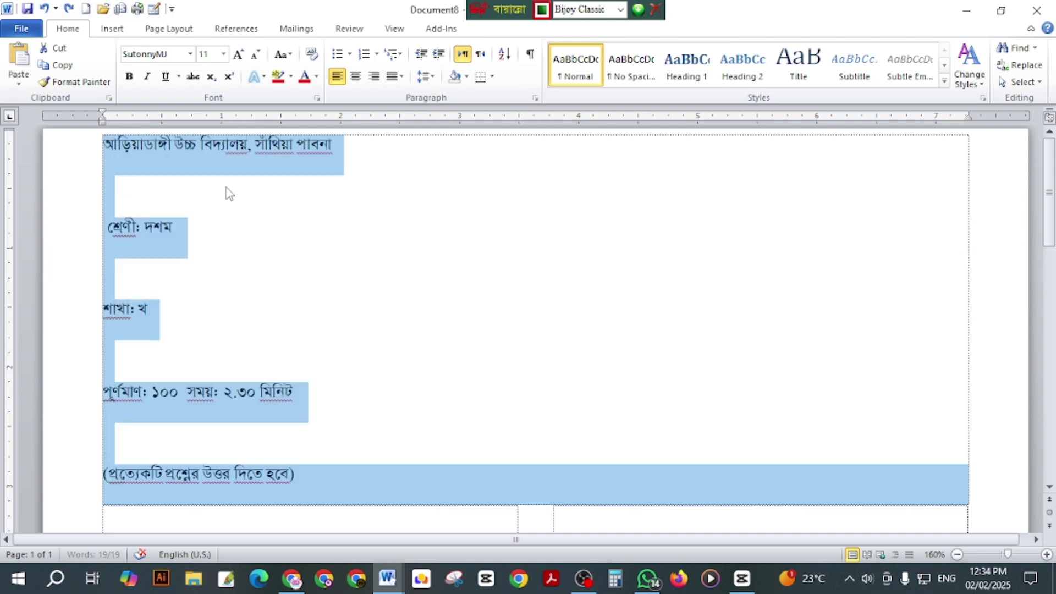
Step: Set the header lines' spacing after to 1 and Multiple line spacing to 1, and center them in the cell
left_click(435, 77)
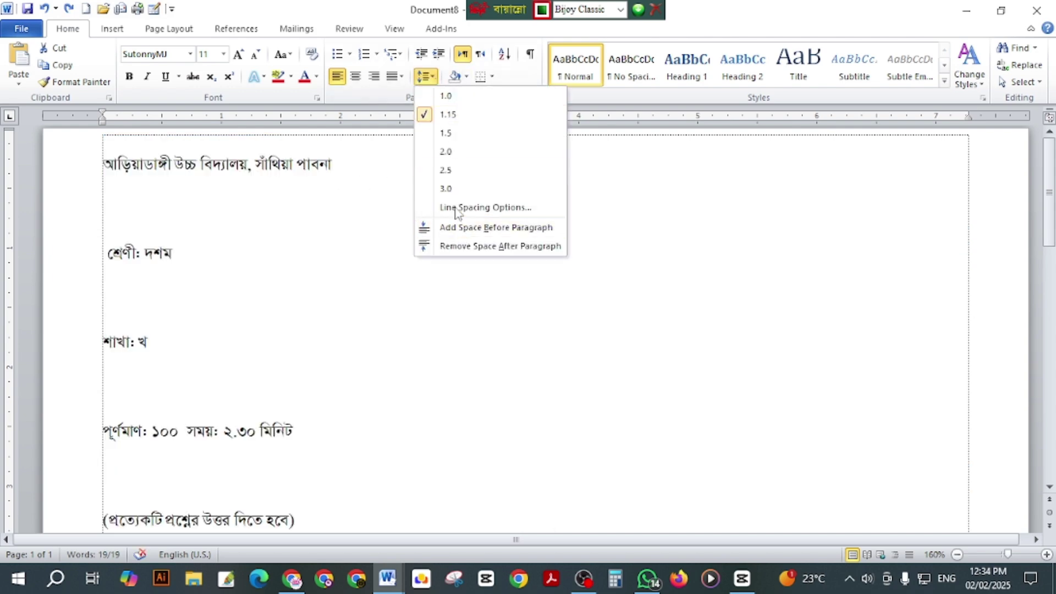
left_click(473, 208)
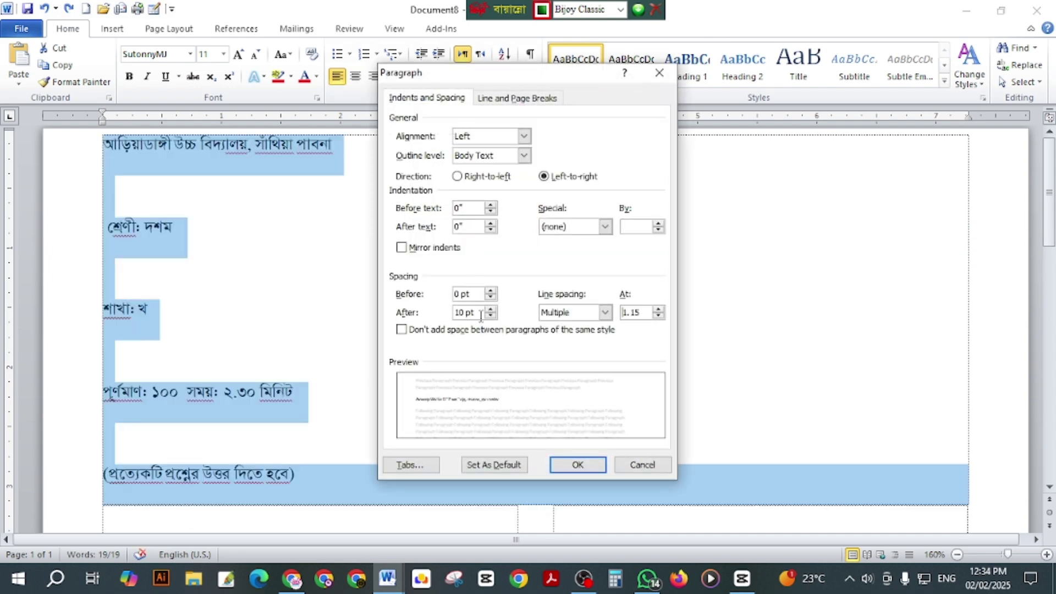
left_click_drag(477, 312, 427, 318)
type("1")
key("Tab")
key("Tab")
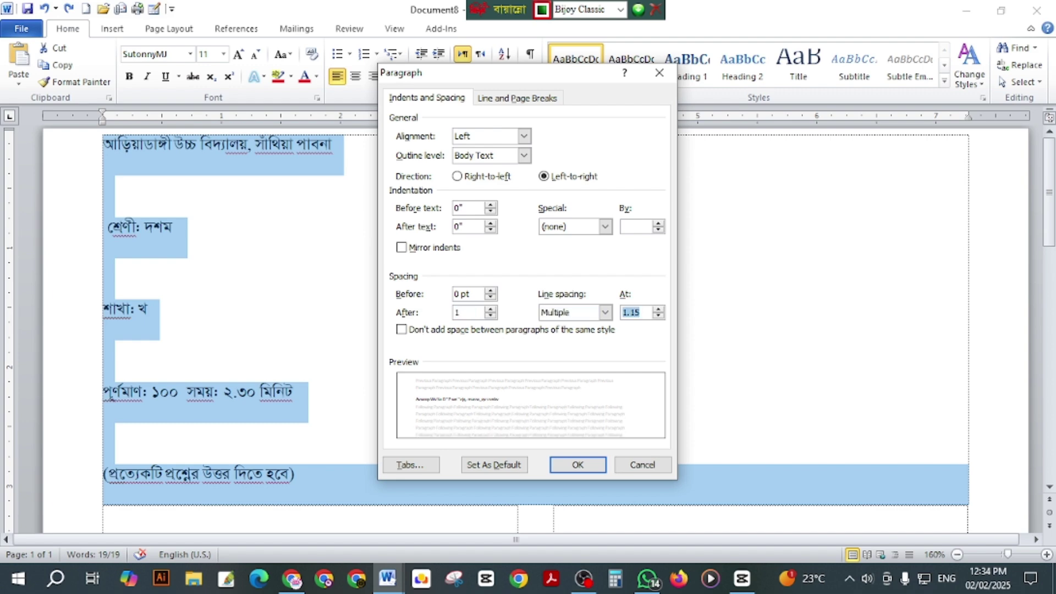
type("1")
key("Return")
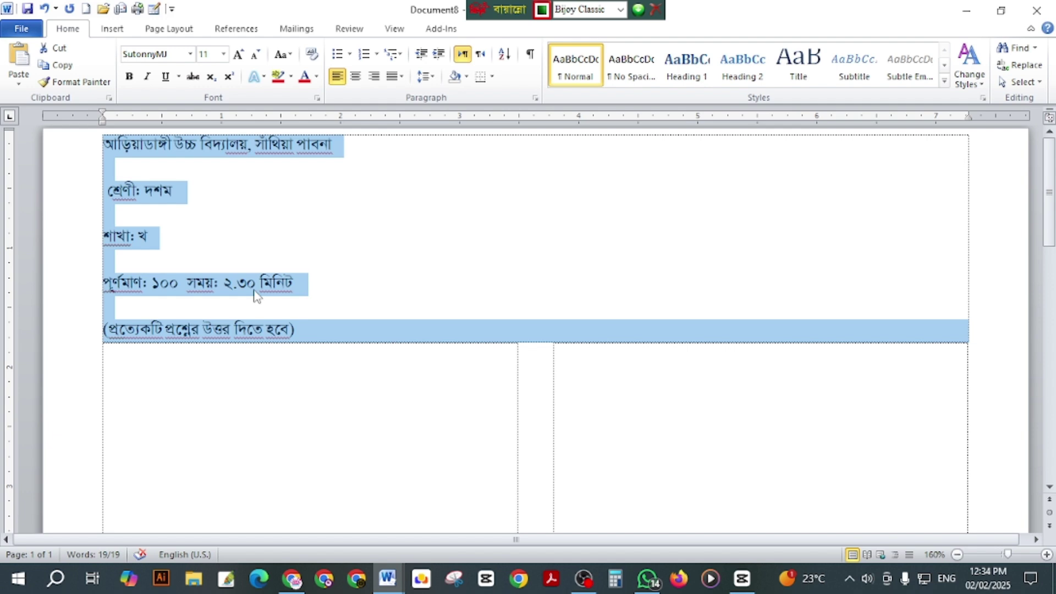
key("ctrl+e")
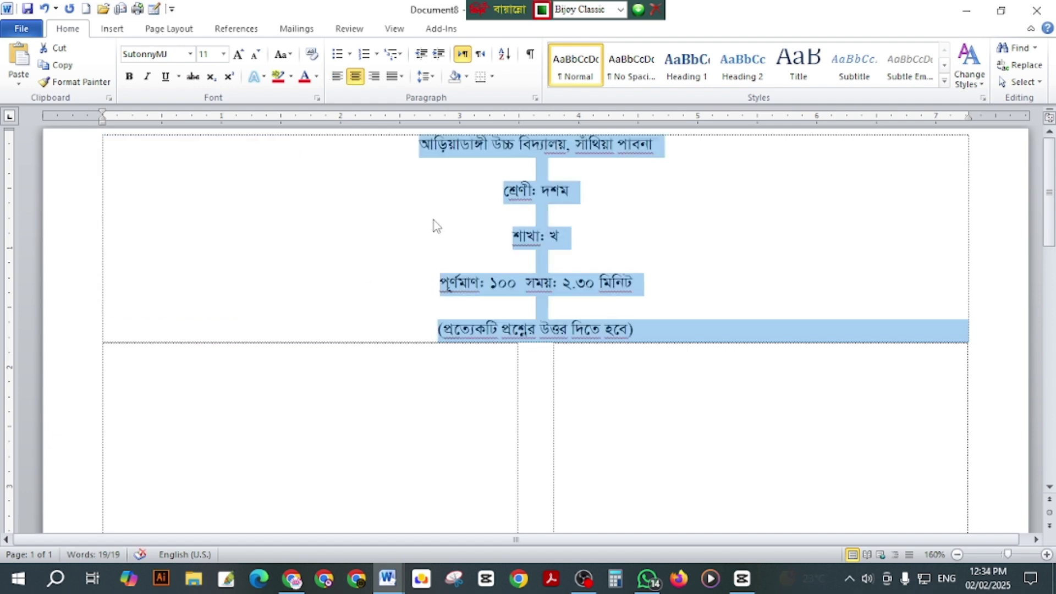
Step: Delete the blank lines between the school name, class, section, marks and instruction lines
left_click(548, 175)
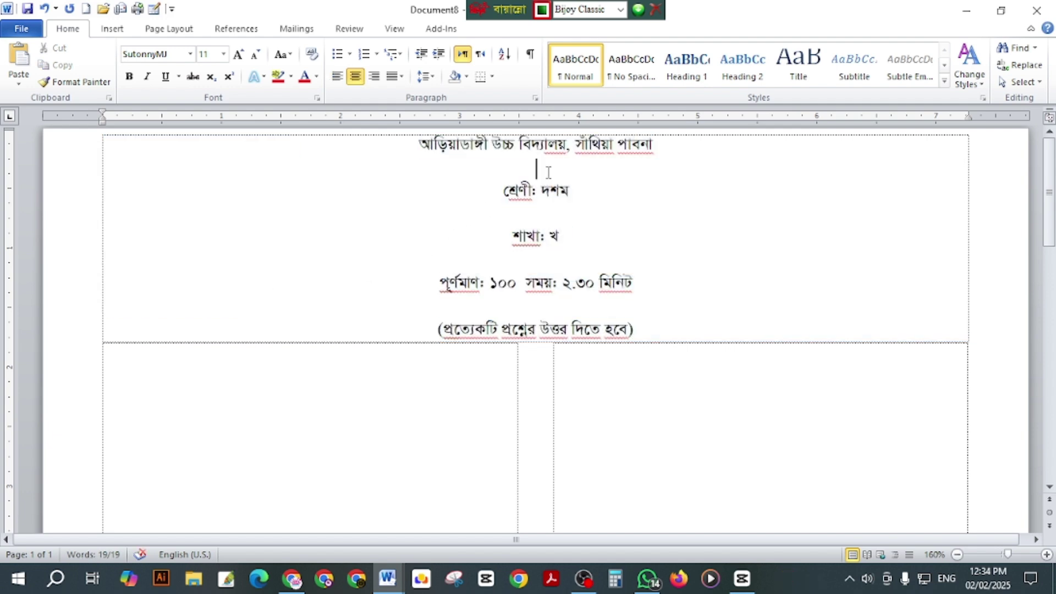
key("BackSpace")
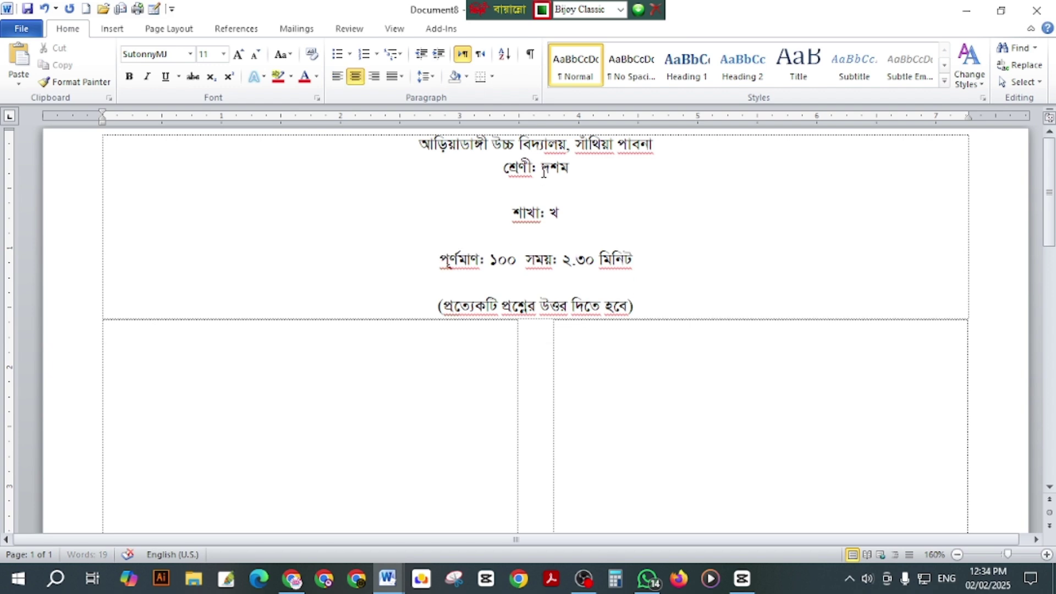
key("Down")
key("Down")
key("BackSpace")
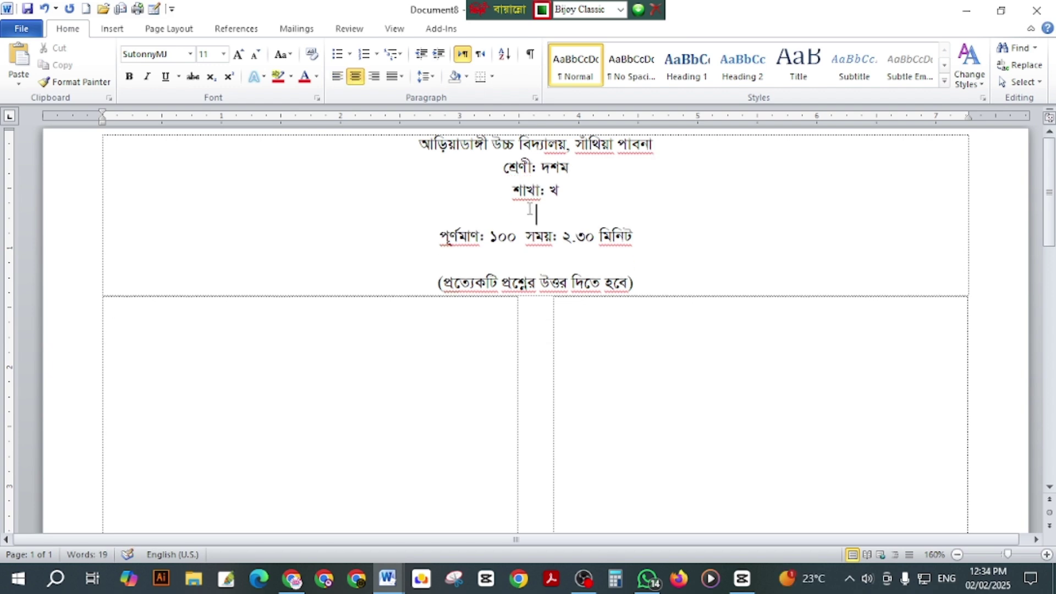
key("BackSpace")
left_click(530, 232)
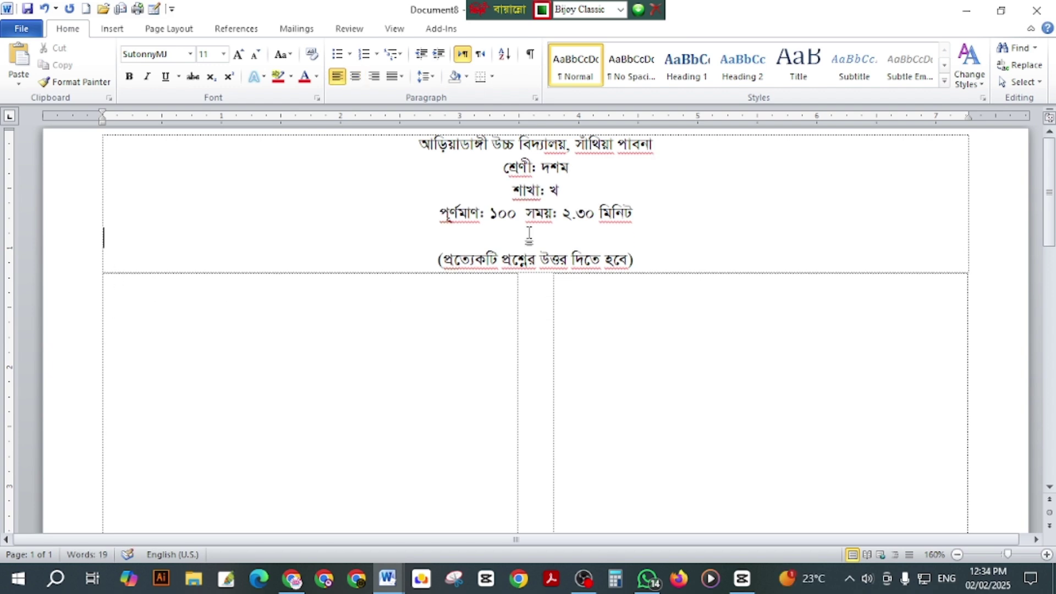
key("BackSpace")
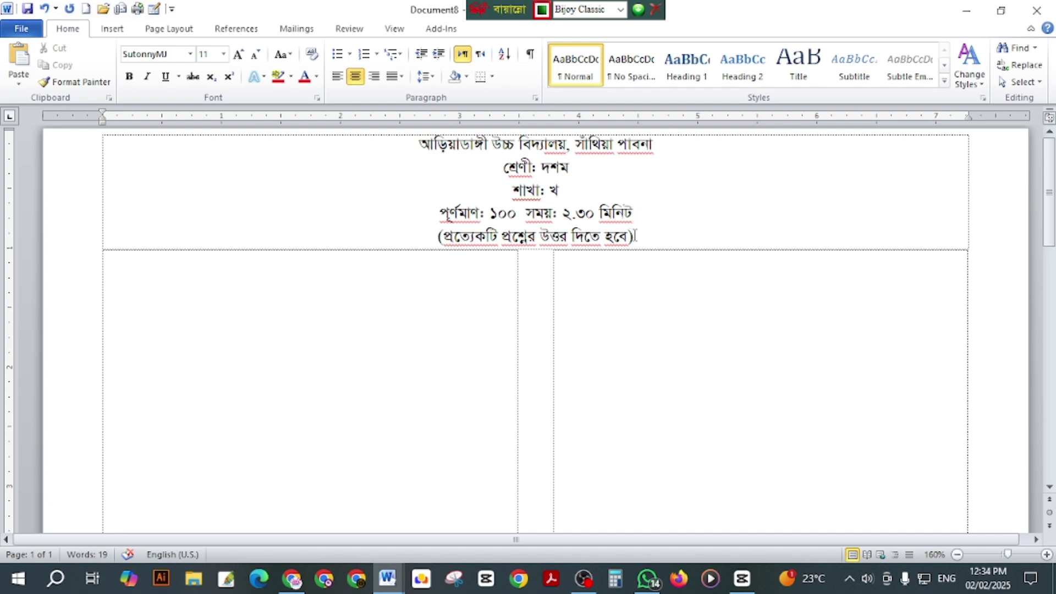
Step: Enlarge all the header lines to 29 pt and make the school name line bold
left_click_drag(638, 238, 421, 151)
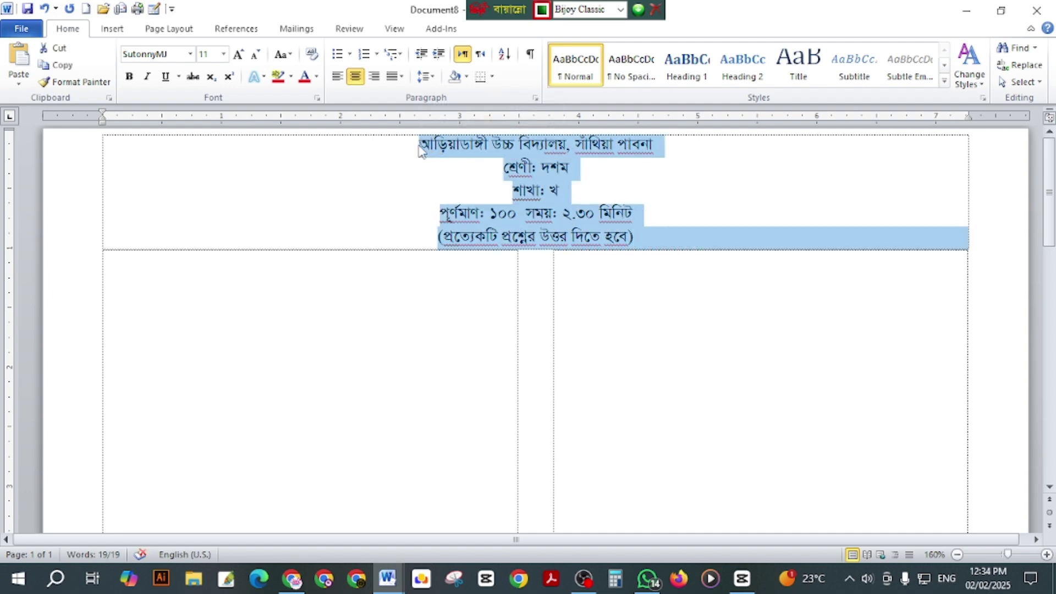
key("ctrl+shift+period")
key("ctrl+shift+period")
key("ctrl+shift+period")
key("ctrl+shift+period")
key("ctrl+shift+period")
key("ctrl+shift+period")
key("ctrl+shift+period")
key("ctrl+shift+period")
key("ctrl+shift+period")
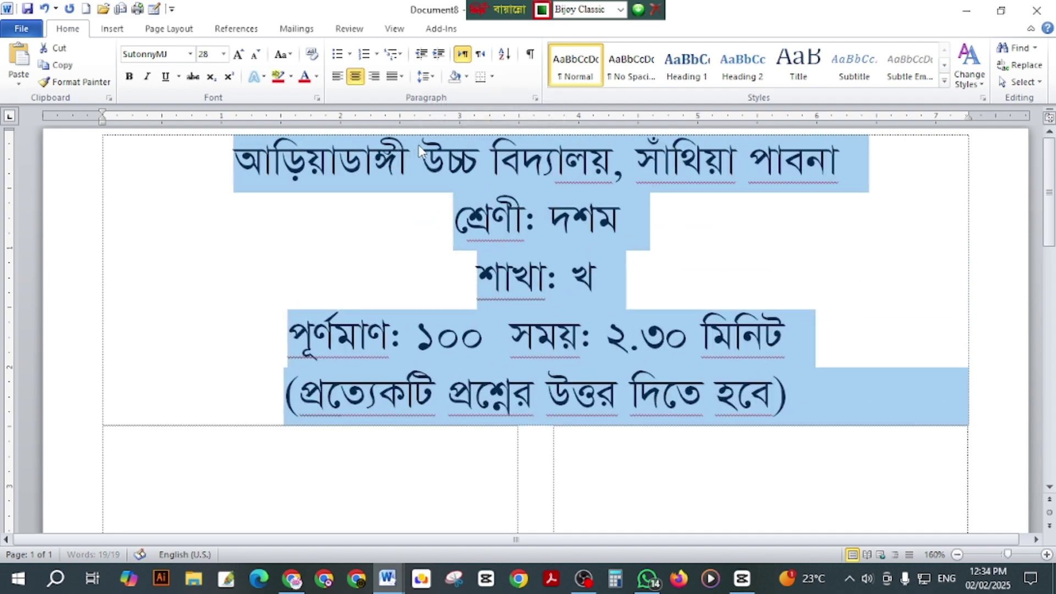
key("ctrl+bracketright")
key("ctrl+bracketright")
key("ctrl+bracketright")
key("ctrl+bracketleft")
key("ctrl+bracketleft")
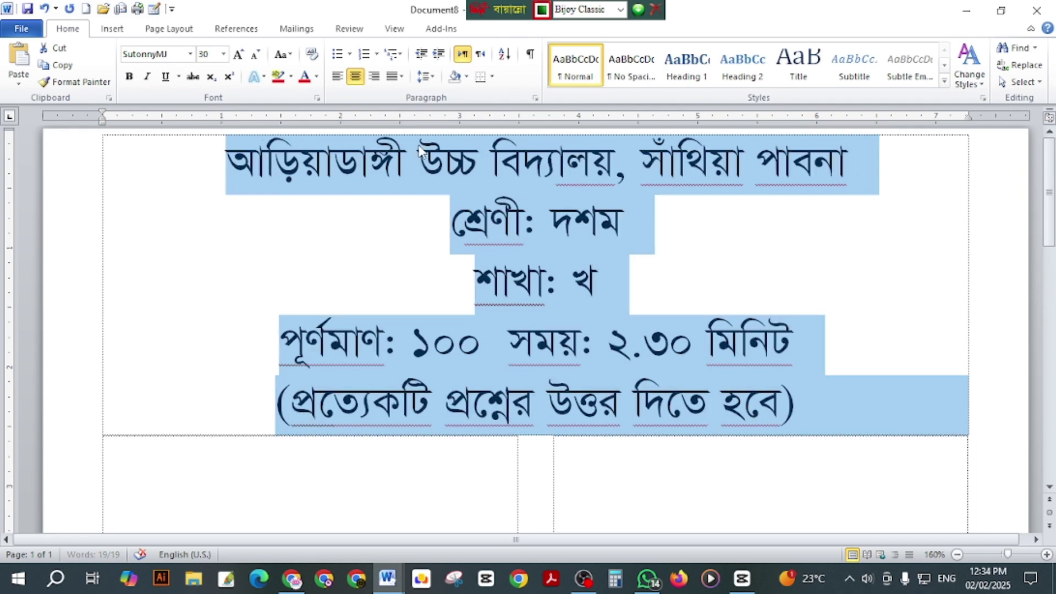
left_click(502, 278)
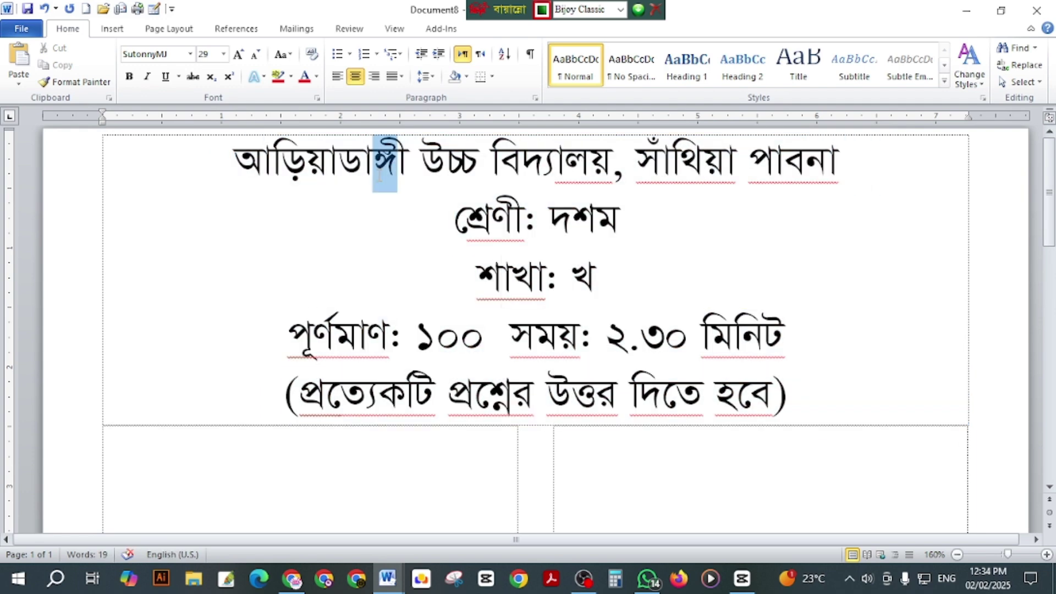
triple_click(377, 174)
left_click(129, 77)
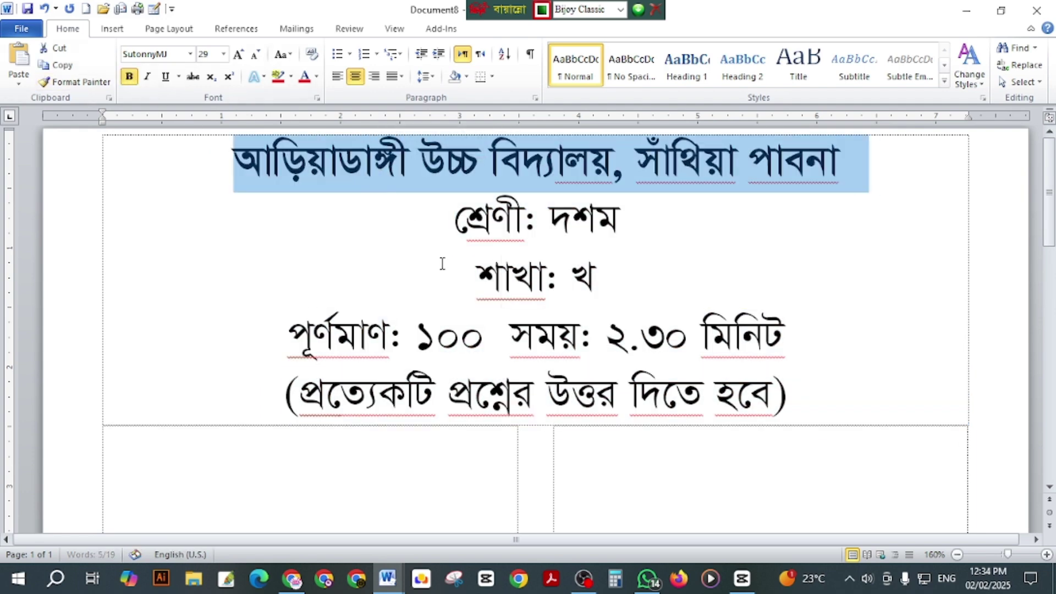
Step: Reduce the class, section, marks and time, and instruction lines below the school name to 14 pt
left_click_drag(455, 218, 790, 391)
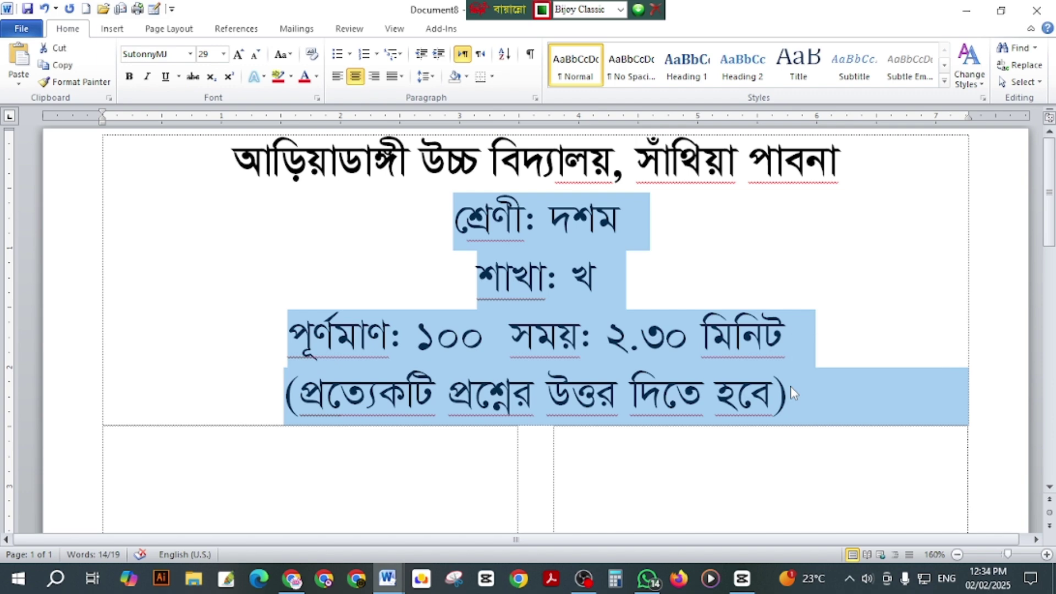
key("ctrl+bracketleft")
key("ctrl+bracketleft")
key("ctrl+bracketleft")
key("ctrl+bracketleft")
key("ctrl+bracketleft")
key("ctrl+bracketleft")
key("ctrl+bracketleft")
key("ctrl+bracketleft")
key("ctrl+bracketleft")
key("ctrl+bracketleft")
key("ctrl+bracketleft")
key("ctrl+bracketleft")
key("ctrl+bracketleft")
key("ctrl+bracketleft")
key("ctrl+bracketleft")
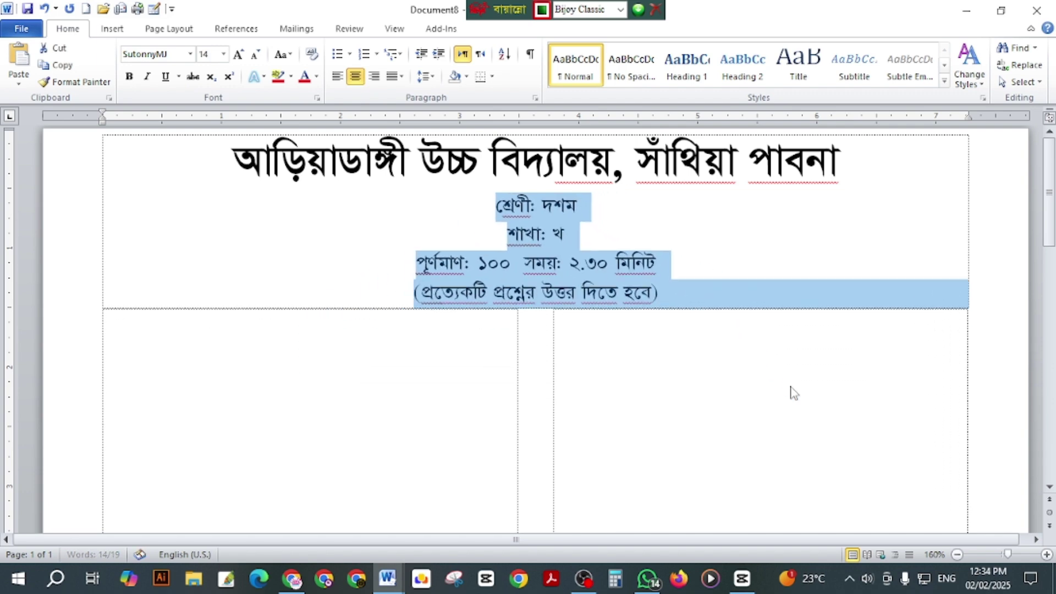
left_click(509, 237)
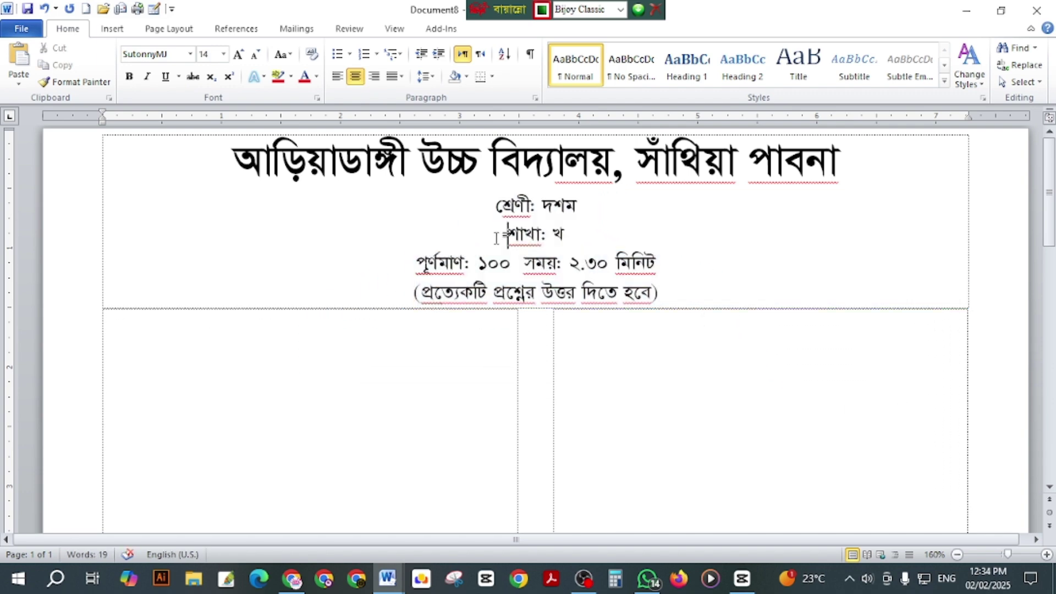
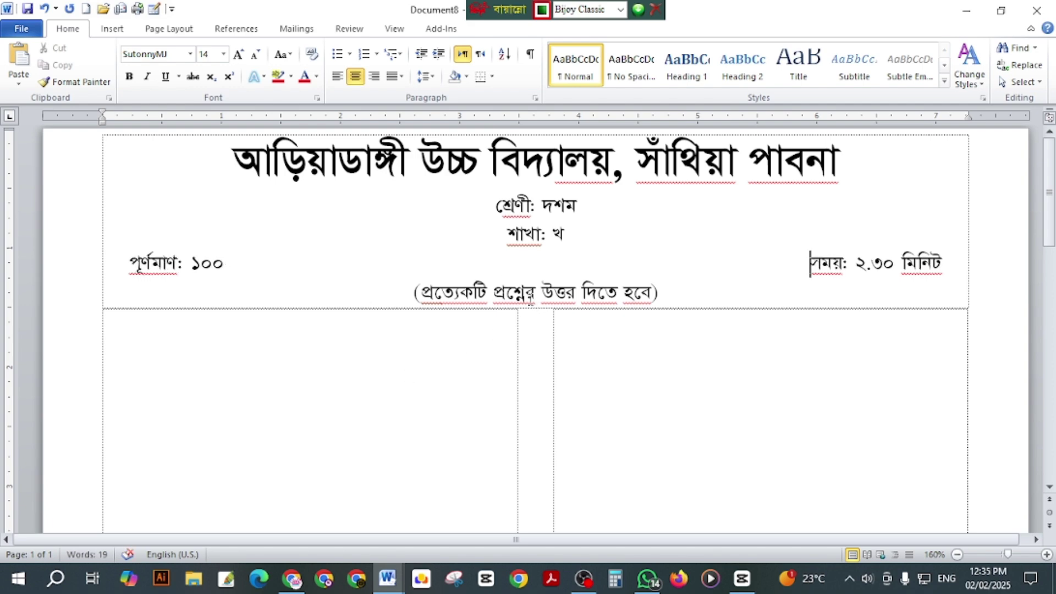
left_click(379, 337)
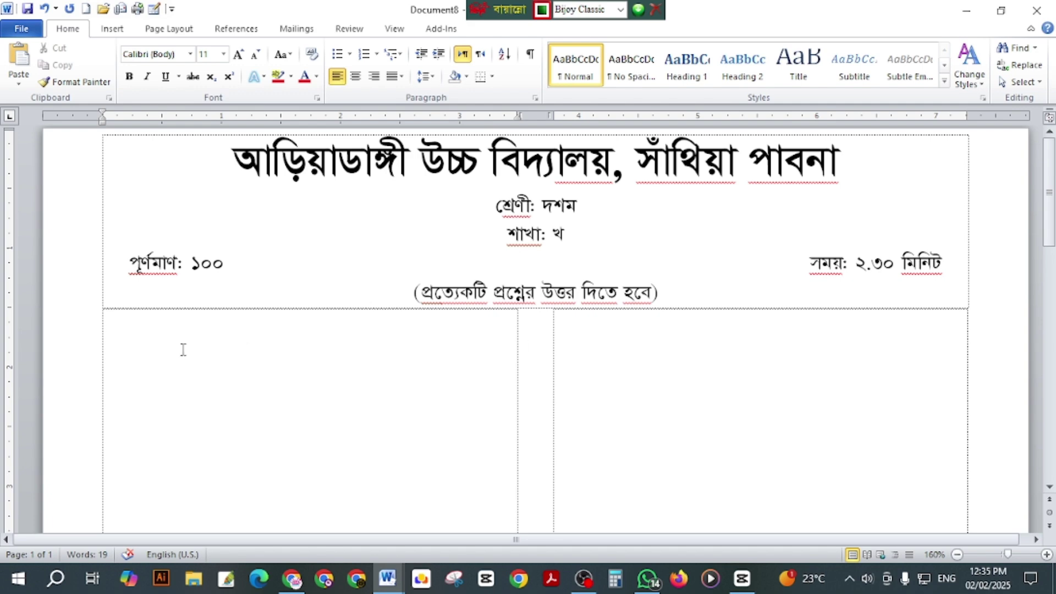
type("1.")
key("BackSpace")
key("BackSpace")
Step: Apply the SutonnyMJ font from the header through the start of the left question column, and switch the Bijoy keyboard to English
key("ctrl+shift+Home")
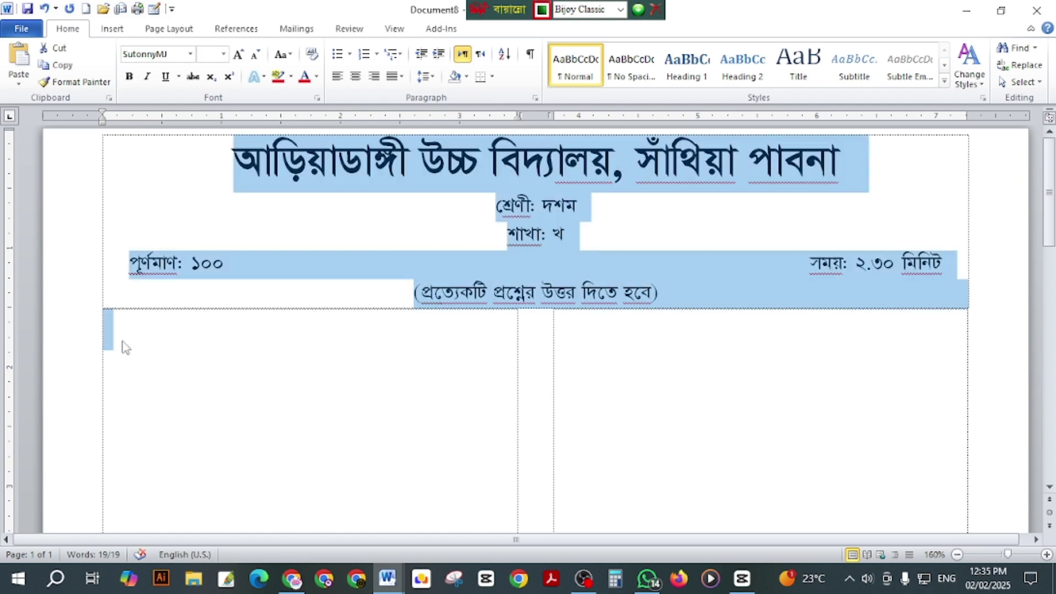
left_click(190, 54)
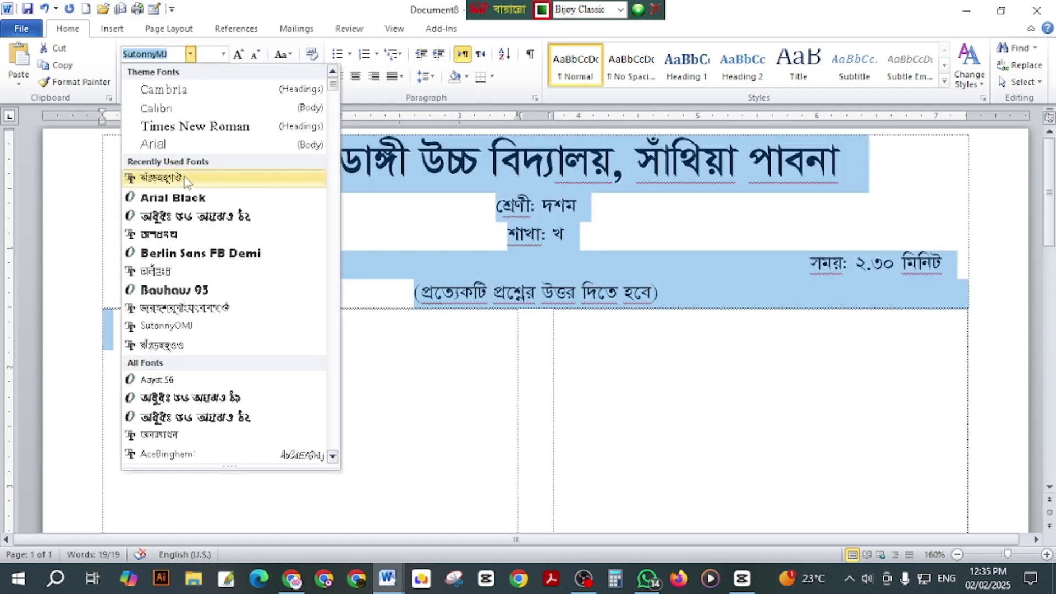
left_click(185, 179)
key("ctrl+alt+b")
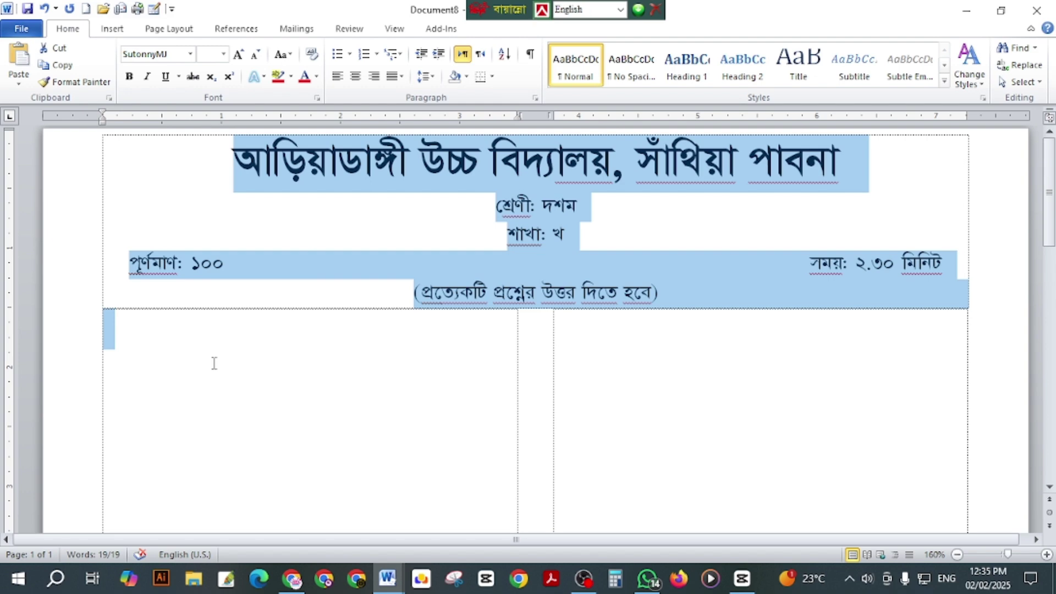
Step: Start the left question column with the number "১." as plain text, undoing the automatic list formatting
left_click(167, 332)
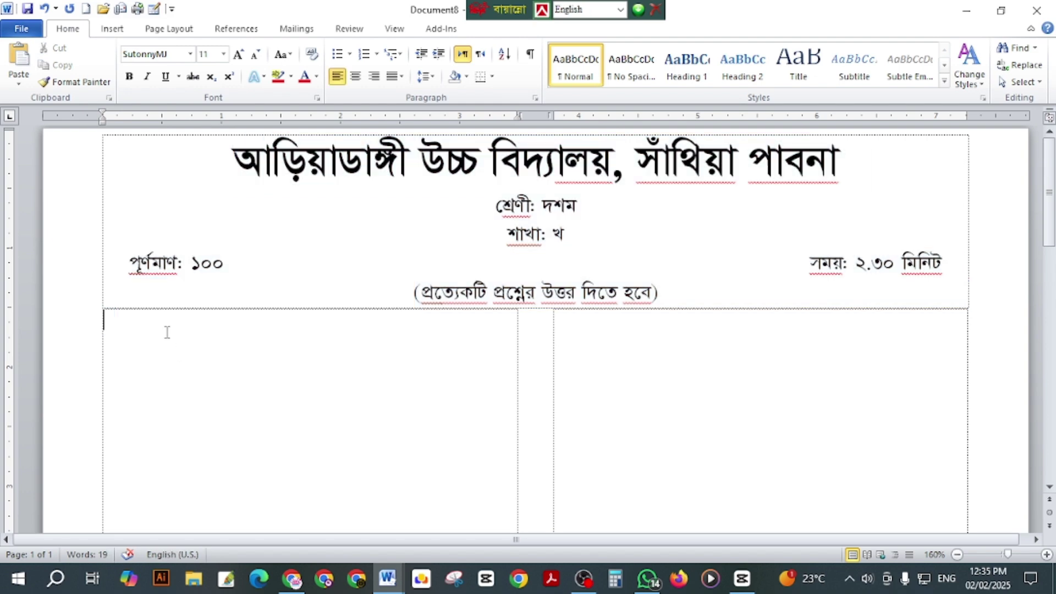
type("1.")
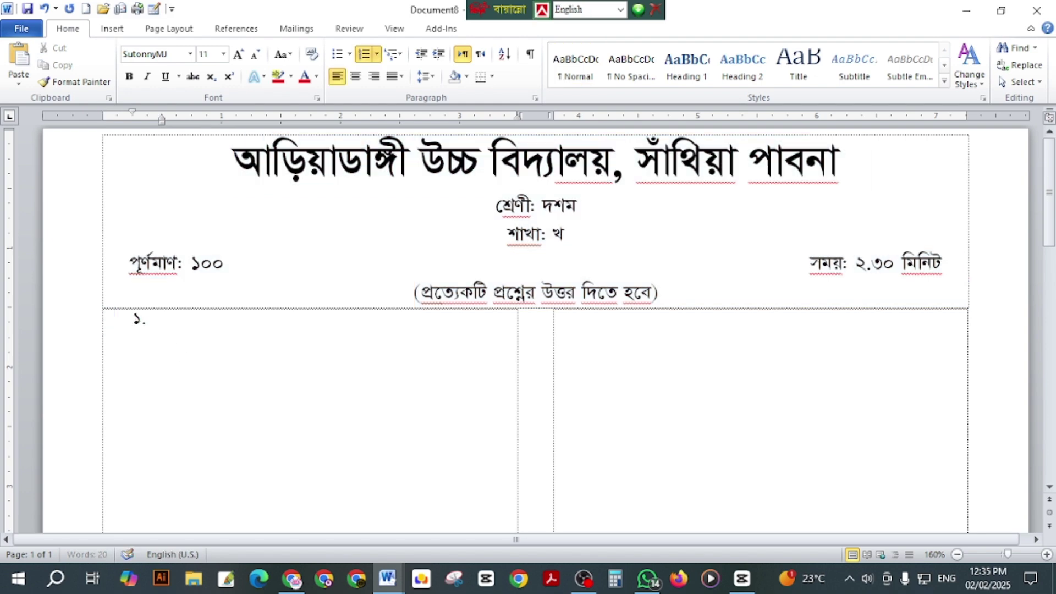
key("ctrl+z")
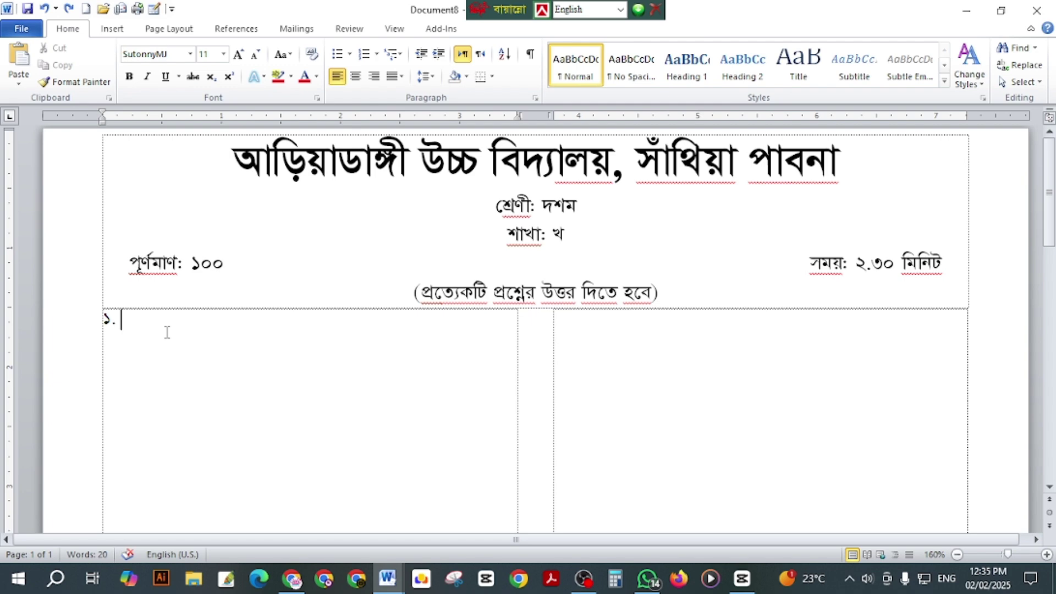
type("ins")
key("BackSpace")
key("BackSpace")
key("BackSpace")
Step: Switch to the Bijoy Classic keyboard and write question 1 as "বাংলাদেশের জাতীয় পতাকার মাপ কত?", ending with a new line
key("ctrl+alt+b")
type("hfsufc")
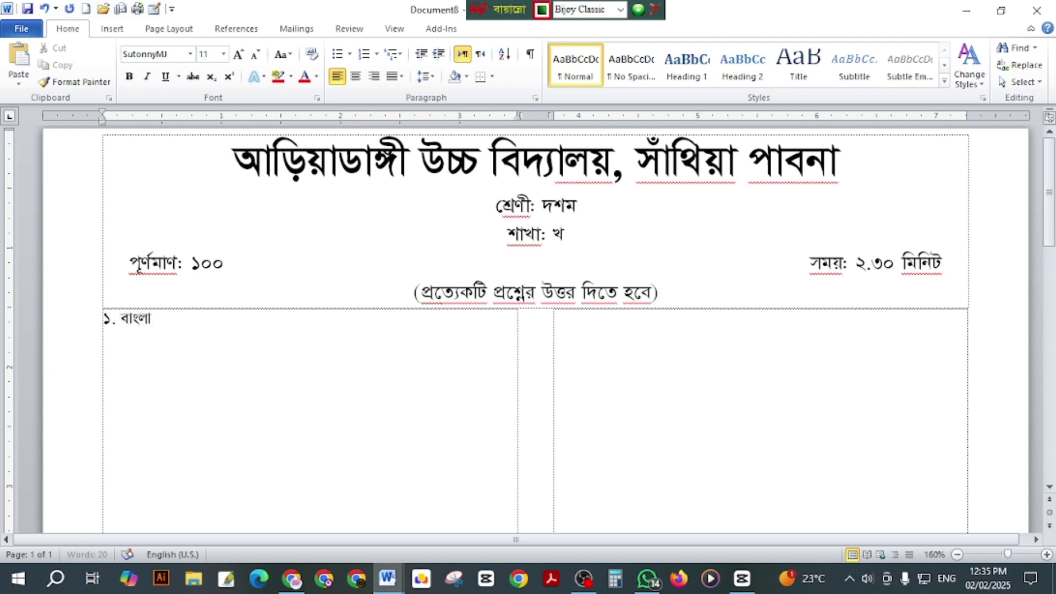
type("lcMv ufkDW r")
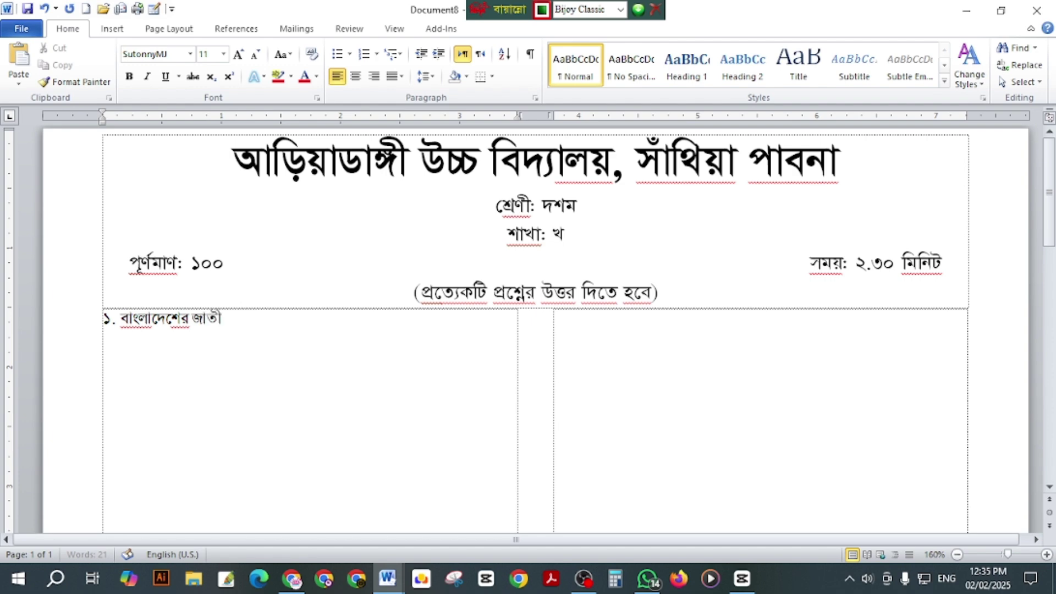
type("kfjfv c")
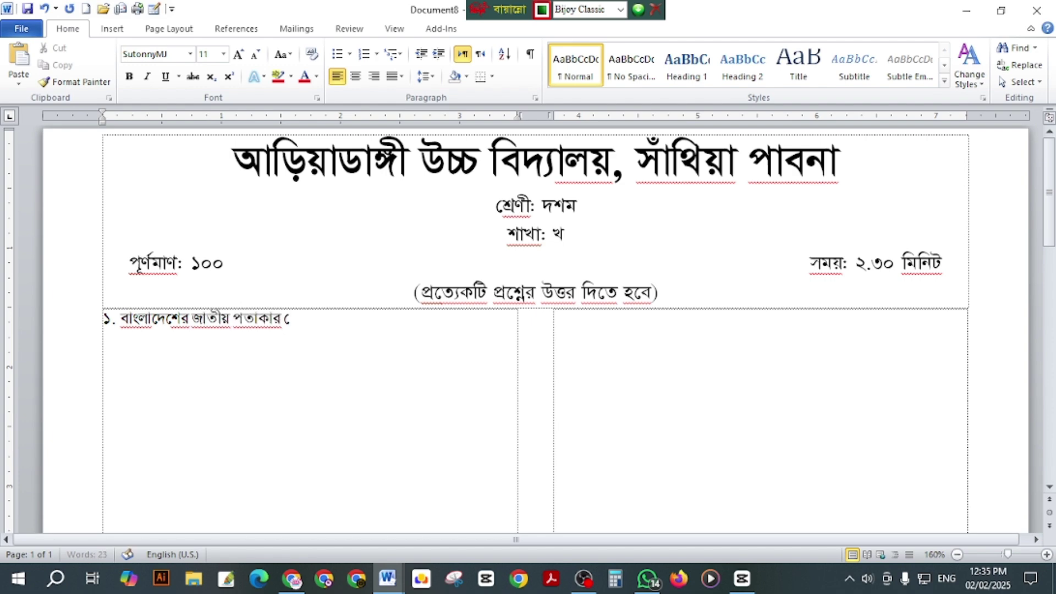
key("BackSpace")
key("BackSpace")
key("BackSpace")
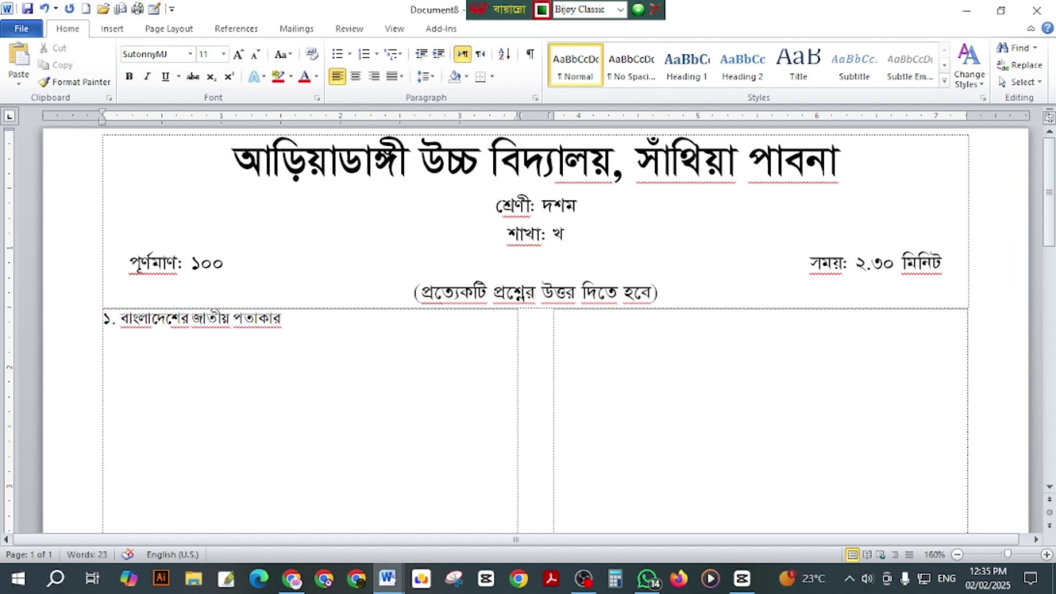
type("mfr jk")
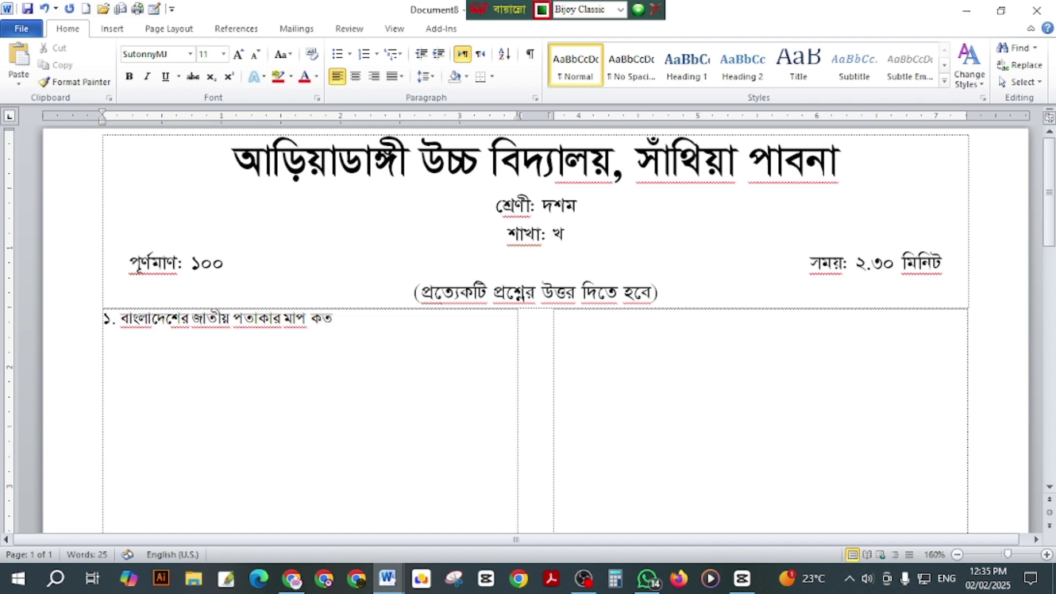
type("?")
key("Return")
Step: Add the first row of answer options below question 1, tab-indented and tab-separated: "(ক) ৬.৫" and "(খ) ৬.১০"
scroll(333, 213, "up", 3, "ctrl")
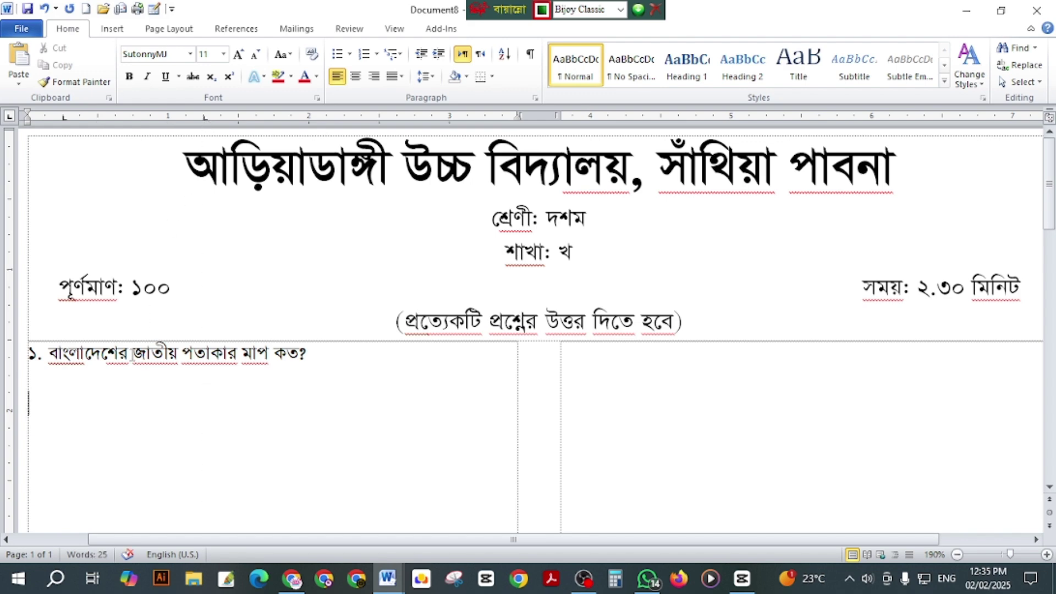
key("Tab")
type("(")
key("BackSpace")
type("(ক) ৬.")
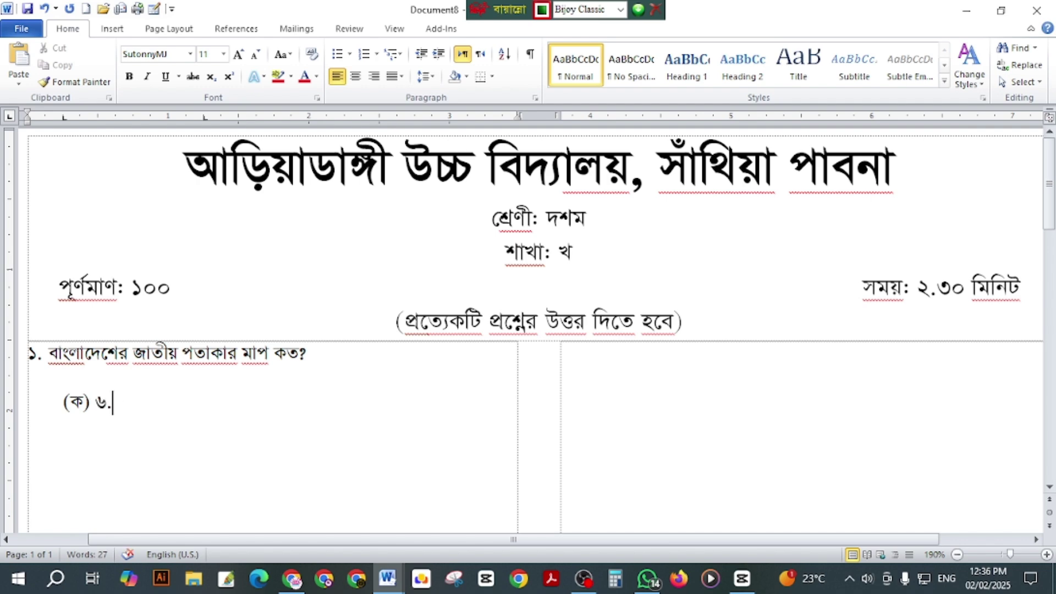
type("৫")
key("Tab")
type("(খ) ৬.")
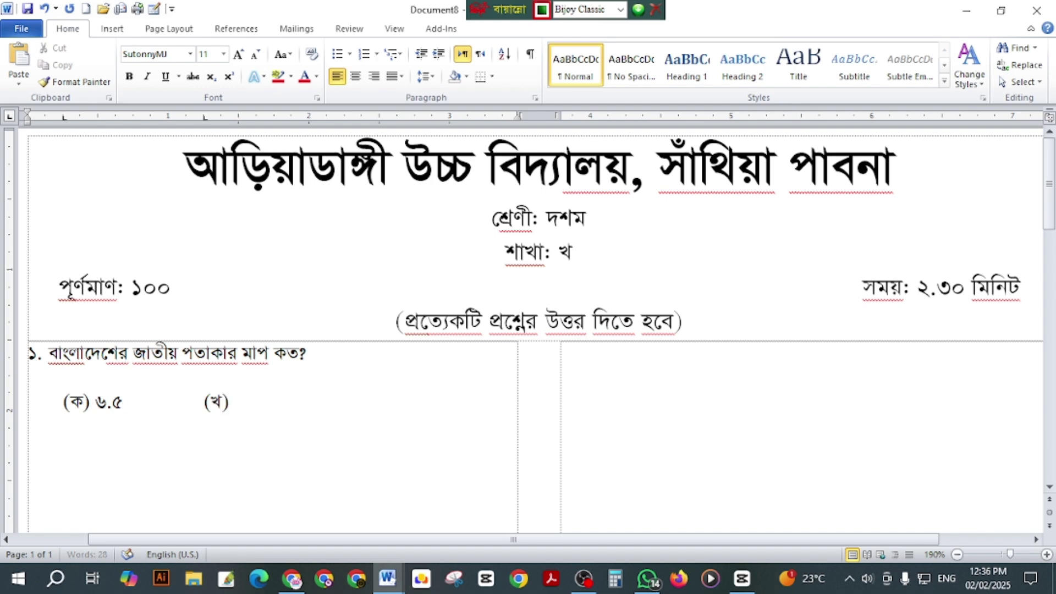
type("১০")
Step: Add a second tab-indented row of answer options, "(গ) ১০.১" and "(ঘ) ১১.১২", followed by a new line
key("Return")
key("Tab")
type("(গ)")
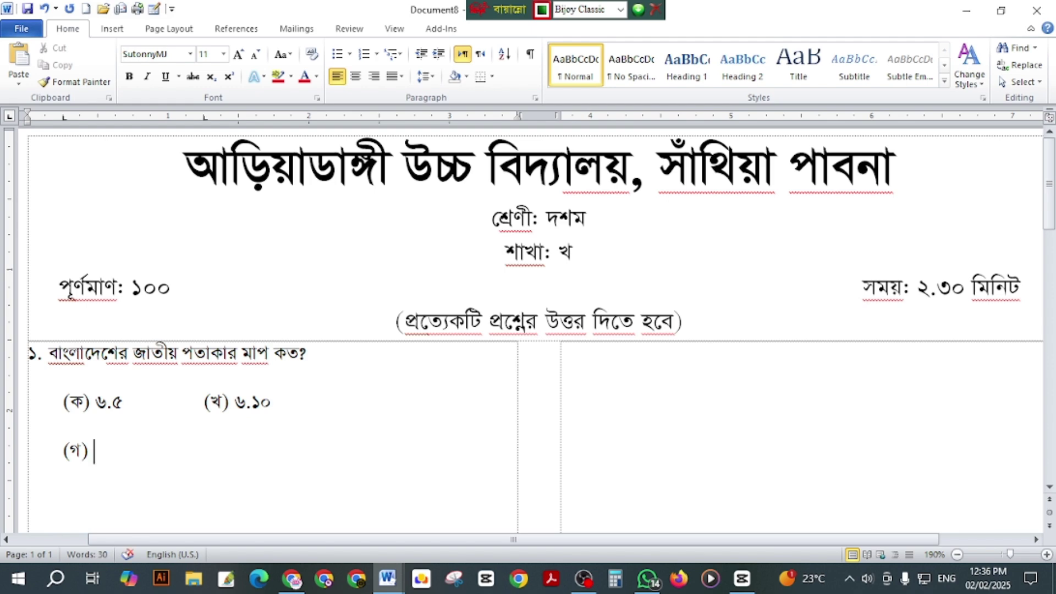
type(" ১০.১\t(ঘ")
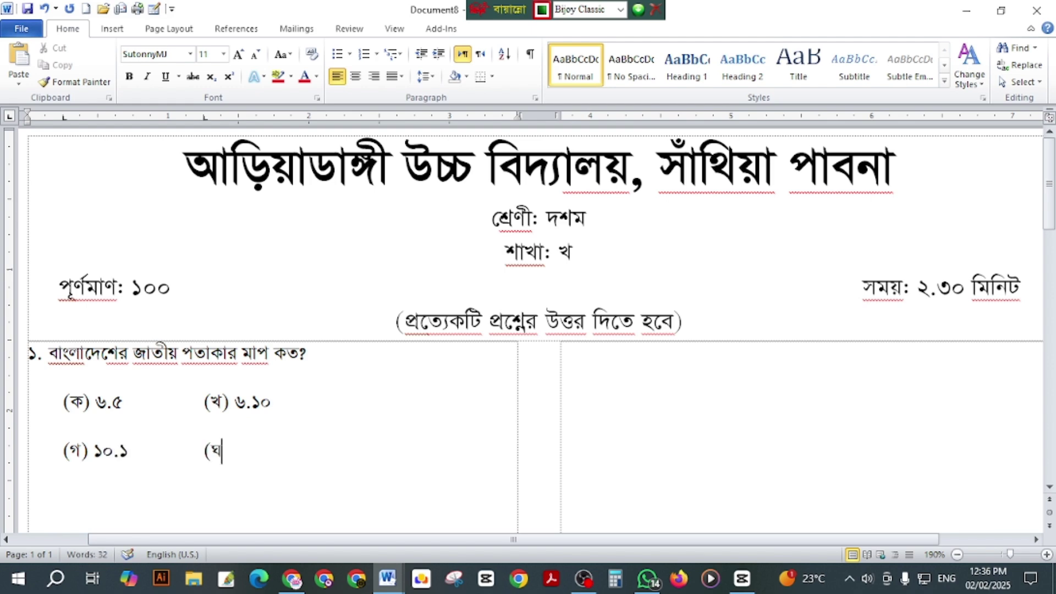
type(") ১১.১২")
key("Return")
Step: Set question 1 and its answer option rows to spacing after 1 and Multiple line spacing at 1
scroll(165, 401, "down", 1)
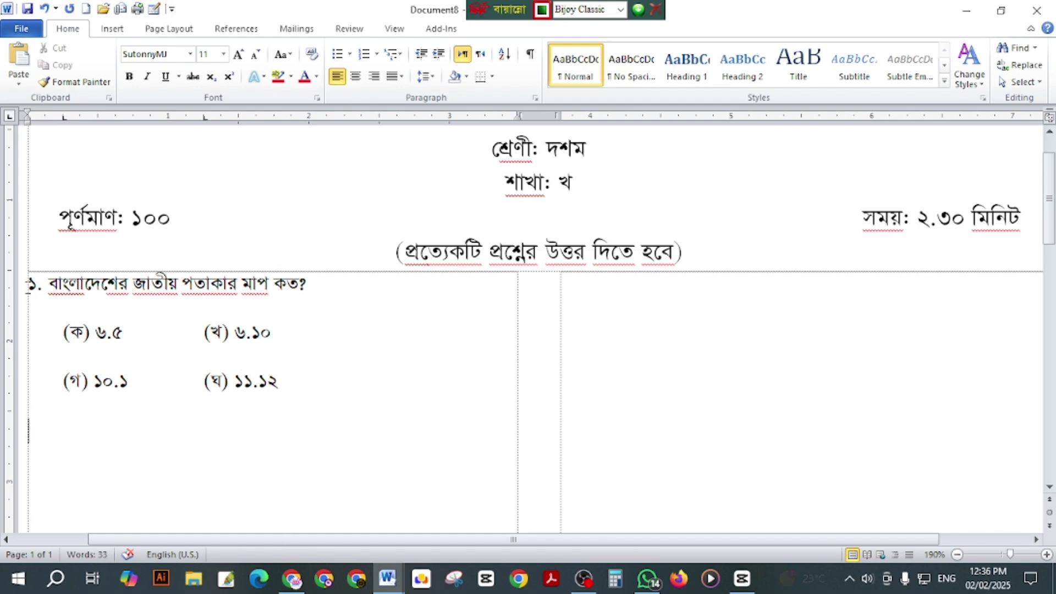
left_click_drag(27, 285, 286, 404)
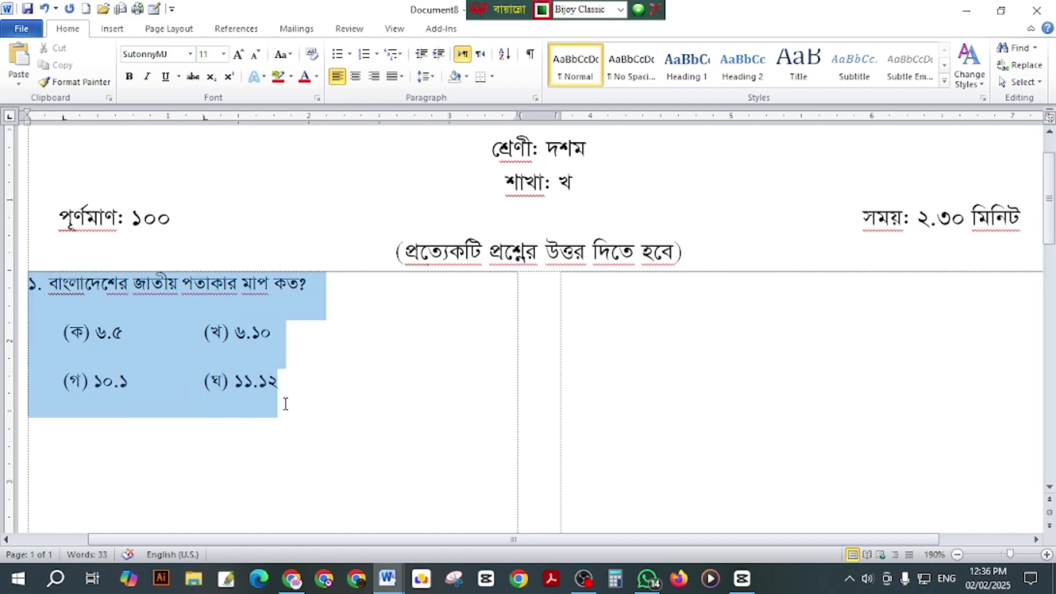
left_click(283, 403)
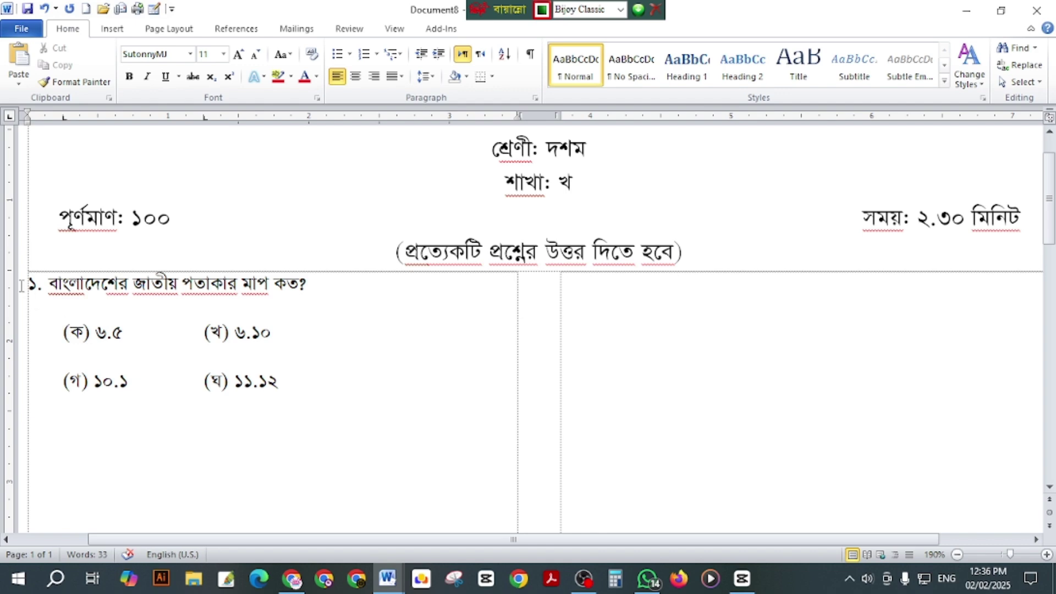
left_click_drag(27, 283, 279, 392)
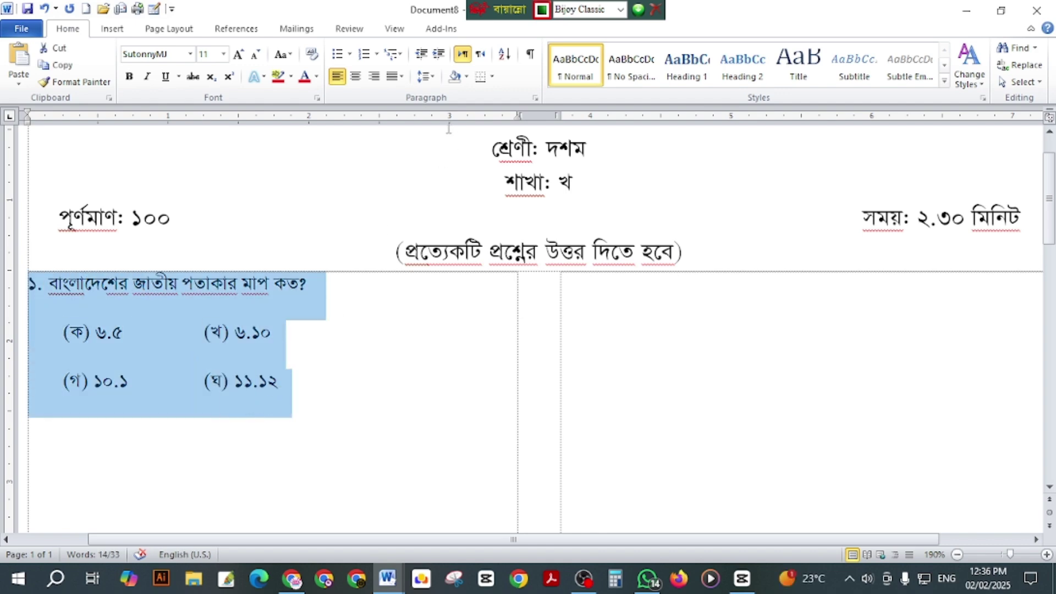
left_click(434, 77)
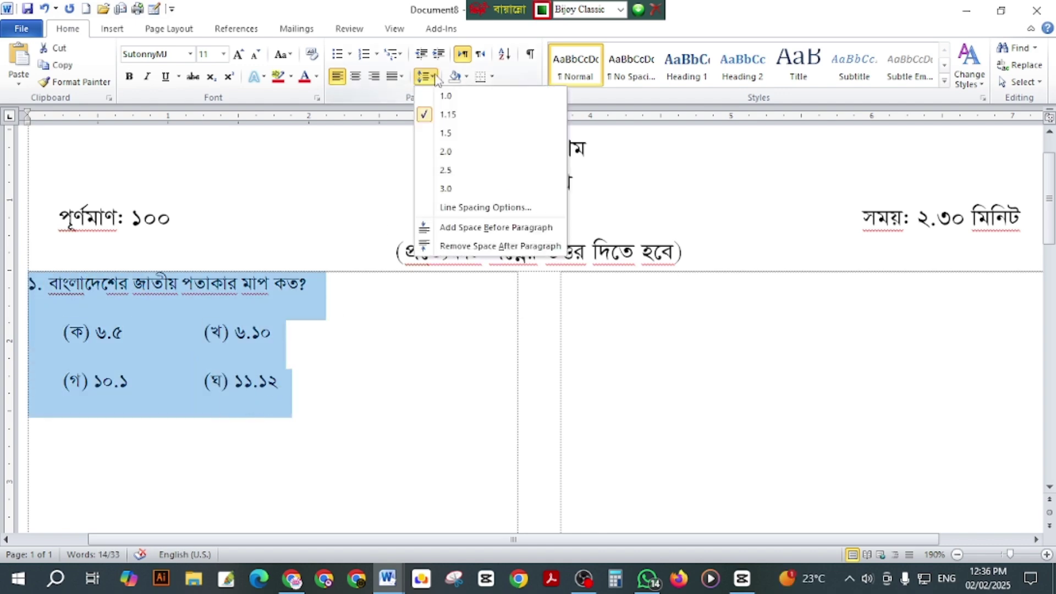
left_click(460, 212)
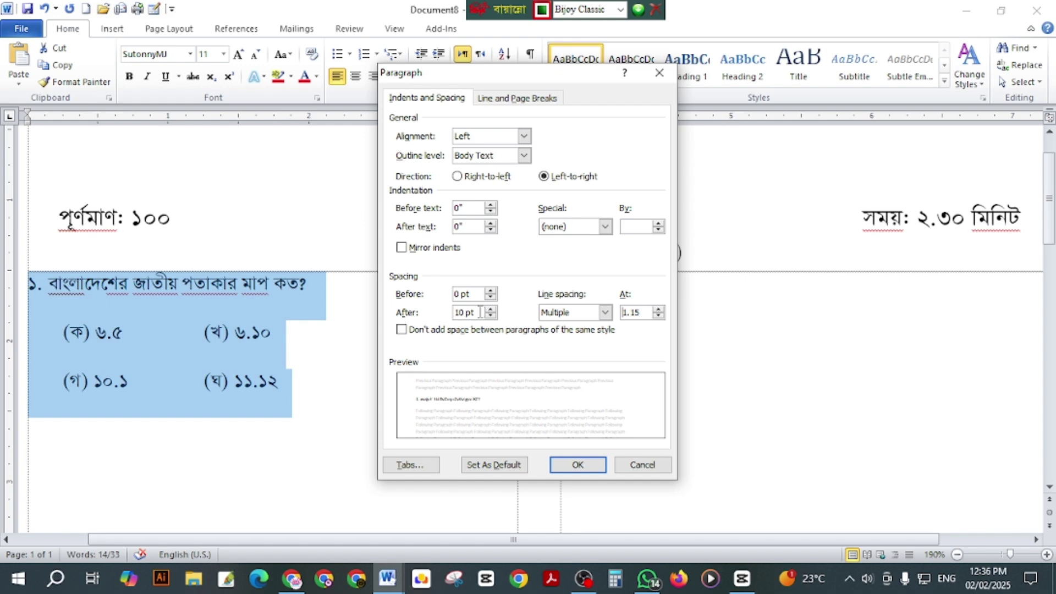
left_click_drag(480, 312, 429, 333)
type("1")
key("Tab")
key("Tab")
type("1")
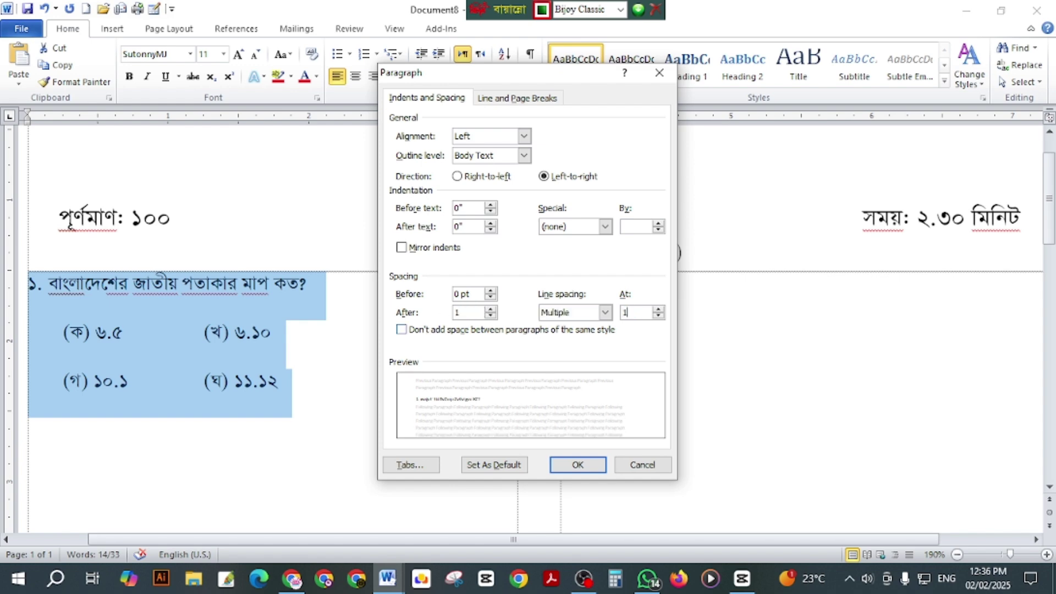
key("Return")
left_click(170, 350)
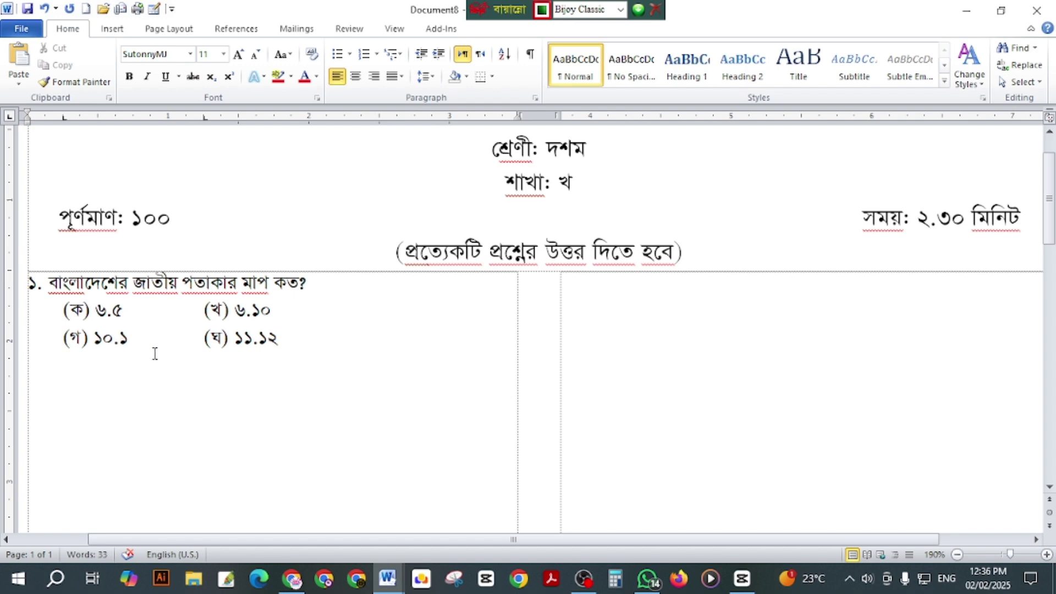
Step: Copy question 1 with both answer option rows and paste it repeatedly below, filling both columns onto further pages
left_click_drag(299, 338, 28, 281)
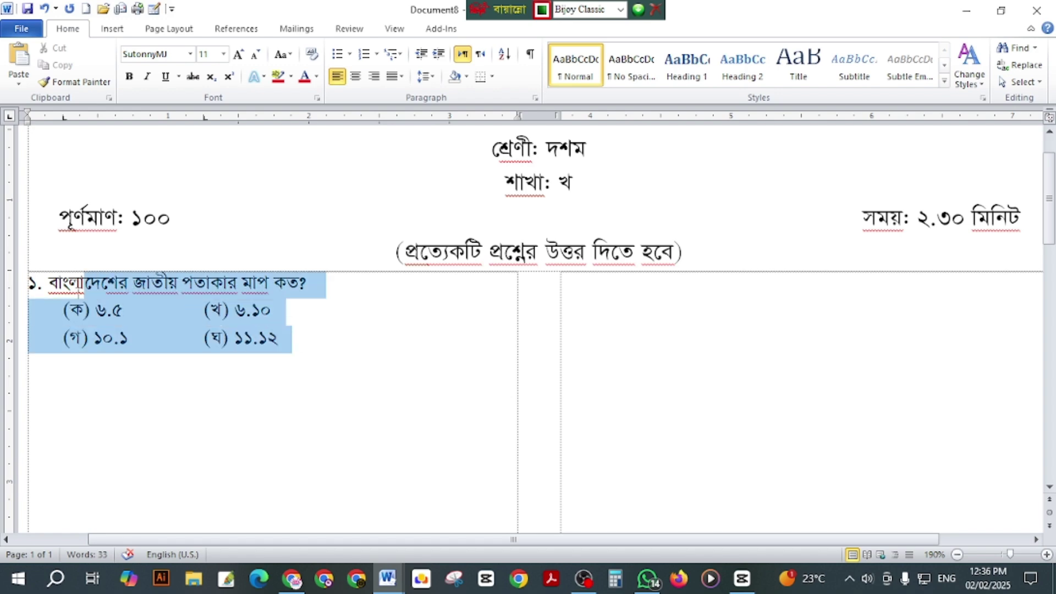
left_click(87, 379)
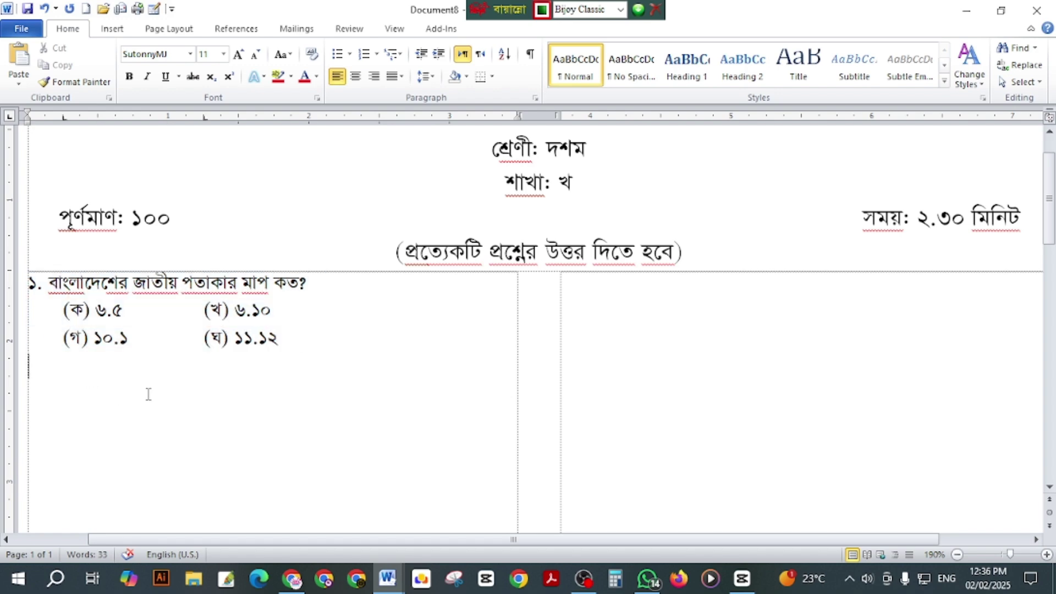
left_click_drag(288, 354, 23, 296)
key("ctrl+c")
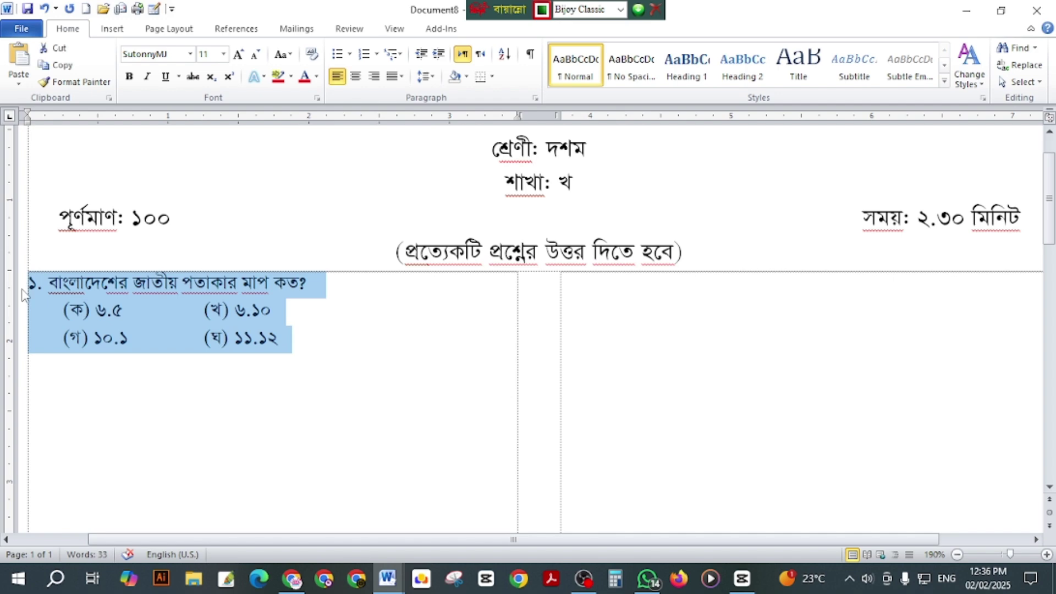
left_click(325, 347)
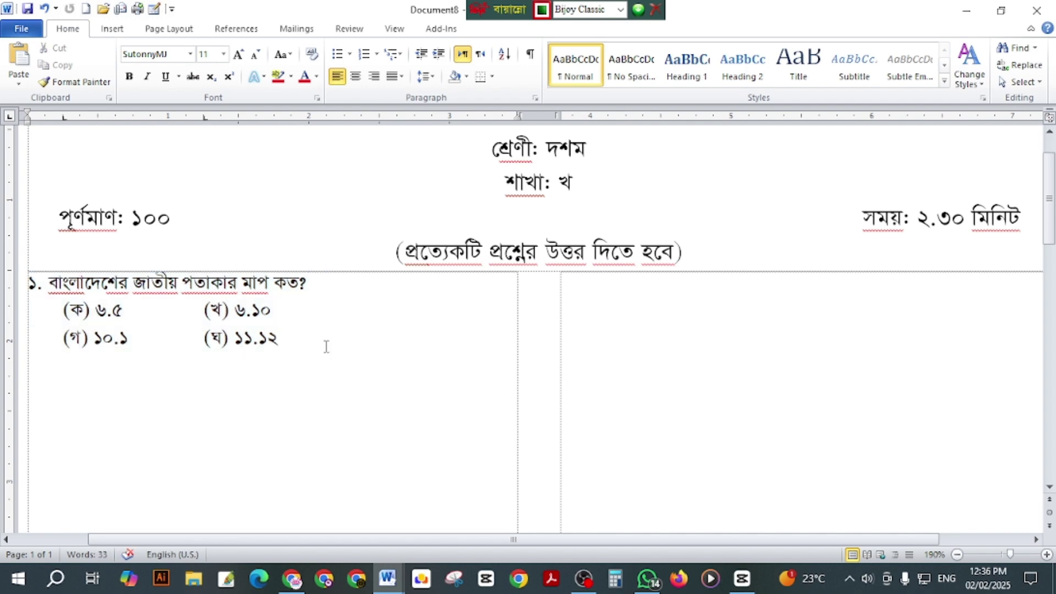
key("Return")
key("ctrl+v")
key("ctrl+v")
key("ctrl+v")
key("ctrl+v")
key("ctrl+v")
key("ctrl+v")
key("ctrl+v")
key("ctrl+v")
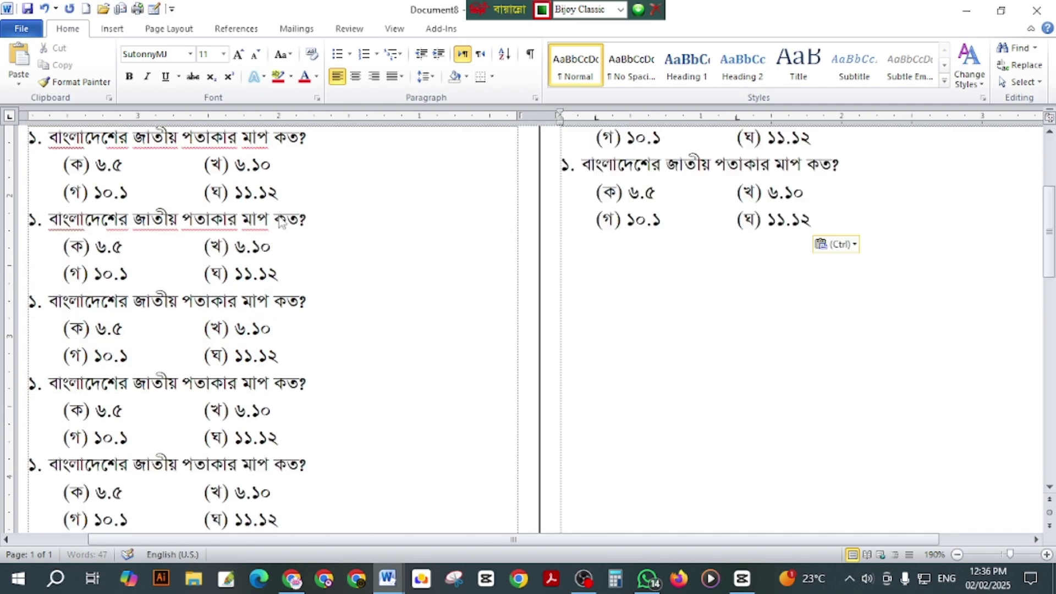
key("ctrl+v")
key("ctrl+v")
key("ctrl+v")
key("ctrl+v")
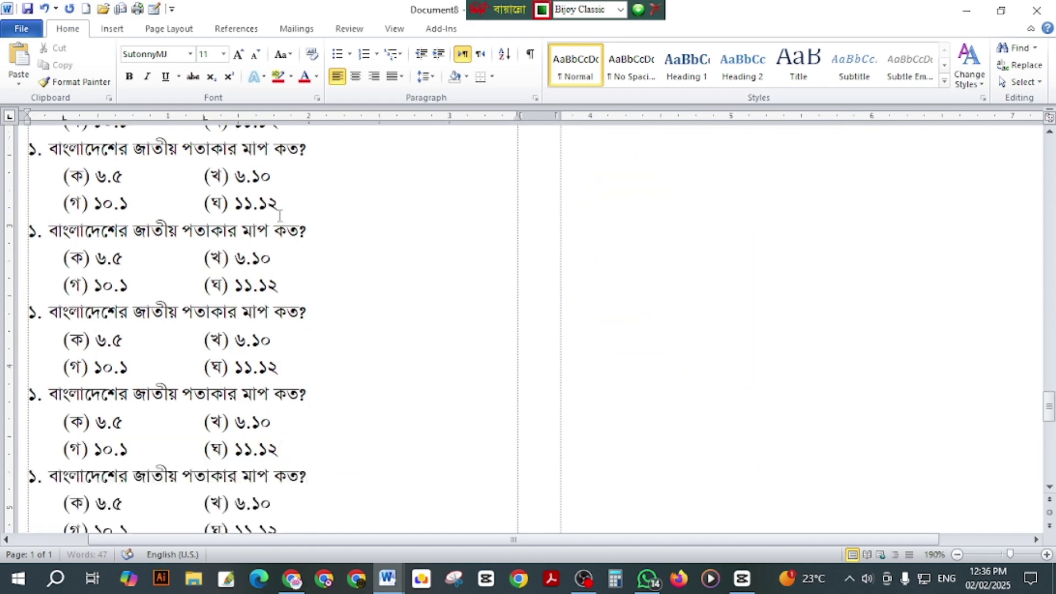
key("ctrl+v")
key("ctrl+v")
key("ctrl+v")
key("ctrl+v")
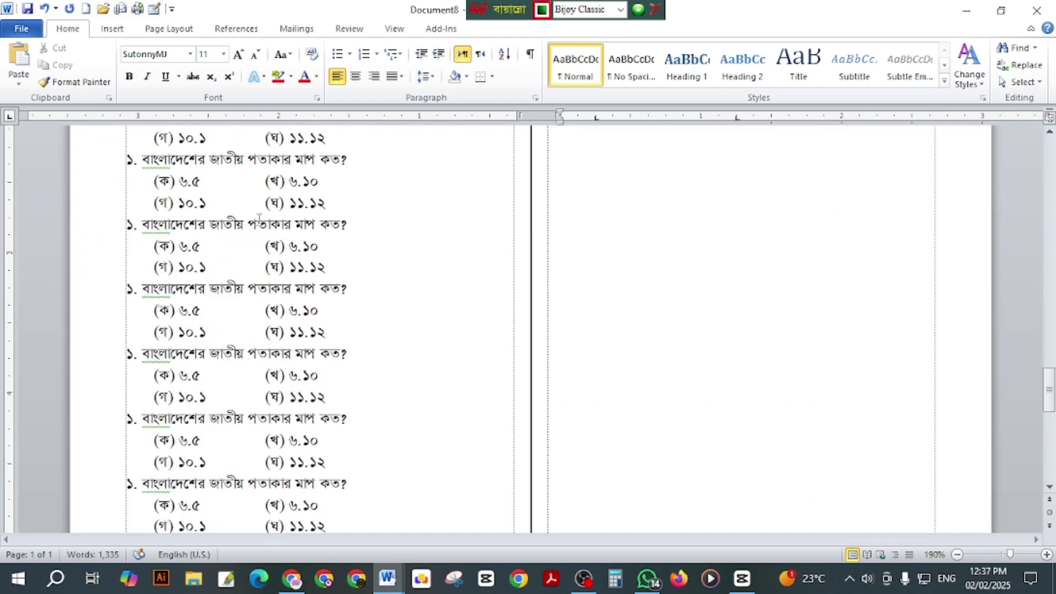
Step: Review how the repeated questions flow through the two columns and across the pages, from the header onward
scroll(259, 217, "down", 13)
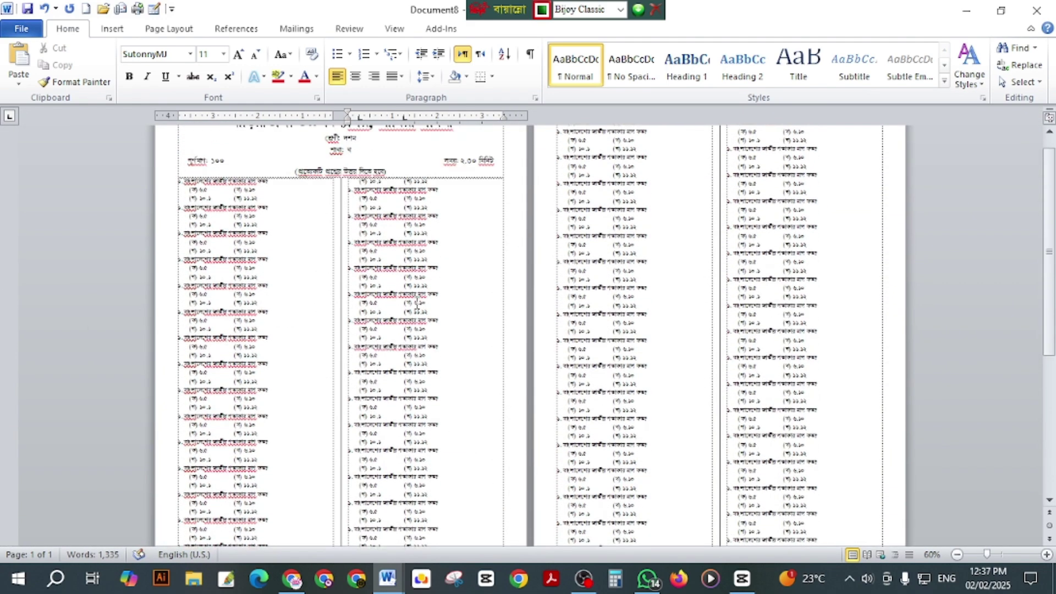
scroll(417, 303, "up", 6)
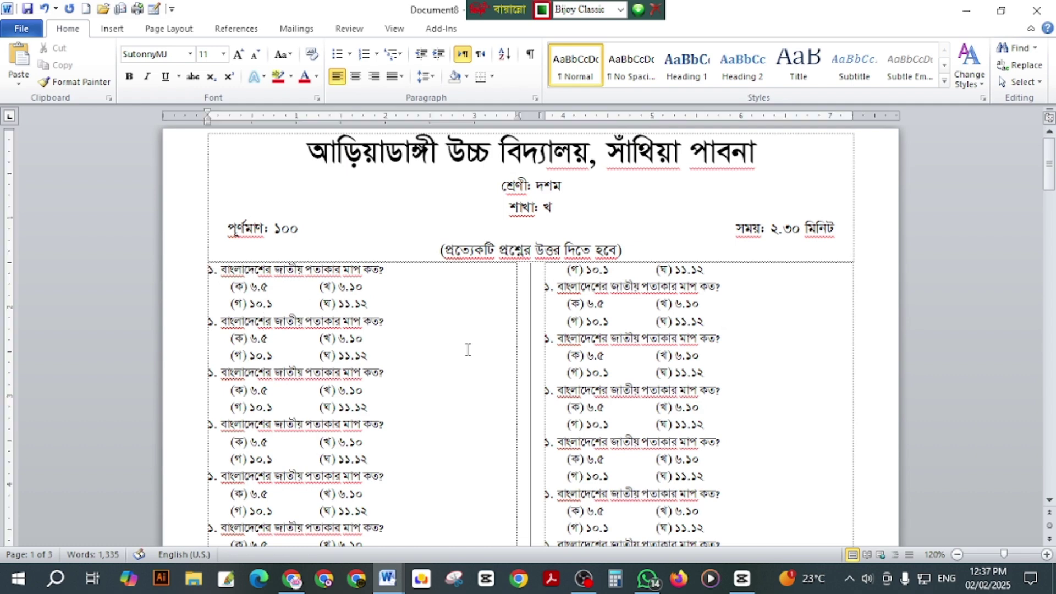
scroll(451, 338, "up", 3)
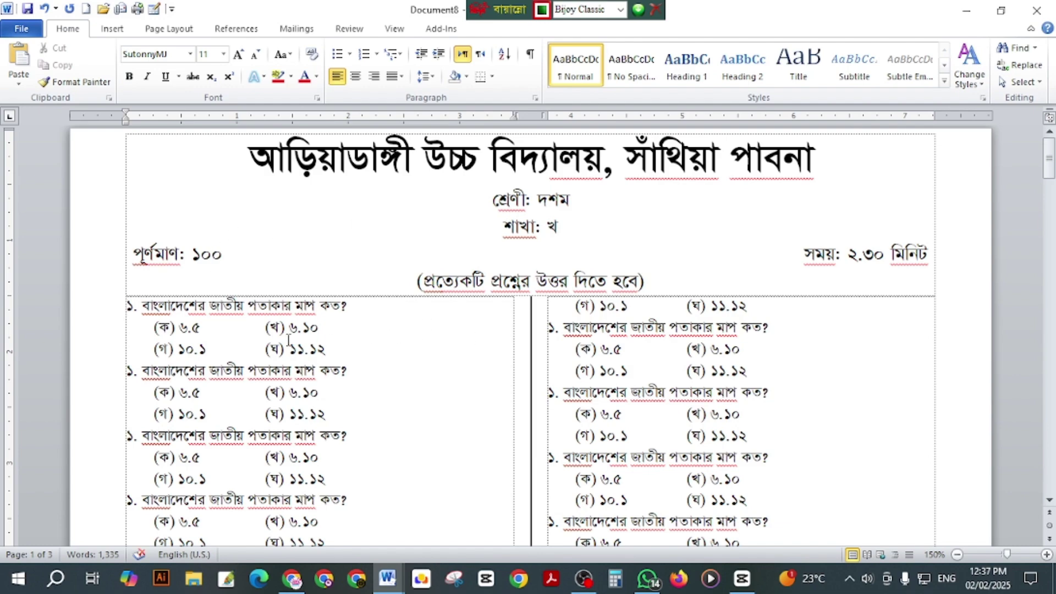
scroll(288, 339, "down", 3)
scroll(313, 331, "down", 15)
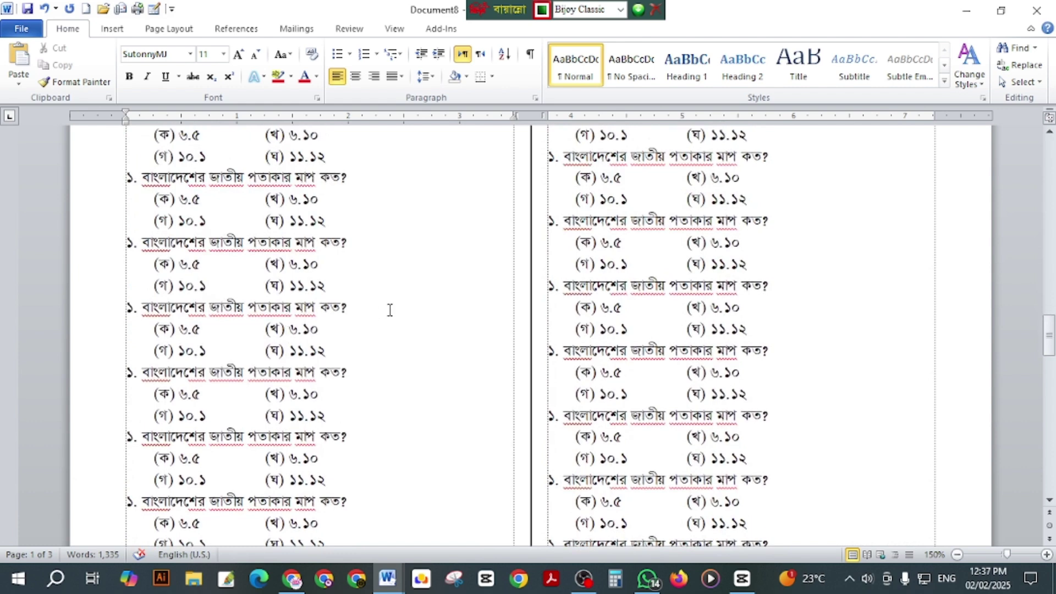
left_click(389, 309)
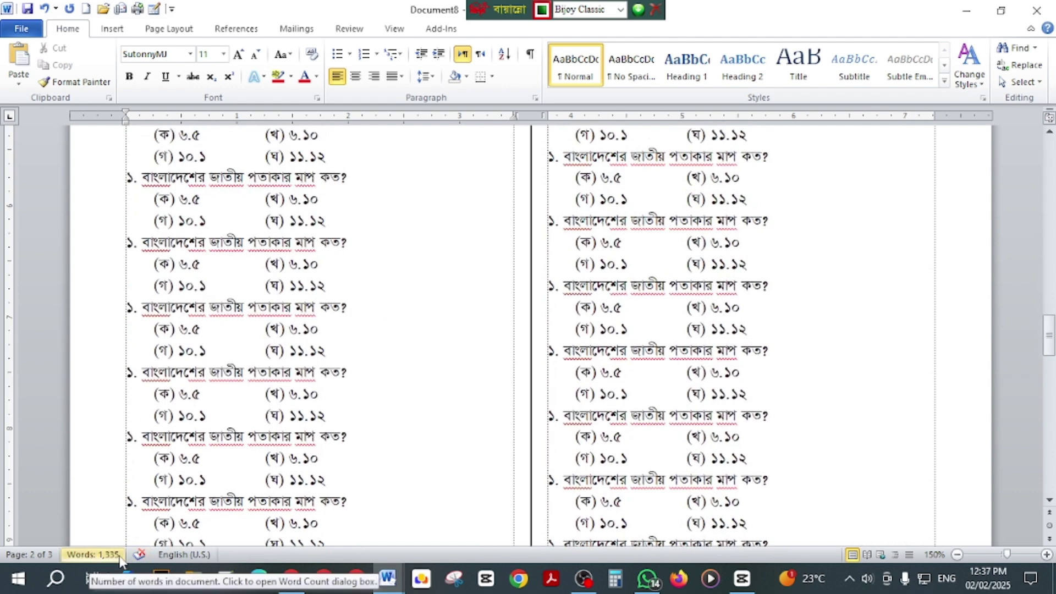
left_click(372, 321)
scroll(360, 335, "up", 1)
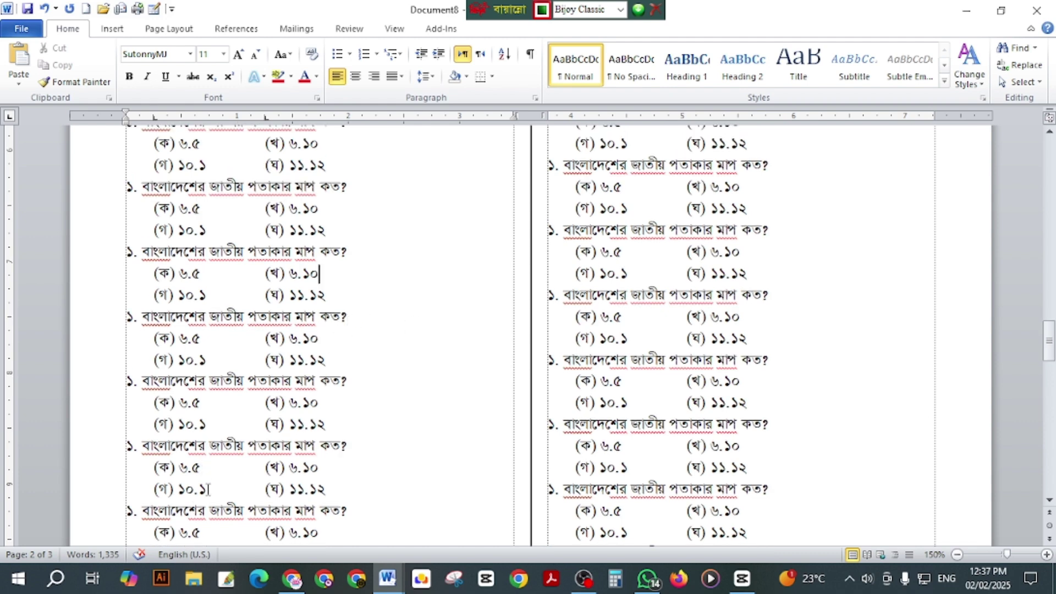
scroll(376, 347, "down", 4, "ctrl")
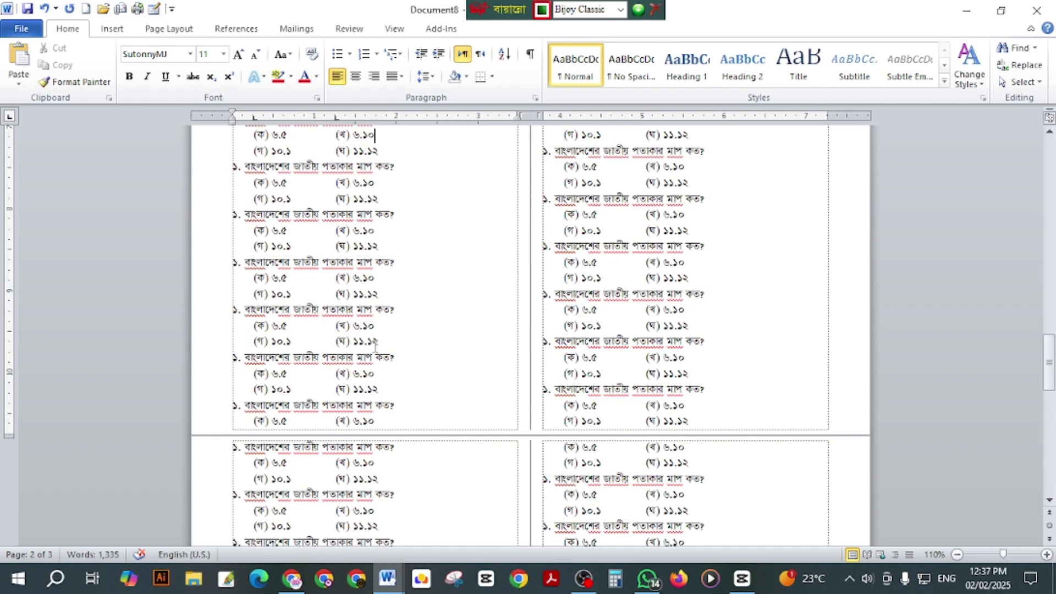
scroll(376, 346, "up", 6, "ctrl")
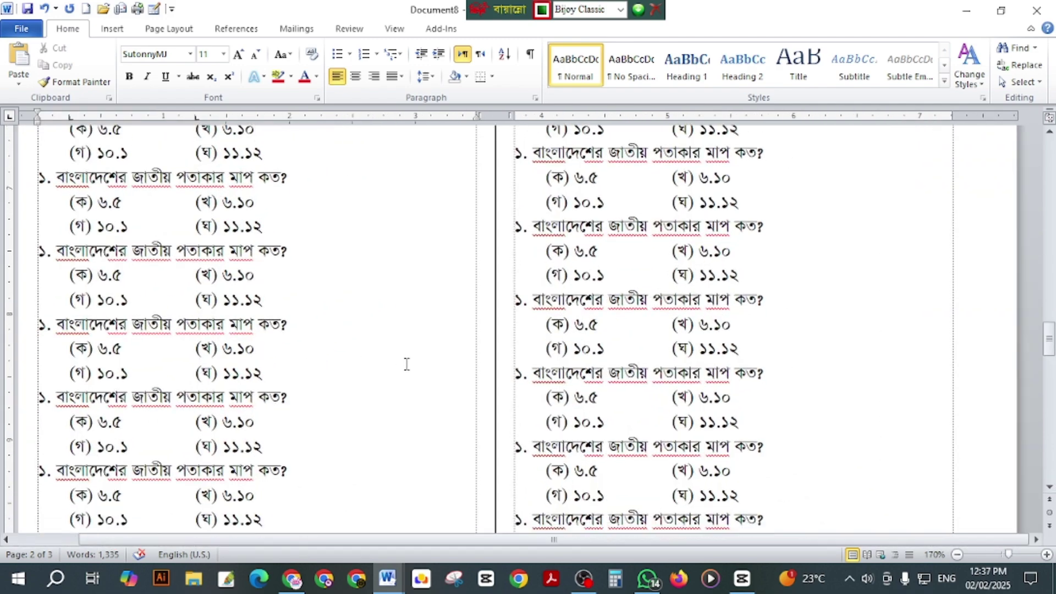
scroll(407, 360, "up", 10)
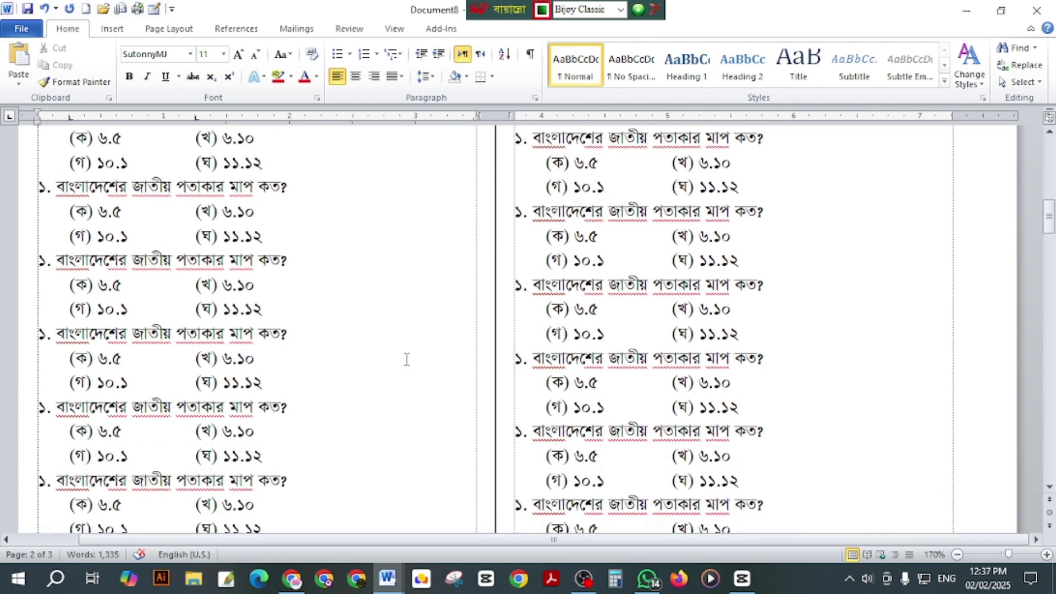
scroll(407, 359, "down", 4, "ctrl")
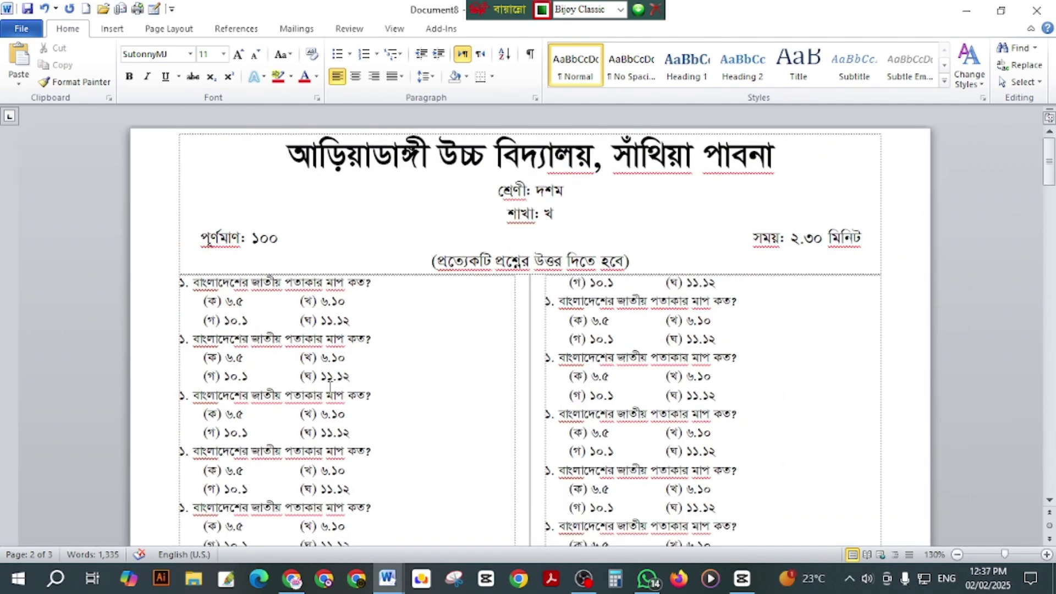
left_click(385, 351)
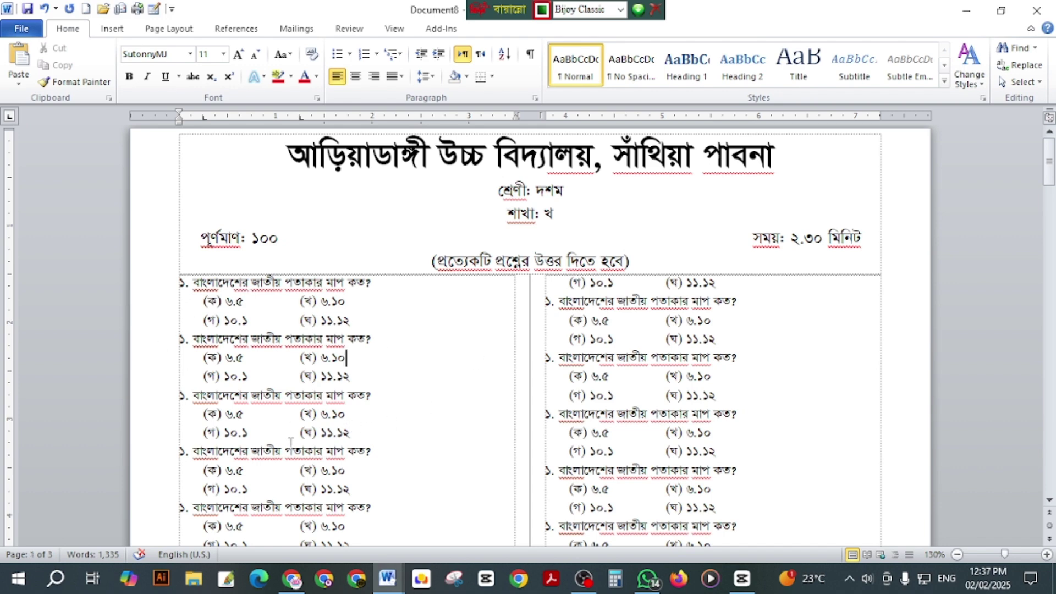
Step: Switch to the open class 10 science question paper, examine its two-column layout and question formatting, and close it
mouse_move(387, 580)
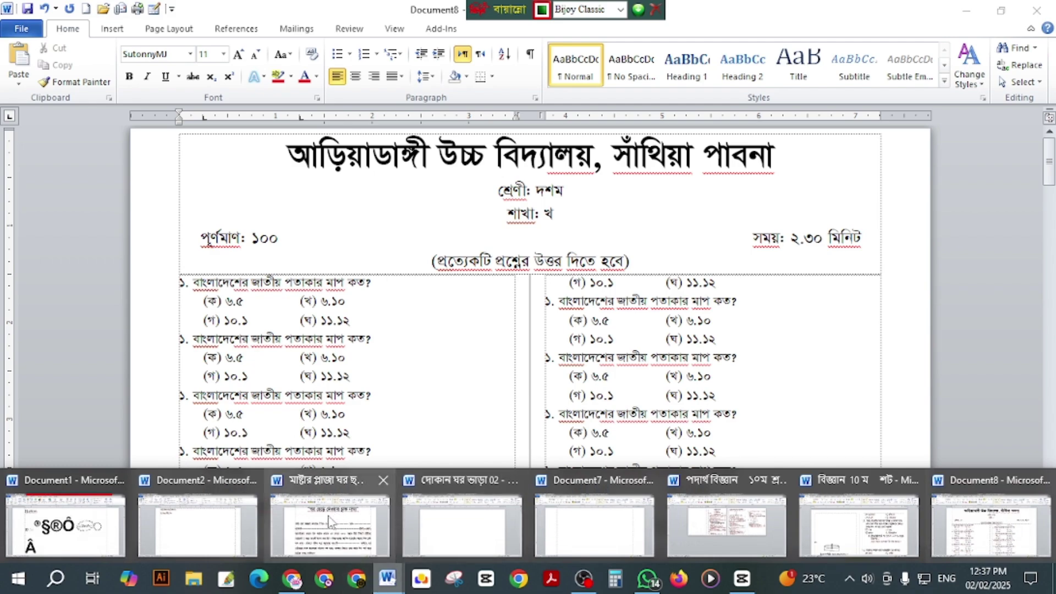
left_click(854, 528)
scroll(577, 361, "up", 3)
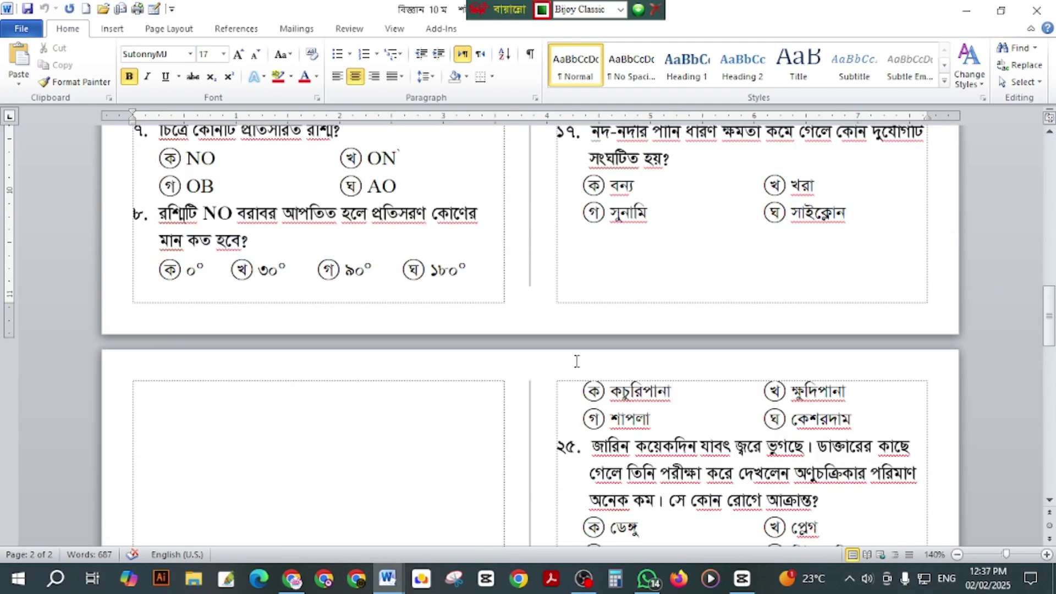
scroll(577, 362, "up", 8)
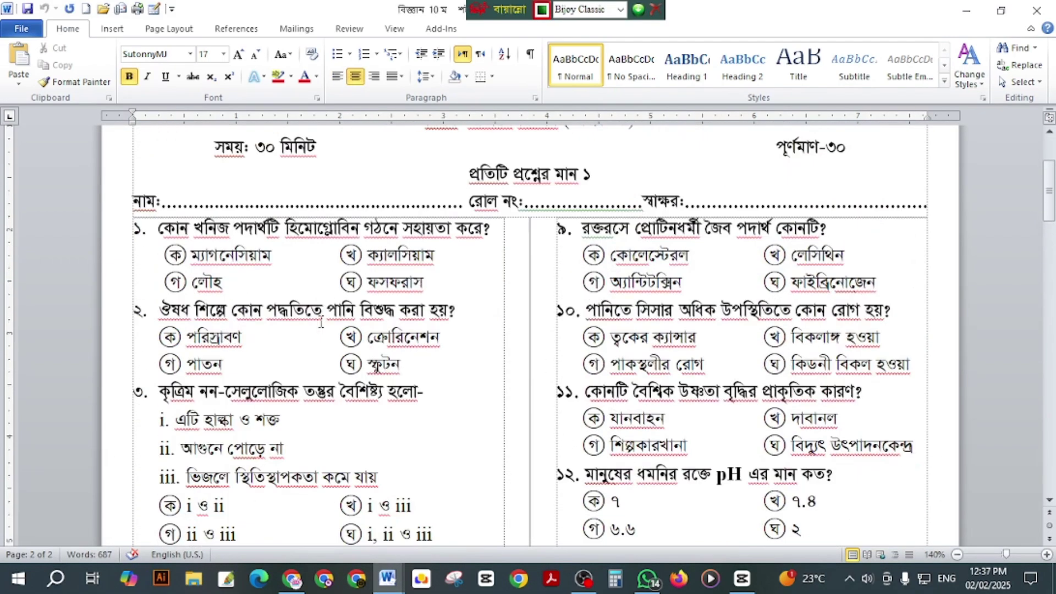
scroll(290, 320, "down", 2)
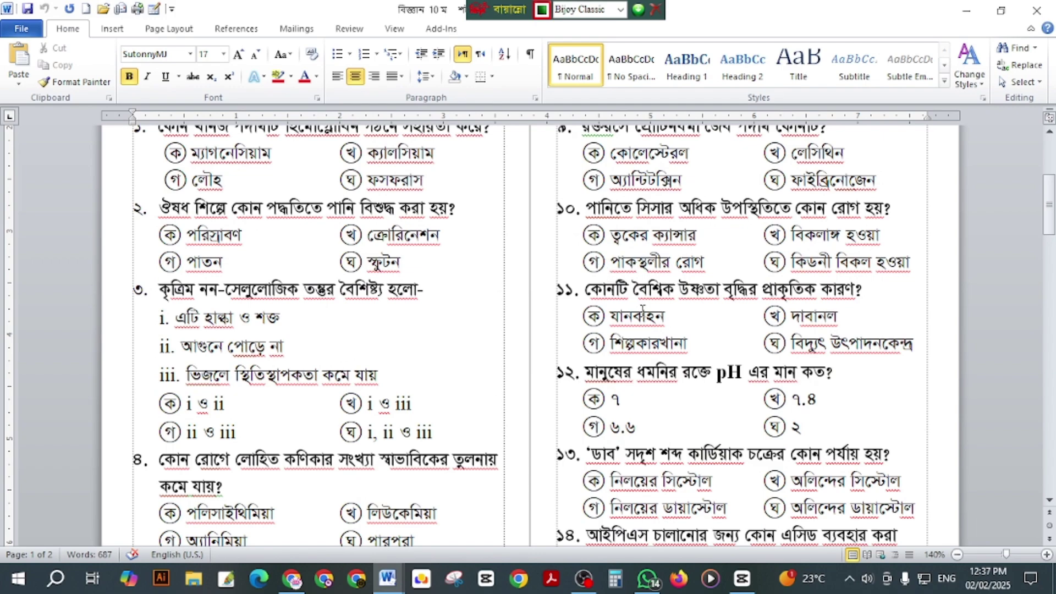
scroll(631, 310, "up", 3)
scroll(508, 346, "down", 15)
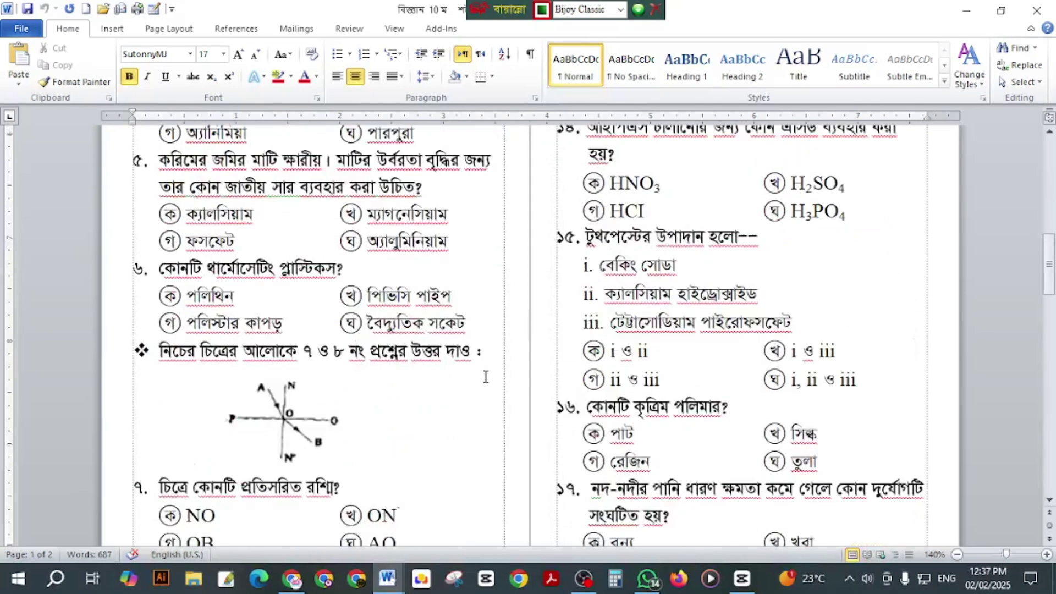
scroll(507, 347, "down", 10)
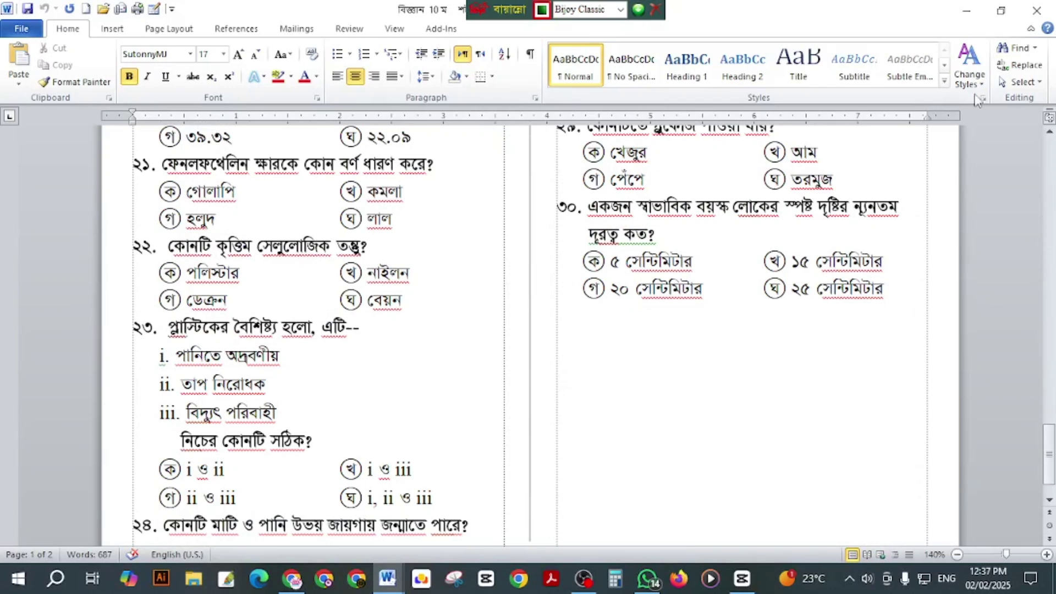
left_click(1034, 7)
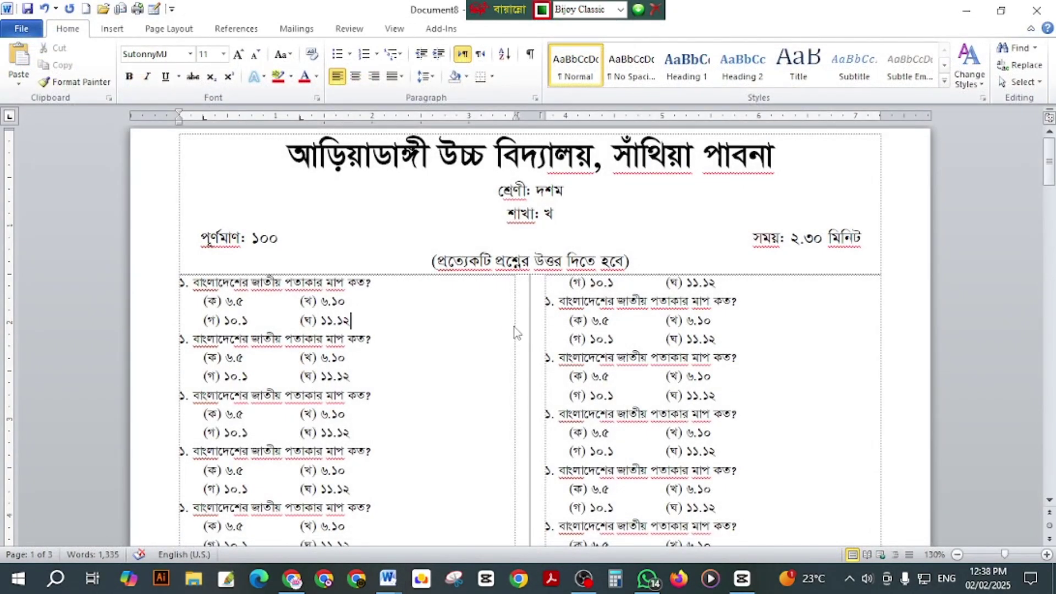
Step: Save the question paper to the Desktop as a Word Document named "10"
key("ctrl+s")
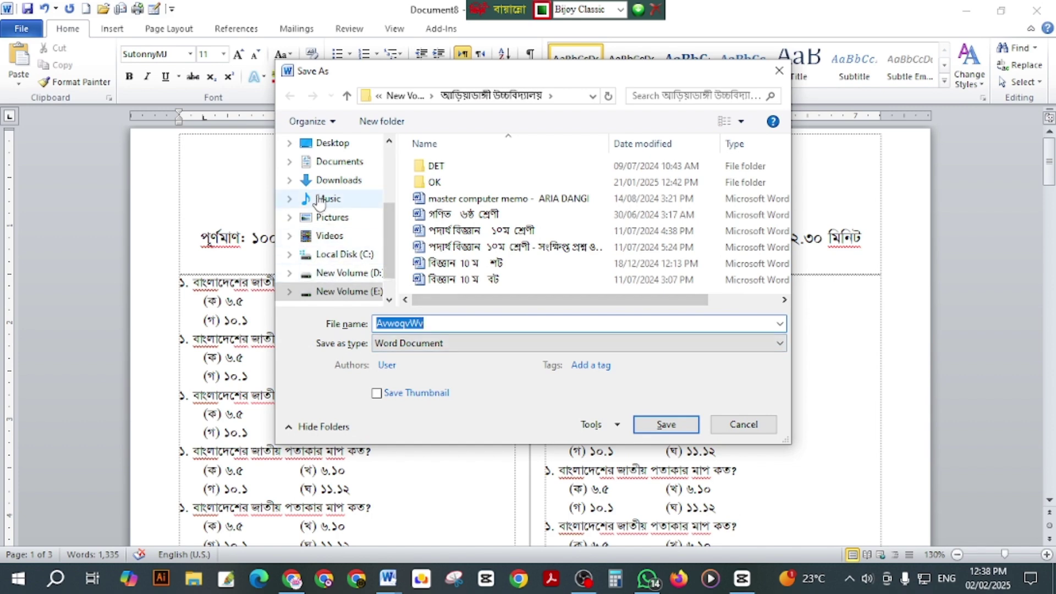
scroll(321, 202, "up", 1)
left_click(326, 187)
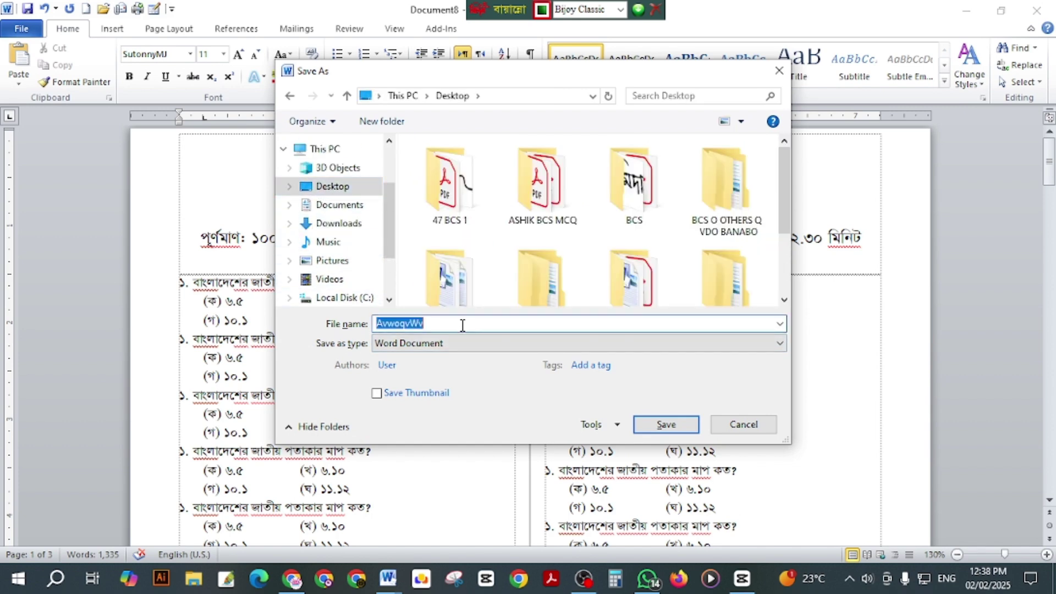
type("10")
left_click(682, 427)
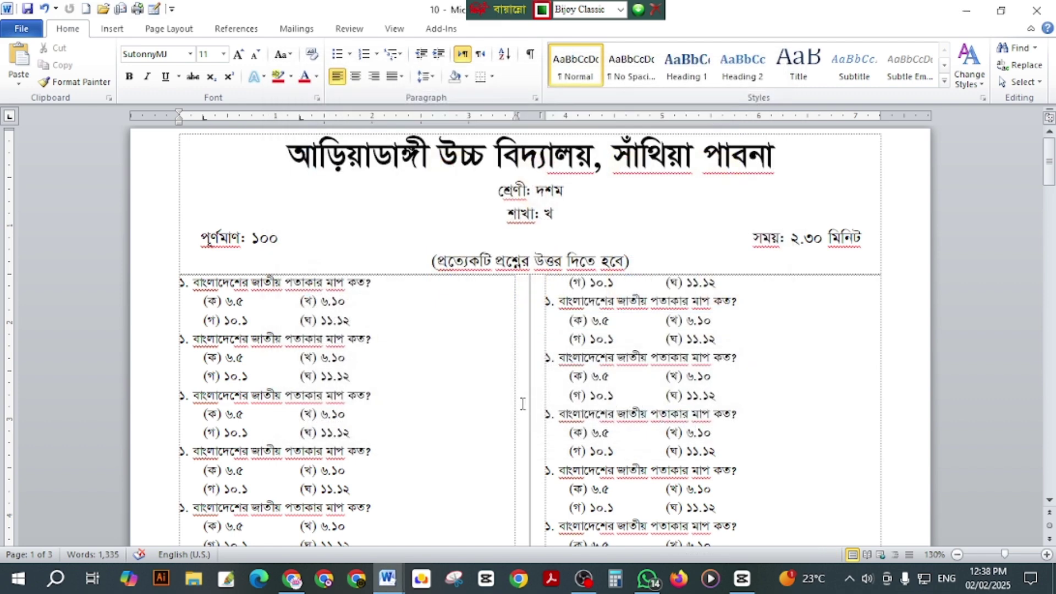
Step: Check the paper size and margins in Page Setup and look at the column options
scroll(399, 342, "up", 4)
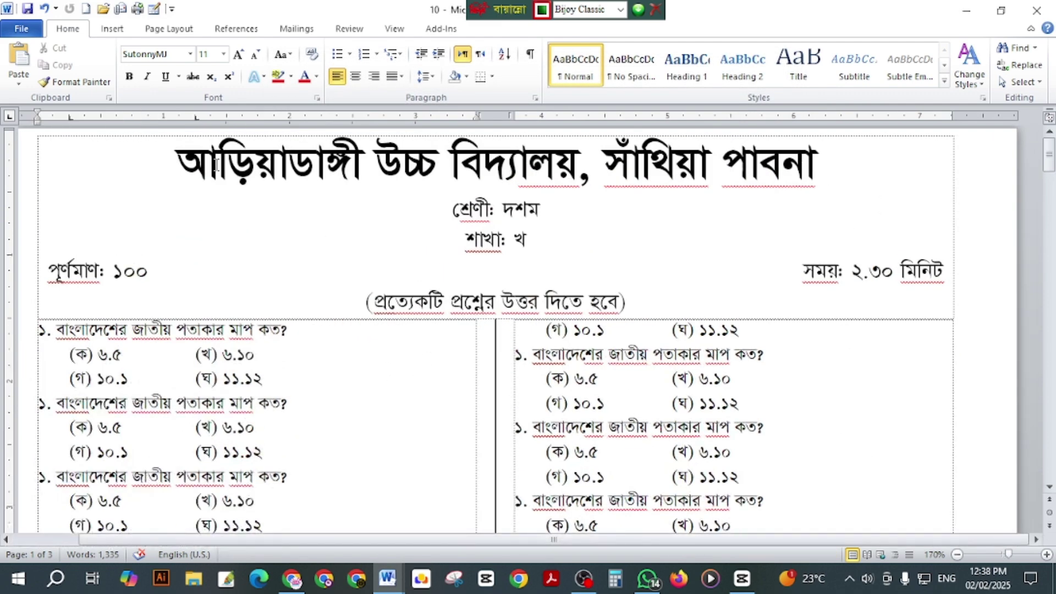
left_click(170, 32)
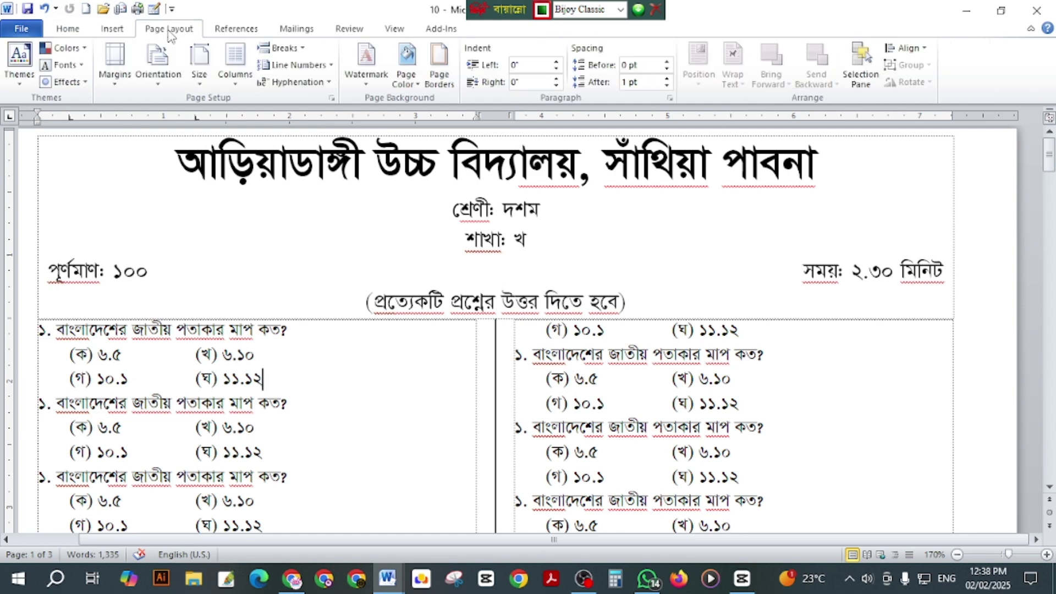
left_click(331, 100)
left_click(445, 127)
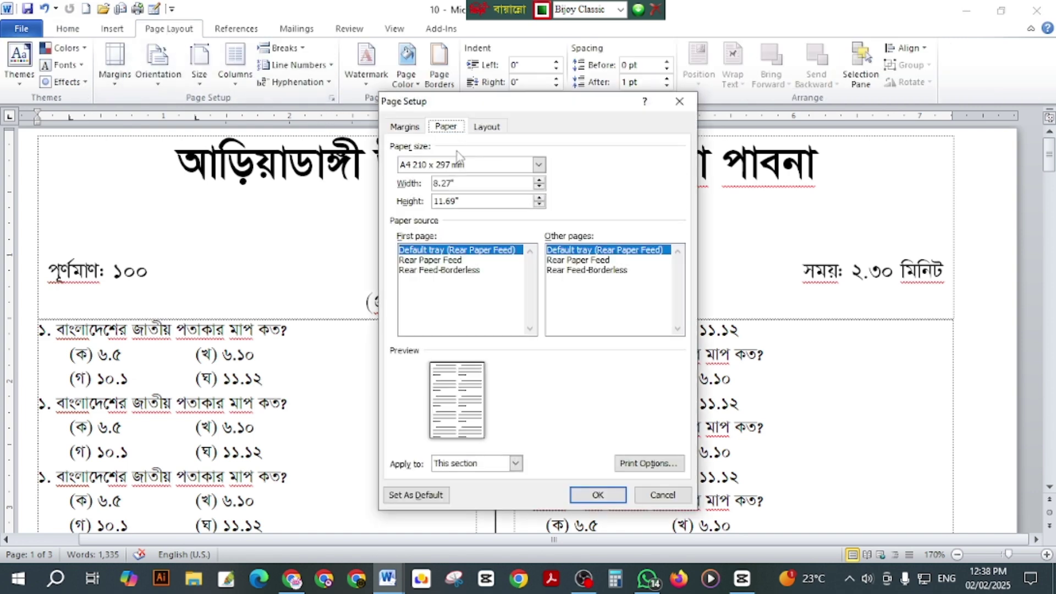
left_click(412, 128)
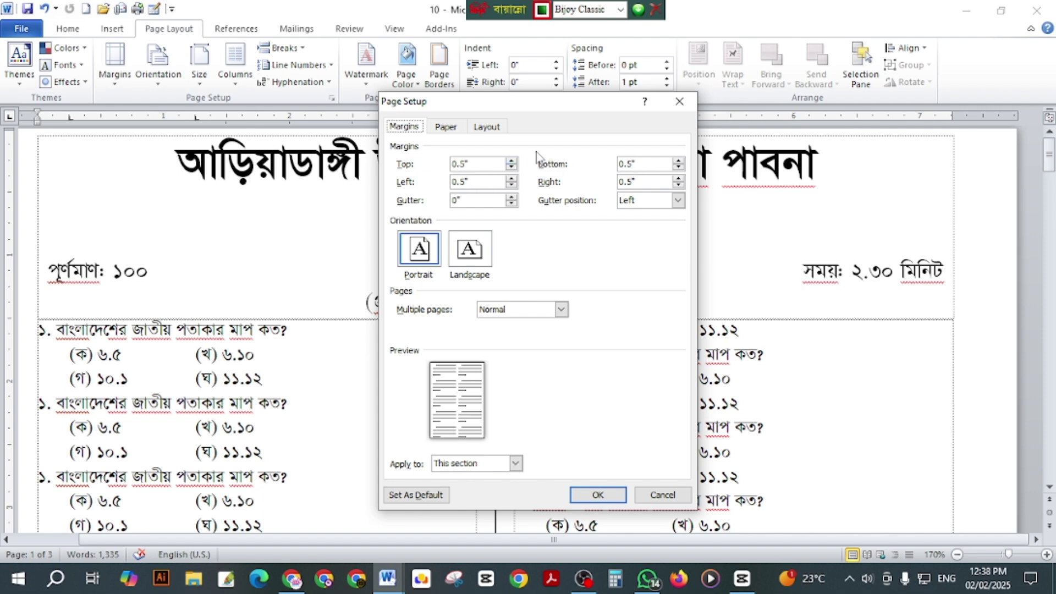
left_click(598, 495)
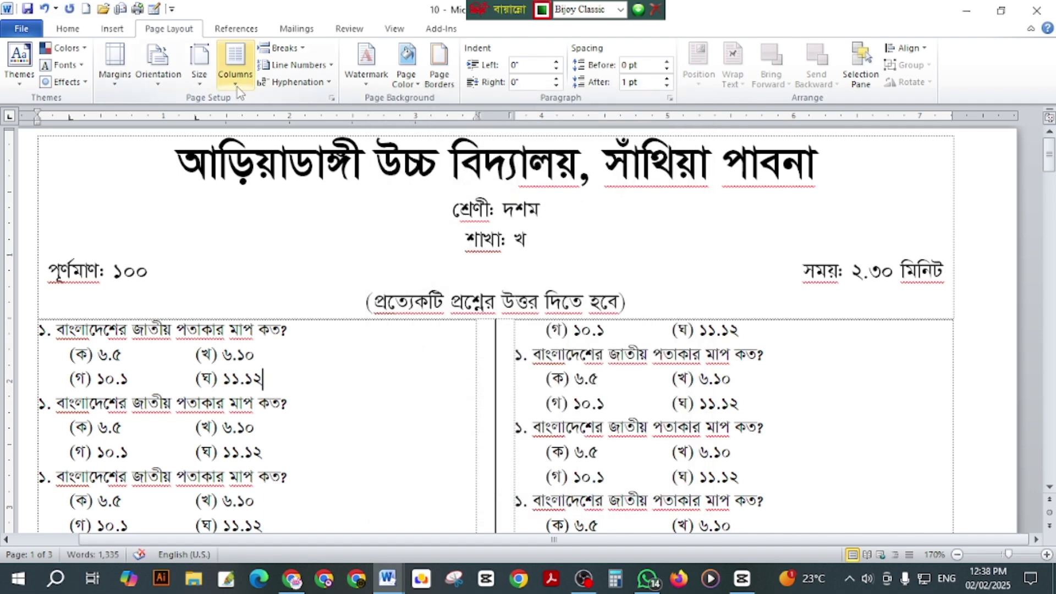
left_click(237, 87)
left_click(270, 142)
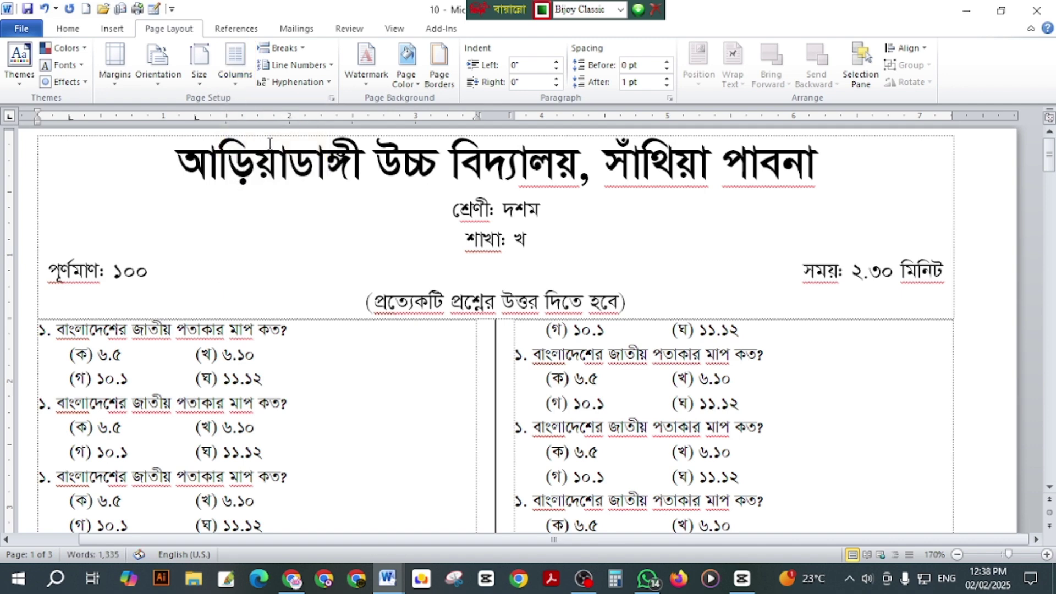
left_click(332, 98)
left_click(679, 102)
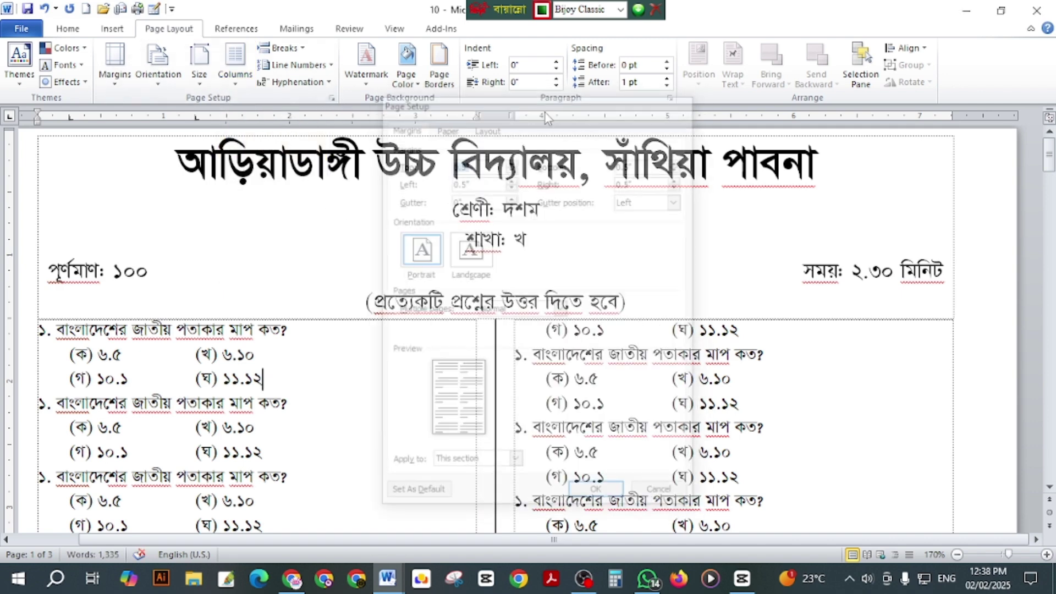
Step: Compare the column options for the two-column question section with those for the school header section
left_click(242, 77)
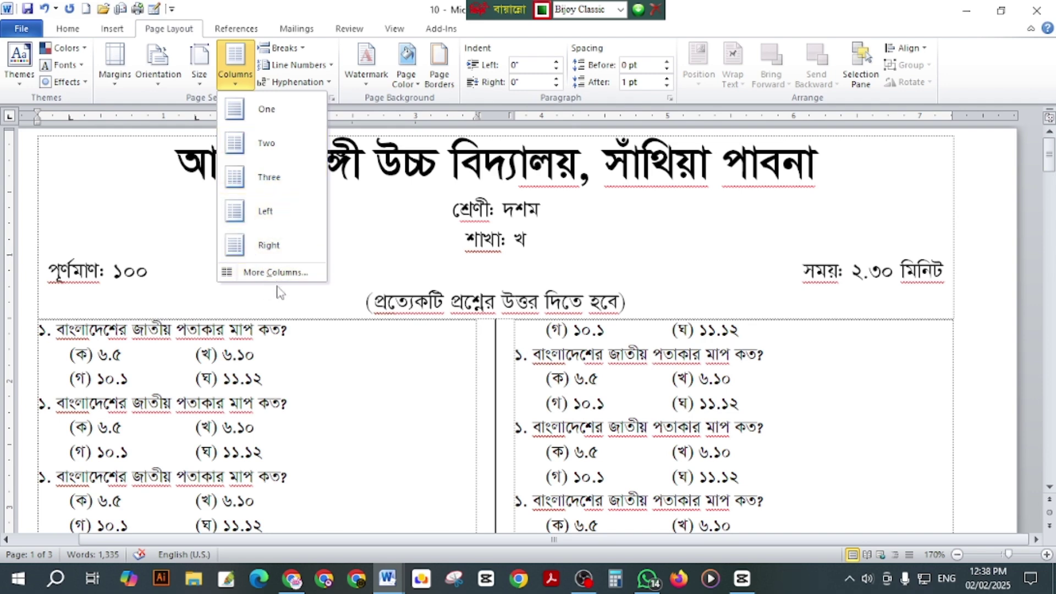
left_click(397, 269)
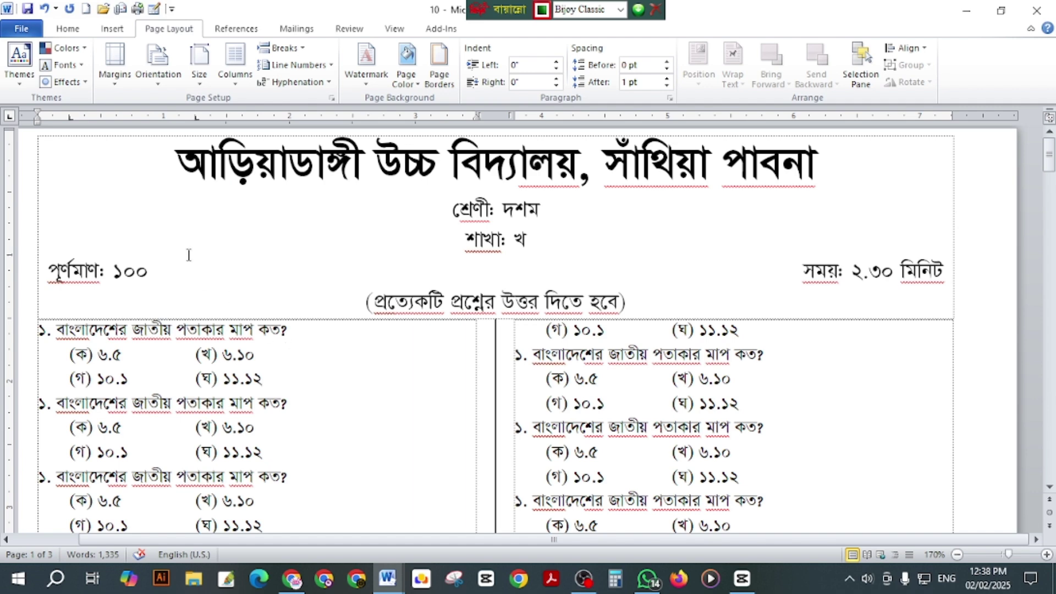
left_click(86, 158)
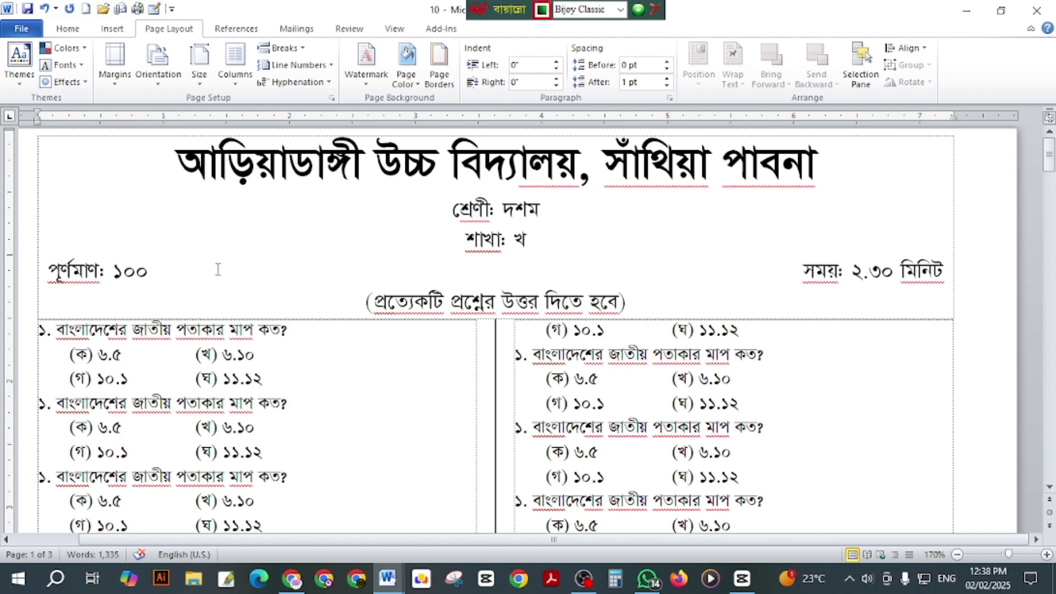
left_click(243, 82)
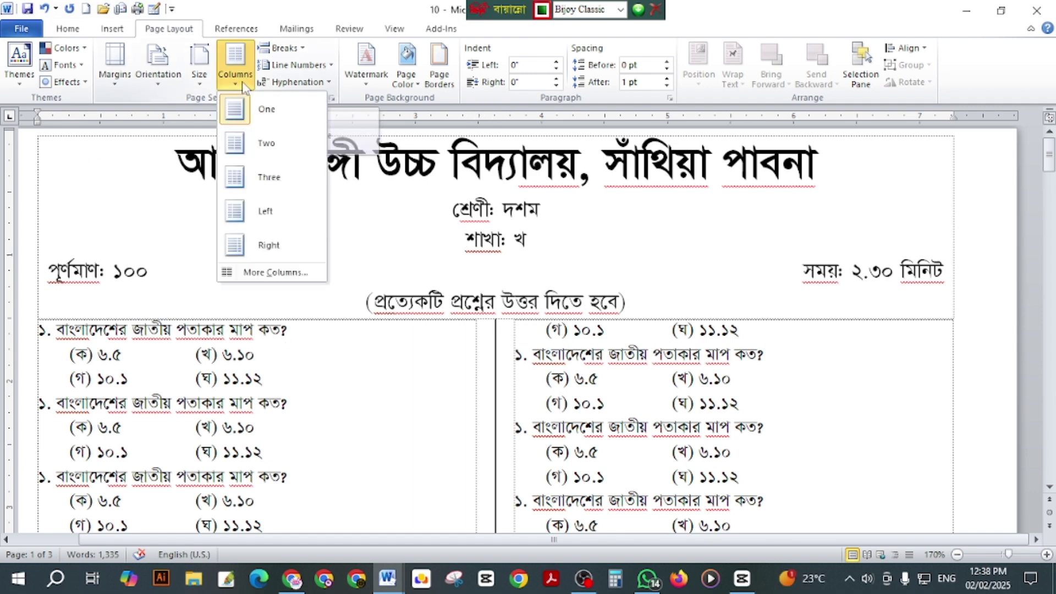
left_click(106, 186)
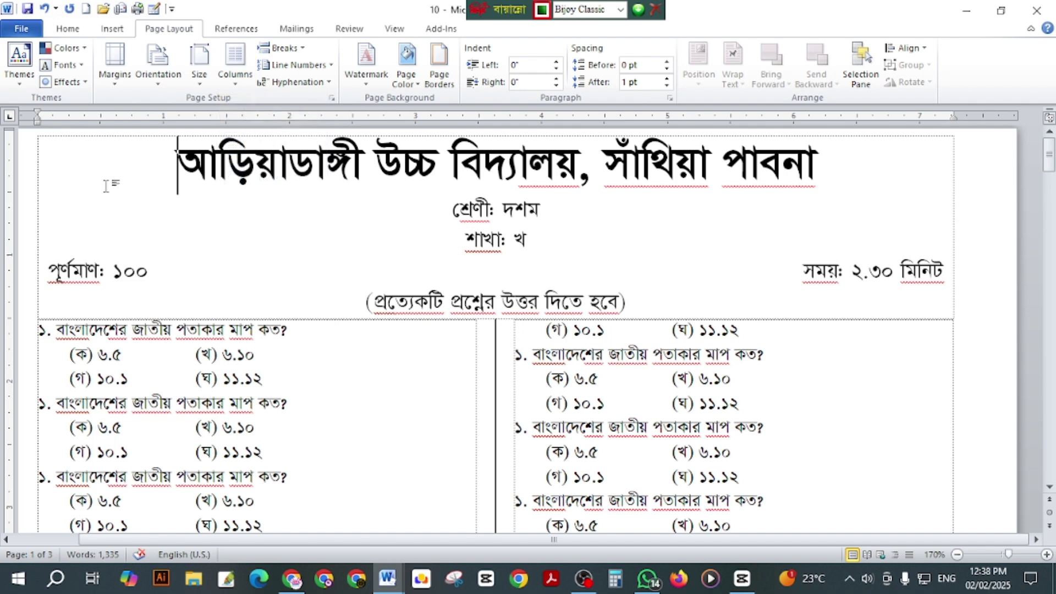
triple_click(267, 172)
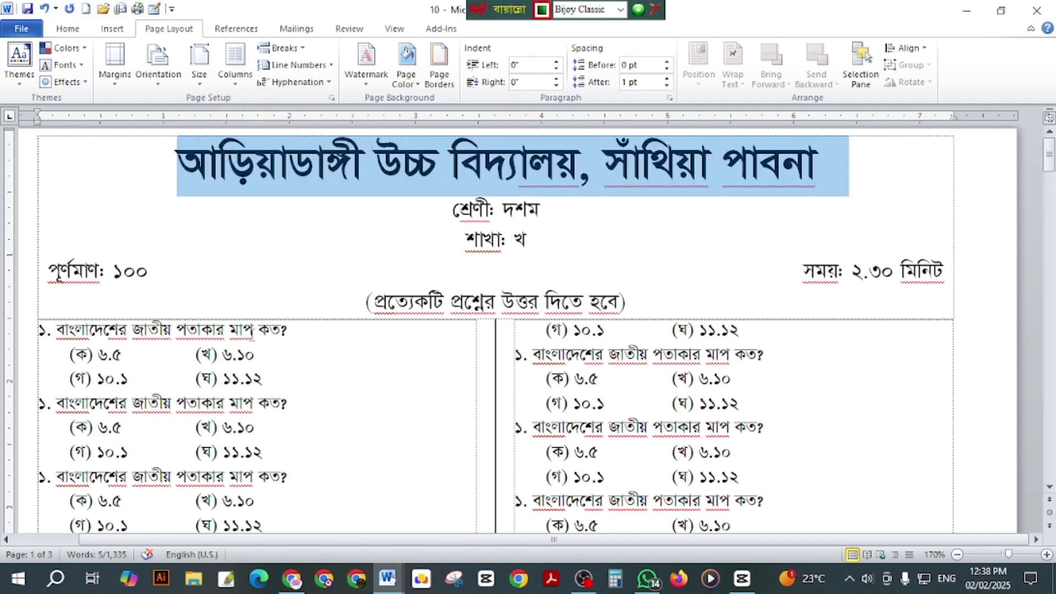
left_click(304, 340)
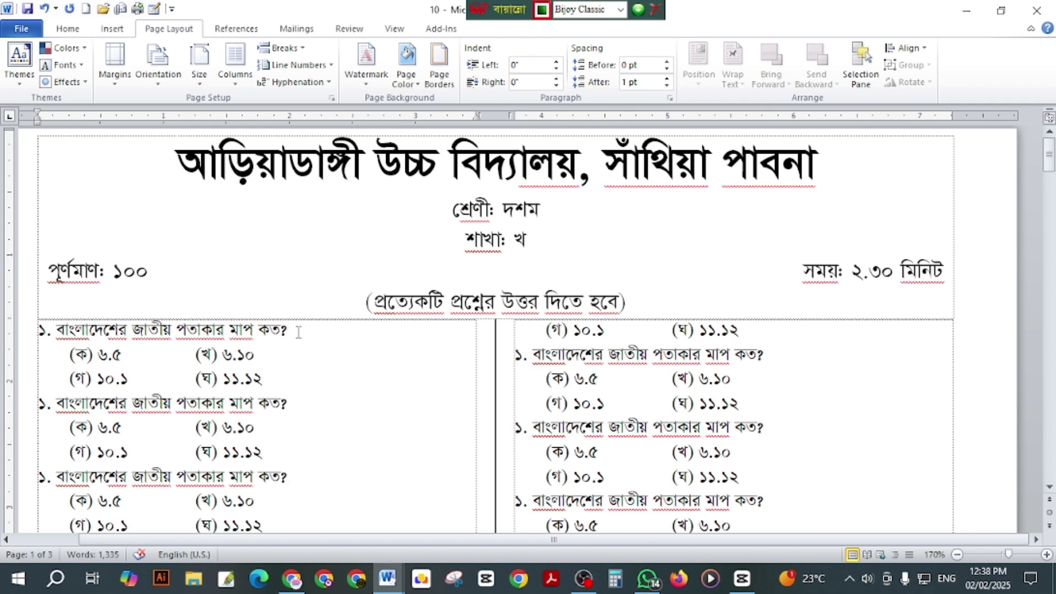
scroll(247, 338, "down", 2)
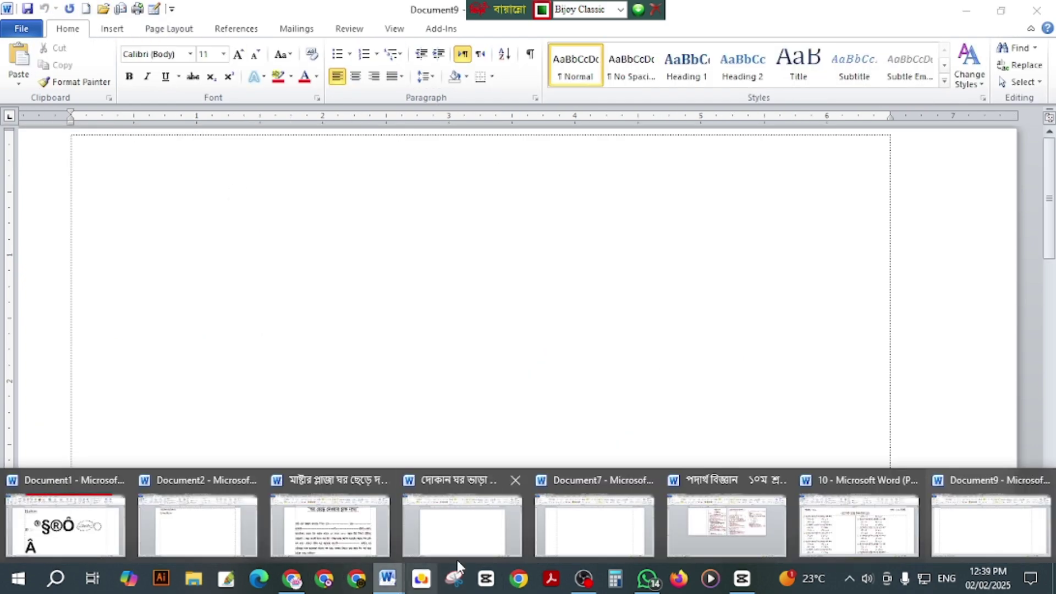
Step: Switch to the open class 10 physics question paper and examine its landscape pages, two-column layout and question formatting
left_click(746, 525)
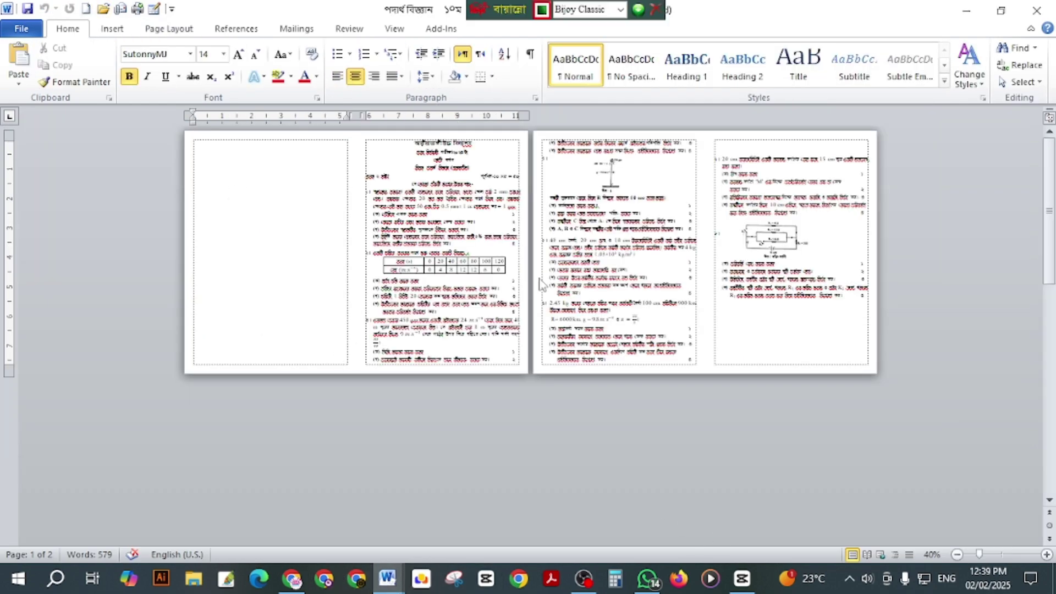
scroll(540, 283, "up", 10)
scroll(587, 529, "down", 1)
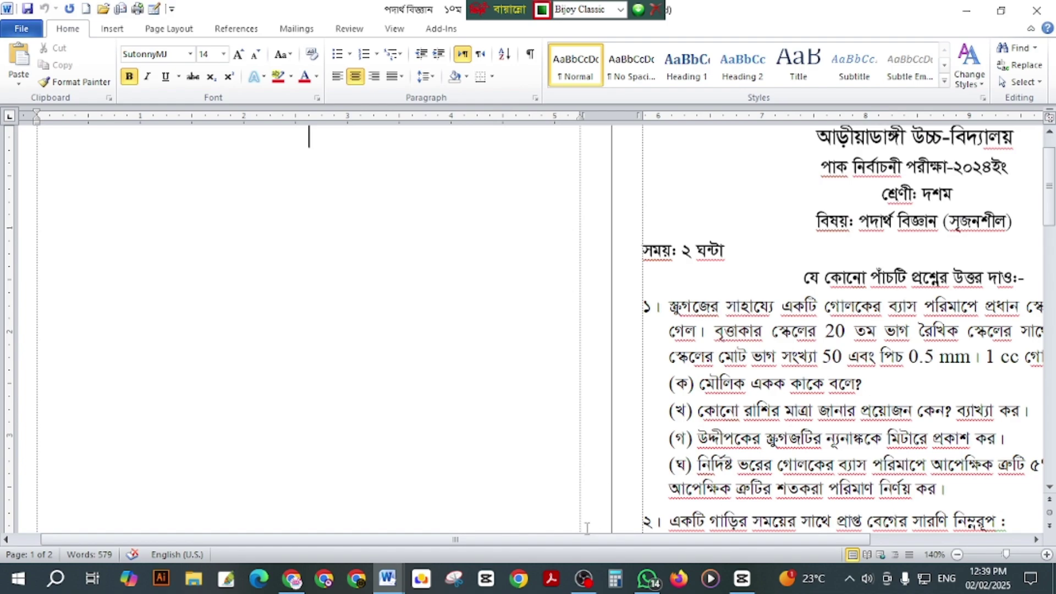
scroll(587, 528, "right", 5)
scroll(587, 528, "down", 10)
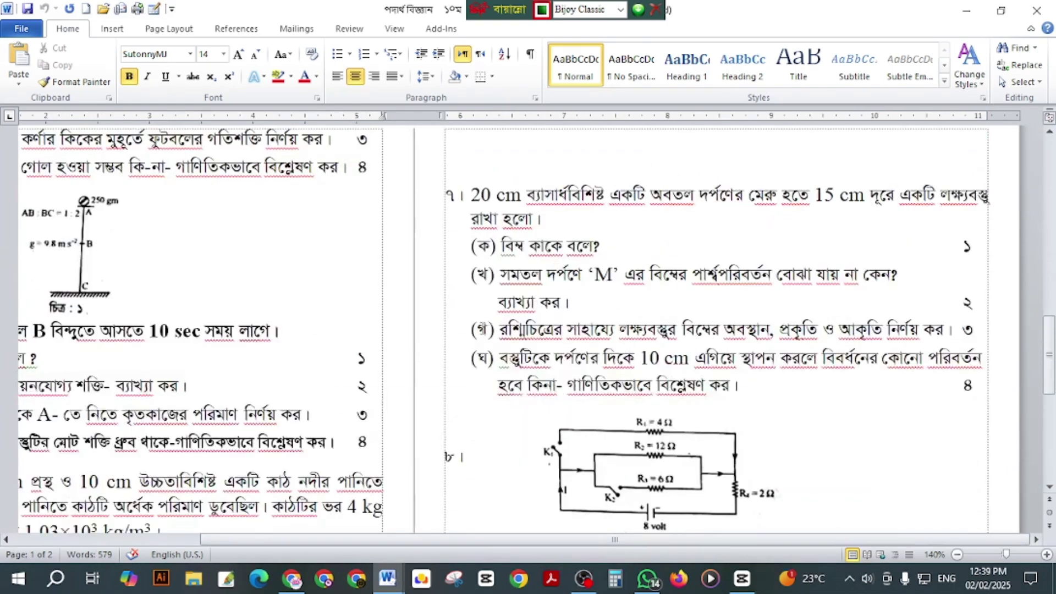
scroll(439, 325, "down", 8)
scroll(439, 324, "up", 12)
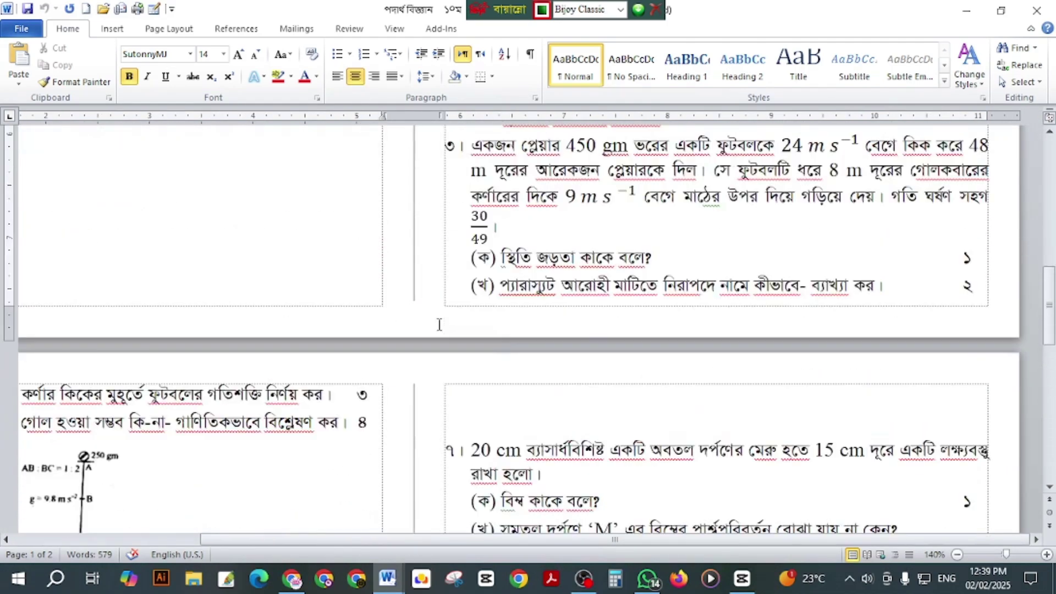
scroll(439, 325, "up", 15)
scroll(514, 314, "down", 6)
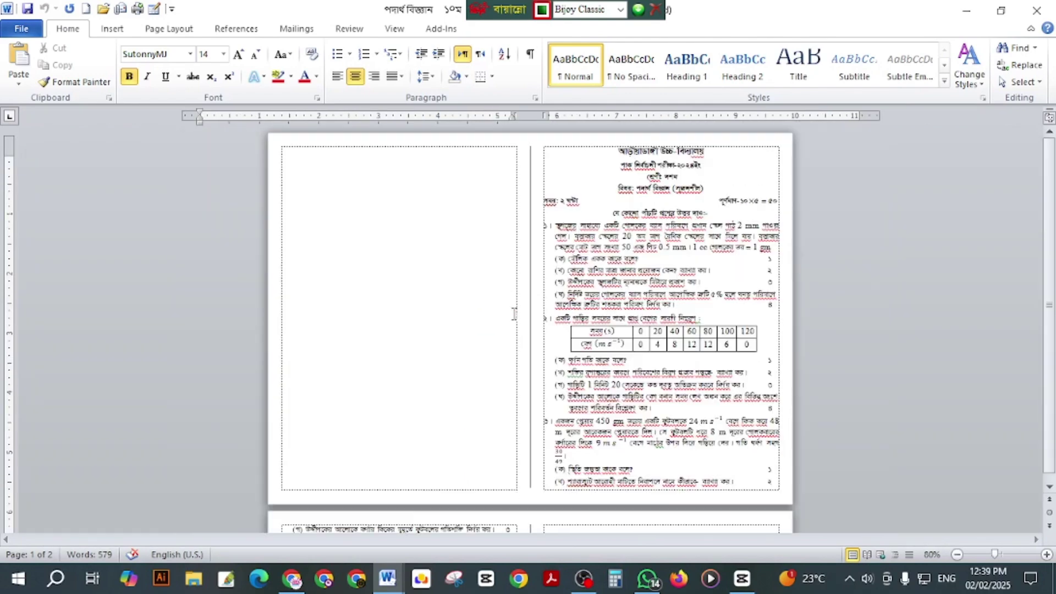
scroll(696, 332, "down", 3)
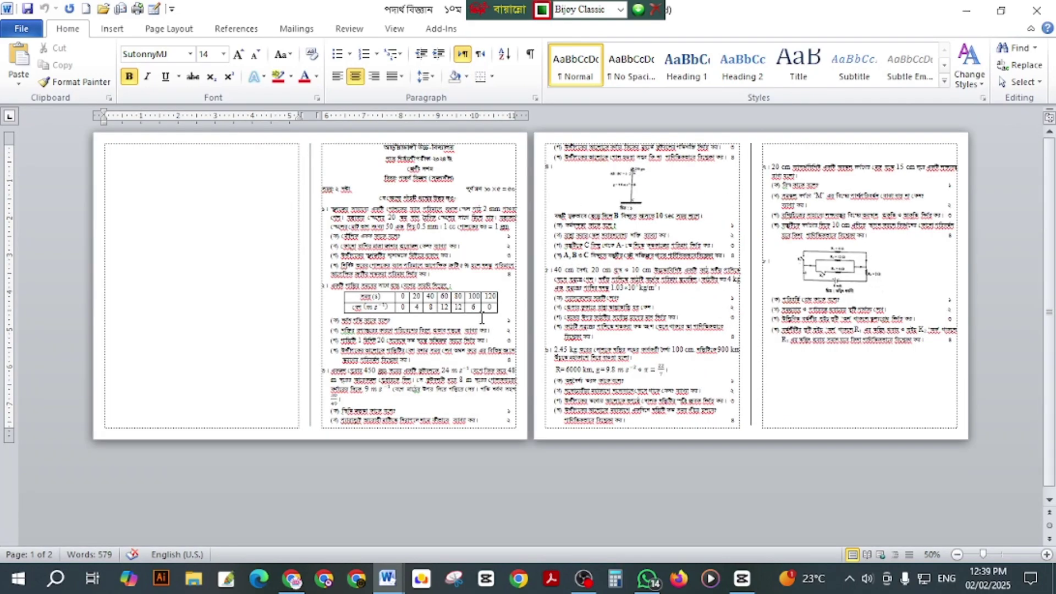
scroll(481, 318, "up", 3)
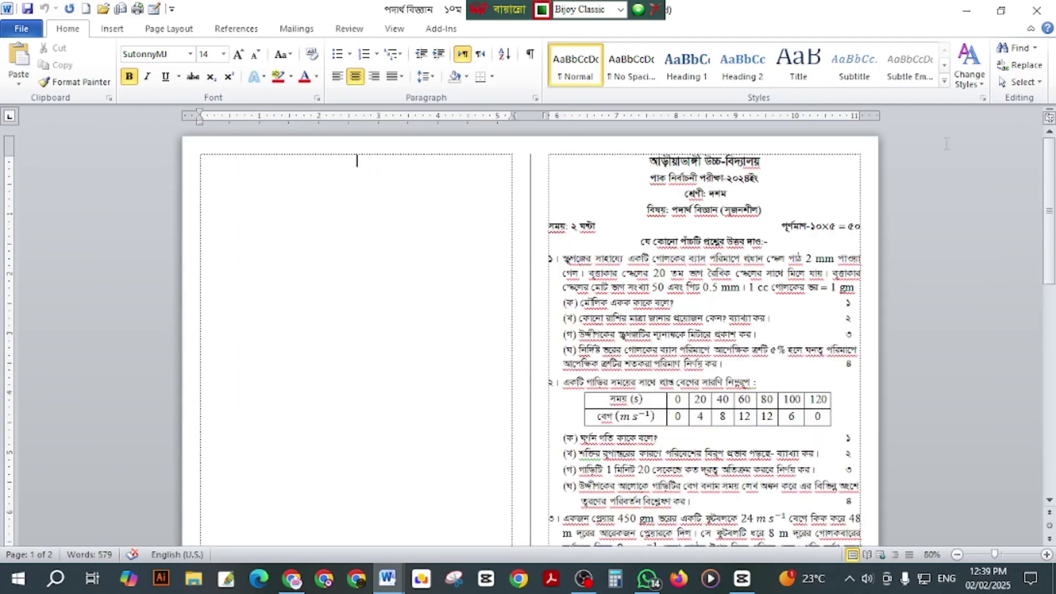
scroll(553, 242, "down", 6)
Step: Create a new blank document
key("ctrl+n")
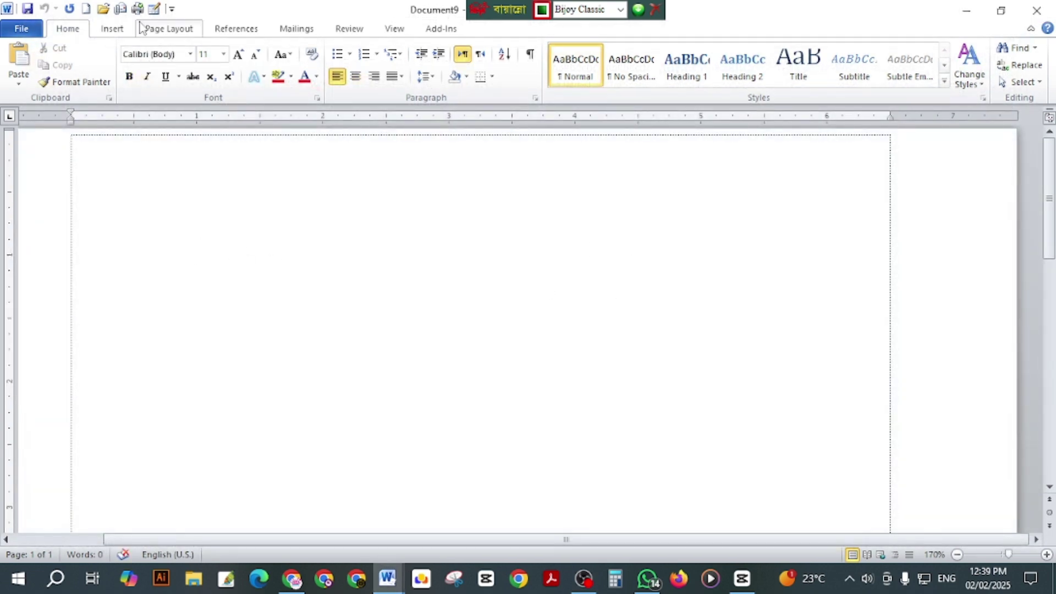
left_click(86, 8)
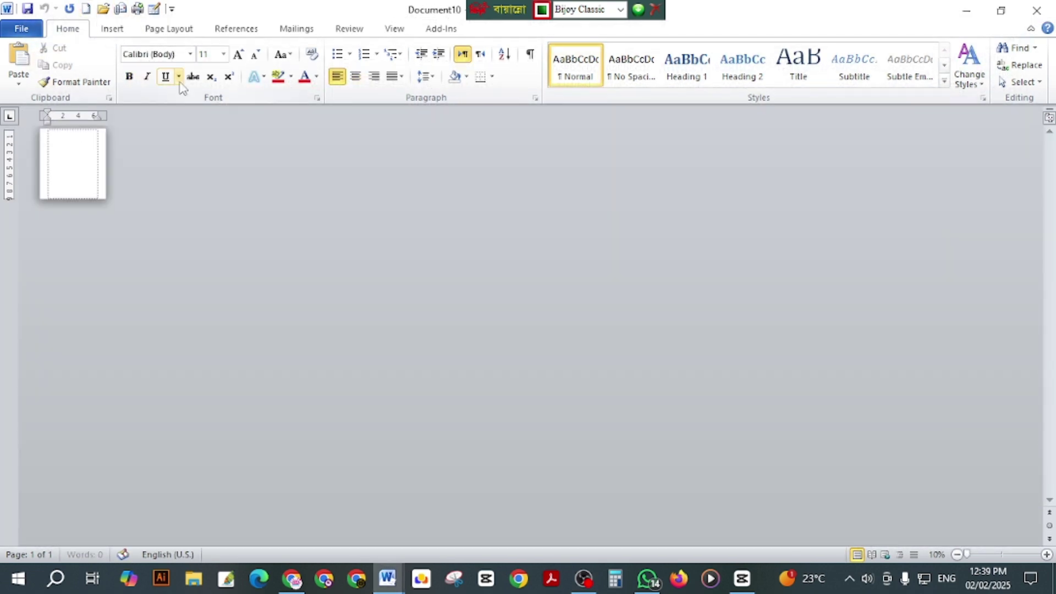
scroll(238, 209, "up", 14)
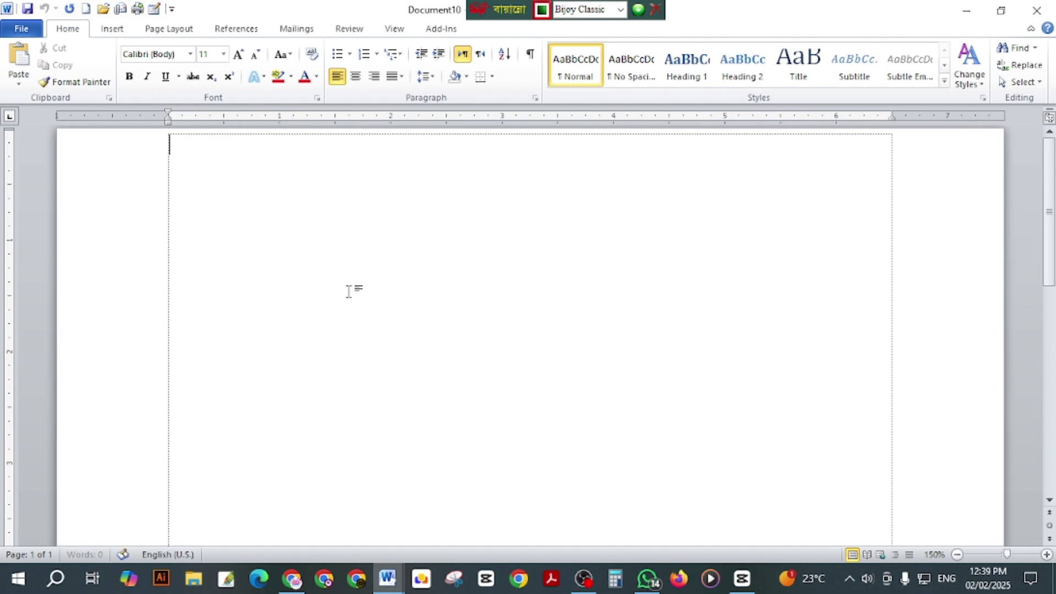
Step: Choose A4 210 x 297 mm as the new document's paper size in Page Setup
left_click(180, 33)
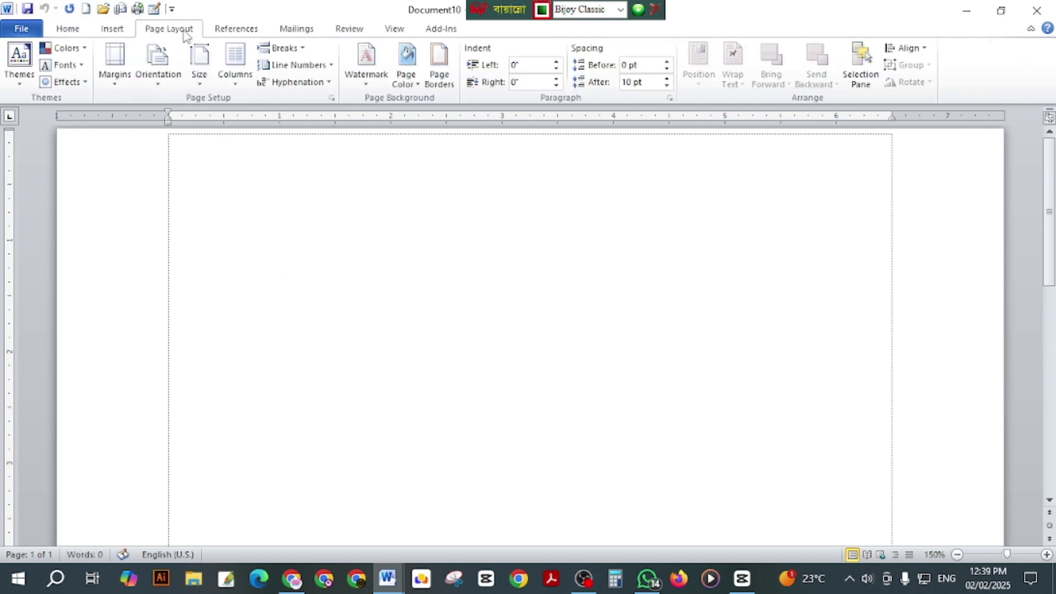
left_click(332, 98)
left_click(447, 128)
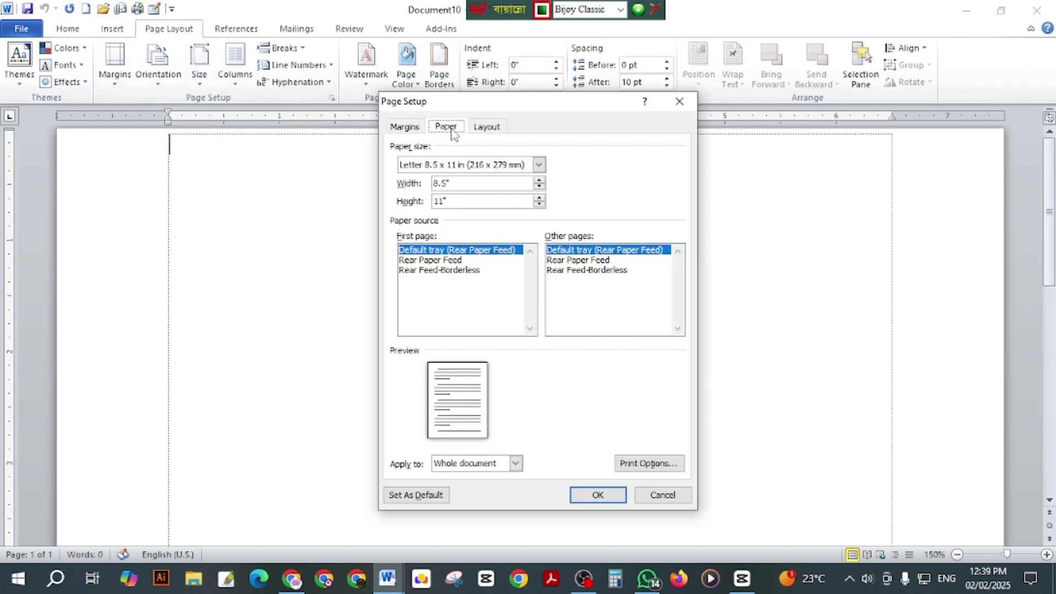
left_click(451, 165)
scroll(434, 190, "up", 5)
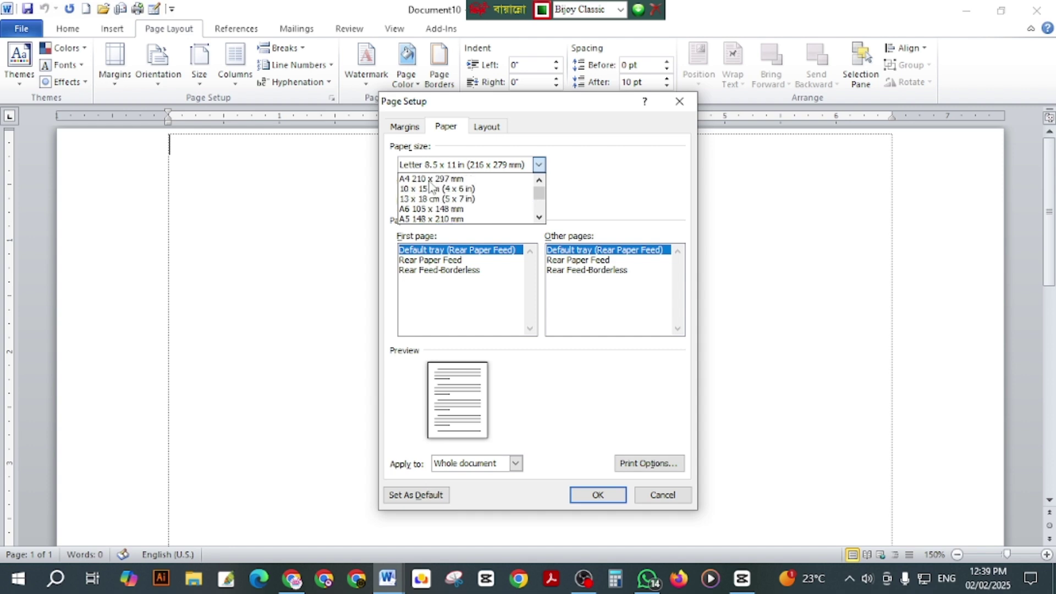
left_click(431, 180)
Step: Set the top, bottom, left and right page margins to 0.5 inch each
left_click(404, 127)
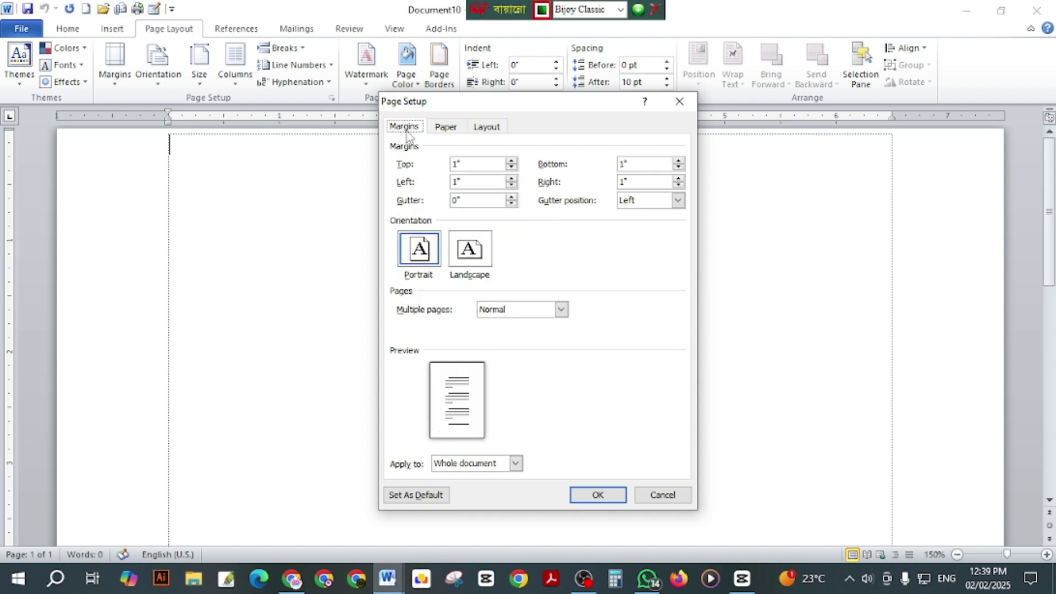
double_click(484, 163)
type(".5")
key("Tab")
type(".")
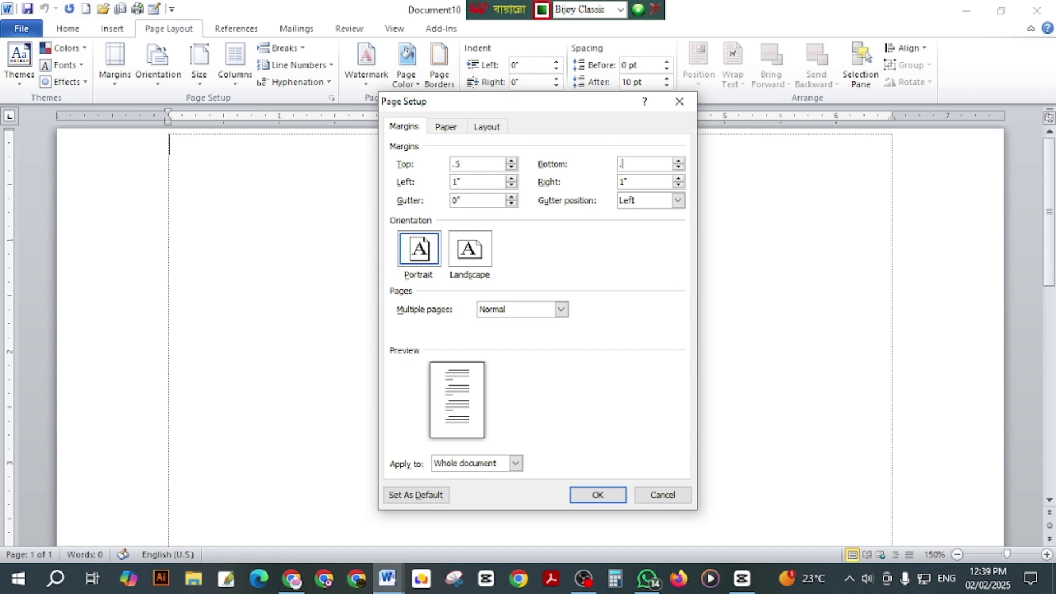
type("5")
key("Tab")
key("Tab")
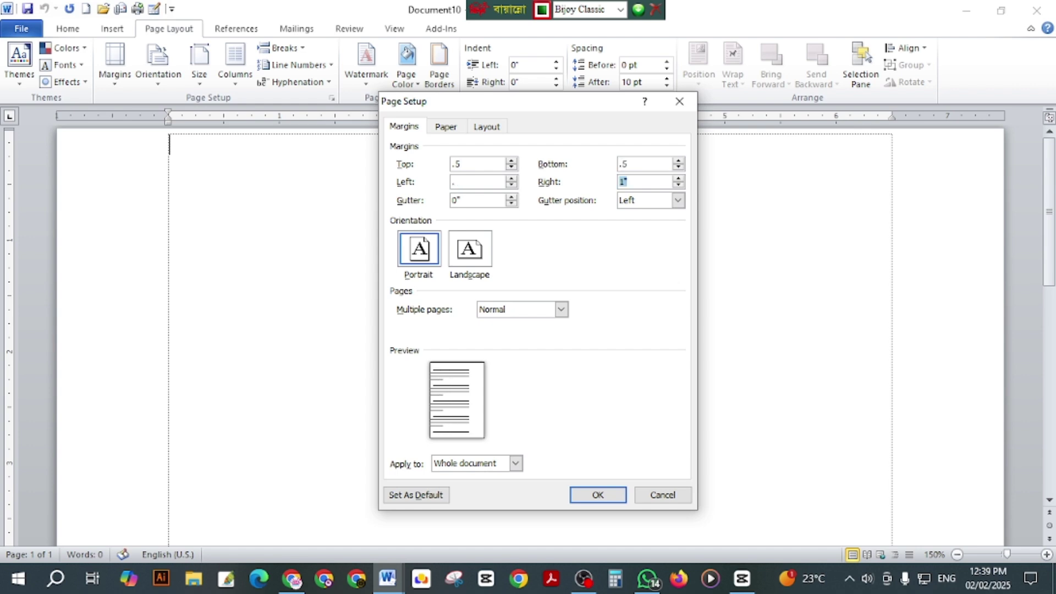
left_click(464, 182)
type("5")
key("Tab")
key("Tab")
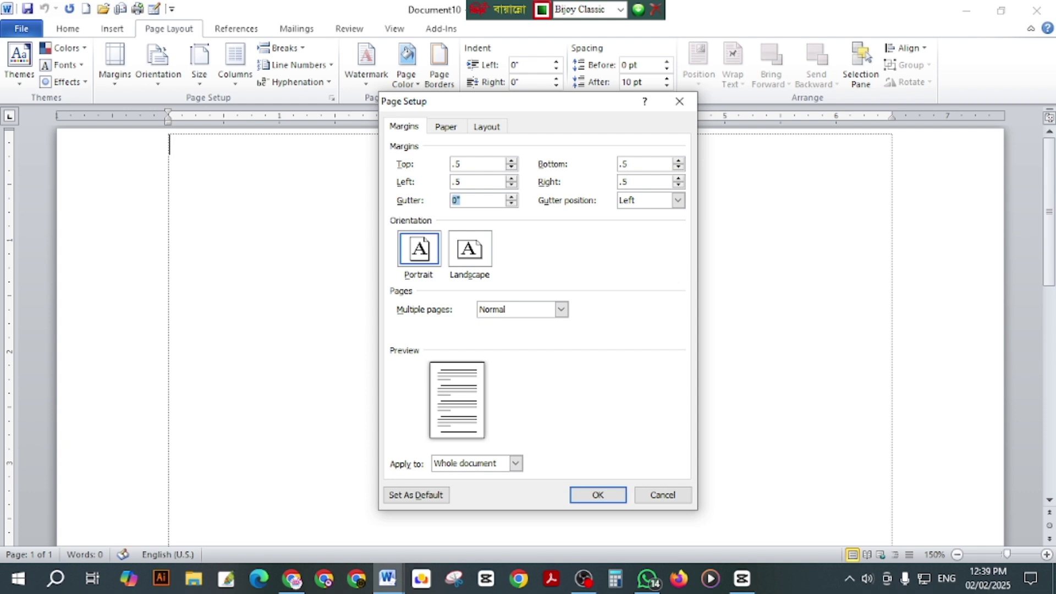
Step: Set the page orientation to Landscape, reselect A4 210 x 297 mm as the paper size, and apply the page setup
left_click(465, 250)
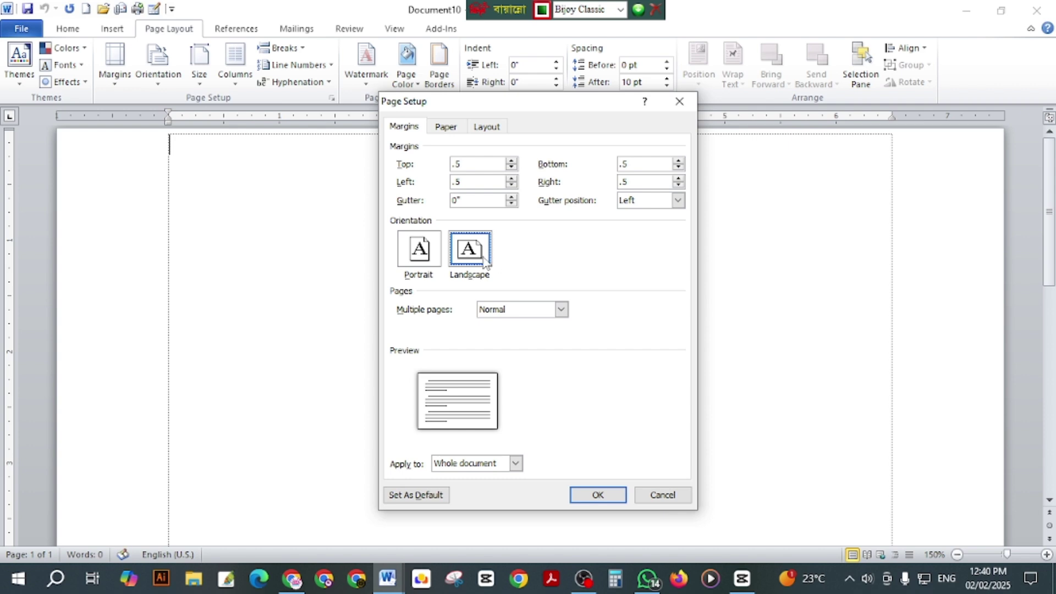
left_click(446, 127)
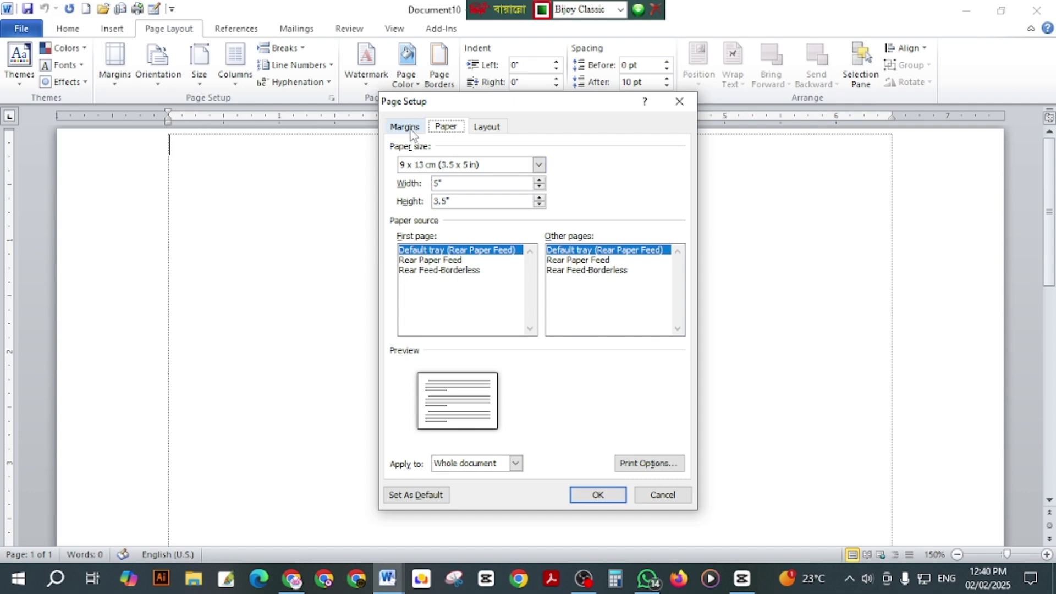
left_click(441, 172)
left_click(441, 174)
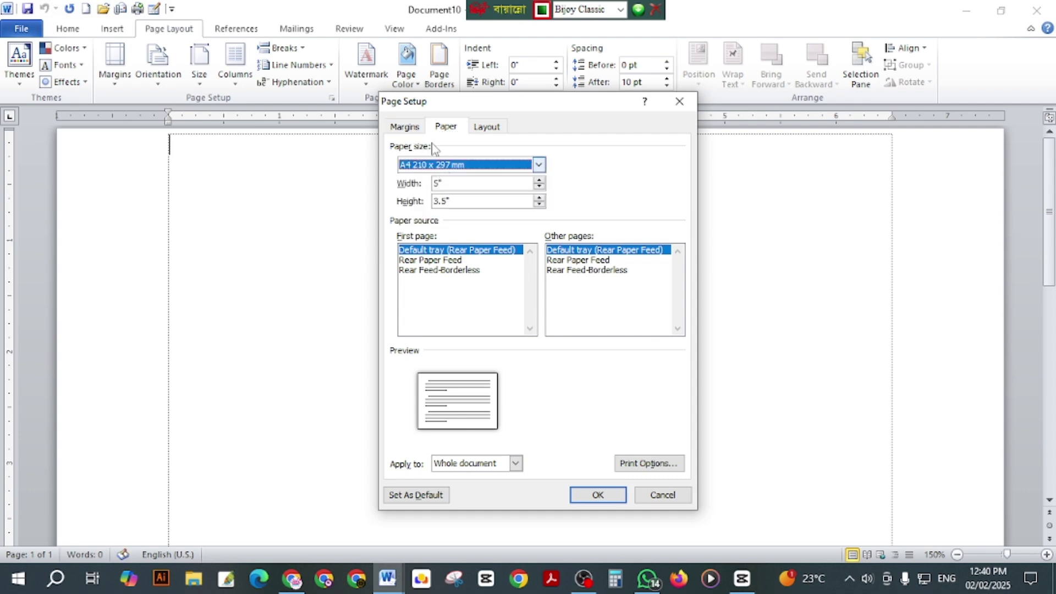
left_click(404, 126)
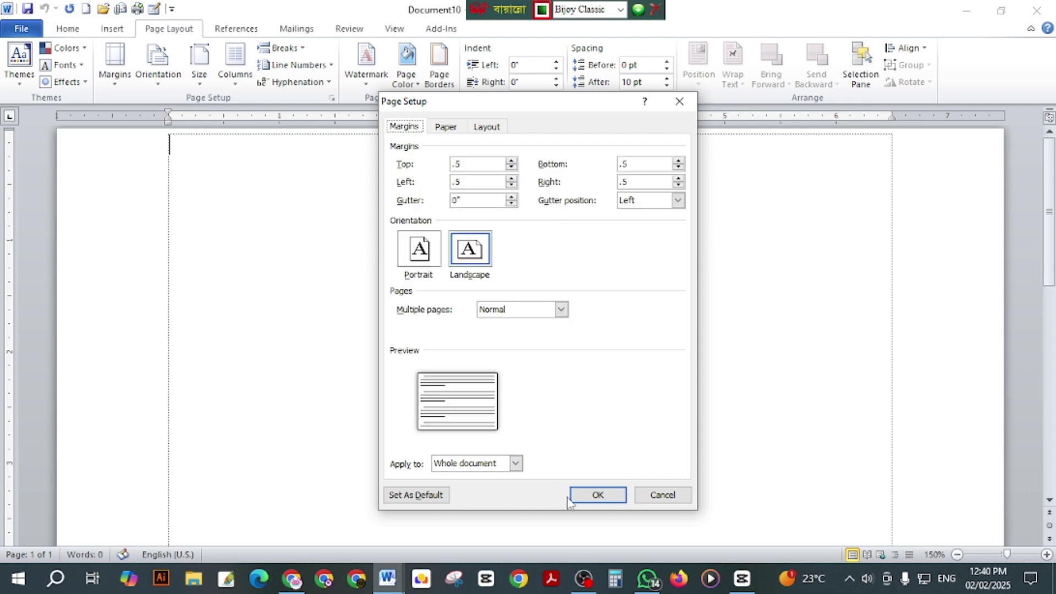
left_click(483, 258)
left_click(596, 495)
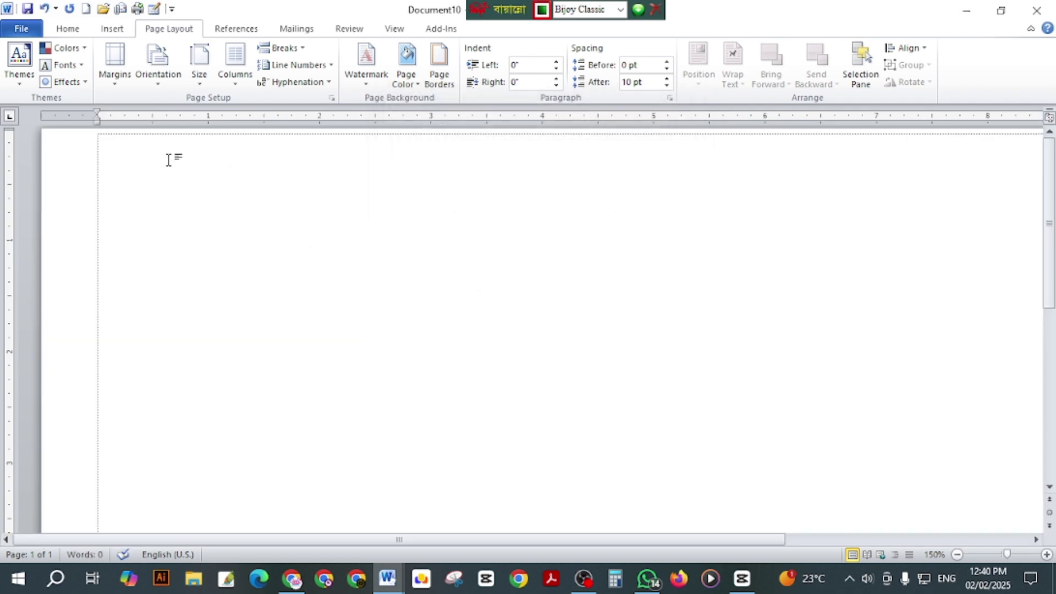
Step: Divide the whole document into two equal-width columns with 1 inch spacing between them
left_click(241, 85)
left_click(255, 271)
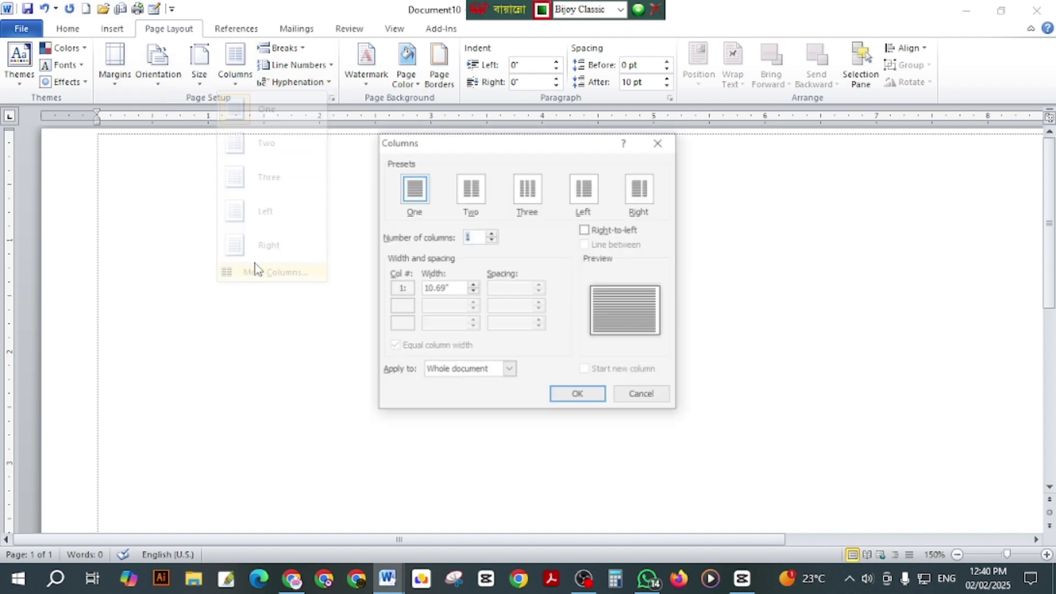
left_click(472, 189)
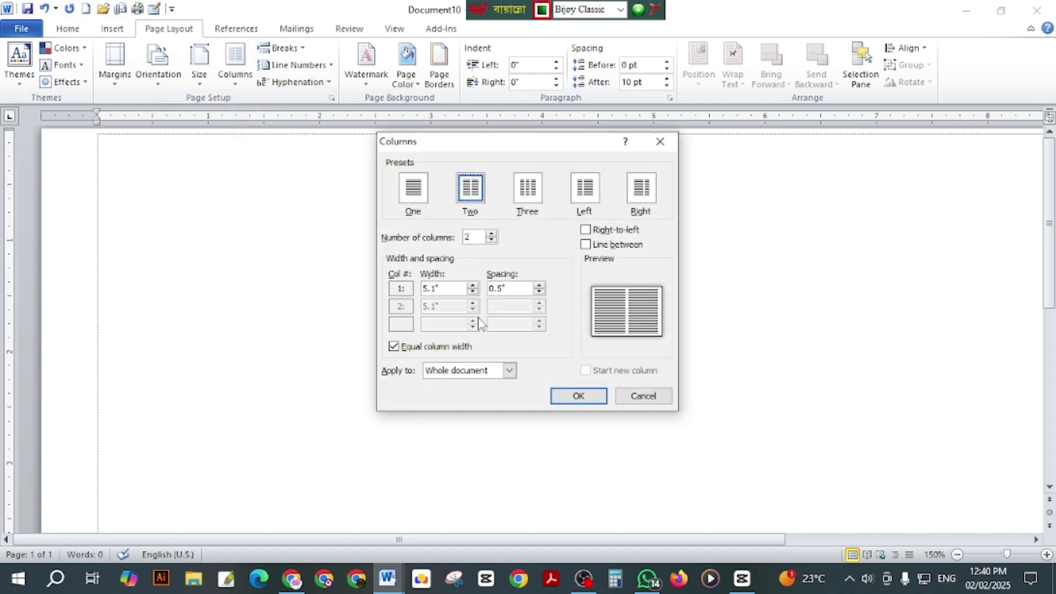
left_click(540, 286)
left_click(540, 286)
left_click(539, 285)
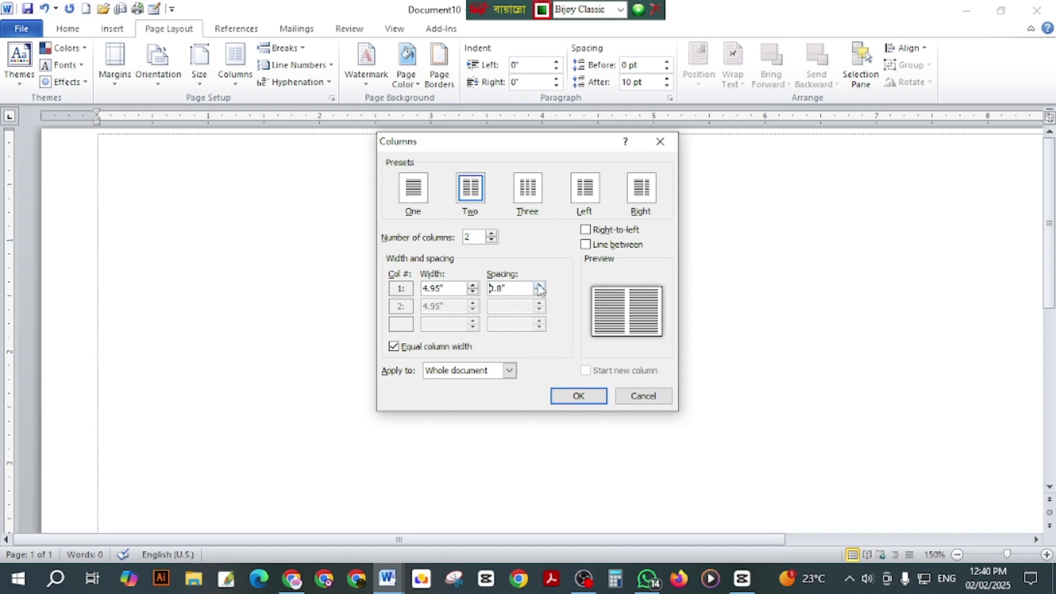
left_click(539, 286)
left_click(539, 285)
left_click(508, 288)
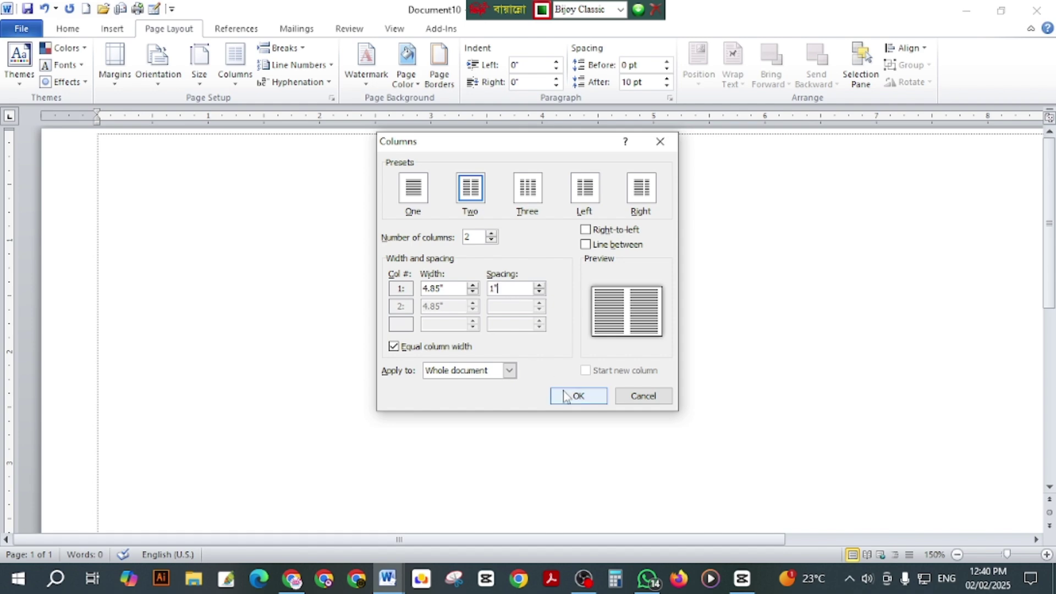
left_click(590, 395)
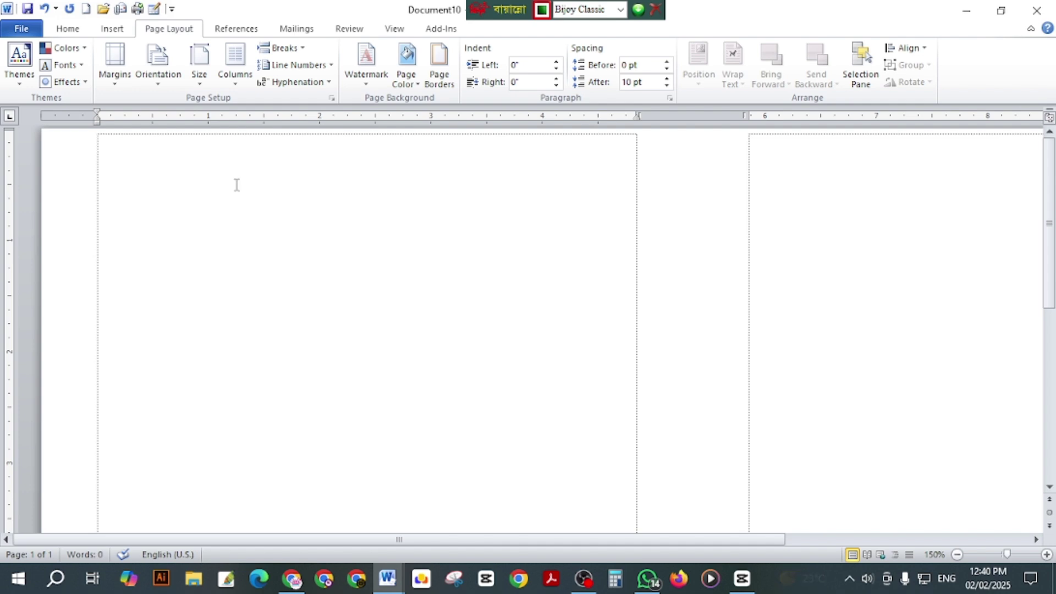
Step: Move the insertion point to the start of the page's second column with a column break
scroll(236, 185, "down", 6)
scroll(241, 162, "down", 1)
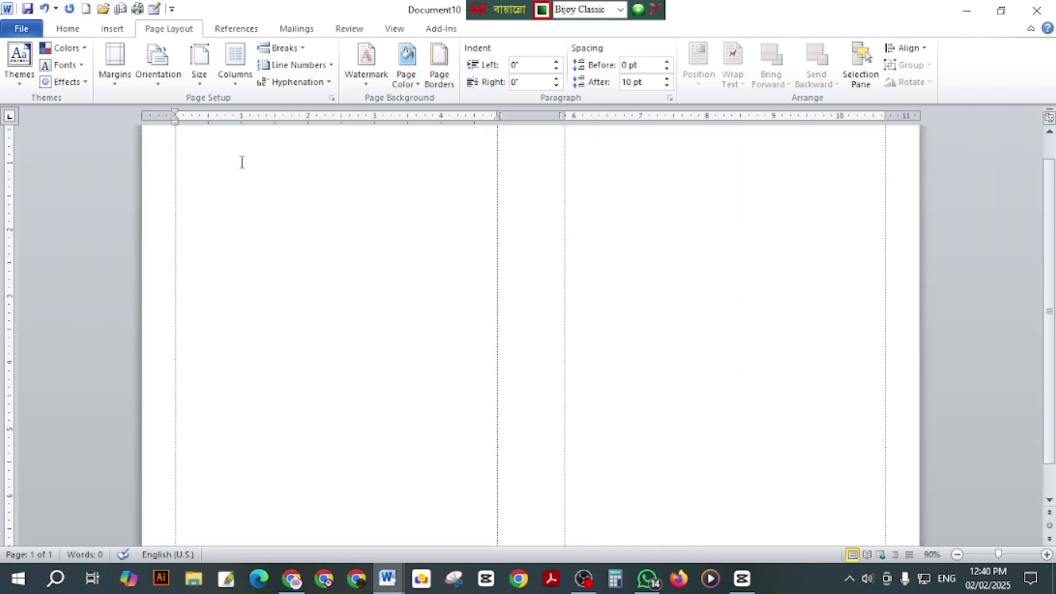
scroll(241, 162, "up", 1)
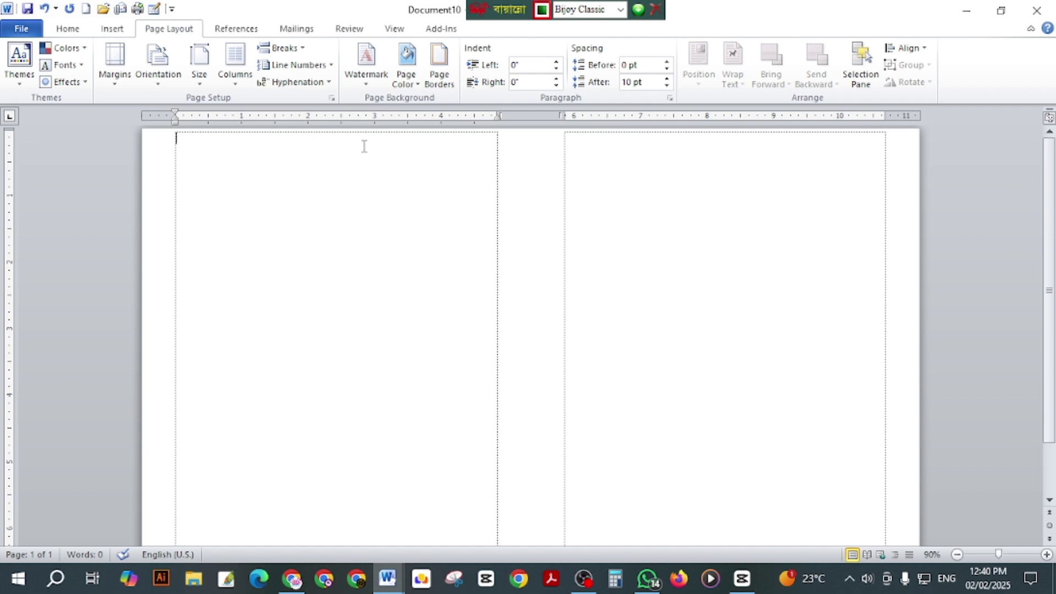
key("ctrl+shift+Return")
left_click(388, 164)
key("Return")
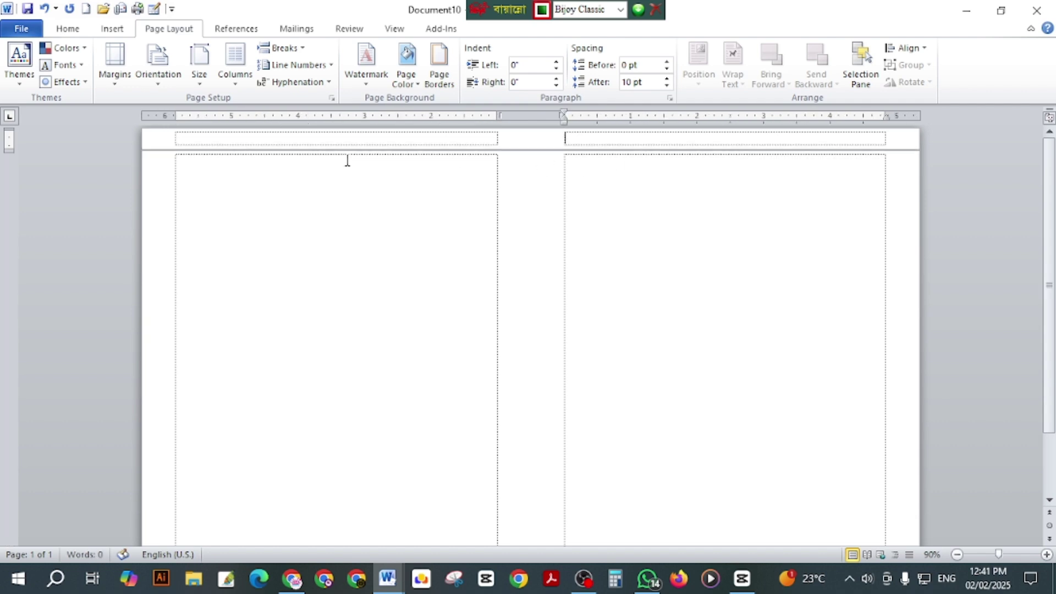
key("ctrl+z")
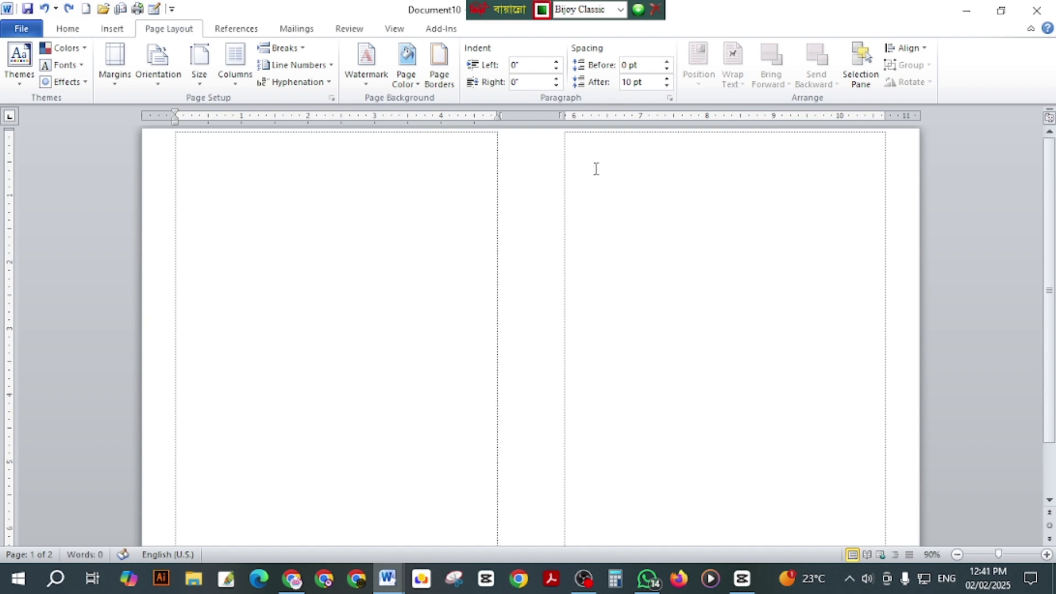
Step: Set the font to SutonnyMJ for the text about to start in the second column
scroll(592, 170, "up", 9, "ctrl")
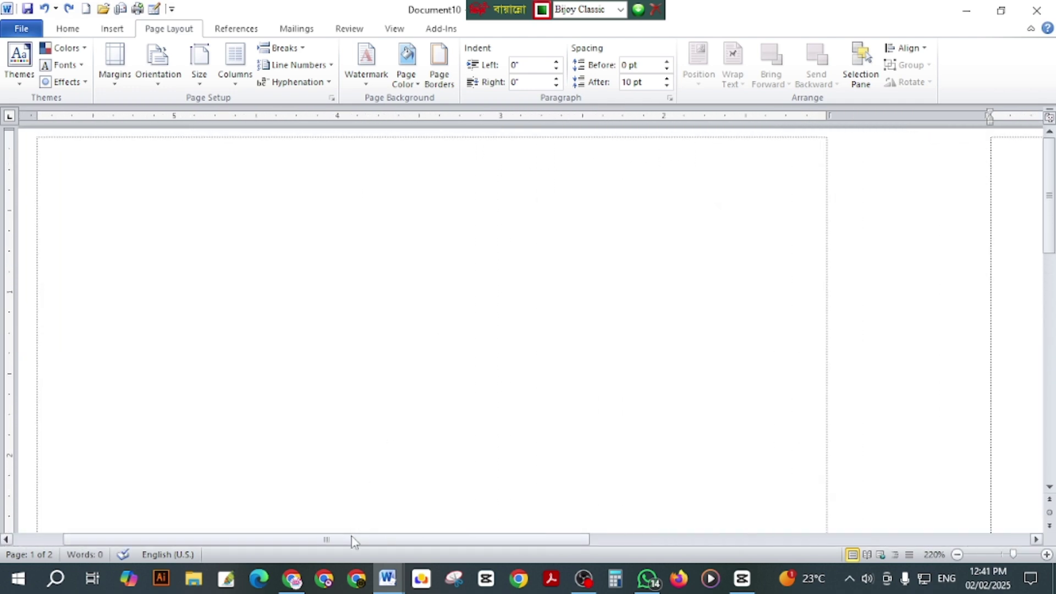
left_click_drag(350, 540, 793, 539)
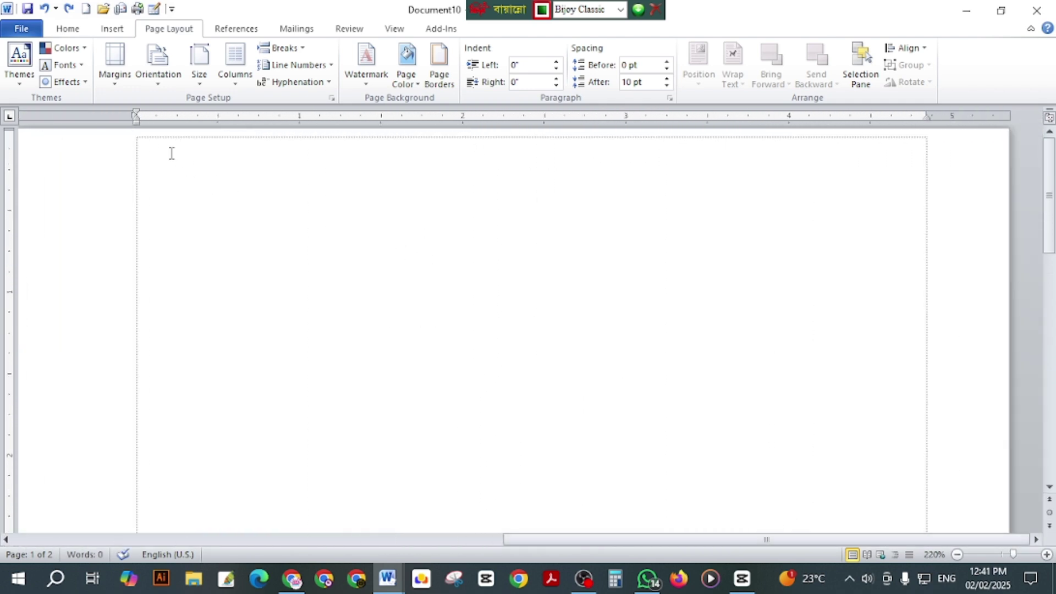
left_click(68, 29)
left_click(190, 54)
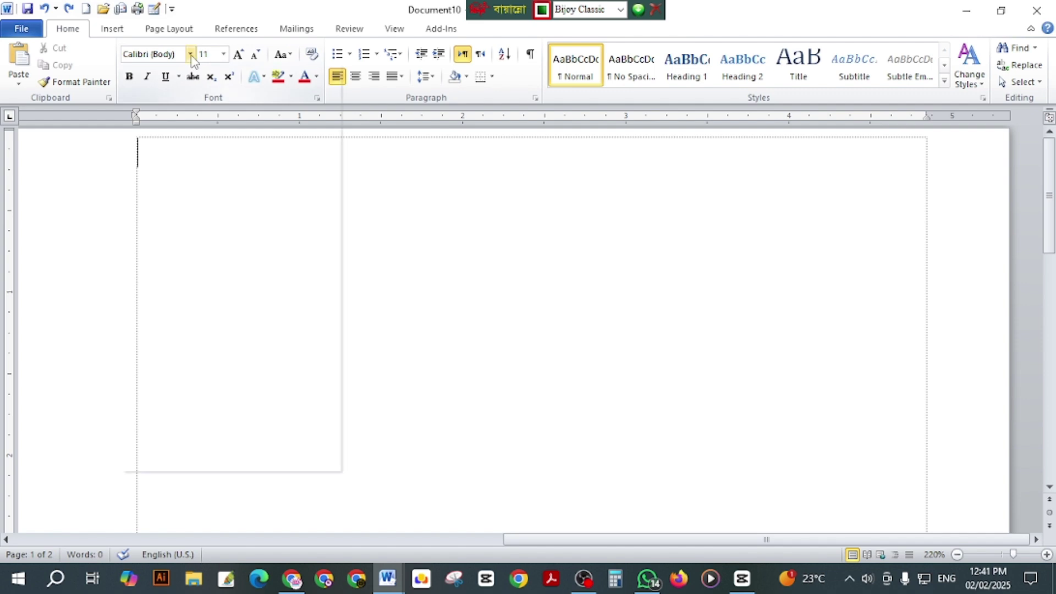
left_click(185, 179)
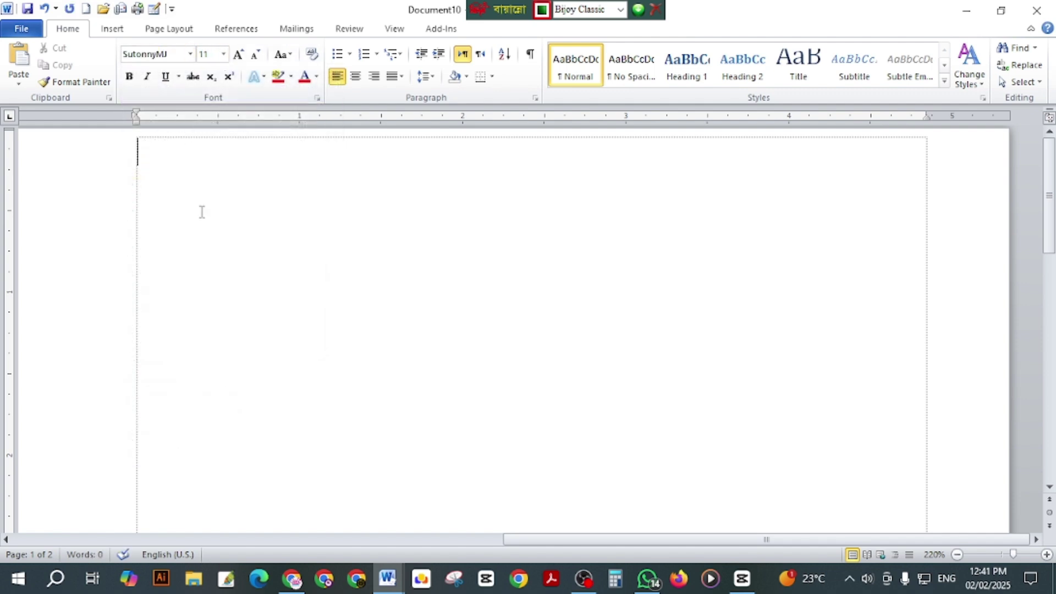
key("ctrl+alt+b")
type("j")
key("BackSpace")
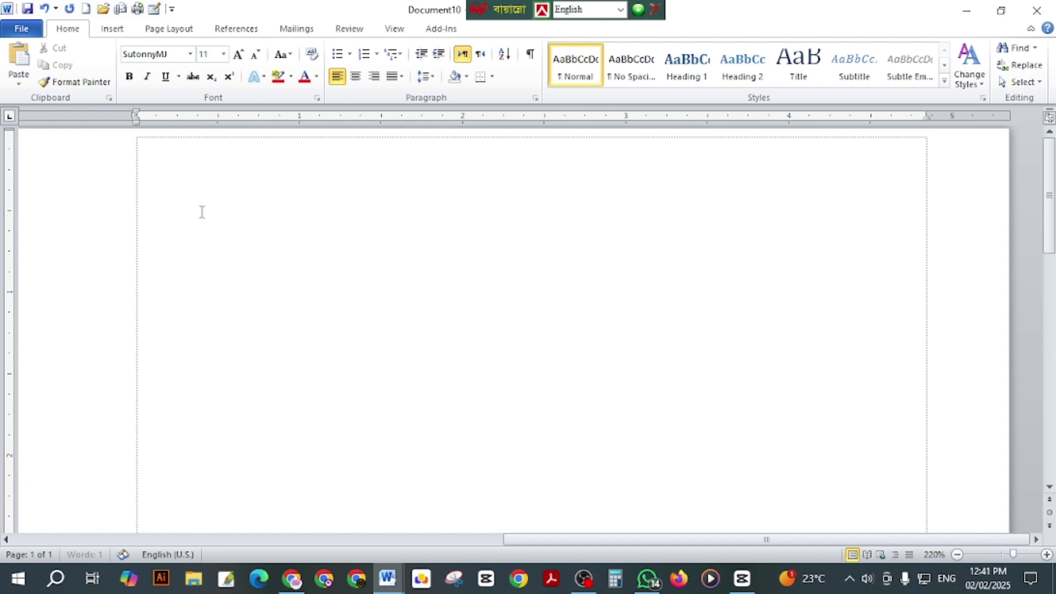
key("ctrl+alt+b")
type("j")
key("BackSpace")
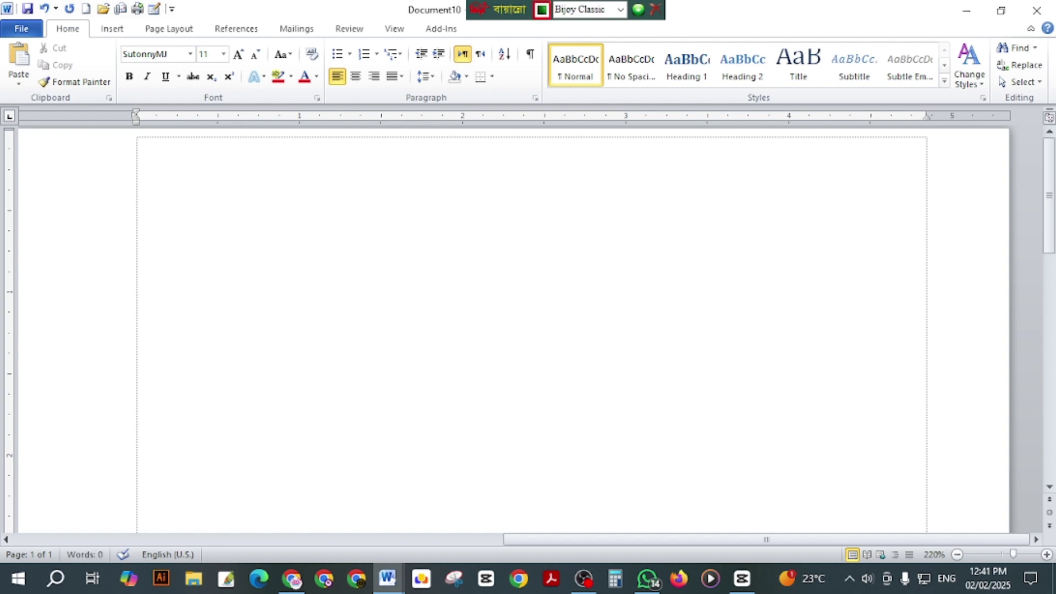
Step: Enter the school heading "আতাইকুলা উচ্চ বিদ্যালয়,সাঁথিয়া পাবনা" on the first line of the second column, without a closing দাঁড়ি
type("আতাই")
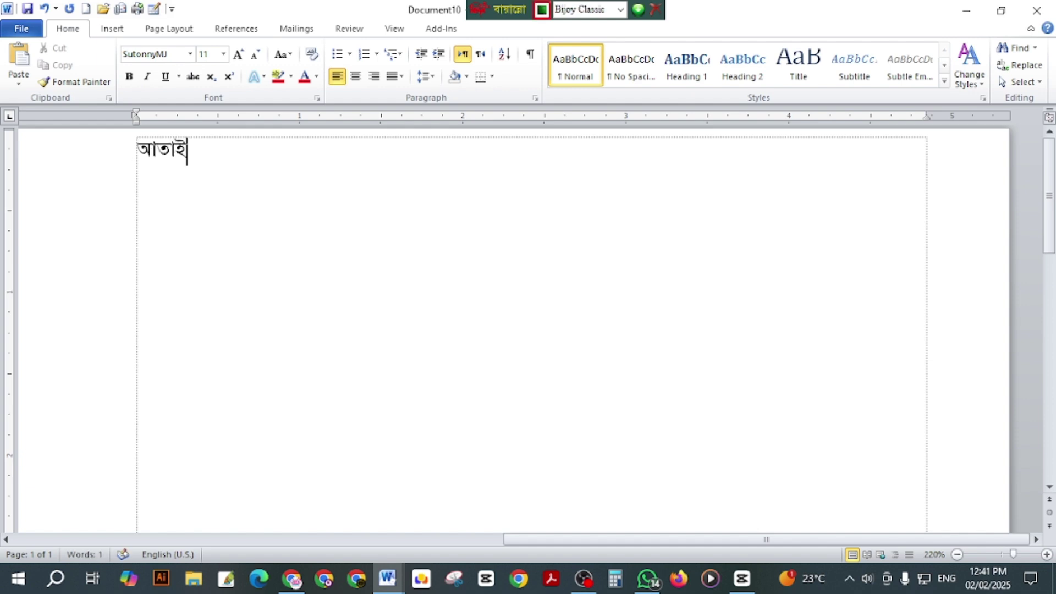
type("ক")
key("BackSpace")
type("উচ্চ বিদ্য")
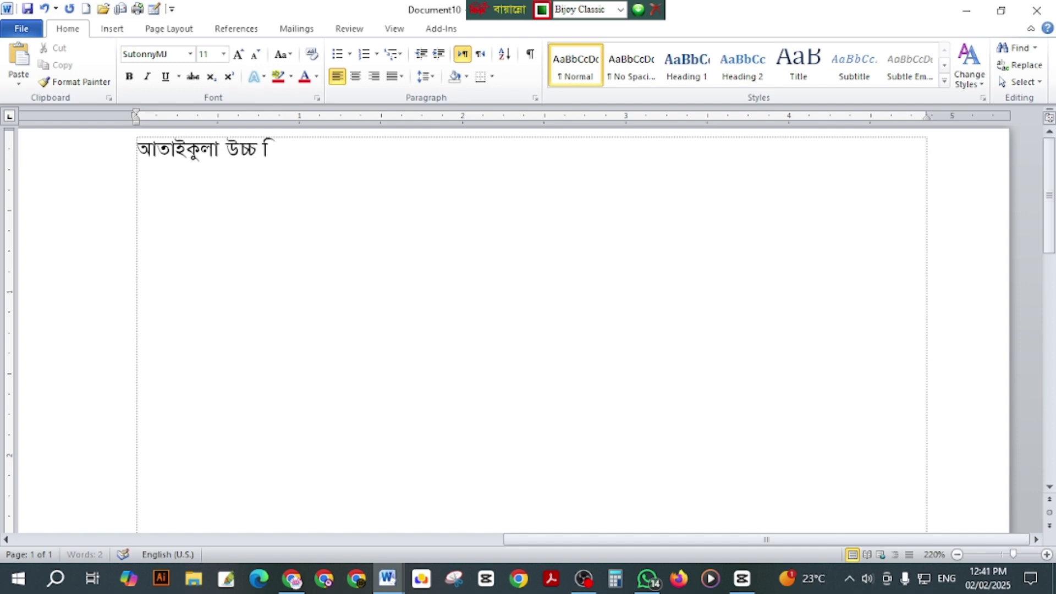
type("ালয়")
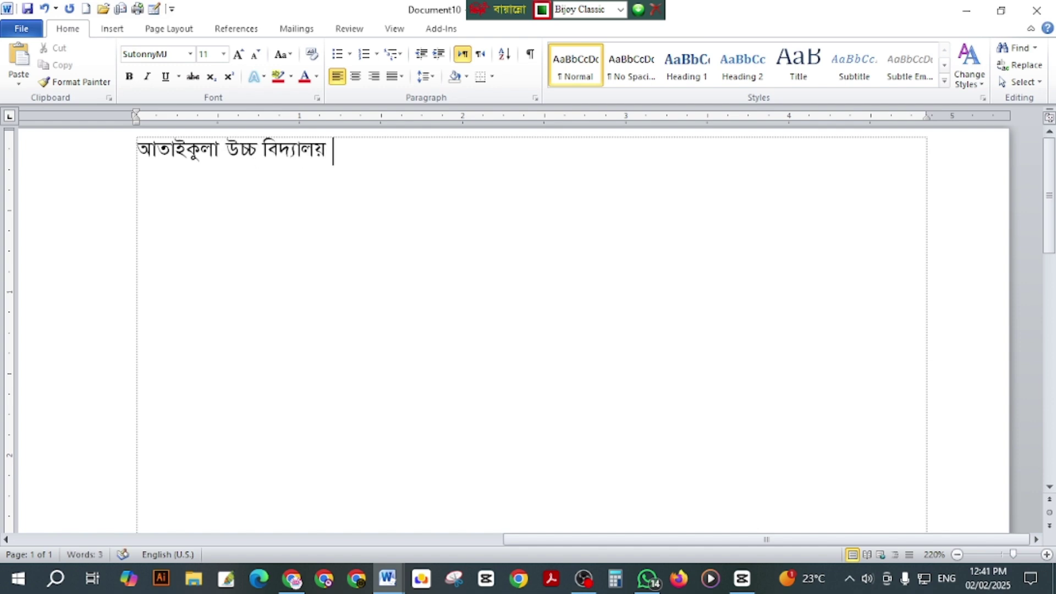
key("BackSpace")
type(",সাঁ")
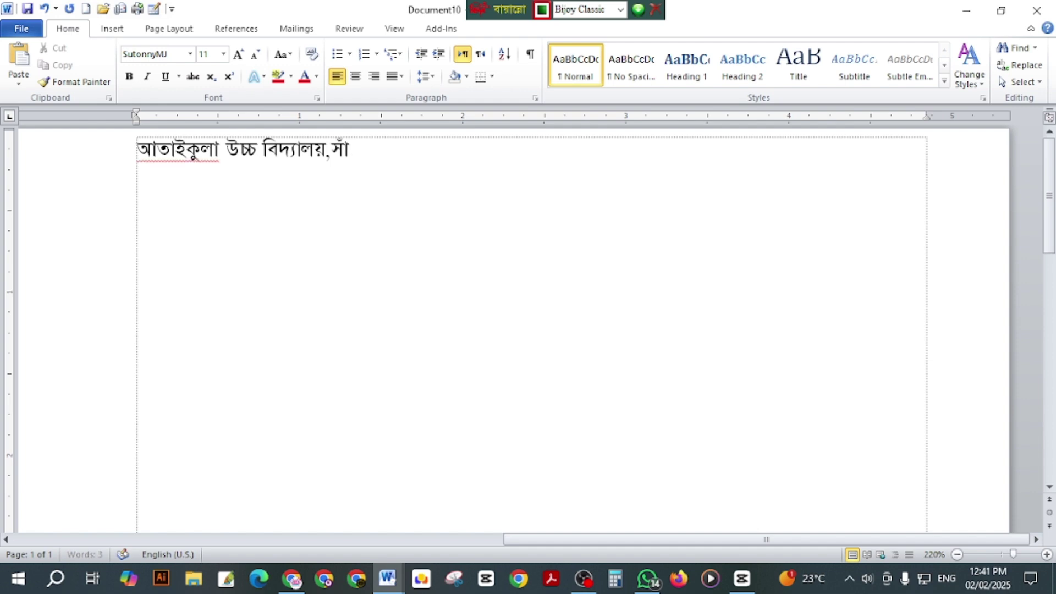
type("িথয়া পাবন")
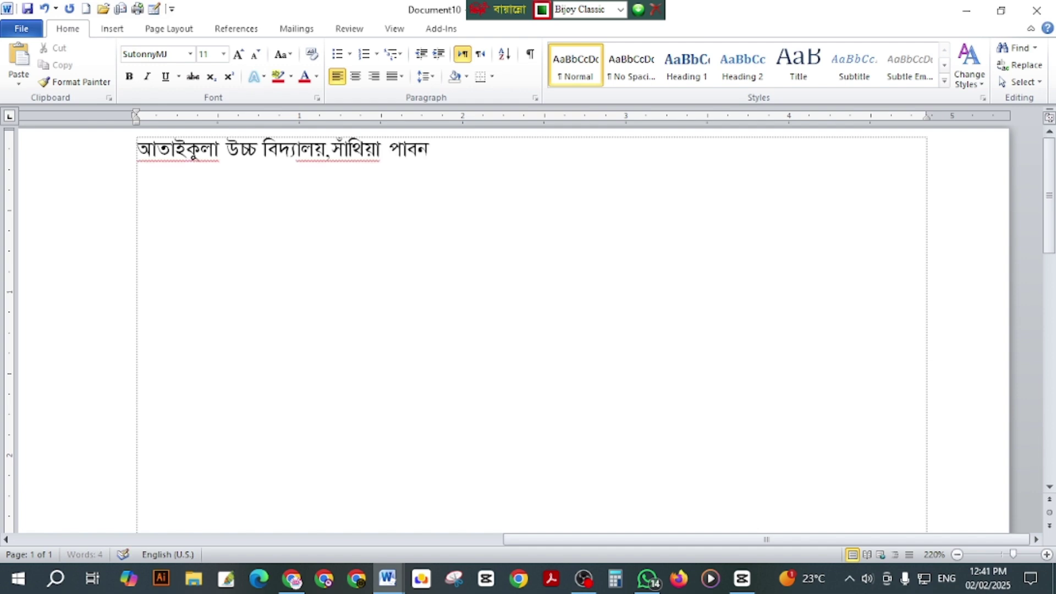
type("া।")
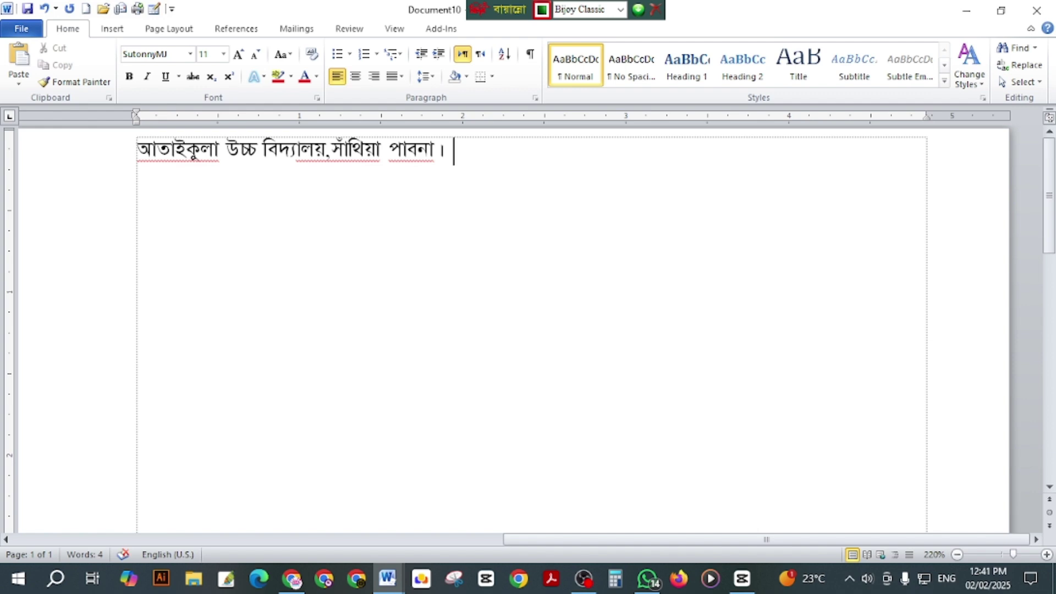
key("BackSpace")
Step: Add the lines "শাখাঃ ক" and "শ্রেণীঃ ৯ম" beneath the school heading
type("শাখা")
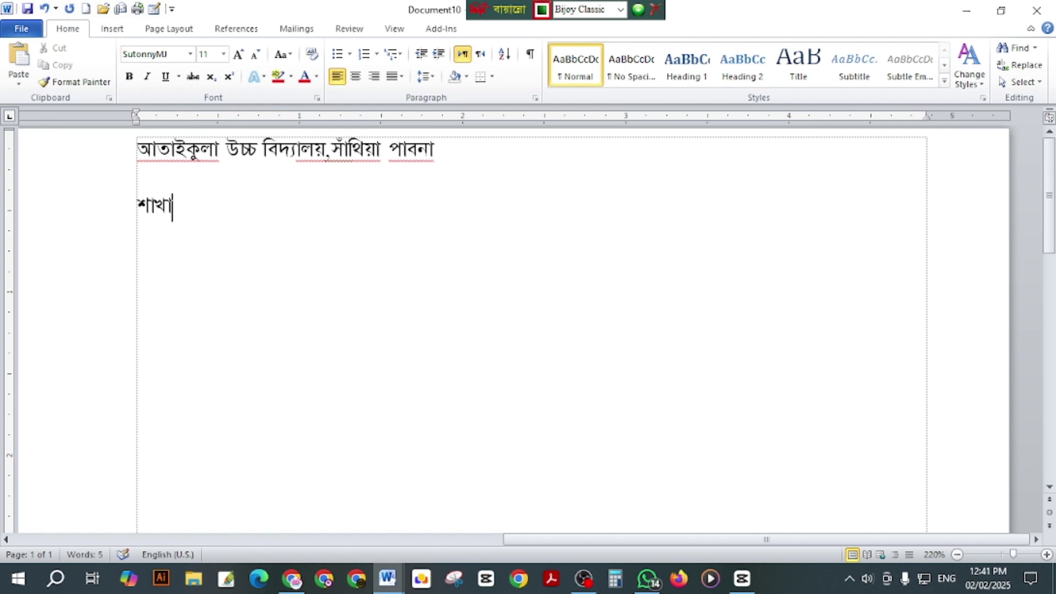
type("ঃ ক")
key("Return")
key("Return")
type("শ্রে")
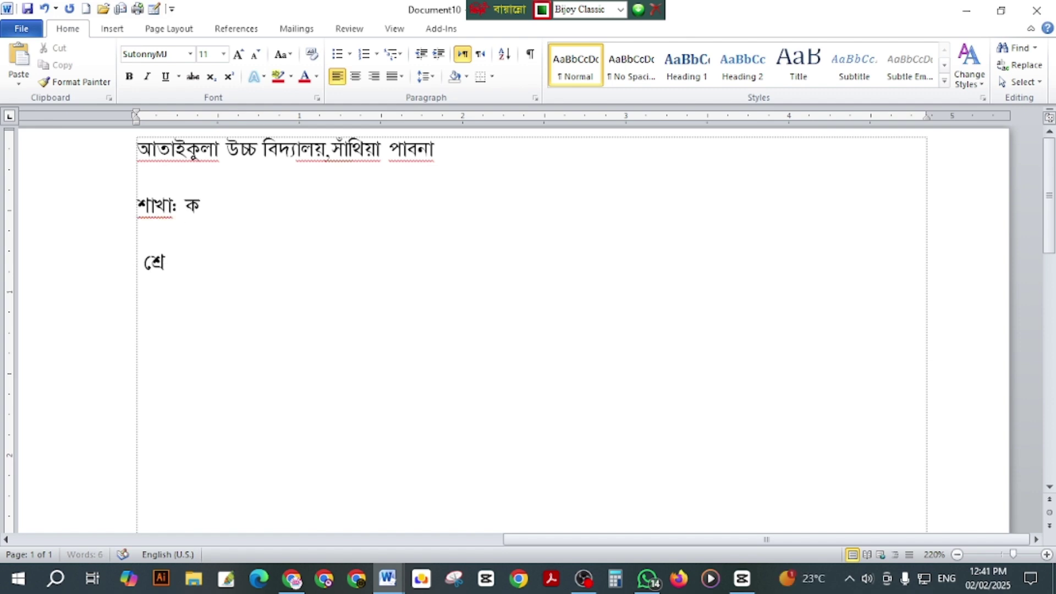
type("ণীঃ ৯ম")
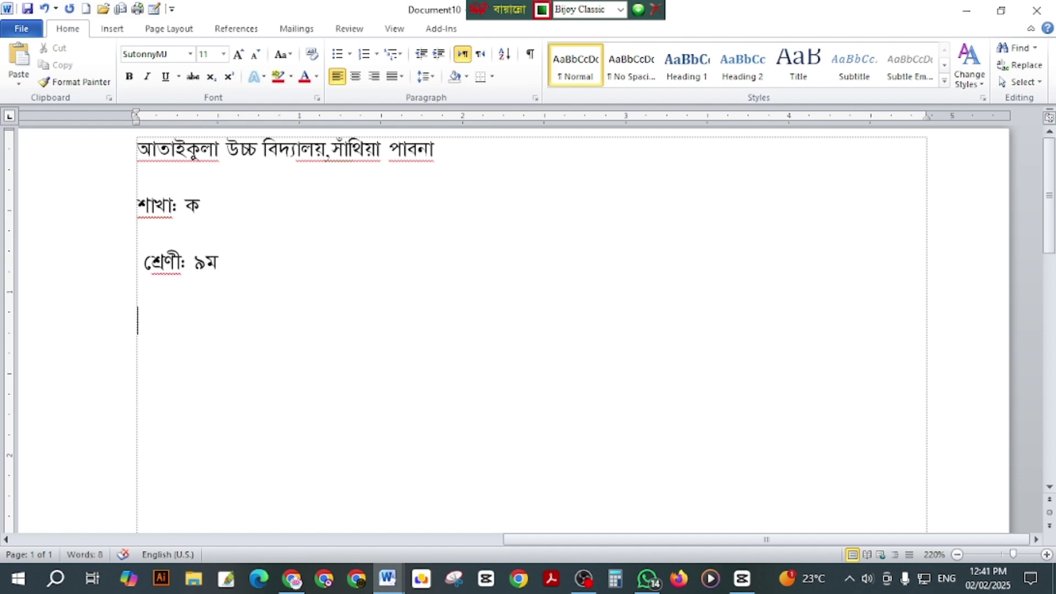
Step: Add the marks and time line "পূর্ণমাণঃ ১০০ সময়ঃ ৩ ঘন্টা" below the class line
key("Return")
type("পূর্ণমাণ")
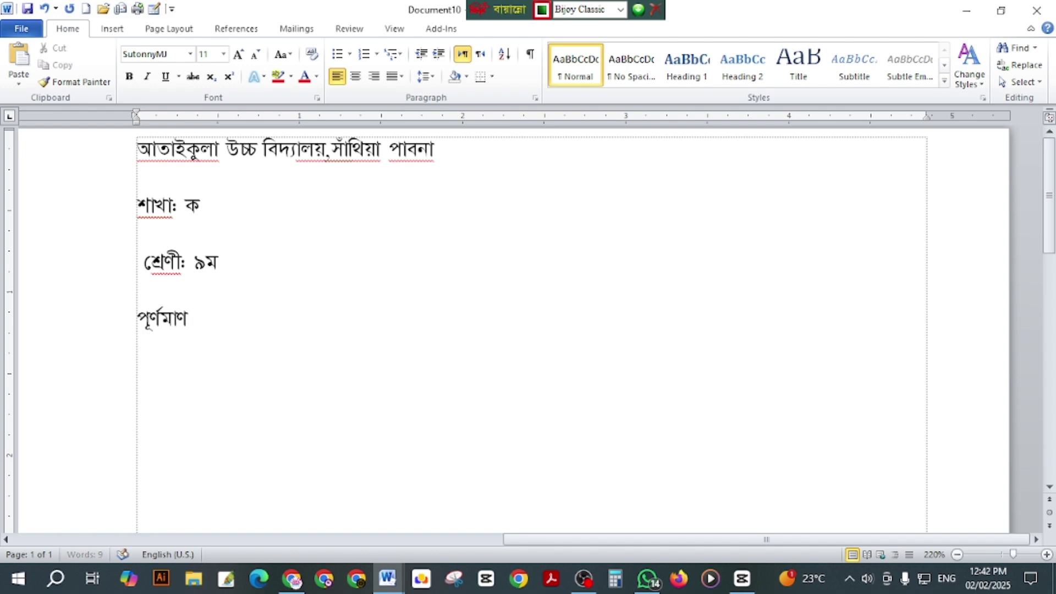
type("ঃ ৫")
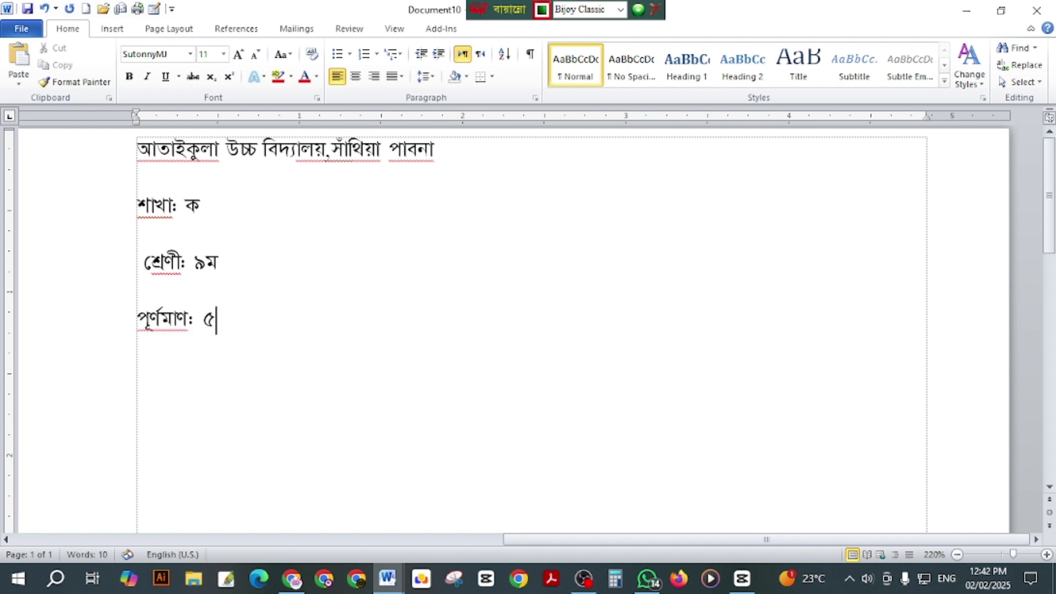
key("BackSpace")
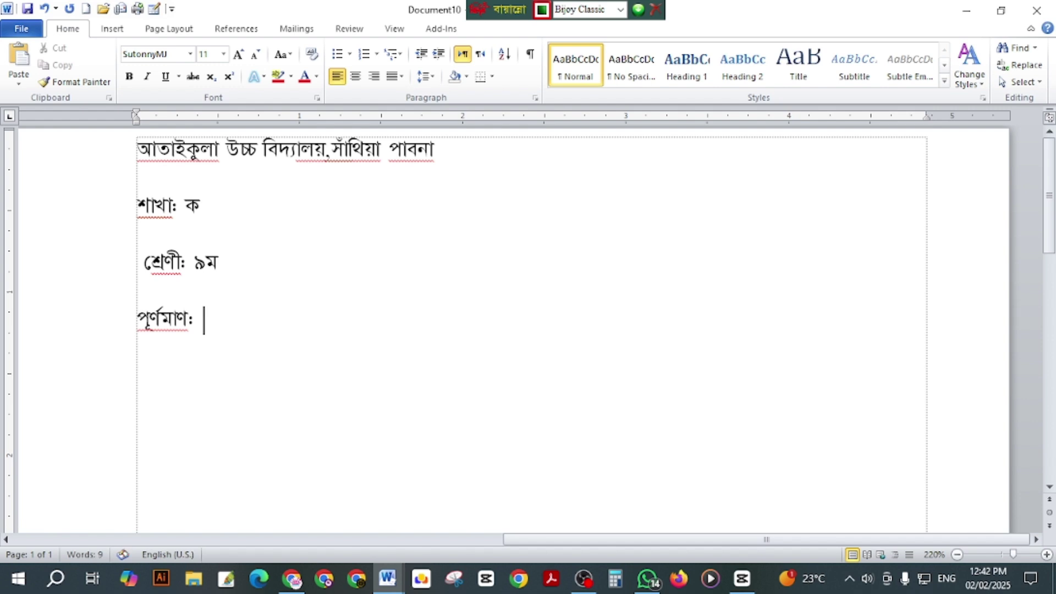
type("১০০")
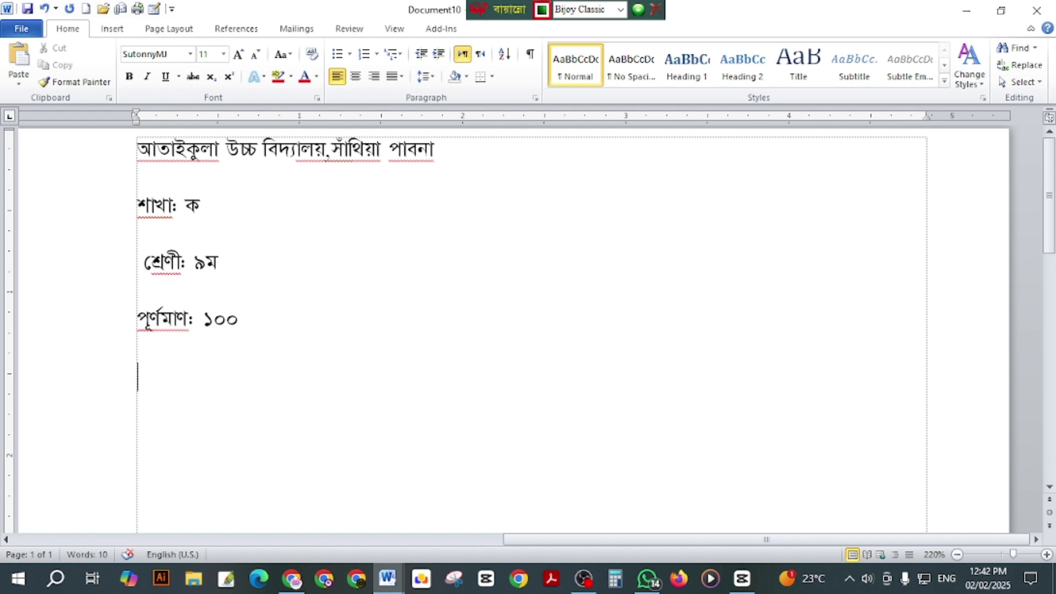
type("  সময়ঃ ")
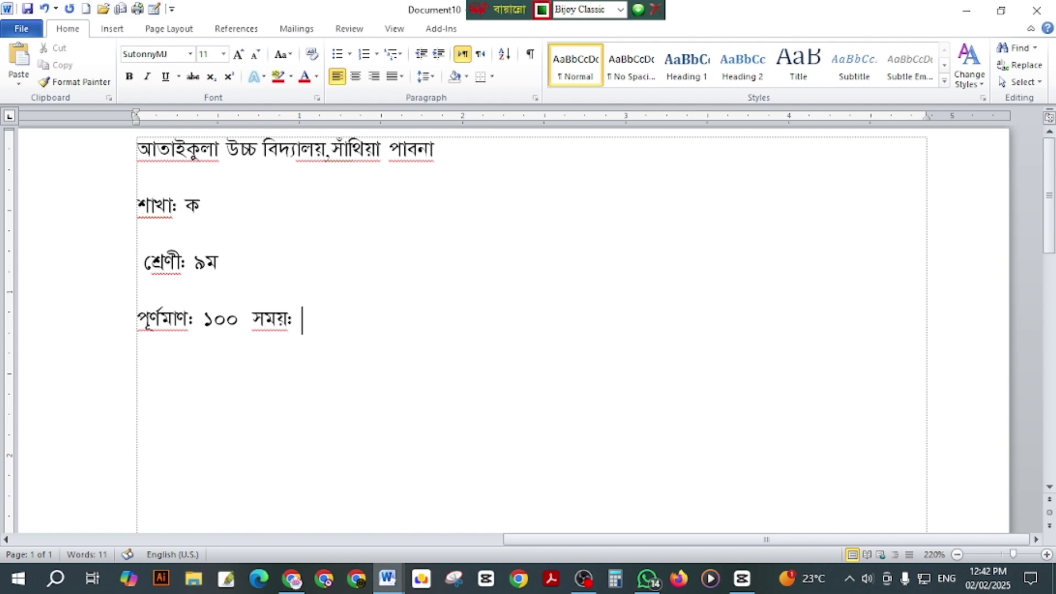
type("৩ ঘন্টা")
key("Return")
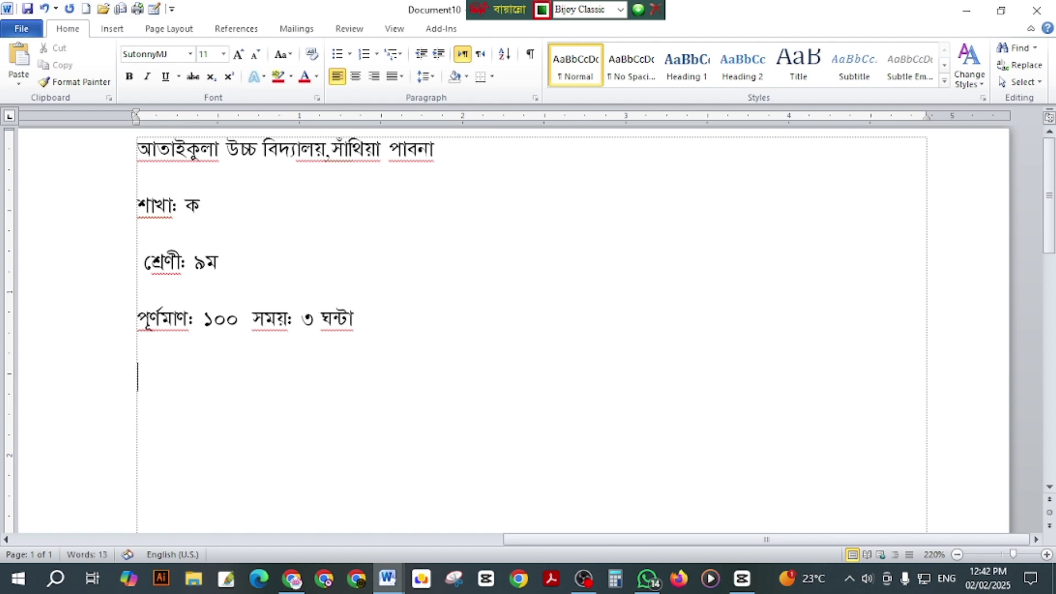
Step: Add the note "(প্রতিটি প্রশ্নের মান সমান)" below the marks and time line
type("(প্রতিটি প্র")
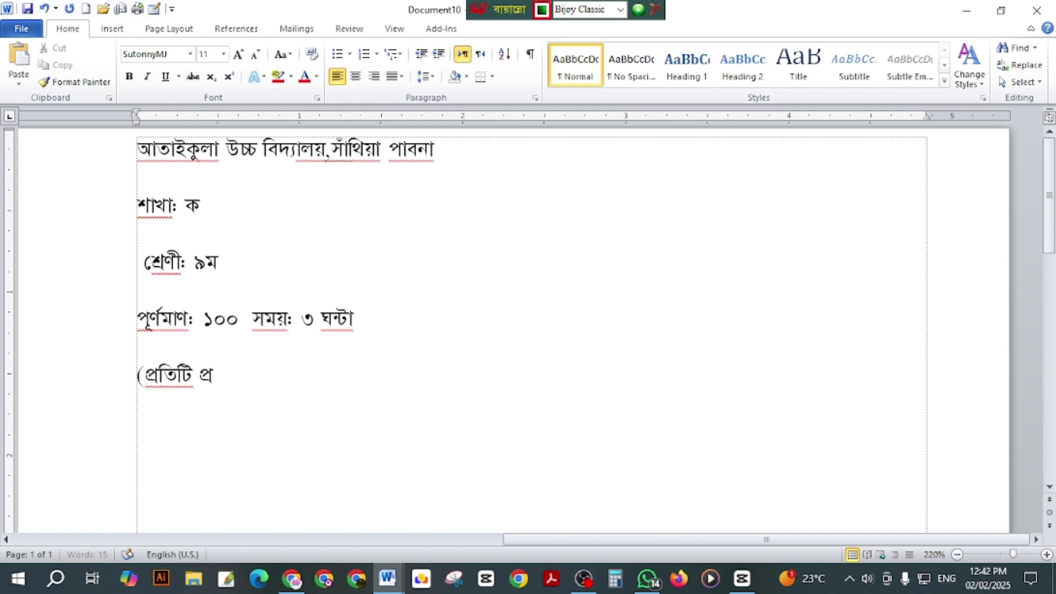
type("শ্নের")
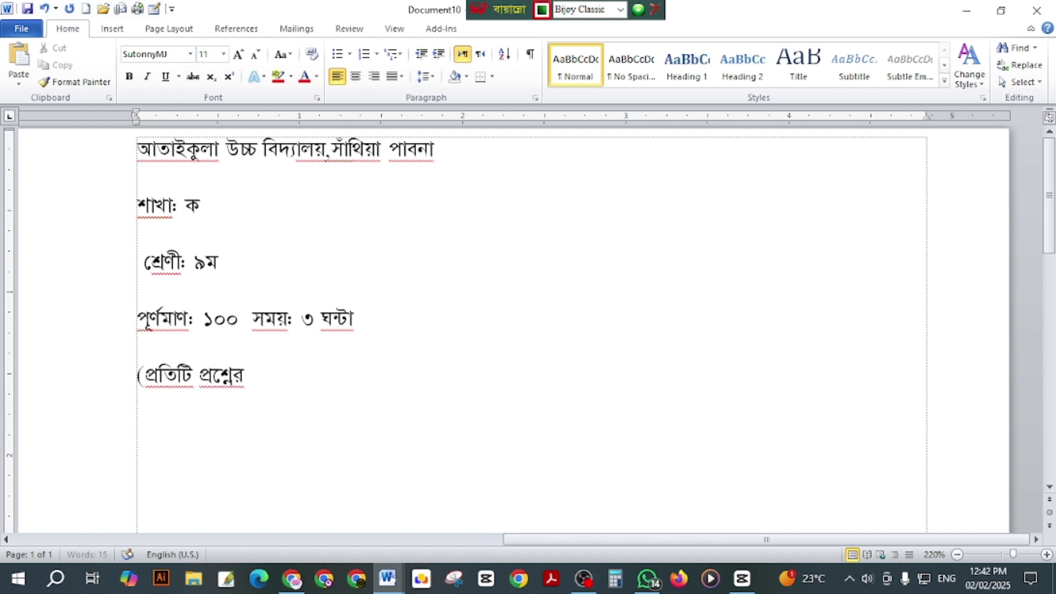
type(" মান সমান")
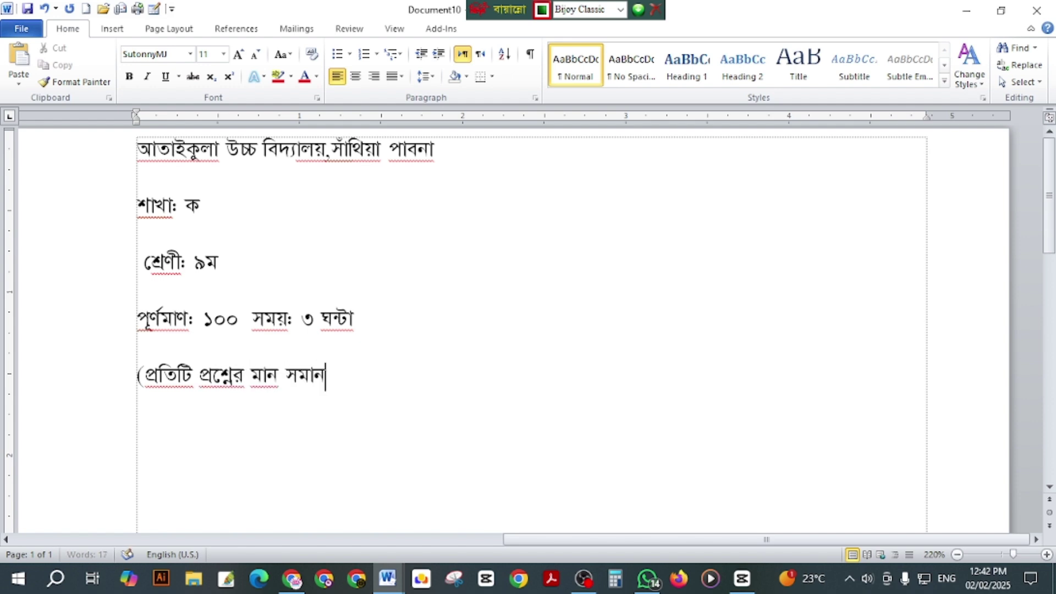
type(")")
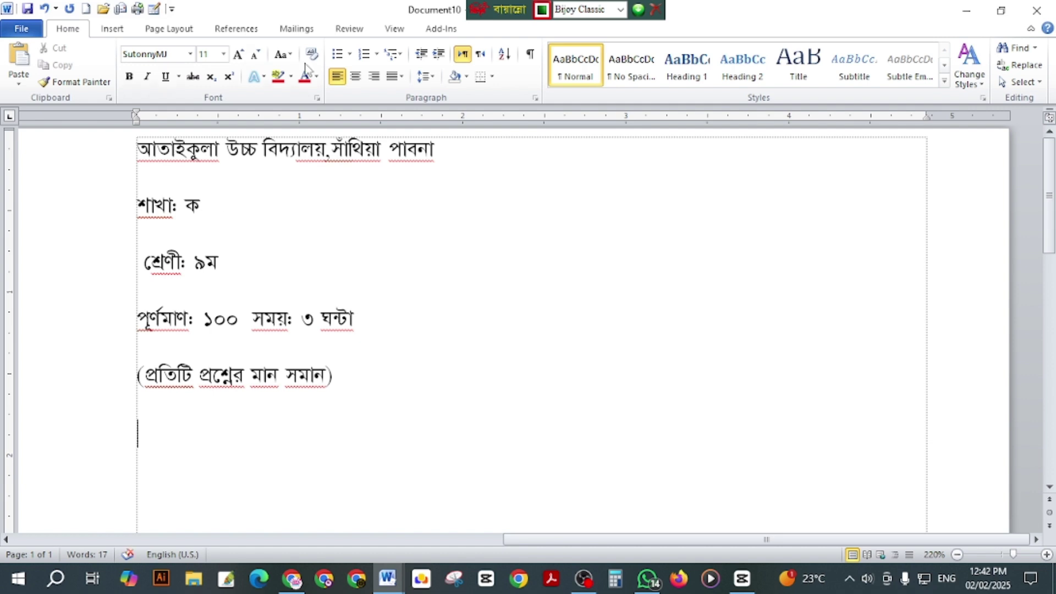
Step: Center all five header lines, from the school heading through the bracketed note
left_click_drag(370, 371, 143, 188)
left_click(372, 384)
left_click_drag(373, 384, 127, 165)
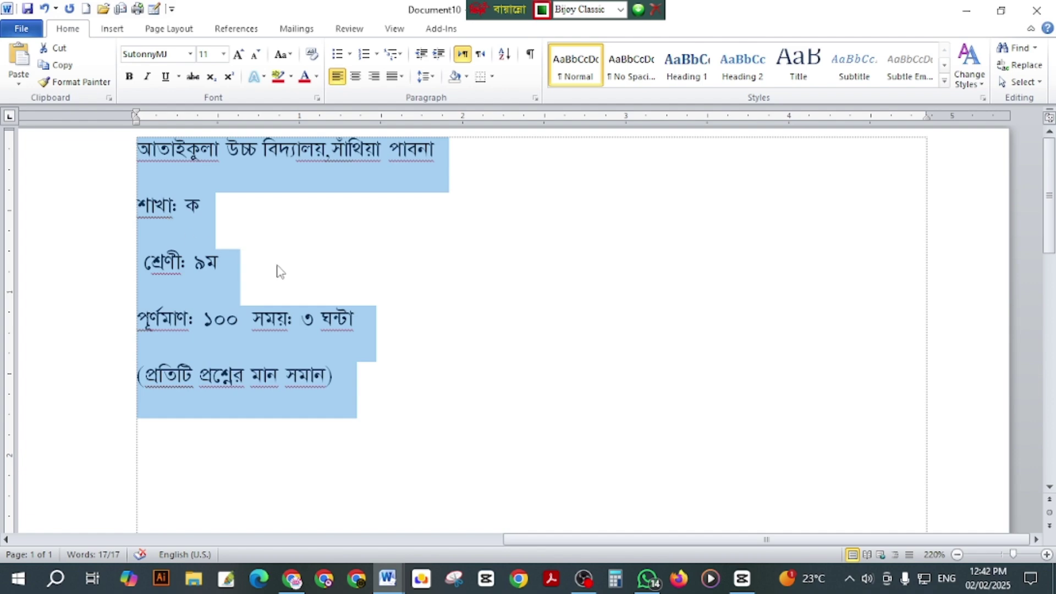
key("ctrl+e")
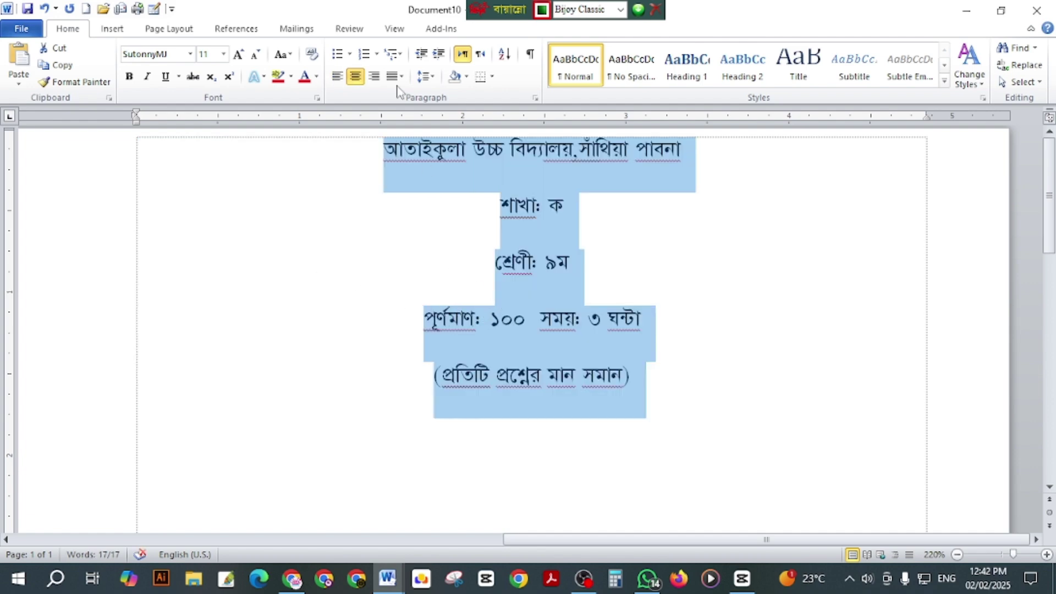
Step: Set the five header lines' spacing after to 1 pt and their line spacing to Multiple at 1
left_click(425, 77)
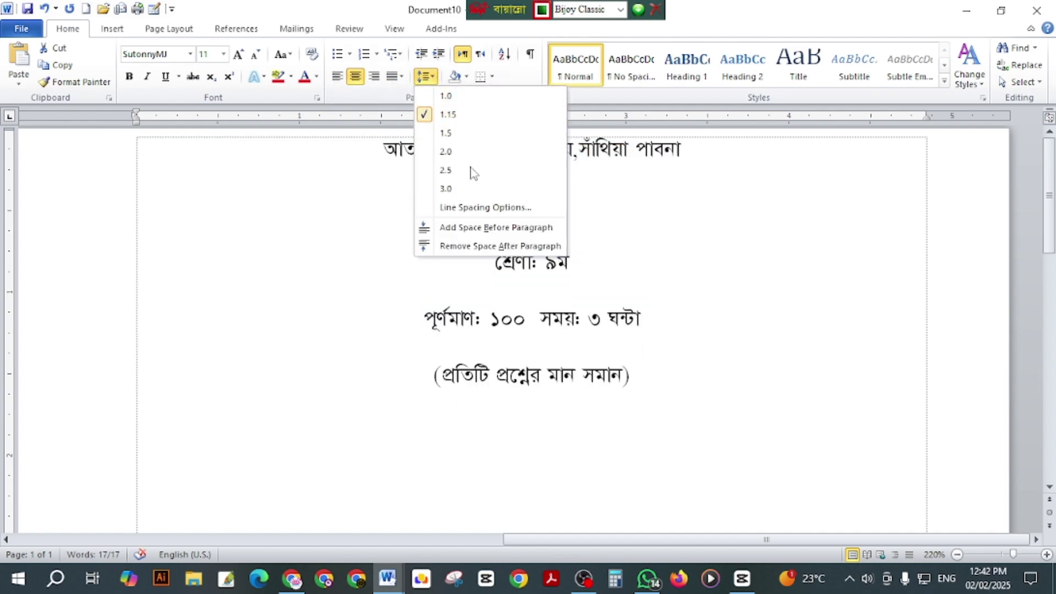
left_click(465, 208)
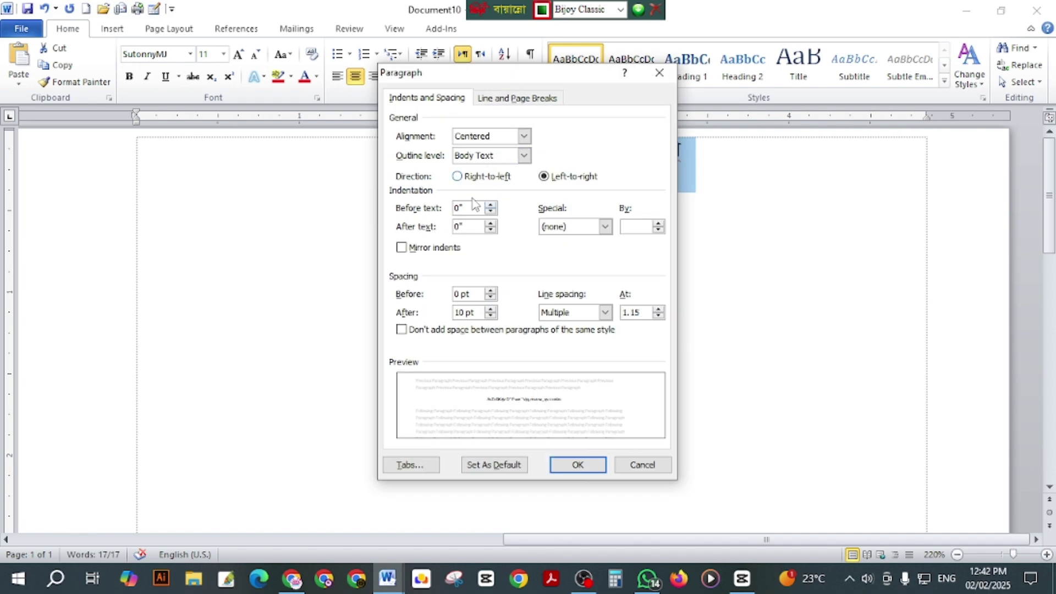
left_click_drag(480, 315, 433, 326)
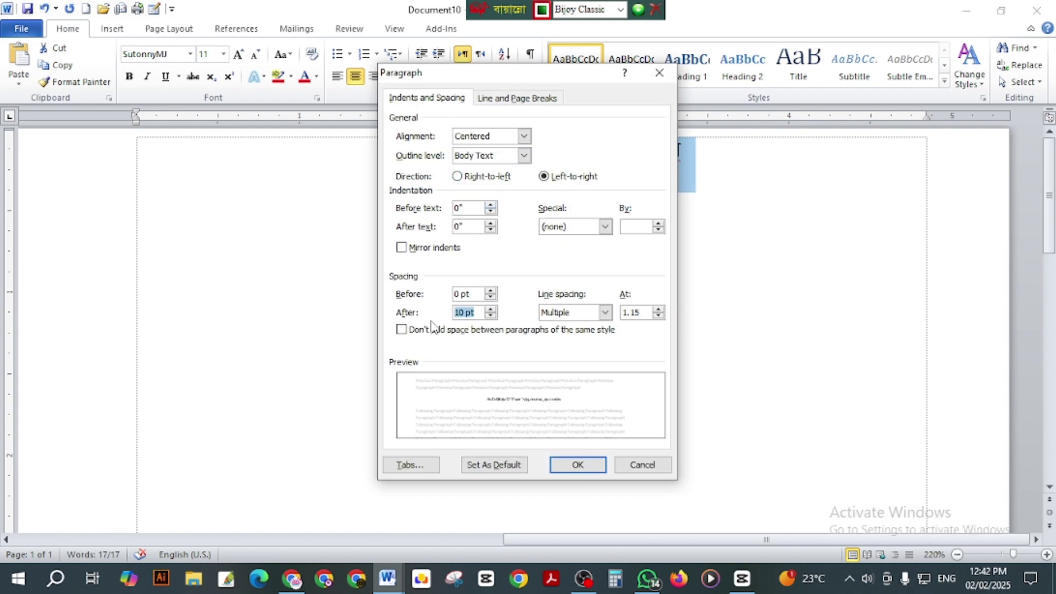
type("1")
key("Tab")
key("Tab")
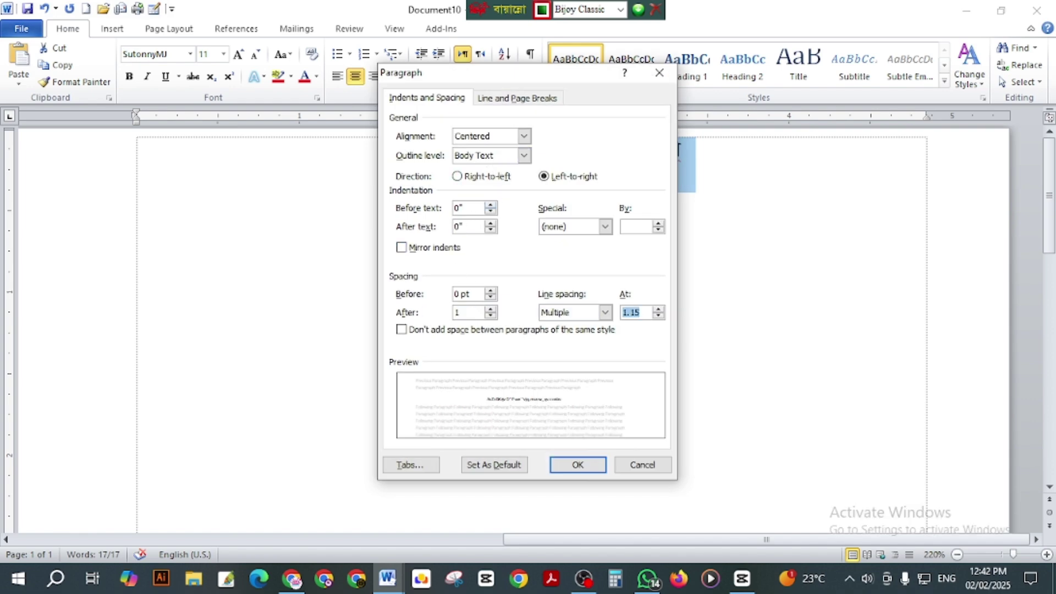
type("1")
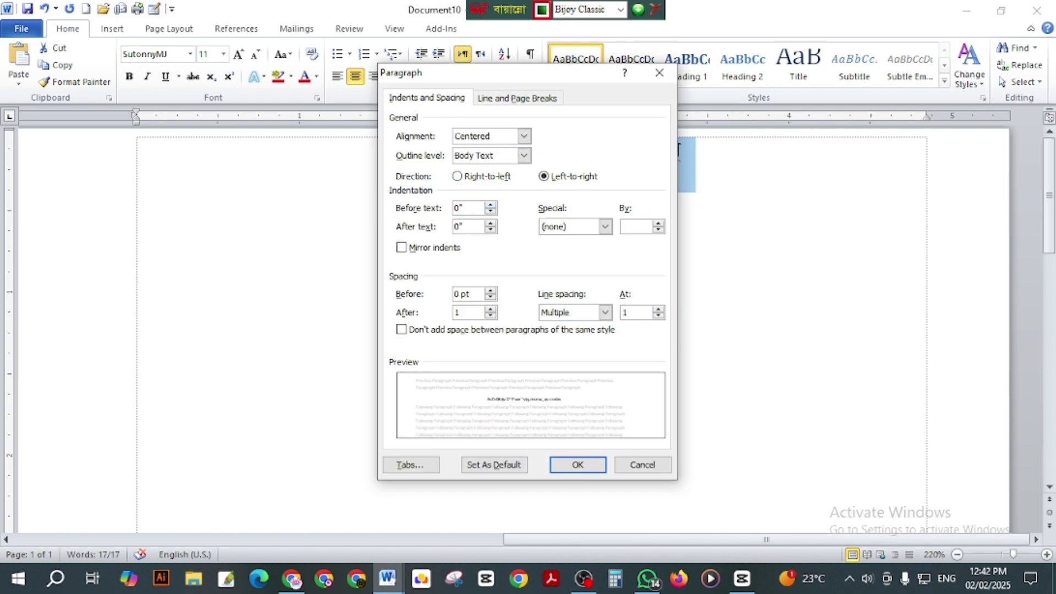
left_click(577, 465)
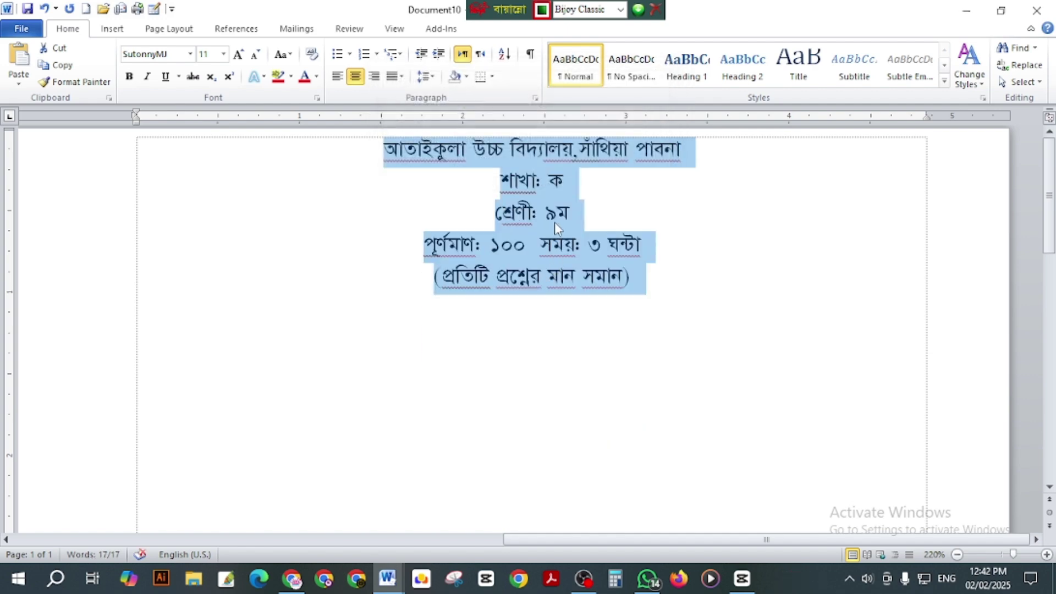
Step: Enlarge the text of all five header lines to 27 pt
key("ctrl+bracketright")
key("ctrl+bracketright")
key("ctrl+bracketright")
key("ctrl+bracketright")
key("ctrl+bracketright")
key("ctrl+bracketright")
key("ctrl+bracketright")
key("ctrl+bracketright")
key("ctrl+bracketright")
key("ctrl+bracketright")
key("ctrl+bracketright")
key("ctrl+bracketright")
key("ctrl+bracketright")
key("ctrl+bracketright")
key("ctrl+bracketright")
key("ctrl+bracketright")
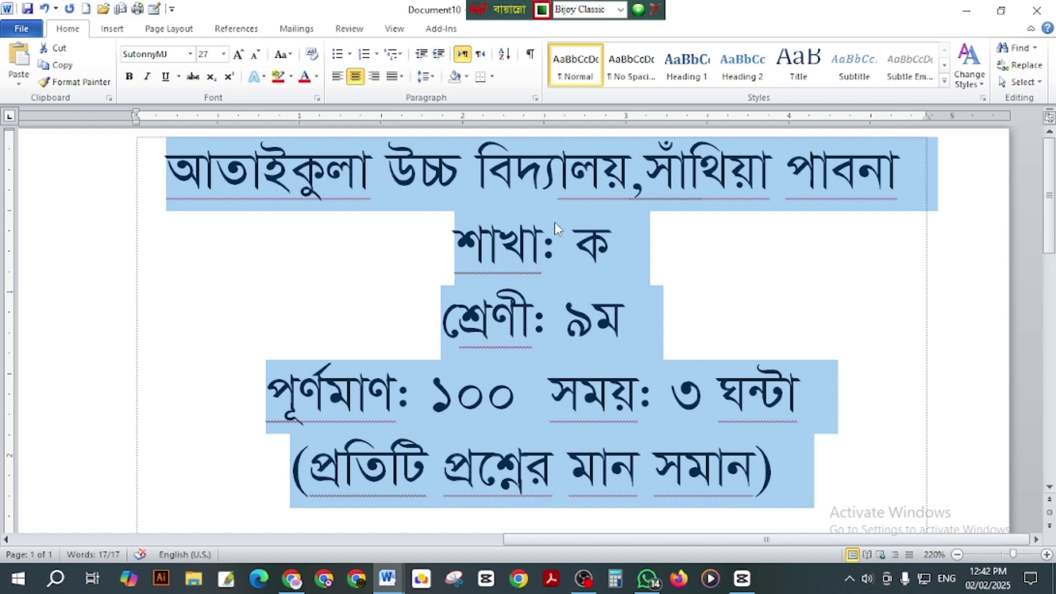
Step: Make the school heading line bold
left_click(555, 223)
triple_click(456, 170)
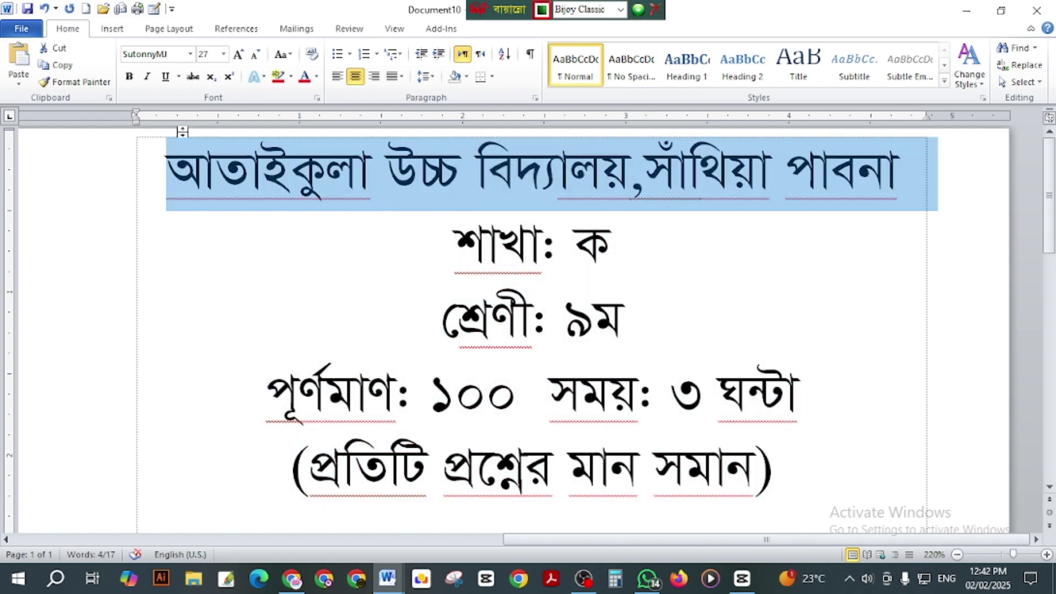
key("ctrl+b")
left_click(427, 233)
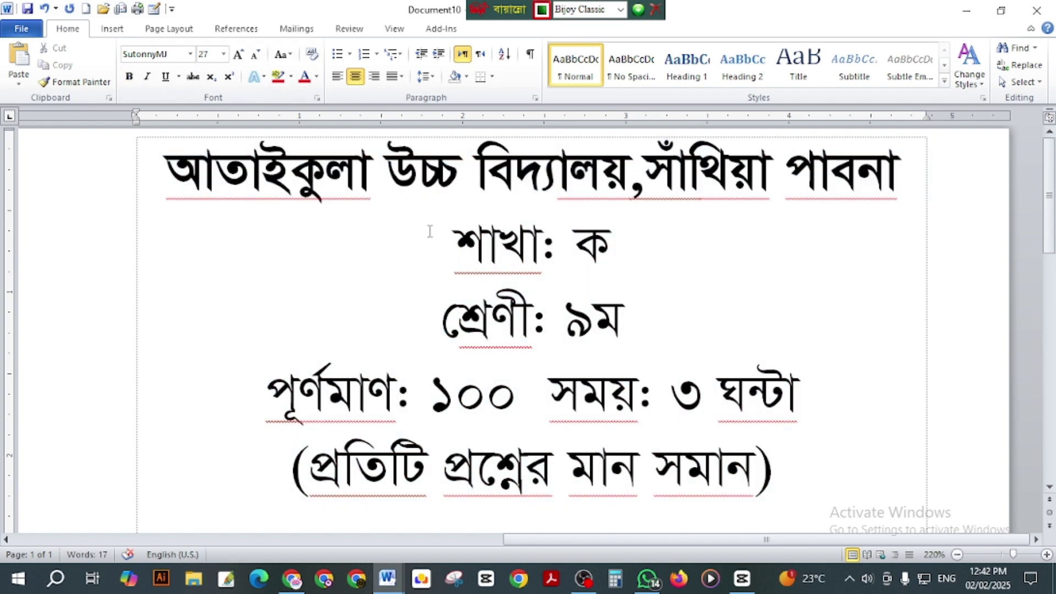
Step: Reduce the four lines below the school heading, from the শাখাঃ line through the bracketed note, to 15 pt
left_click_drag(430, 232, 775, 495)
key("ctrl+bracketleft")
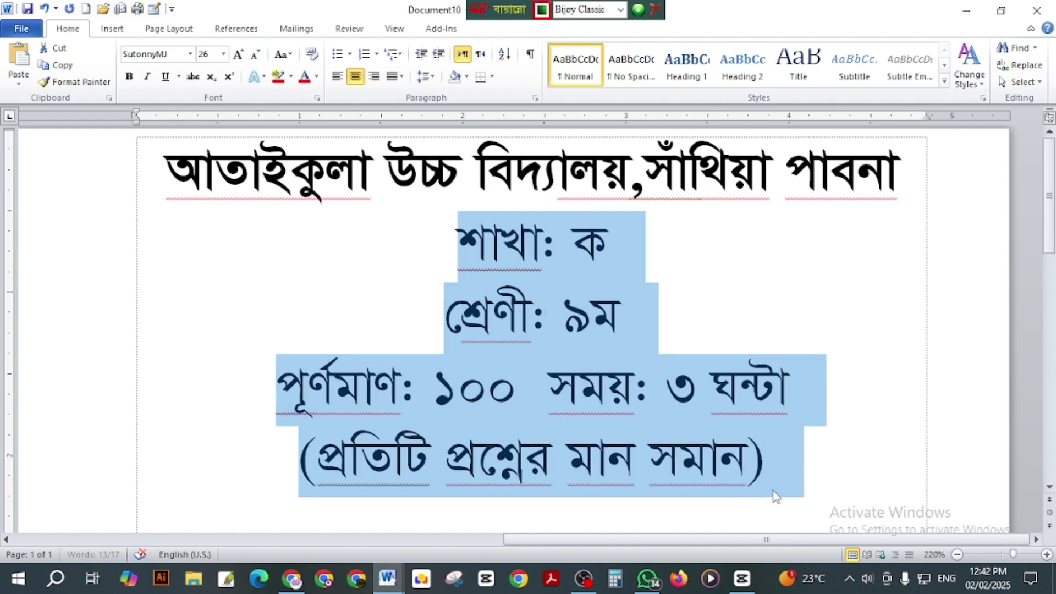
key("ctrl+bracketleft")
key("ctrl+bracketleft")
key("ctrl+bracketleft")
key("ctrl+bracketleft")
key("ctrl+bracketleft")
key("ctrl+bracketleft")
key("ctrl+bracketleft")
key("ctrl+bracketleft")
key("ctrl+bracketleft")
key("ctrl+bracketleft")
key("ctrl+bracketleft")
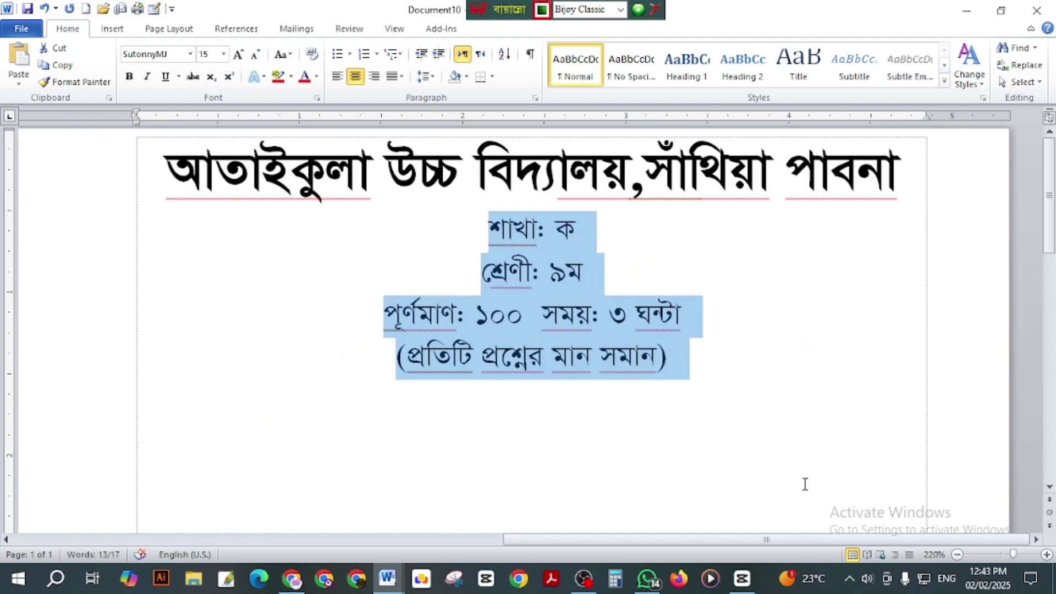
Step: Add the left-aligned question "১. বাংলাদেশের রাজধানীর নাম কী?" below the bracketed note and start a new line
left_click(709, 365)
key("Return")
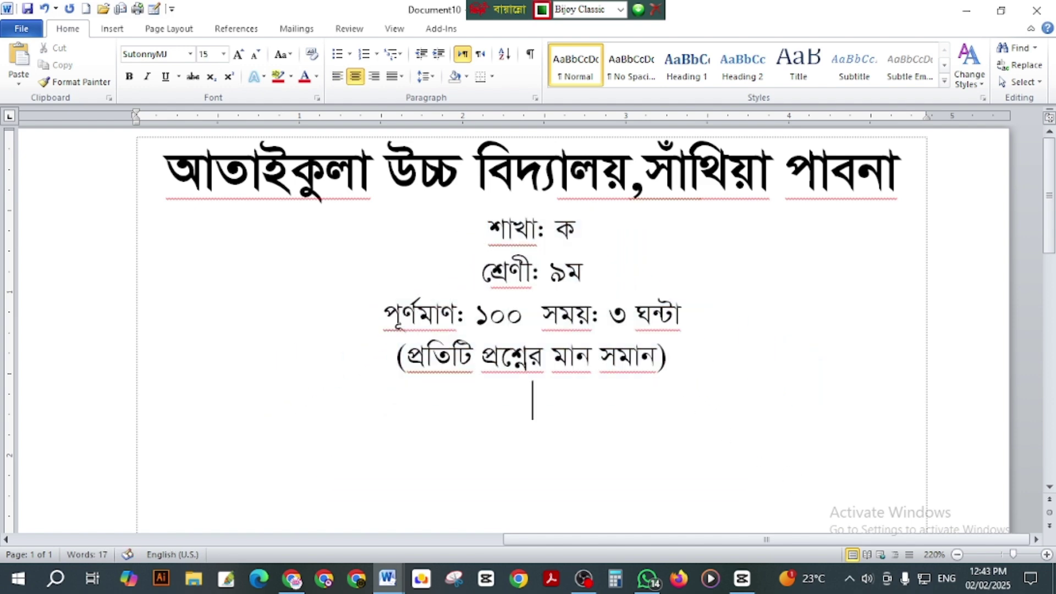
key("ctrl+l")
type("১.")
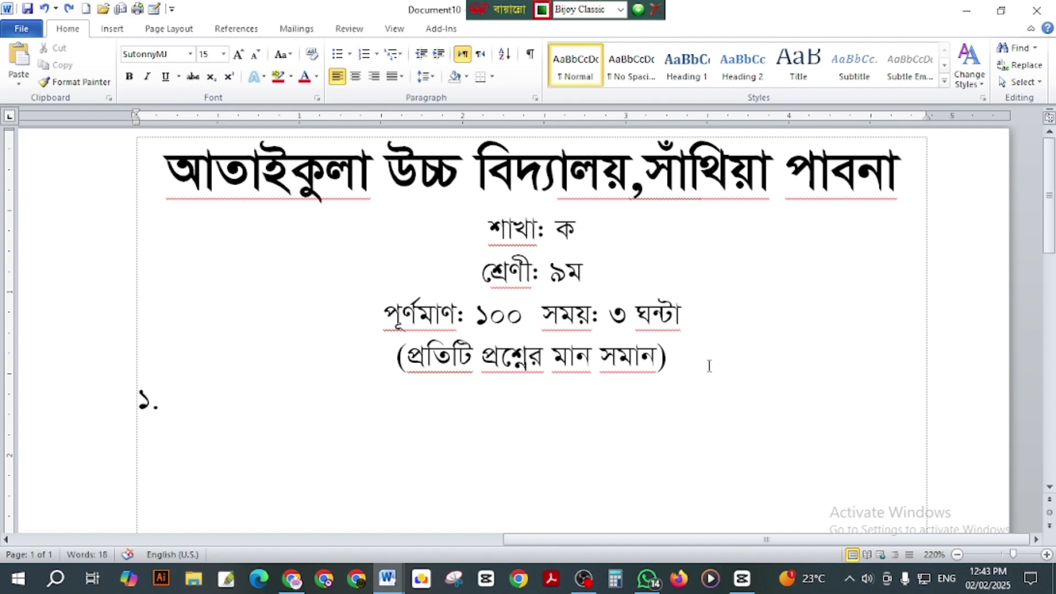
type("বাংল")
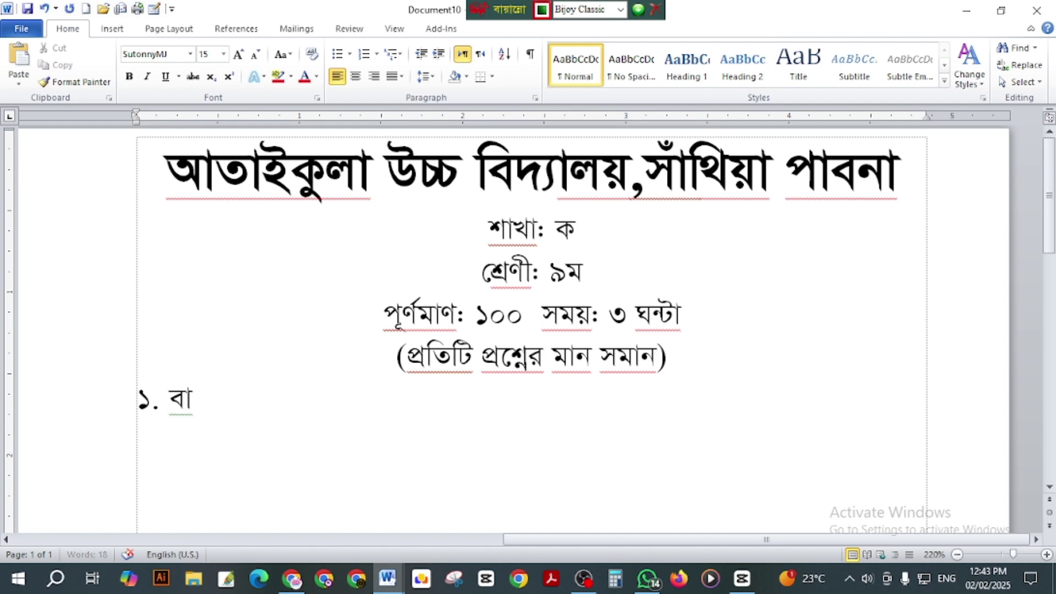
type("াদেশের রা")
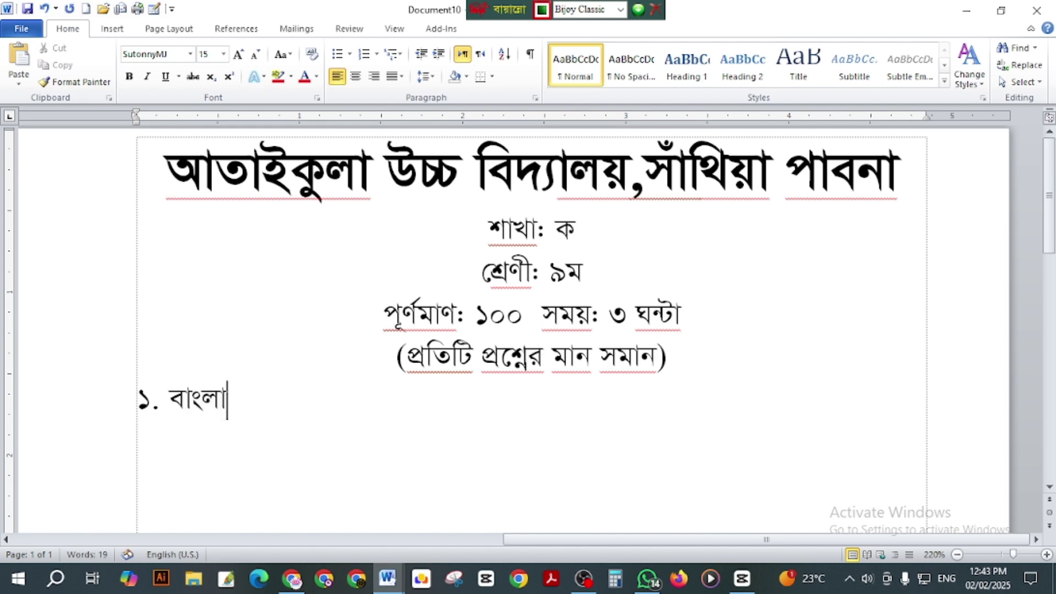
type("জধ")
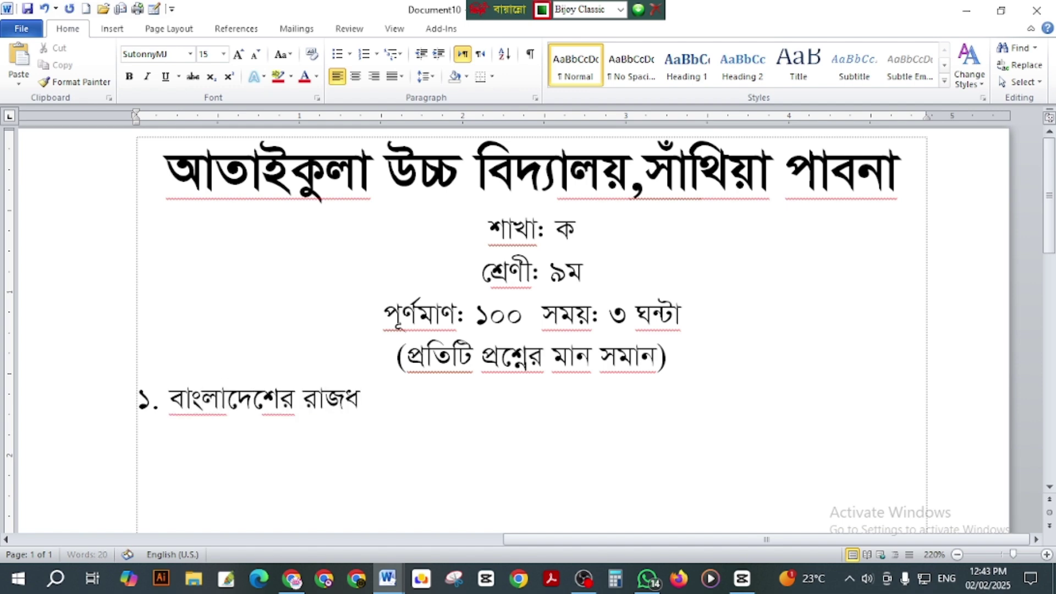
type("ানীর নাম কী")
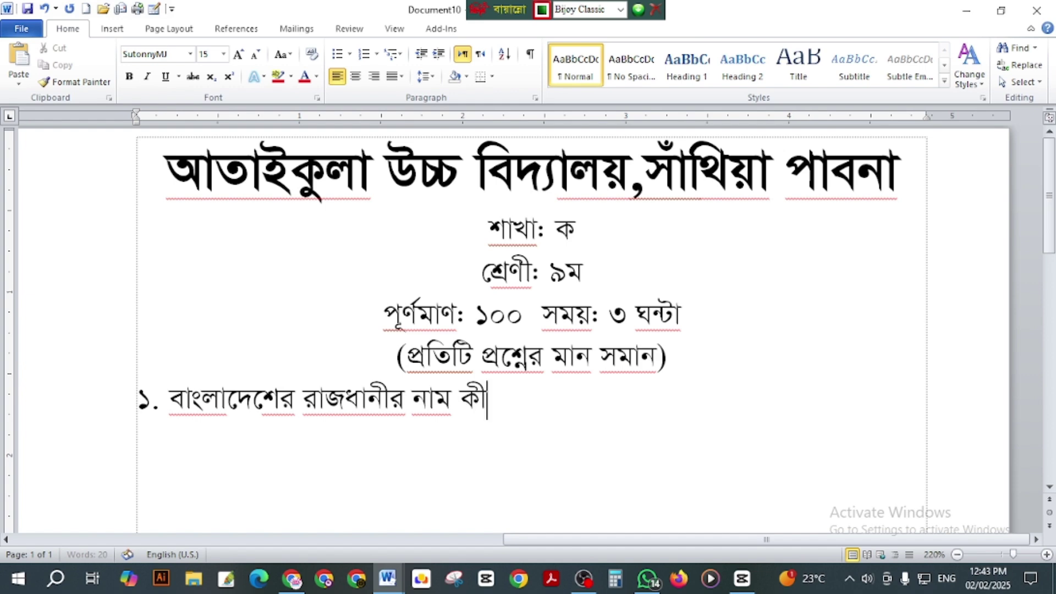
type("?")
key("Return")
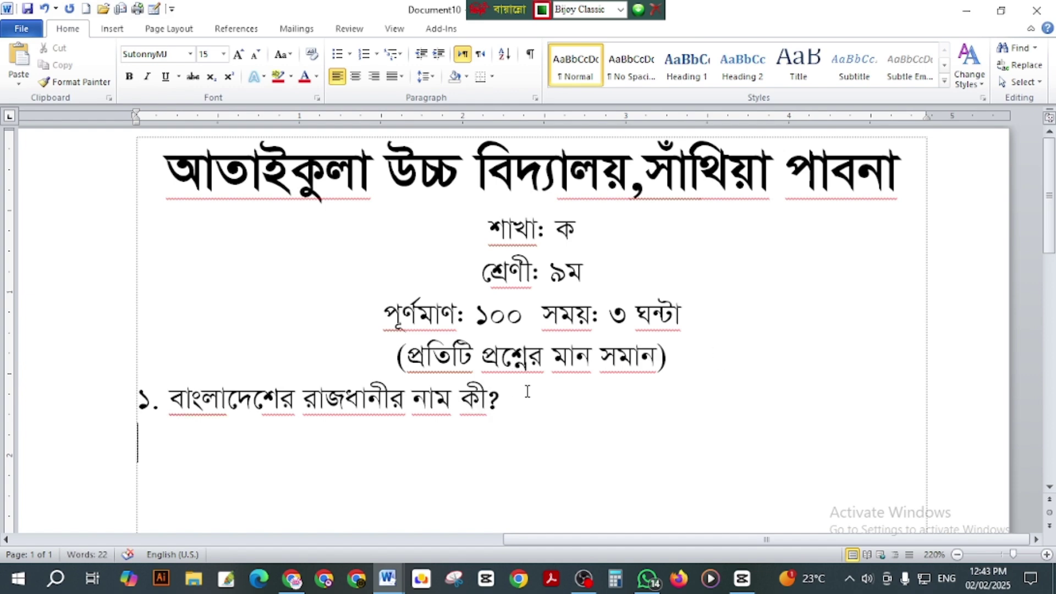
Step: Try to fill the paper with repeated copies of question ১ pasted on new lines beneath it
triple_click(441, 406)
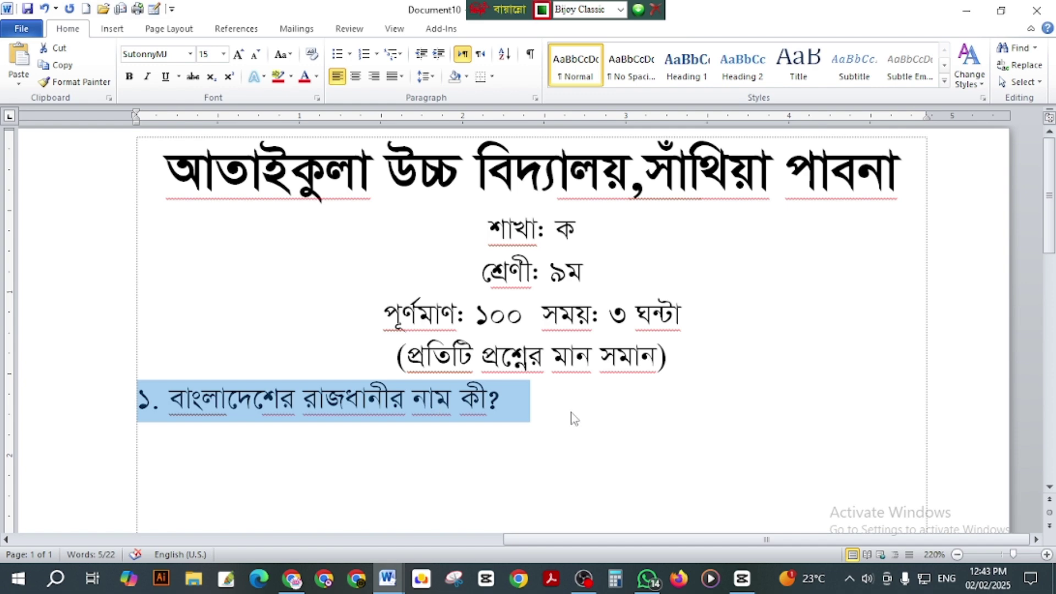
left_click(548, 406)
key("Return")
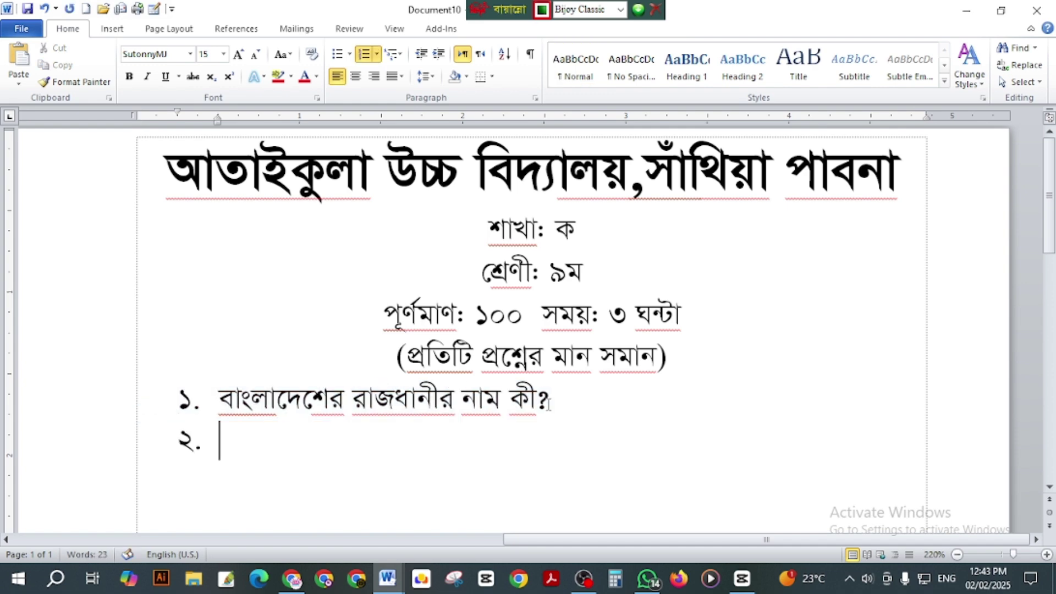
key("ctrl+v")
key("ctrl+v")
key("ctrl+v")
key("ctrl+v")
key("ctrl+v")
key("ctrl+v")
key("ctrl+v")
key("ctrl+v")
key("ctrl+v")
key("ctrl+v")
key("ctrl+v")
key("ctrl+v")
key("ctrl+v")
key("ctrl+v")
key("ctrl+v")
key("ctrl+v")
key("ctrl+v")
key("ctrl+v")
key("ctrl+v")
key("ctrl+v")
key("ctrl+v")
key("ctrl+v")
key("ctrl+v")
key("ctrl+v")
key("ctrl+v")
key("ctrl+v")
key("ctrl+v")
key("ctrl+v")
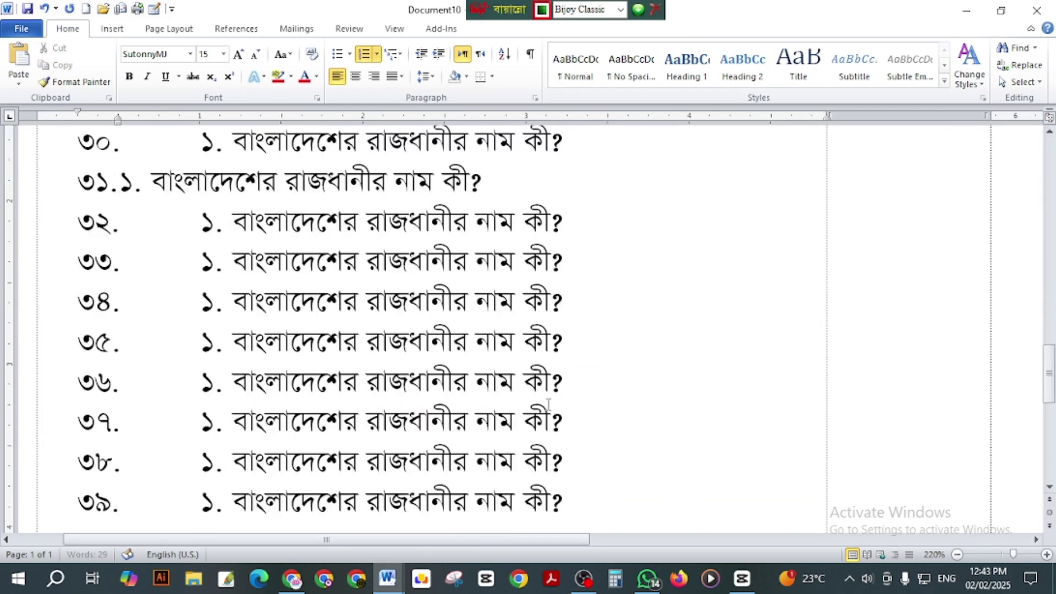
Step: Undo all the pasted question copies and the automatic numbering, back to the single question line
key("ctrl+z")
key("ctrl+z")
key("ctrl+z")
key("ctrl+z")
key("ctrl+z")
key("ctrl+z")
key("ctrl+z")
key("ctrl+z")
key("ctrl+z")
key("ctrl+z")
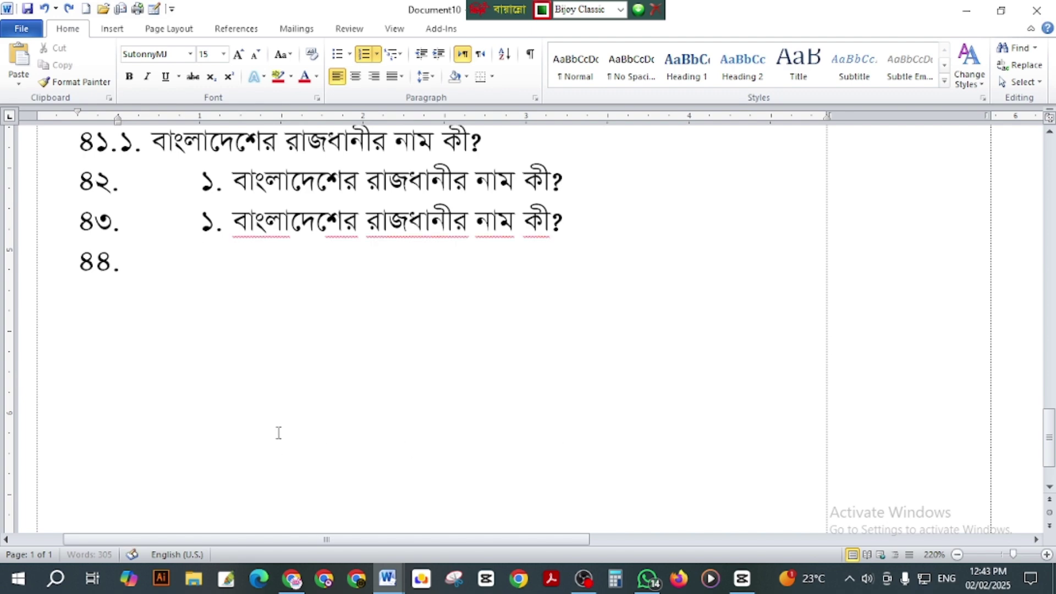
key("ctrl+z")
key("ctrl+z")
key("ctrl+z")
key("ctrl+z")
key("ctrl+z")
key("ctrl+z")
key("ctrl+z")
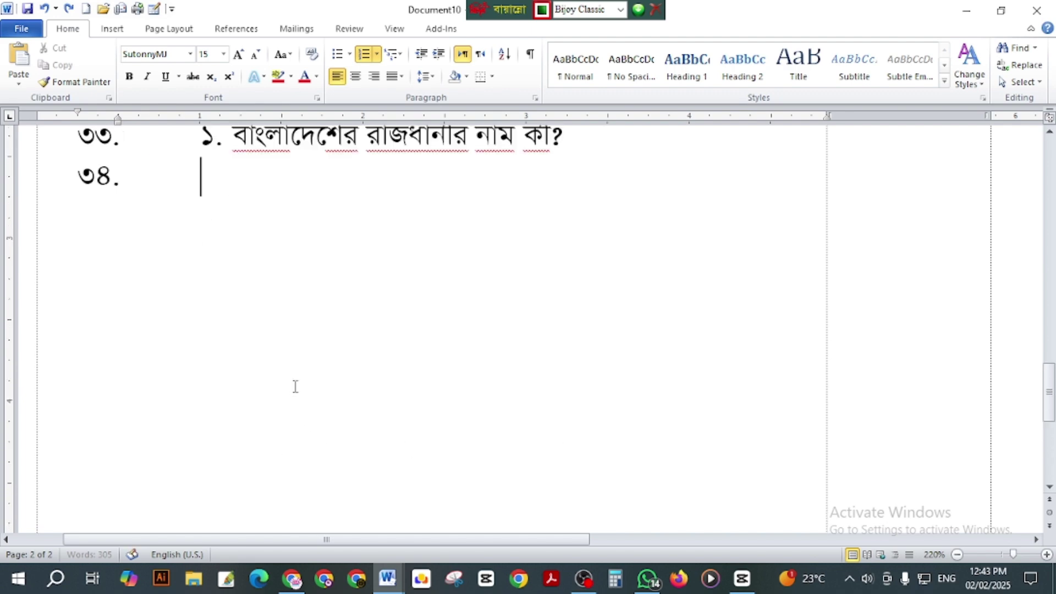
scroll(296, 390, "down", 5)
scroll(292, 421, "down", 3)
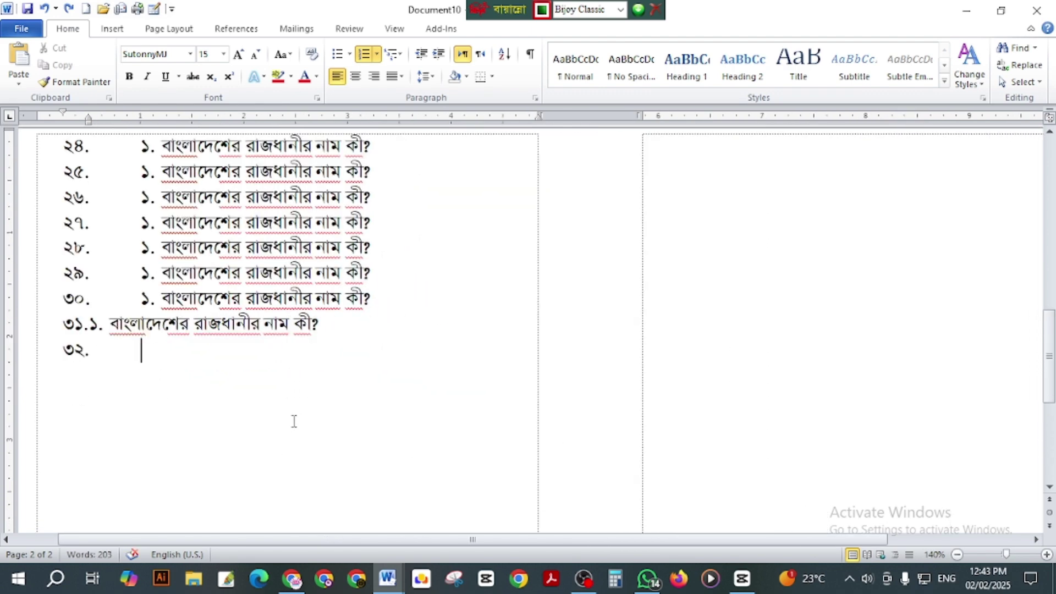
key("ctrl+z")
key("ctrl+z")
key("ctrl+z")
key("ctrl+z")
key("ctrl+z")
key("ctrl+z")
key("ctrl+z")
key("ctrl+z")
key("ctrl+z")
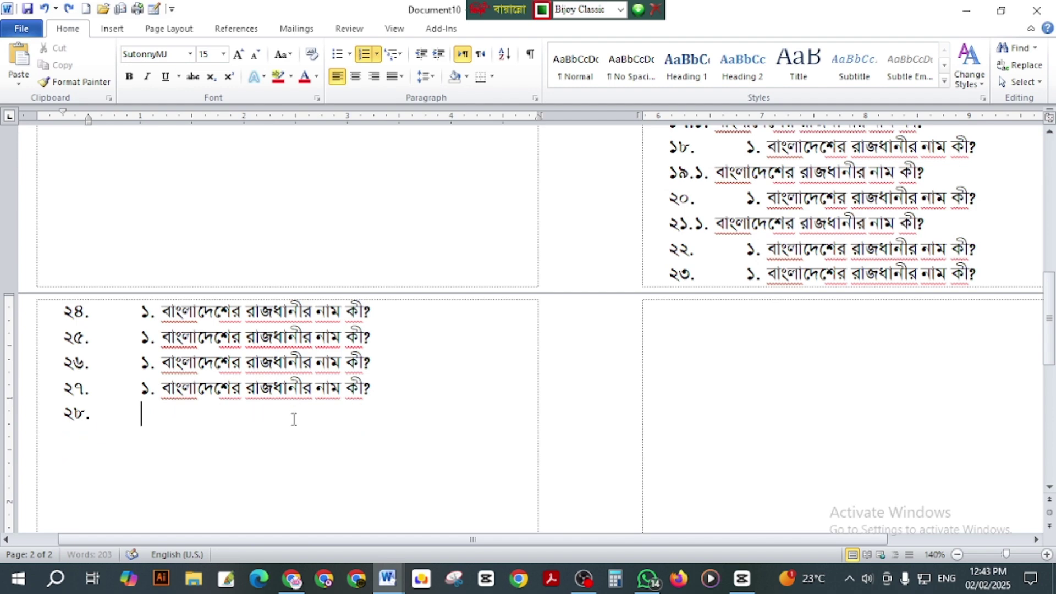
key("ctrl+z")
key("ctrl+z")
key("ctrl+z")
key("ctrl+z")
key("ctrl+z")
key("ctrl+z")
key("ctrl+z")
key("ctrl+z")
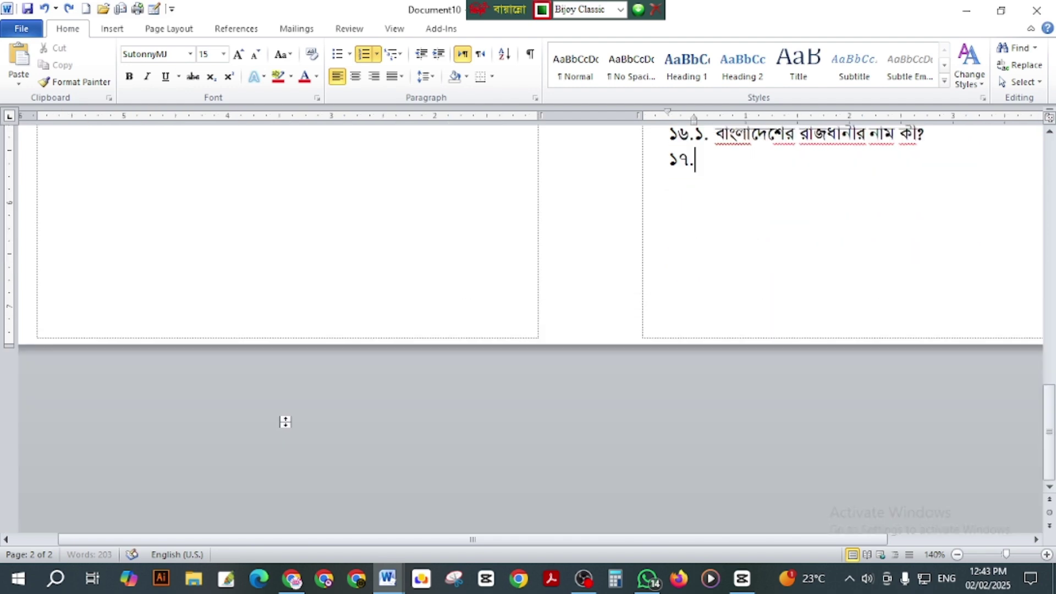
key("ctrl+z")
key("ctrl+z")
key("ctrl+z")
key("ctrl+z")
key("ctrl+z")
key("ctrl+z")
key("ctrl+z")
key("ctrl+z")
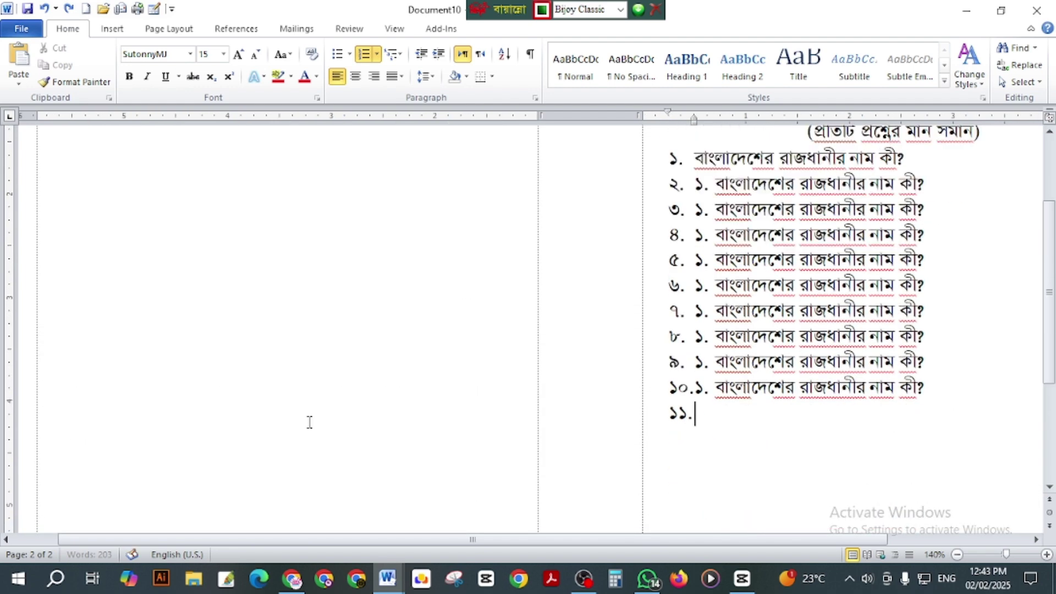
key("ctrl+z")
key("ctrl+z")
key("ctrl+z")
key("ctrl+z")
key("ctrl+z")
key("ctrl+z")
key("ctrl+z")
key("ctrl+z")
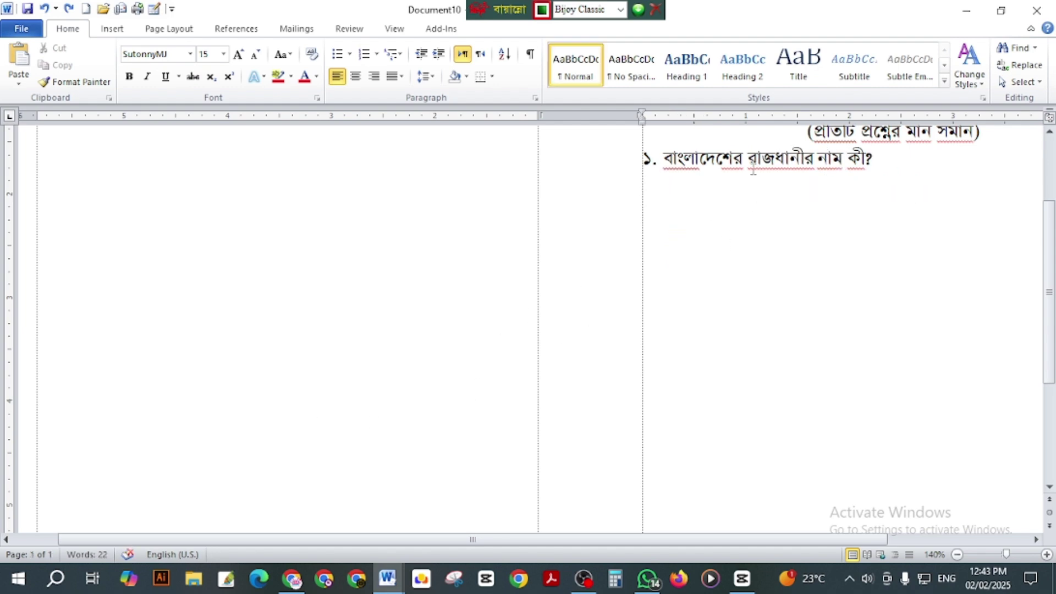
Step: Copy the question line ১ and paste the copy on a new line directly below it
triple_click(751, 172)
key("ctrl+c")
left_click(917, 158)
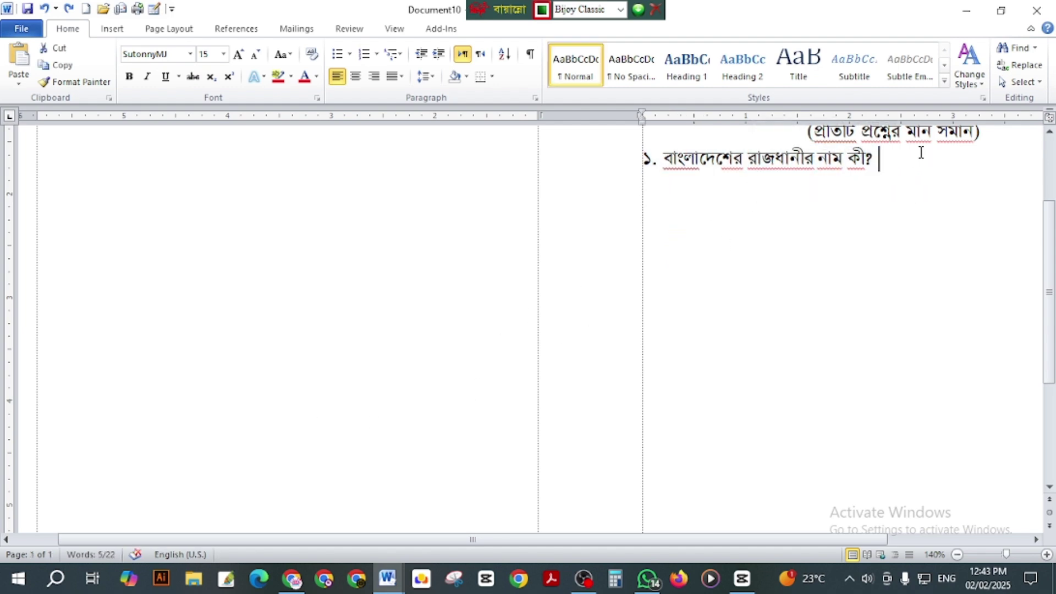
key("Return")
key("ctrl+v")
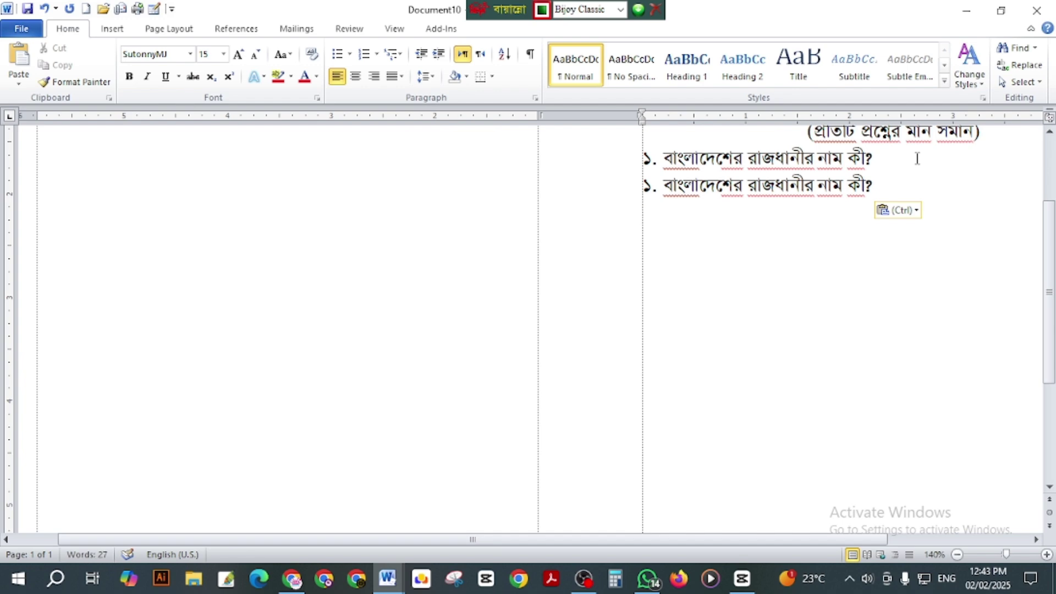
Step: Paste copies of question ১ until the columns are filled through page 3's first column, deleting the two surplus lines in its second column
key("ctrl+v")
key("ctrl+v")
key("ctrl+v")
key("ctrl+v")
key("ctrl+v")
key("ctrl+v")
key("ctrl+v")
key("ctrl+v")
key("ctrl+v")
key("ctrl+v")
key("ctrl+v")
key("ctrl+v")
key("ctrl+v")
key("ctrl+v")
key("ctrl+v")
key("ctrl+v")
key("ctrl+v")
key("ctrl+v")
key("ctrl+v")
key("ctrl+v")
key("ctrl+v")
key("ctrl+v")
key("ctrl+v")
key("ctrl+v")
key("ctrl+v")
key("ctrl+v")
key("ctrl+v")
key("ctrl+v")
key("ctrl+v")
key("ctrl+v")
key("ctrl+v")
key("ctrl+v")
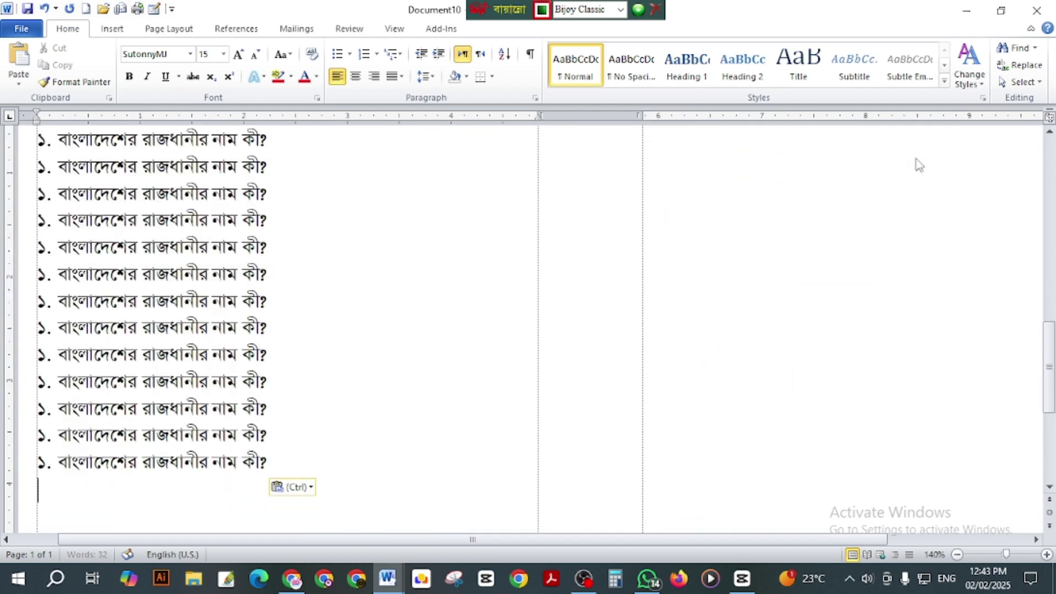
key("ctrl+v")
key("ctrl+v")
key("ctrl+v")
key("ctrl+v")
key("ctrl+v")
key("ctrl+v")
key("ctrl+v")
key("ctrl+v")
key("ctrl+v")
key("ctrl+v")
key("ctrl+v")
key("ctrl+v")
key("ctrl+v")
key("ctrl+v")
key("ctrl+v")
key("ctrl+v")
key("ctrl+v")
key("ctrl+v")
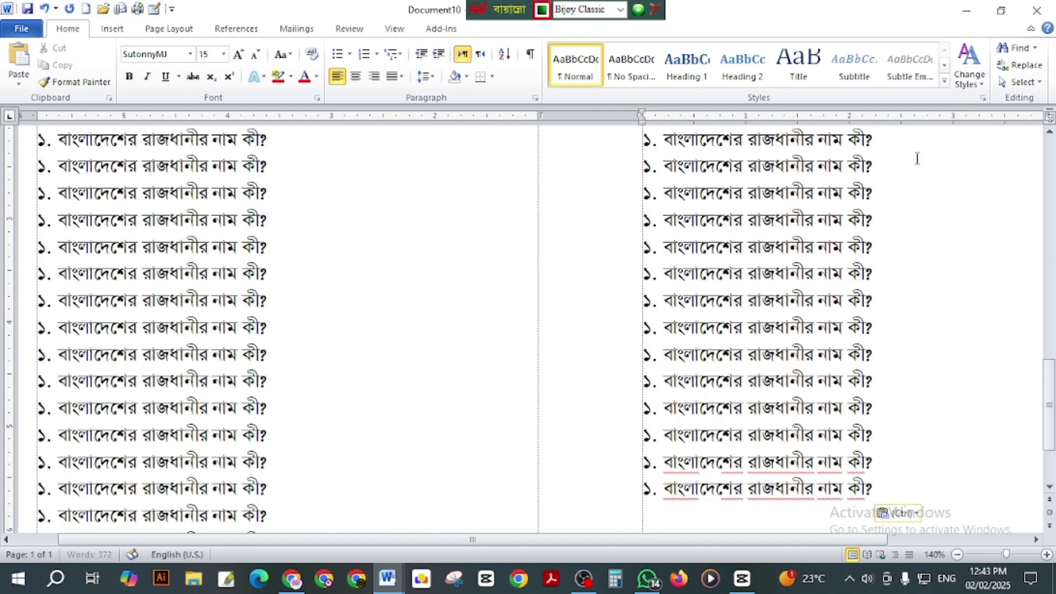
key("ctrl+v")
key("ctrl+v")
key("ctrl+v")
key("ctrl+v")
key("ctrl+v")
key("ctrl+v")
key("ctrl+v")
key("ctrl+v")
key("ctrl+v")
key("ctrl+v")
key("ctrl+v")
key("ctrl+v")
key("ctrl+v")
key("ctrl+v")
key("ctrl+v")
key("ctrl+v")
key("ctrl+v")
key("ctrl+v")
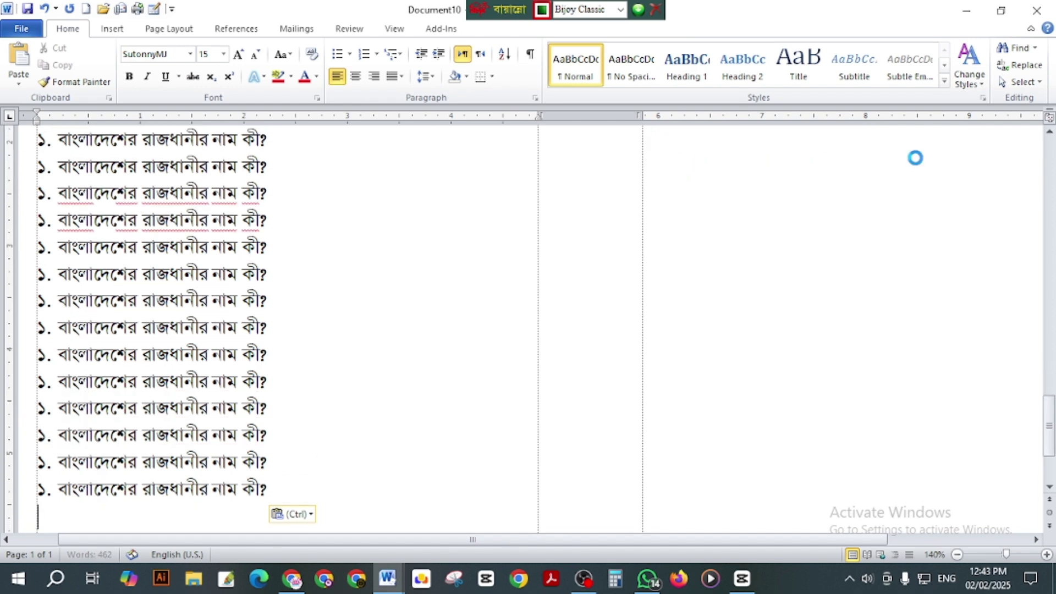
key("ctrl+v")
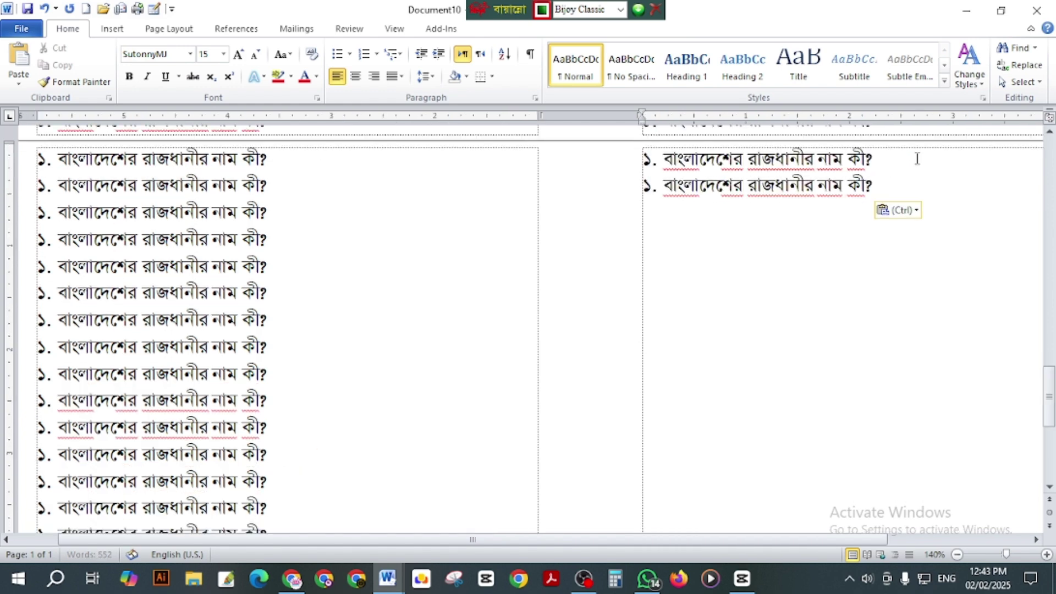
left_click_drag(931, 206, 647, 160)
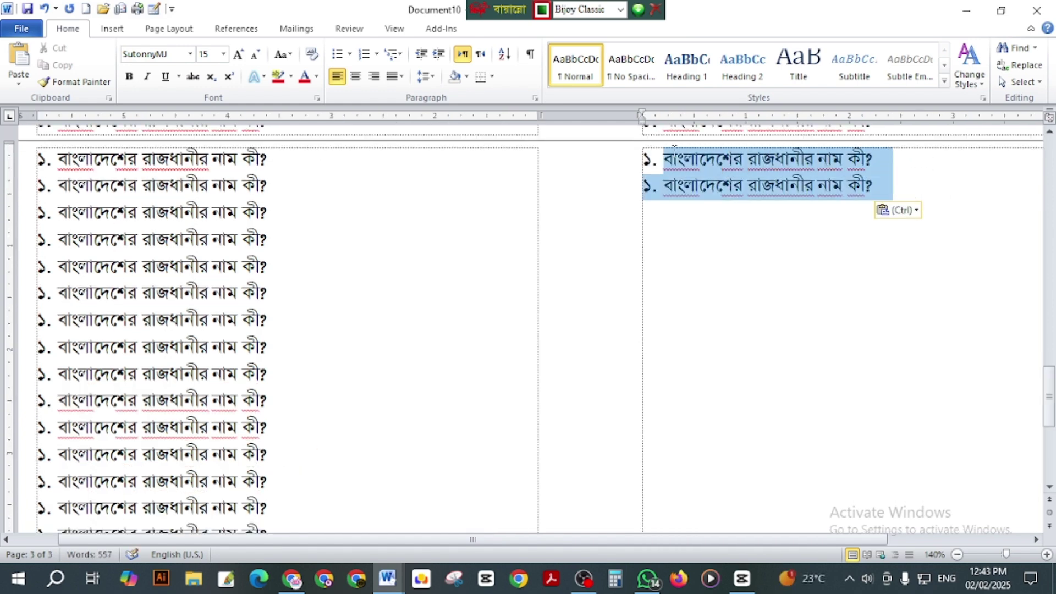
key("Delete")
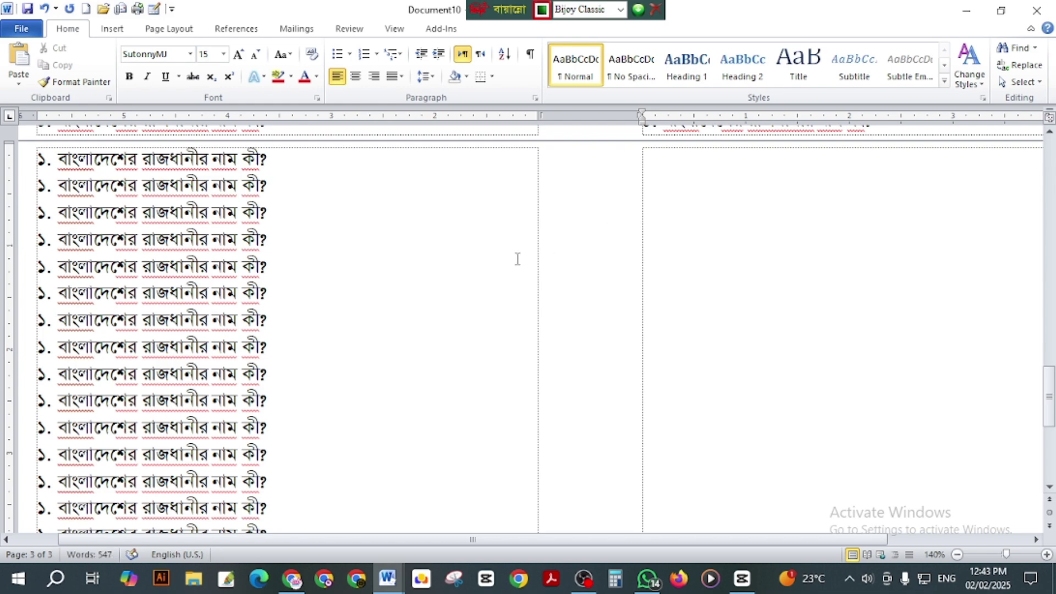
Step: Move all question lines from page 3's first column into the empty first column of page 1 and remove the leftover blank page
scroll(518, 259, "down", 9)
scroll(557, 319, "up", 1)
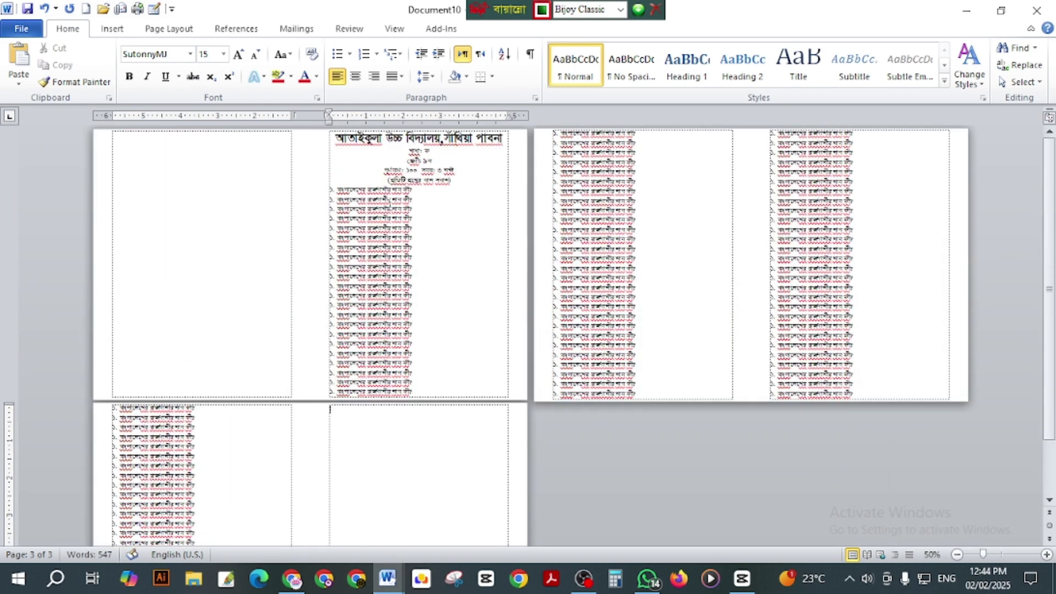
scroll(223, 472, "down", 3)
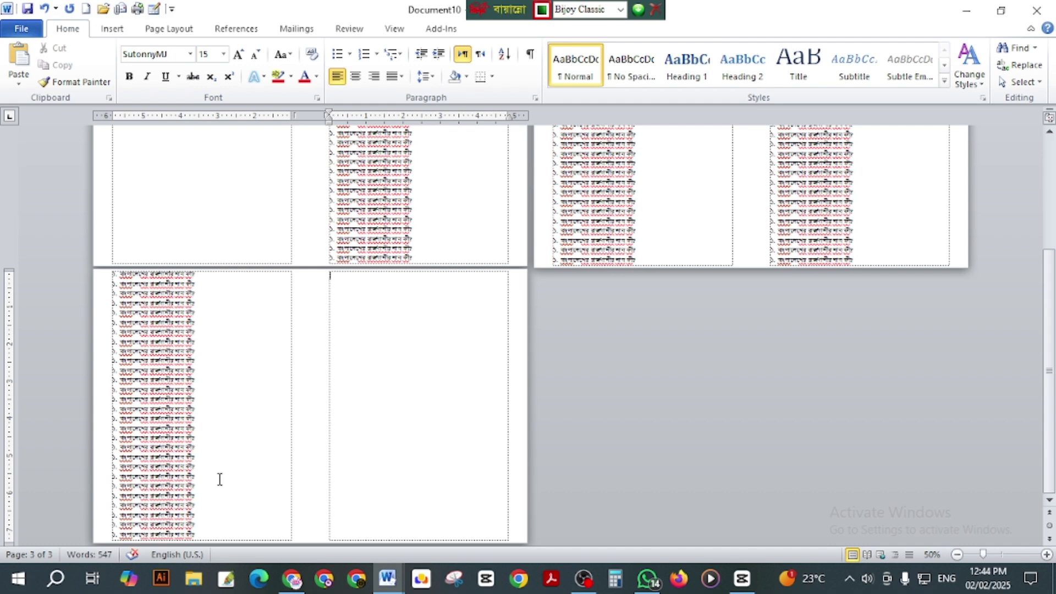
left_click_drag(111, 281, 227, 542)
key("Delete")
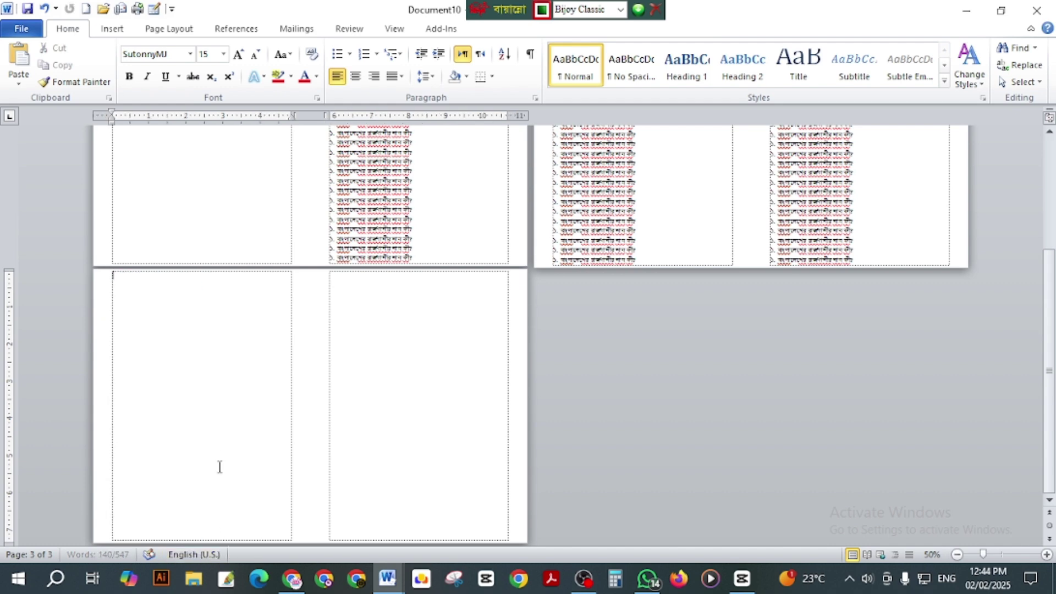
scroll(180, 421, "up", 3)
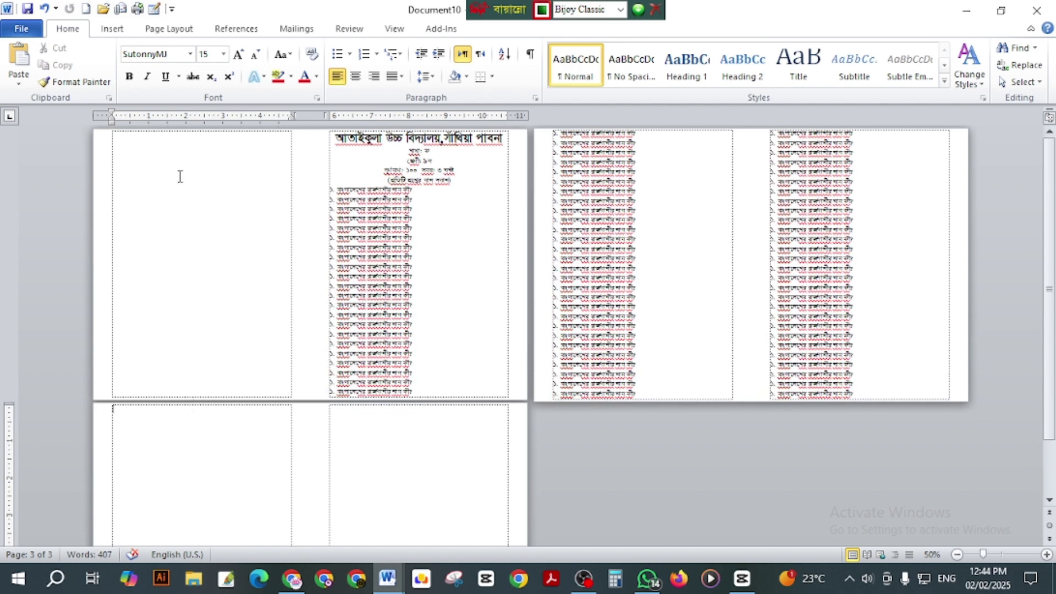
left_click(175, 154)
key("ctrl+v")
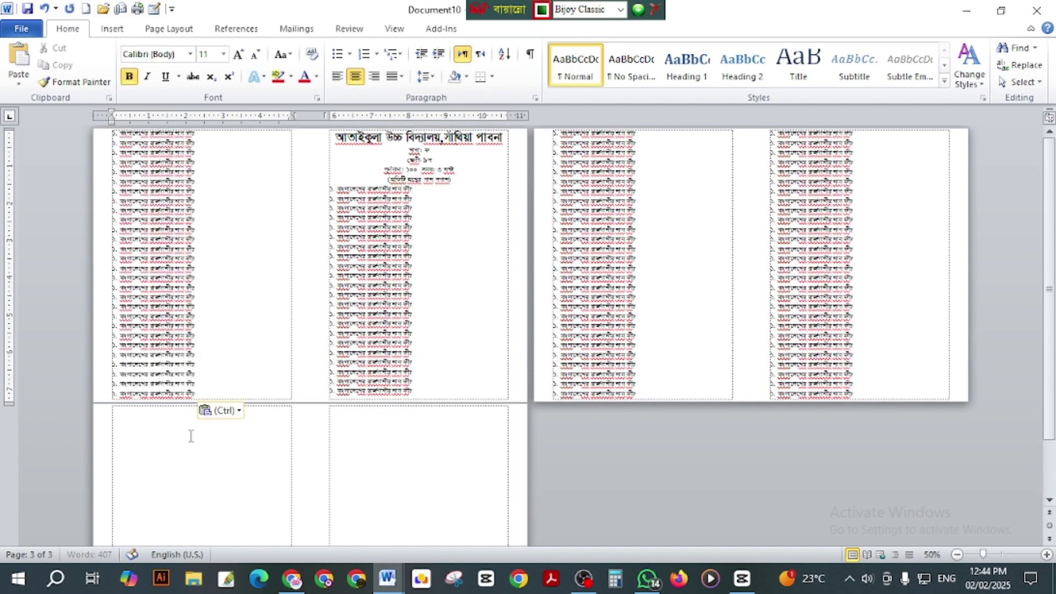
left_click(191, 436)
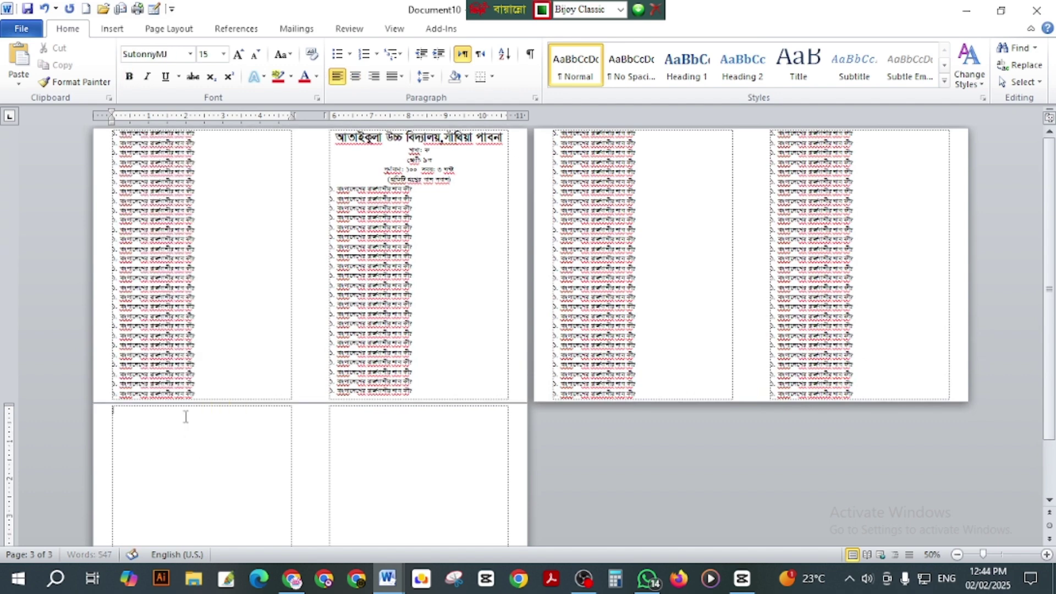
key("BackSpace")
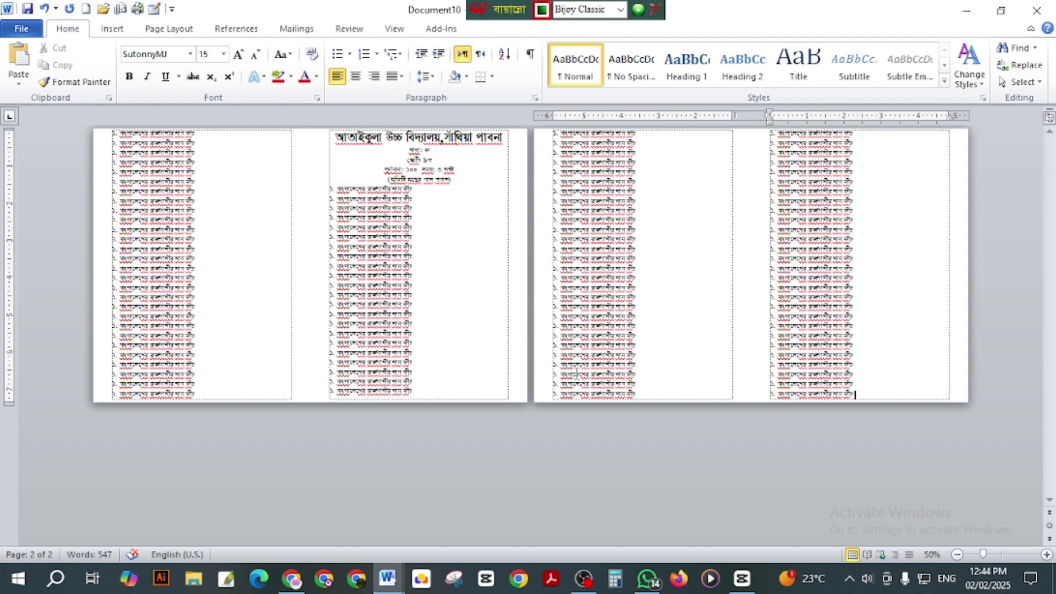
Step: Examine the header and the question columns on both pages of the paper
left_click(675, 231)
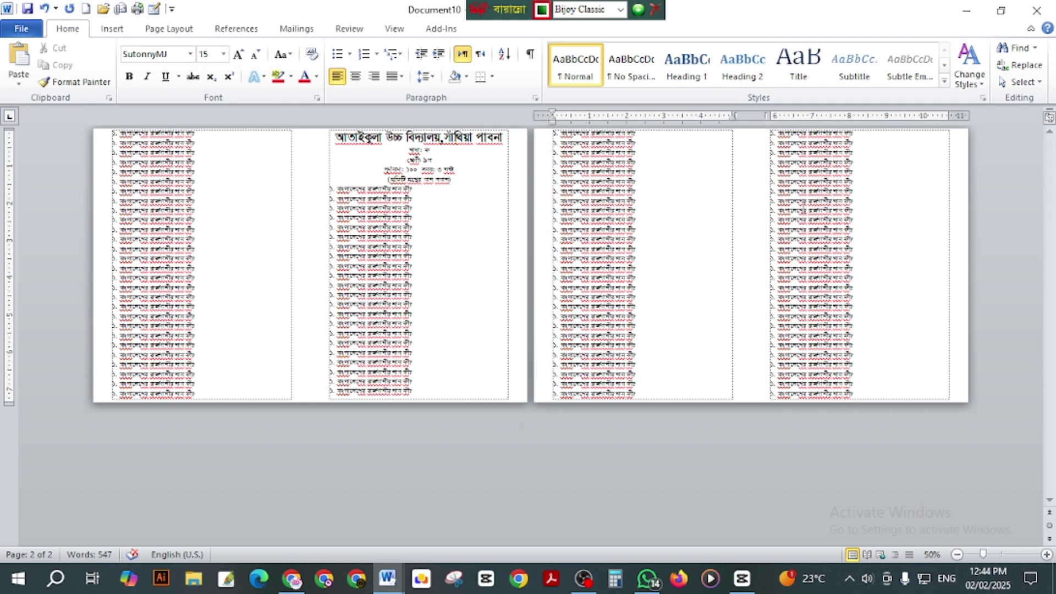
left_click(477, 245)
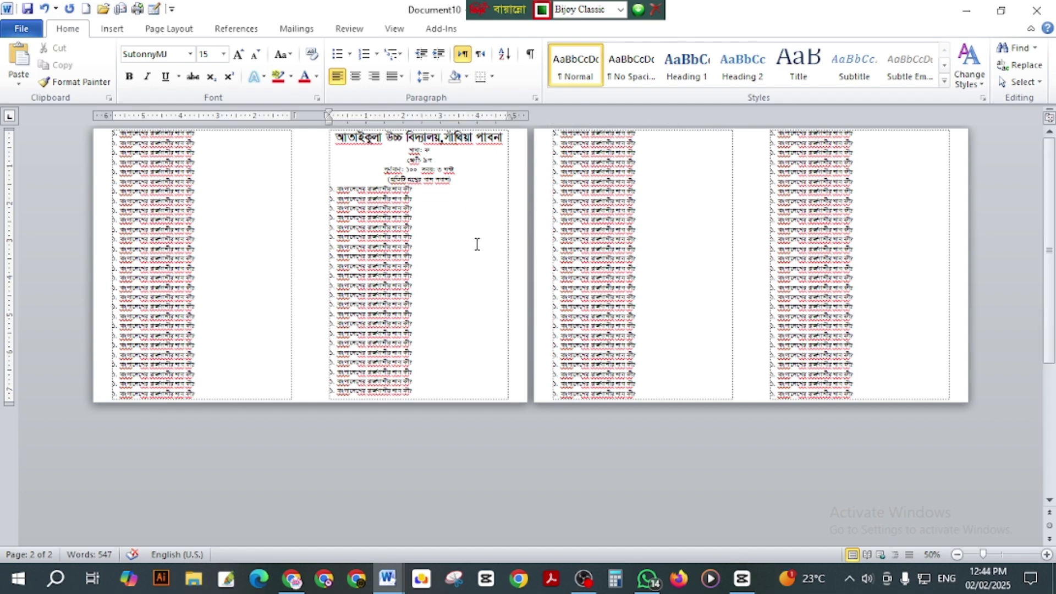
scroll(477, 244, "up", 8, "ctrl")
scroll(914, 246, "down", 2)
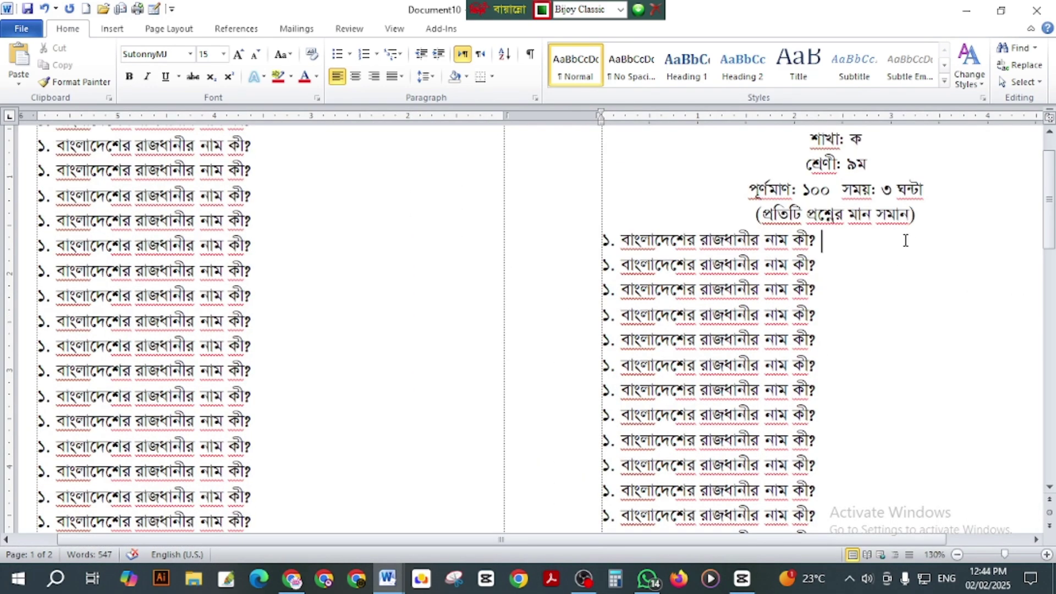
left_click(851, 216)
scroll(715, 319, "up", 2)
scroll(692, 314, "down", 4, "ctrl")
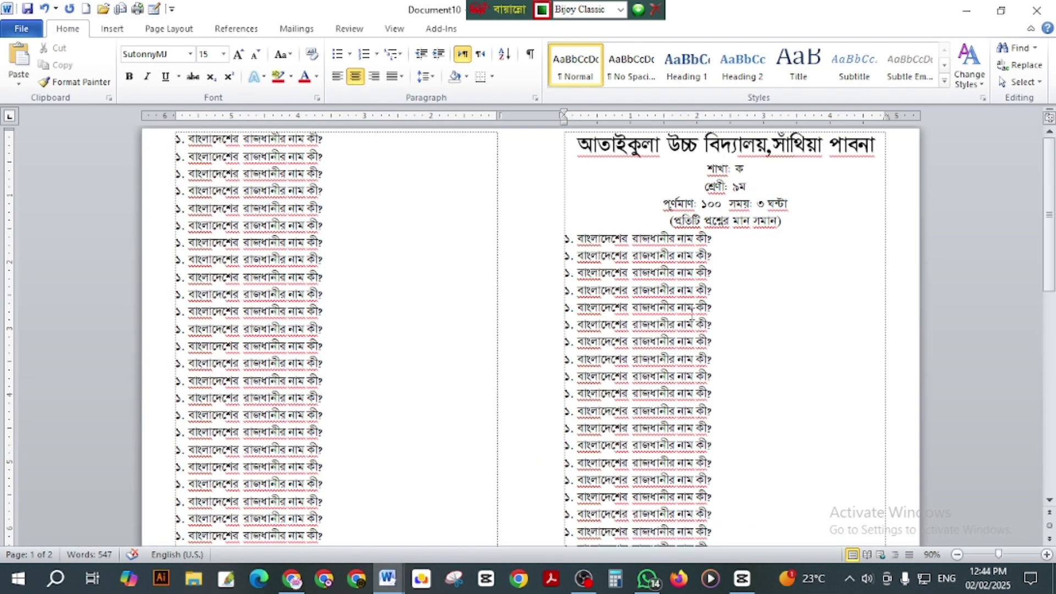
scroll(420, 316, "down", 10)
scroll(503, 296, "up", 6)
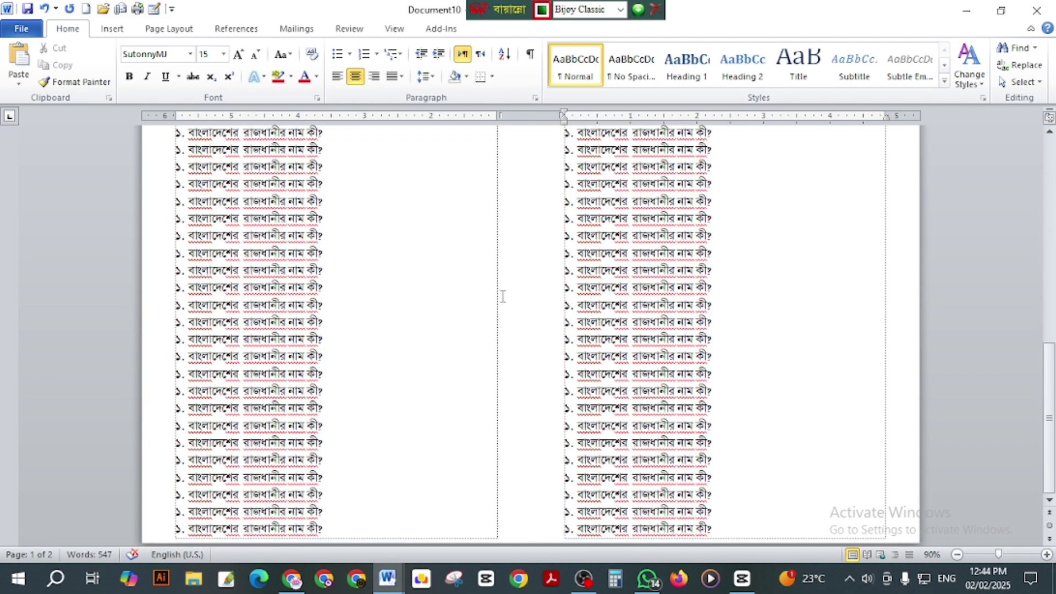